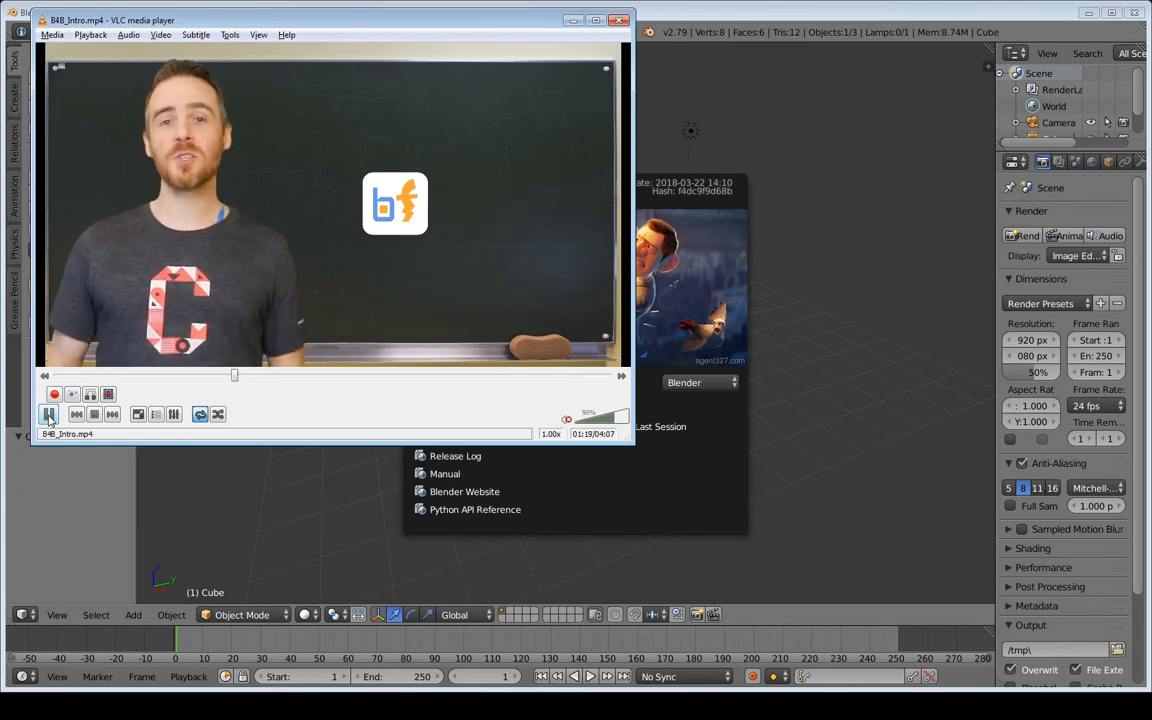
Pause the VLC intro video and minimize the player window
left_click(49, 415)
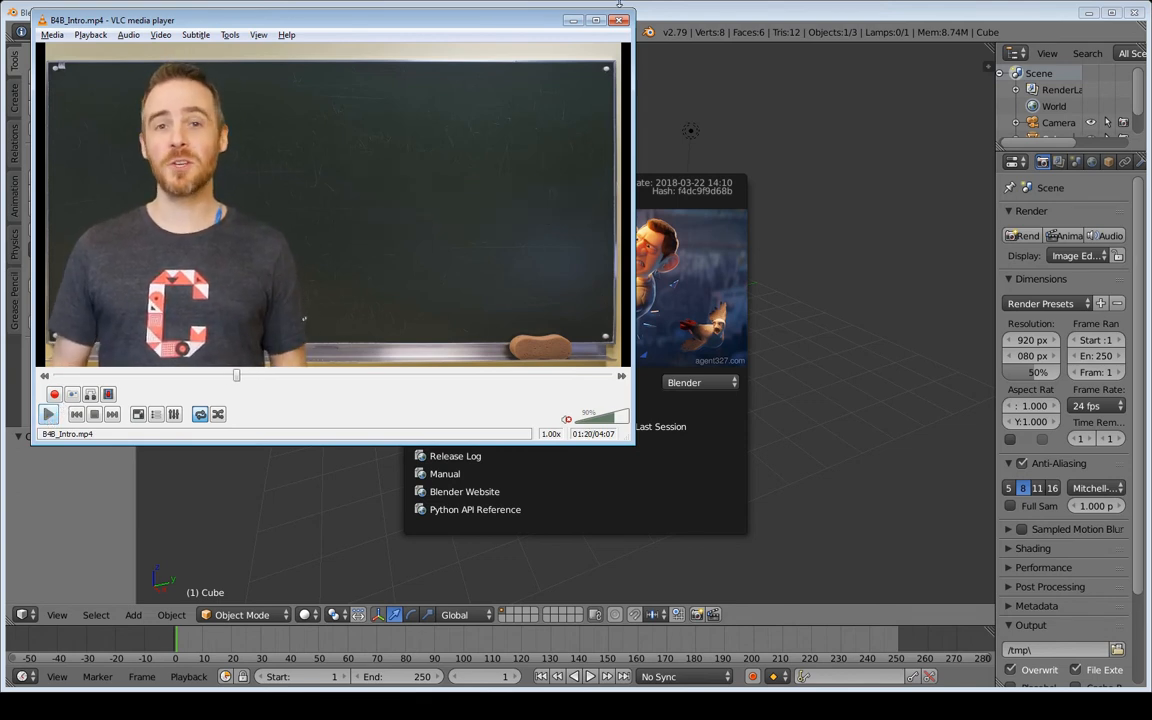
left_click(578, 20)
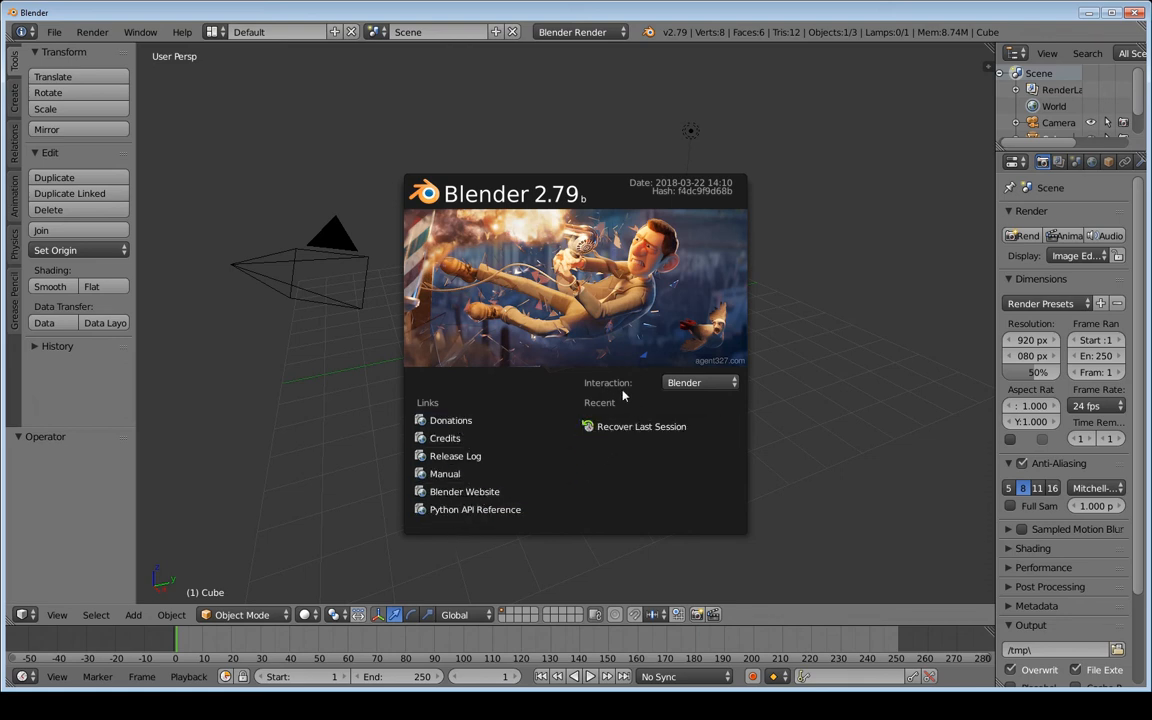
Keep the Blender interaction preset on the splash screen and dismiss it
left_click(733, 386)
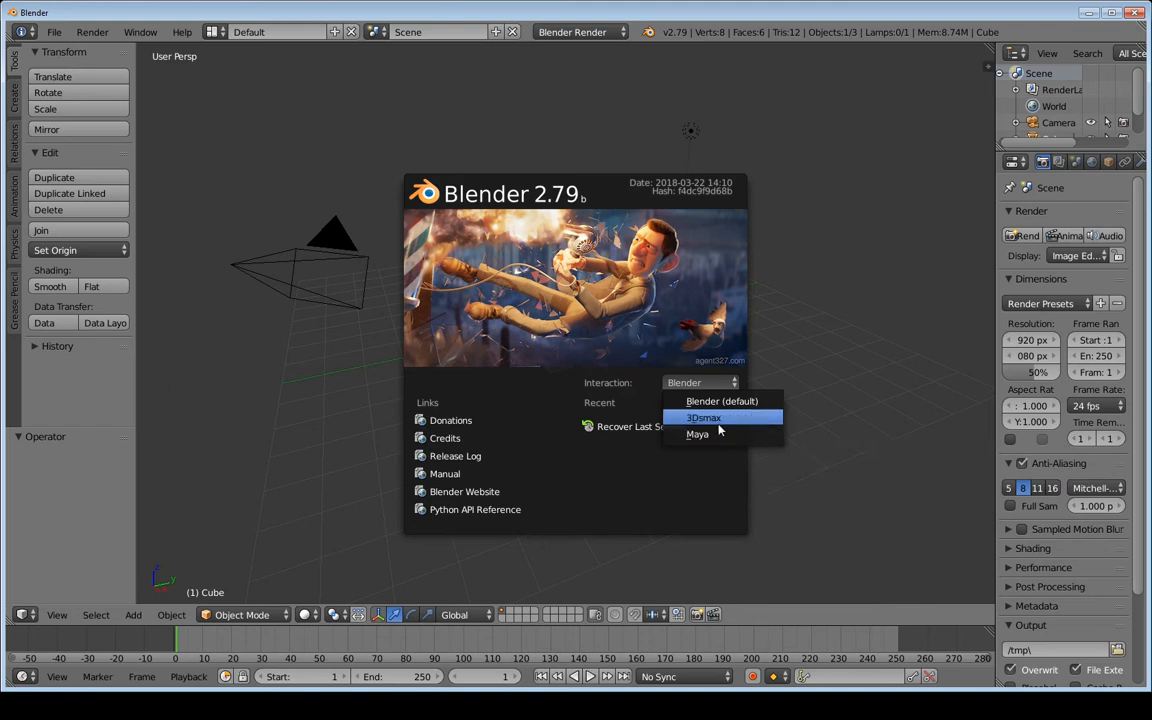
left_click(701, 388)
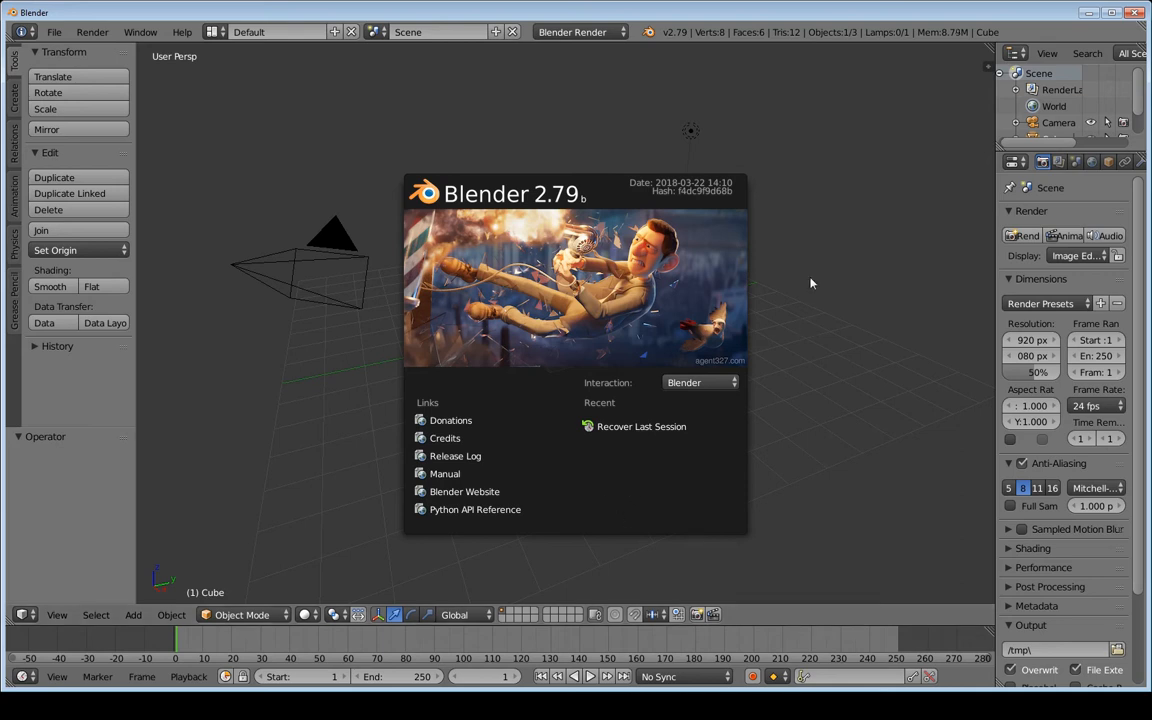
left_click(834, 237)
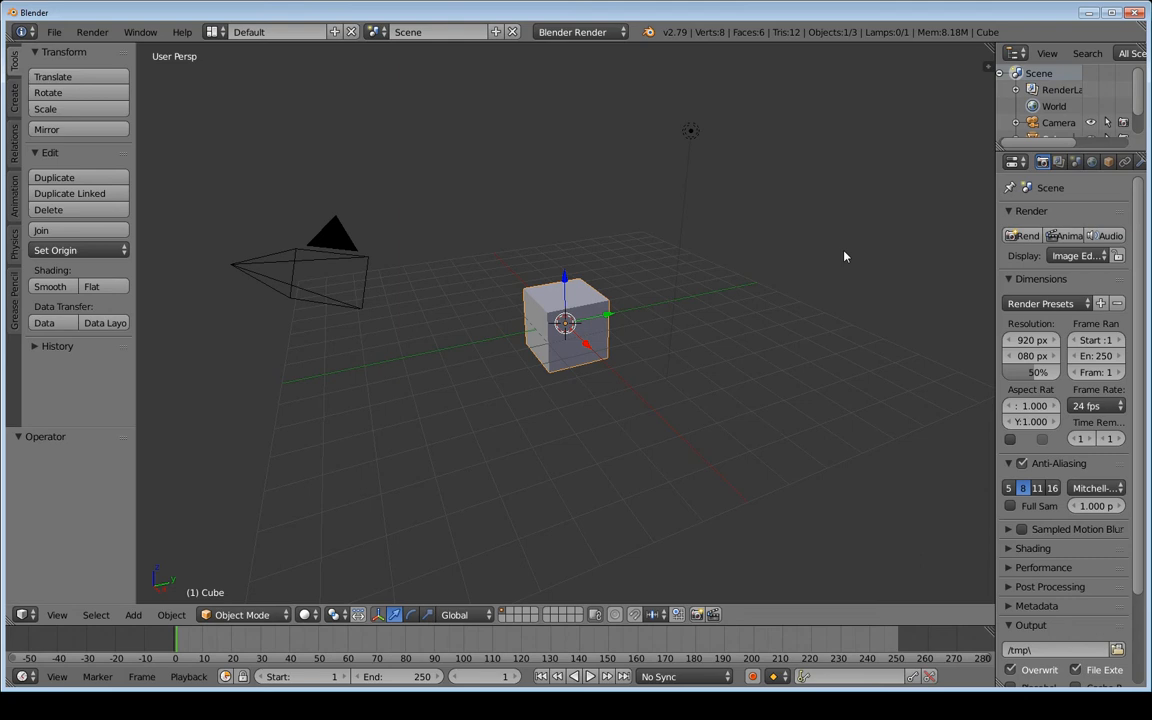
Reposition the 3D cursor at several spots around the scene, starting on the camera
left_click(338, 243)
left_click(412, 188)
left_click(669, 228)
left_click(584, 466)
left_click(395, 411)
Select the lamp, camera and cube in turn, ending on the lamp, and set the 3D cursor on the cube
right_click(689, 133)
right_click(332, 250)
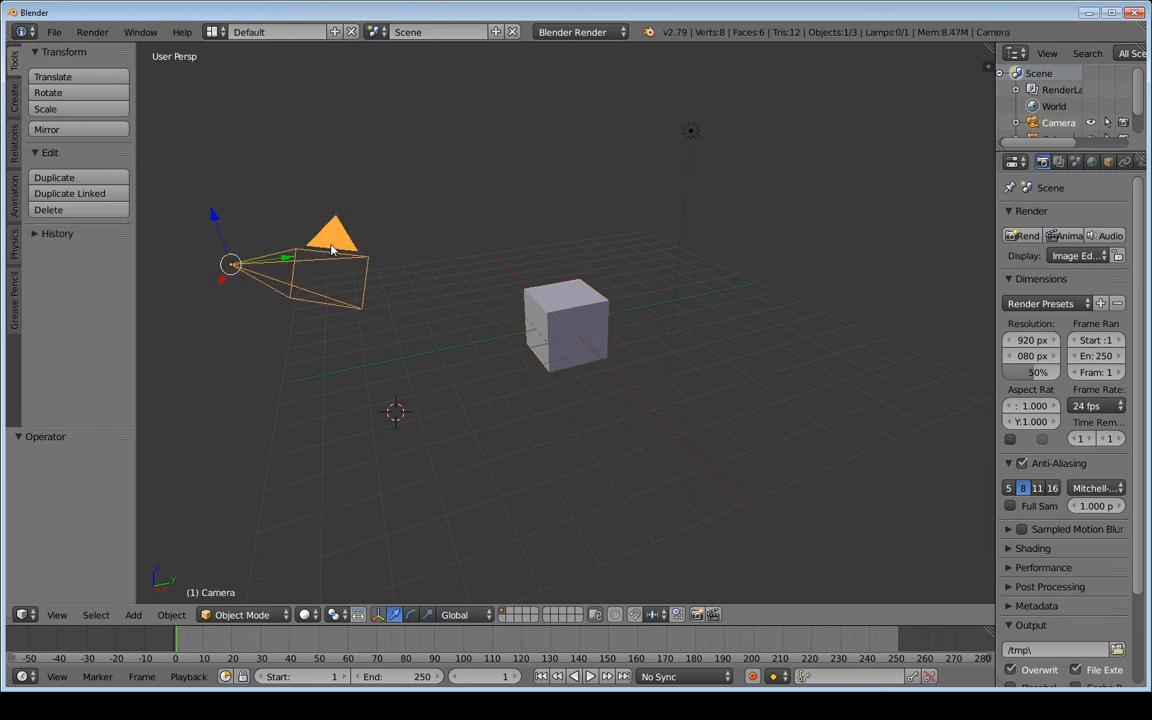
right_click(558, 307)
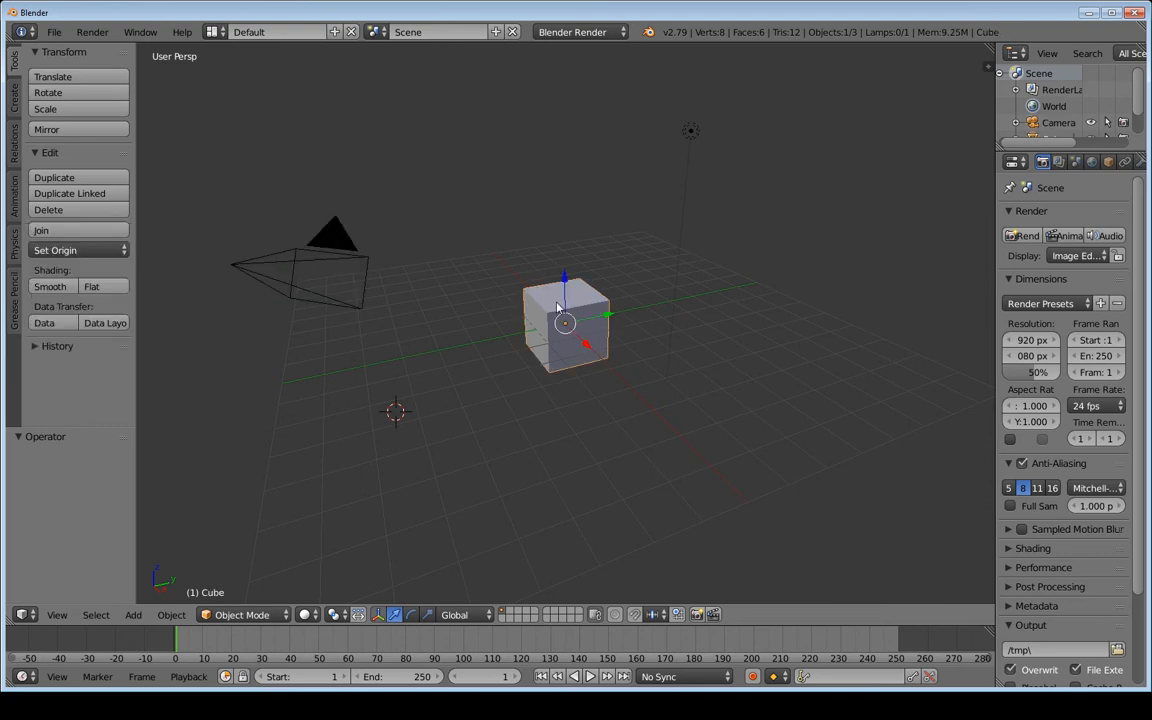
right_click(690, 132)
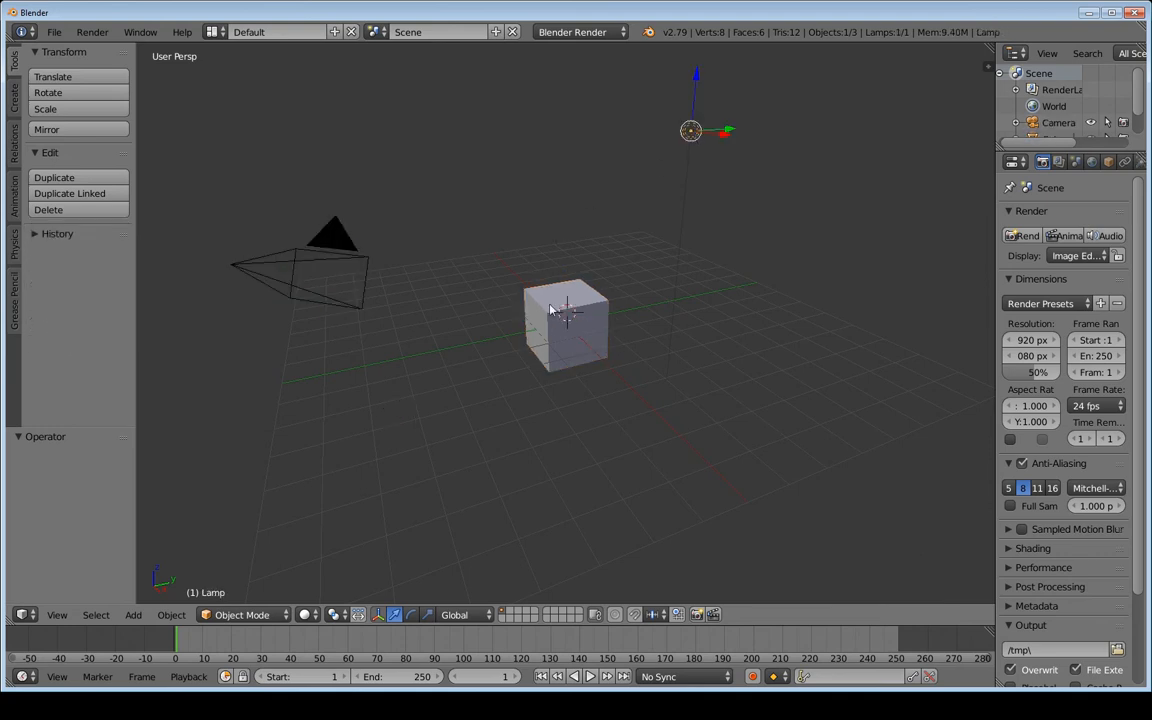
left_click(328, 237)
left_click(580, 293)
Set Select With to Left in User Preferences' Input settings and save the user settings
left_click(58, 37)
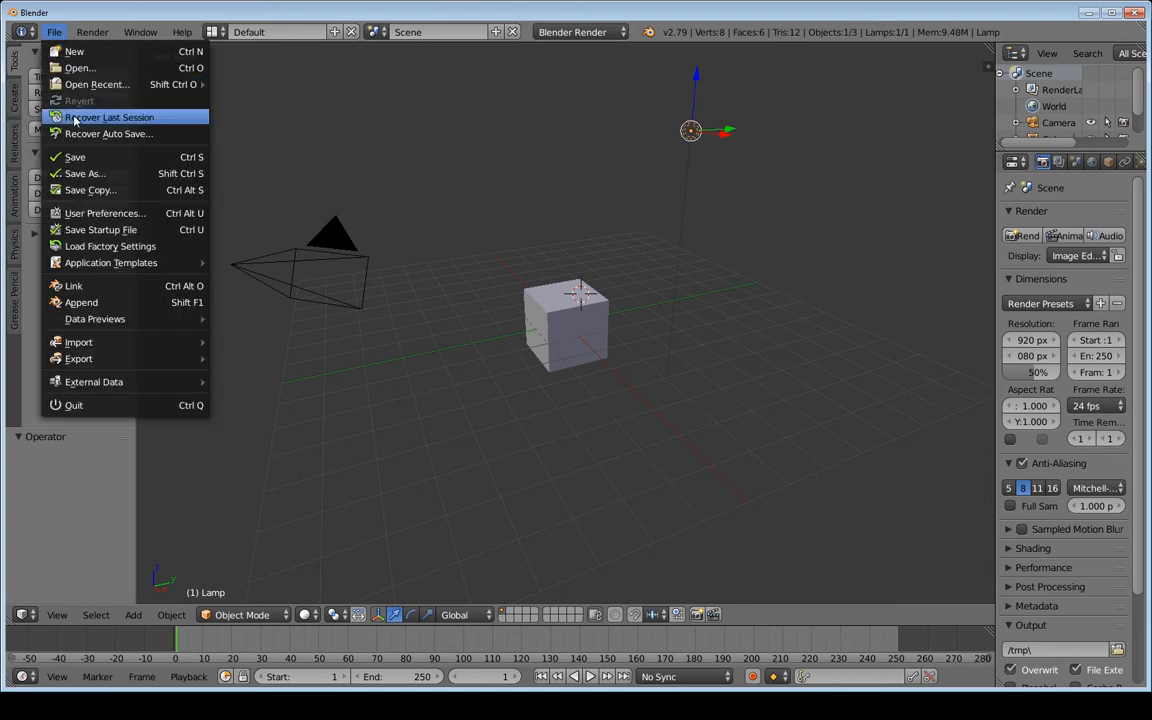
left_click(96, 216)
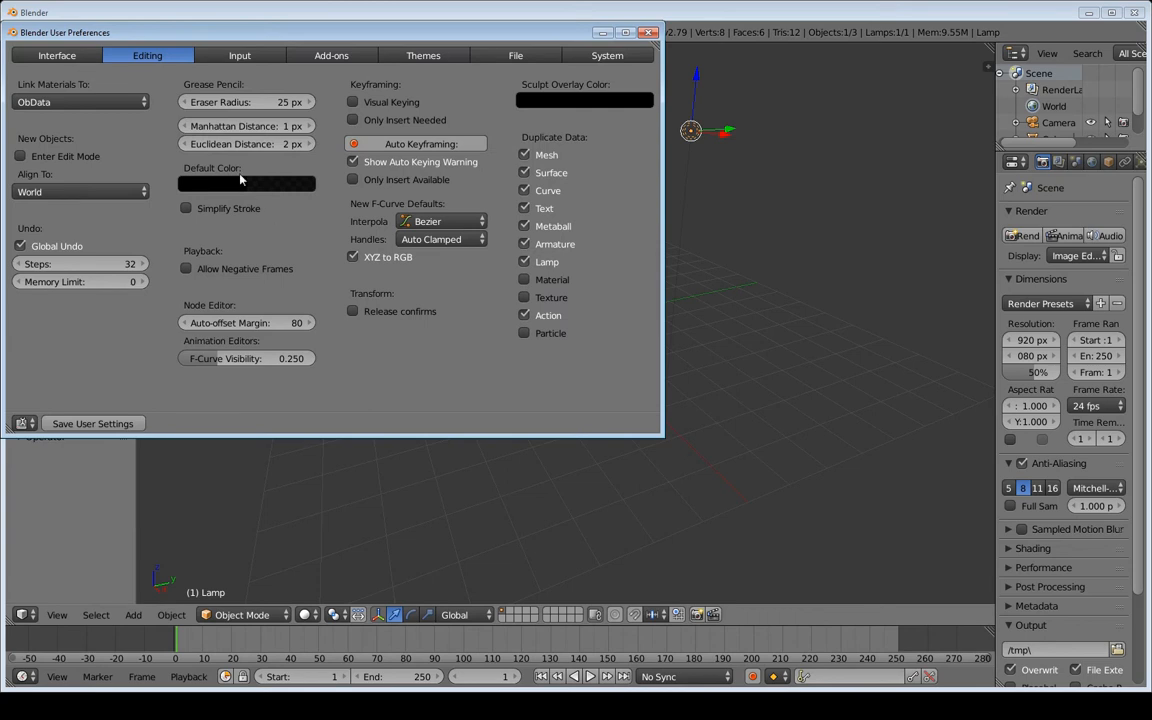
left_click(649, 32)
left_click(54, 32)
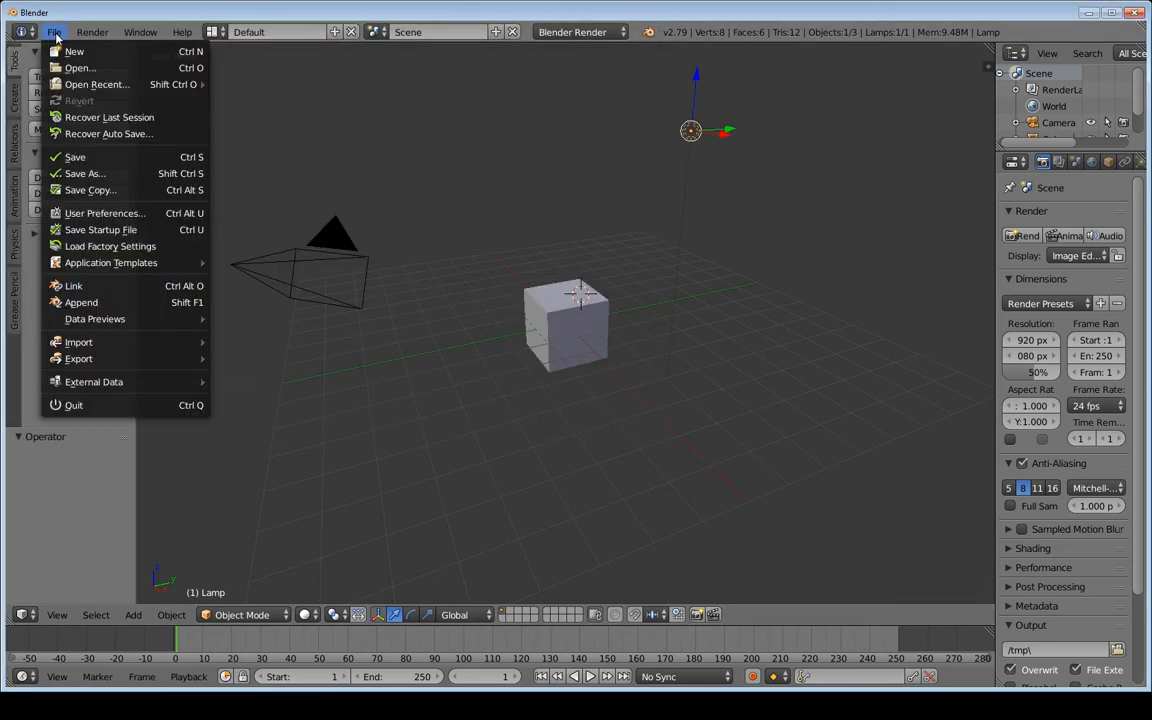
left_click(108, 211)
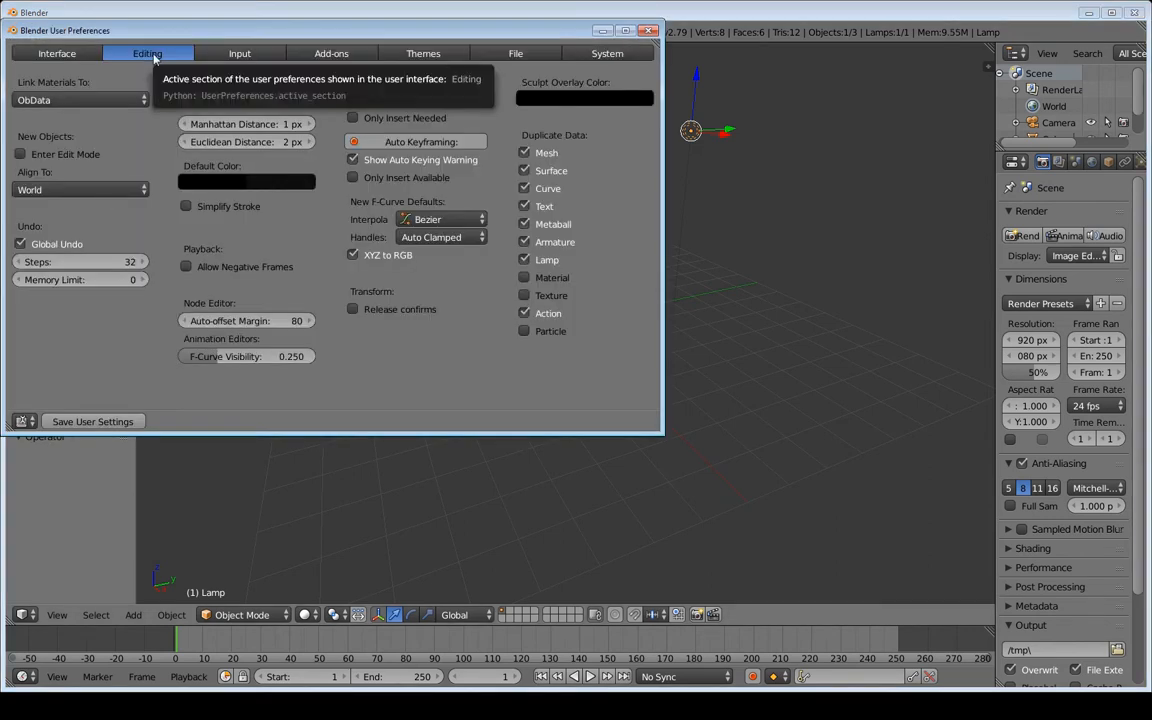
left_click(246, 57)
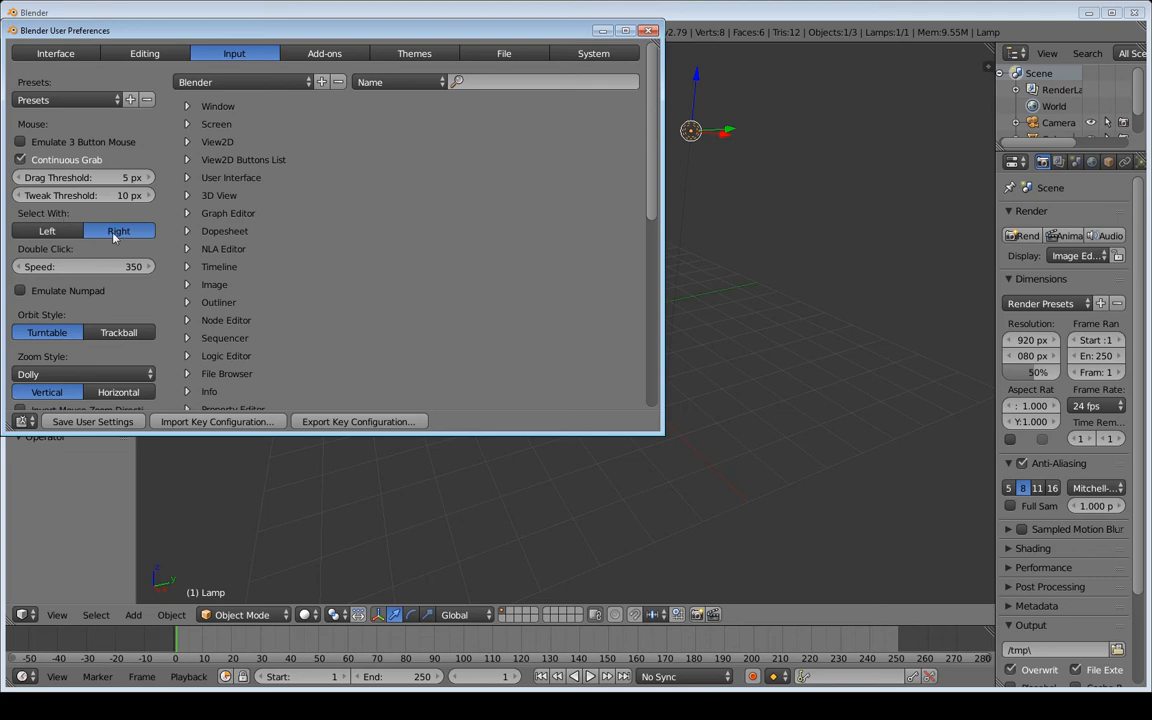
left_click(50, 232)
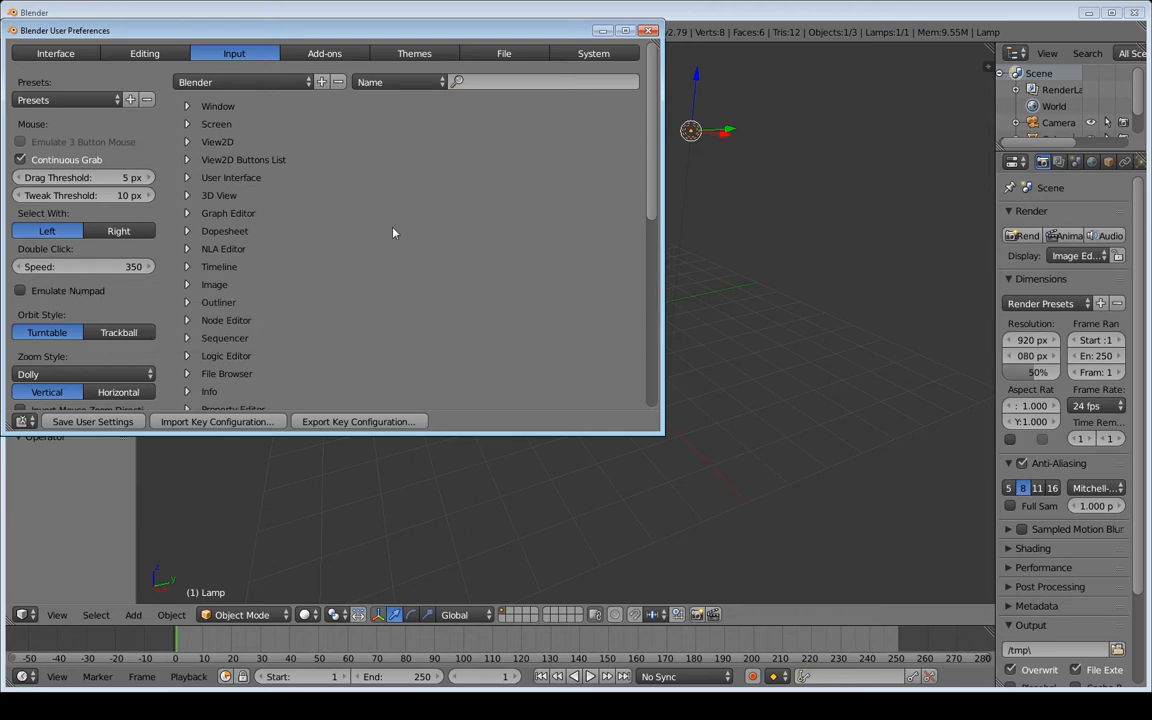
left_click(88, 430)
left_click(649, 30)
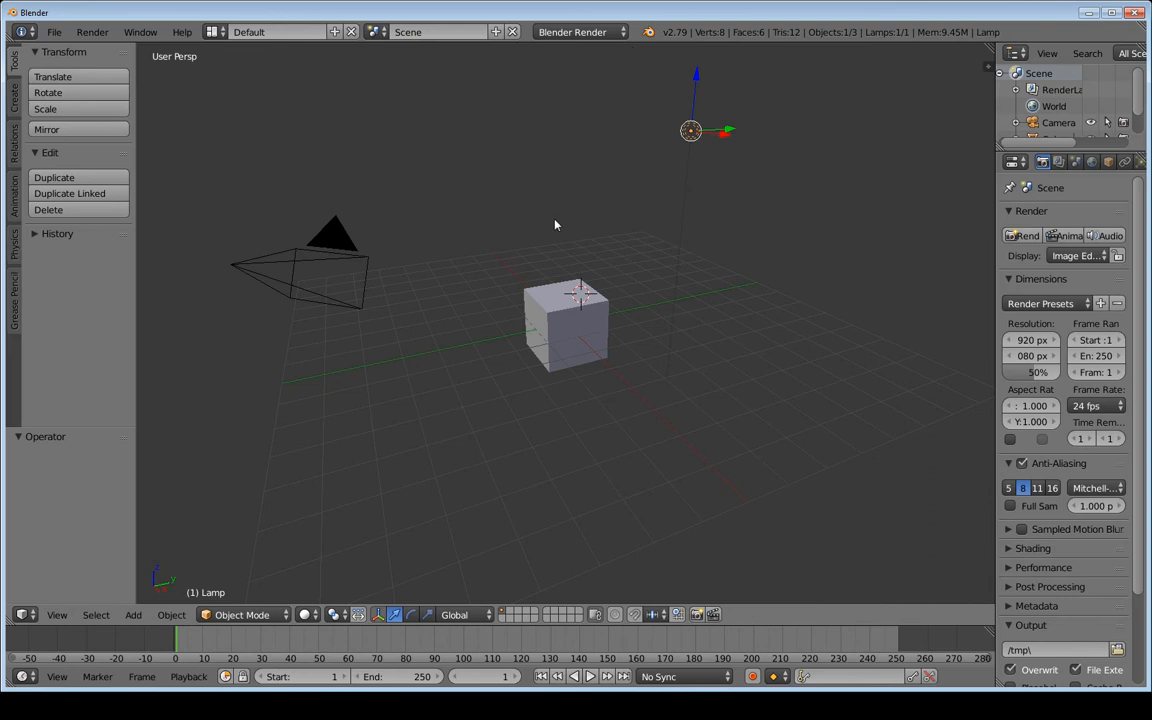
Select the cube, camera and lamp in turn, then place the 3D cursor above the cube
right_click(556, 310)
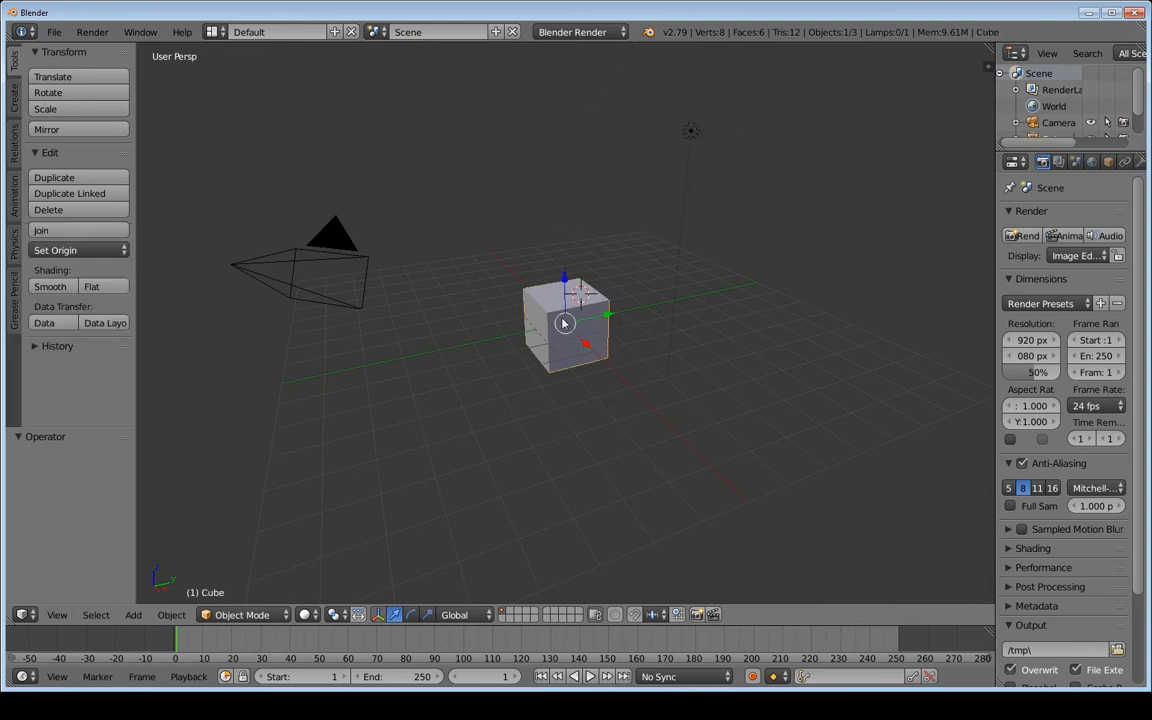
right_click(330, 265)
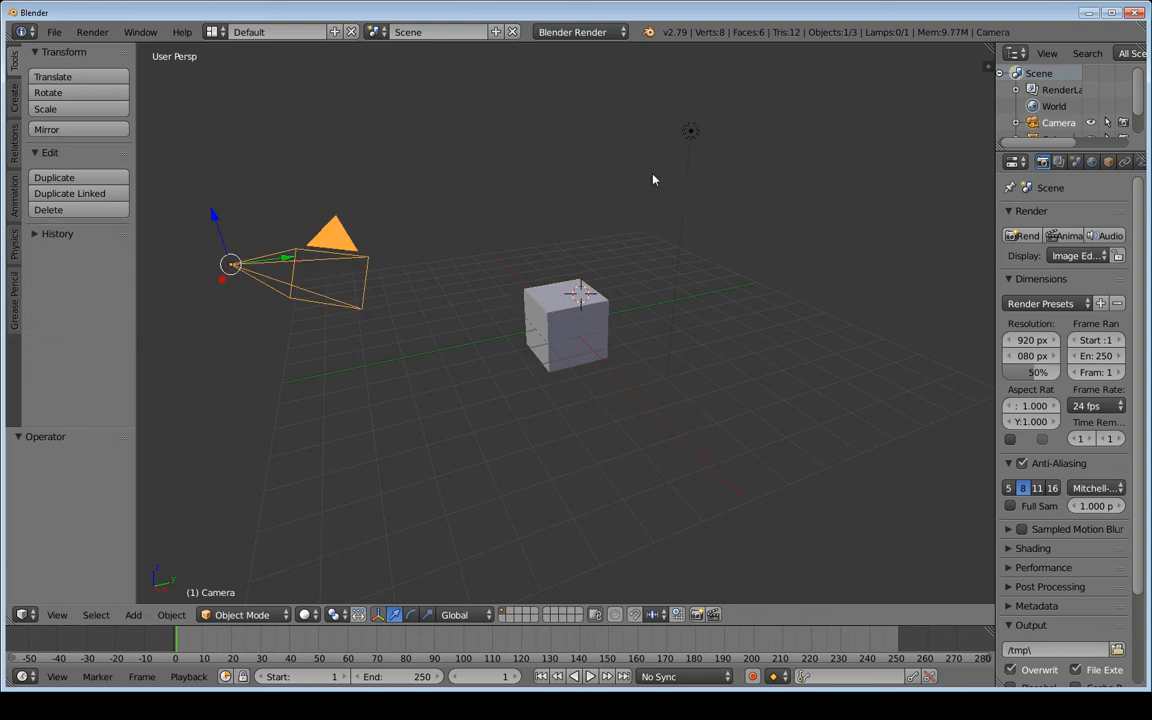
right_click(686, 136)
left_click(622, 262)
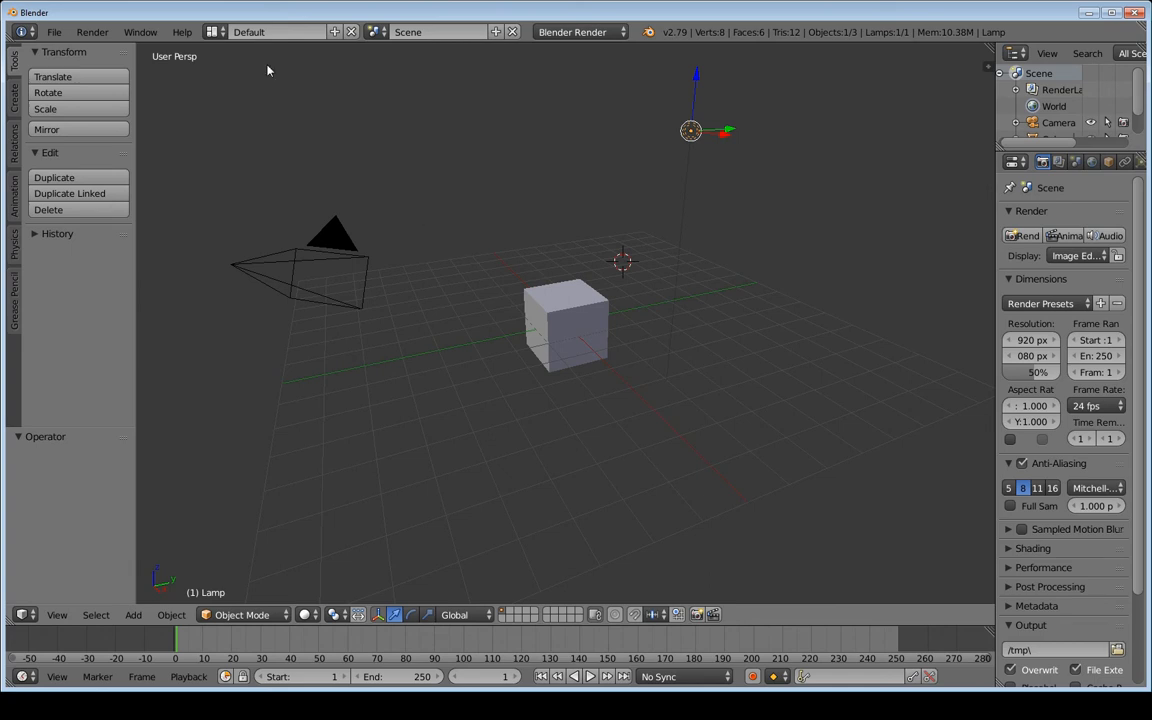
Switch the screen layout from Default to Video Editing
left_click(214, 32)
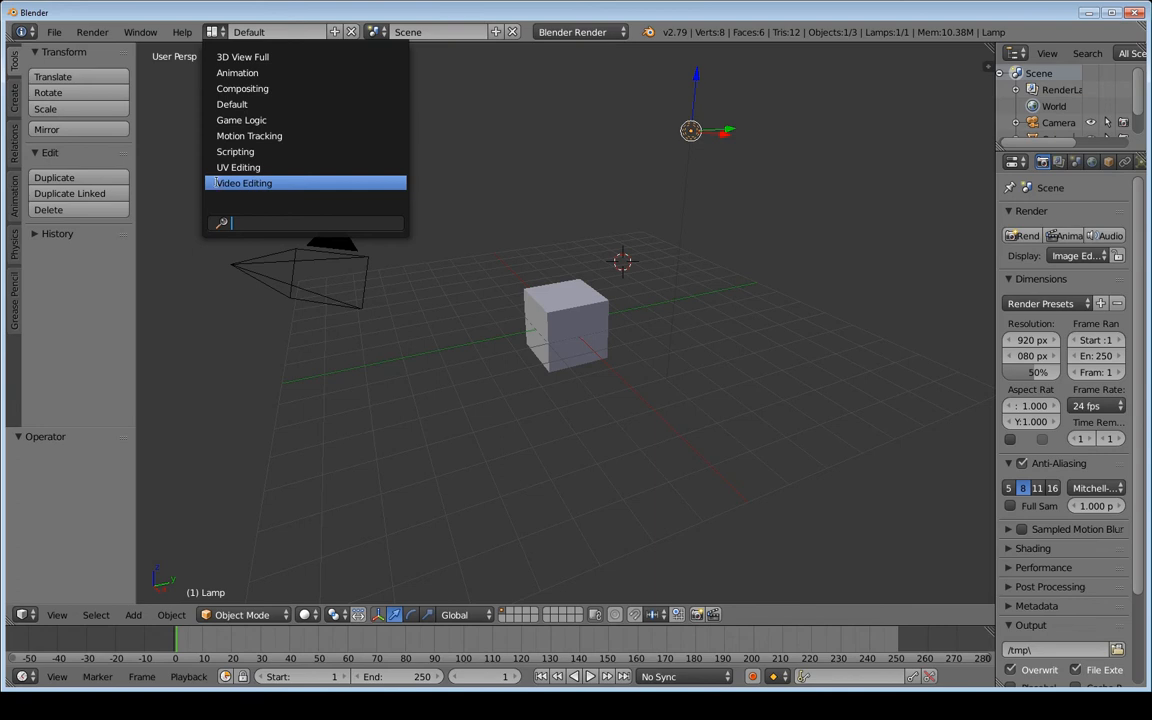
left_click(289, 183)
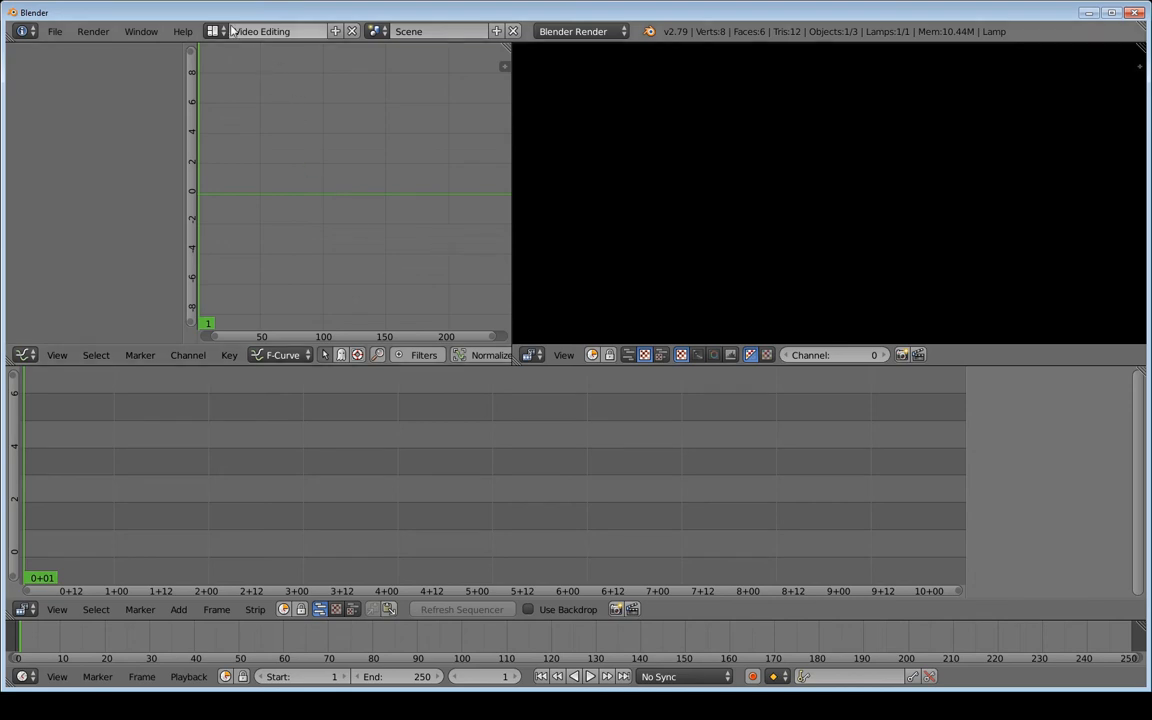
Duplicate the Video Editing layout and rename the copy '01 Just Video Editing'
left_click(336, 32)
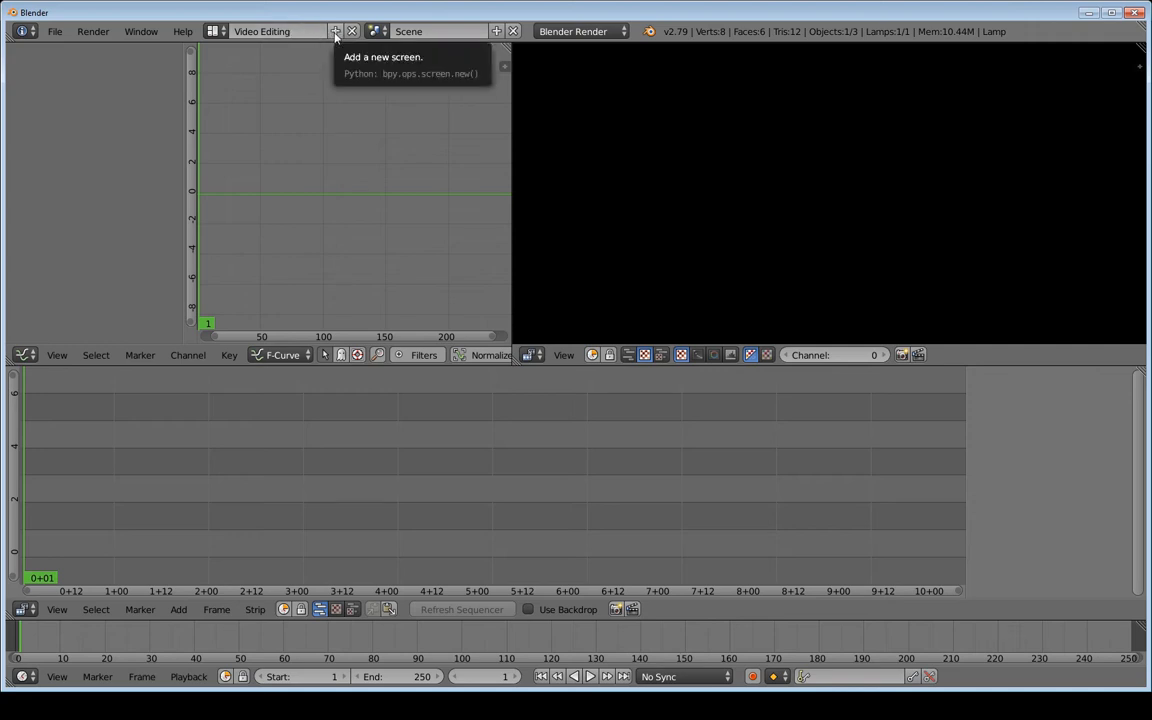
left_click(216, 32)
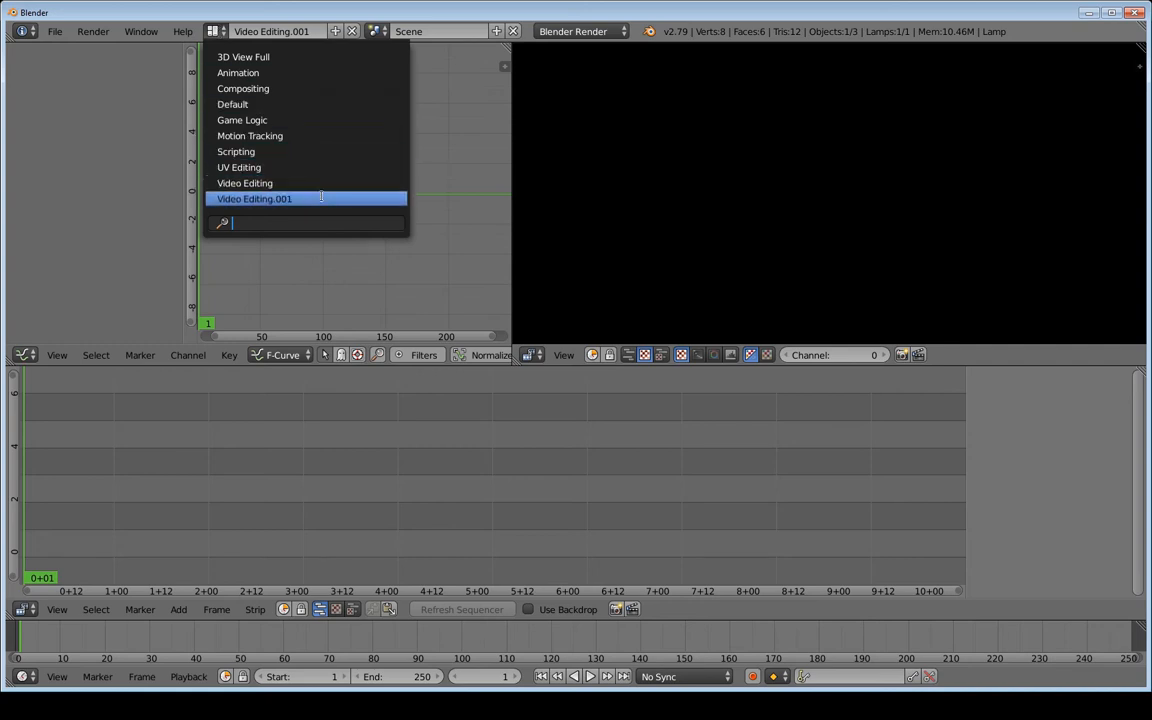
left_click(288, 198)
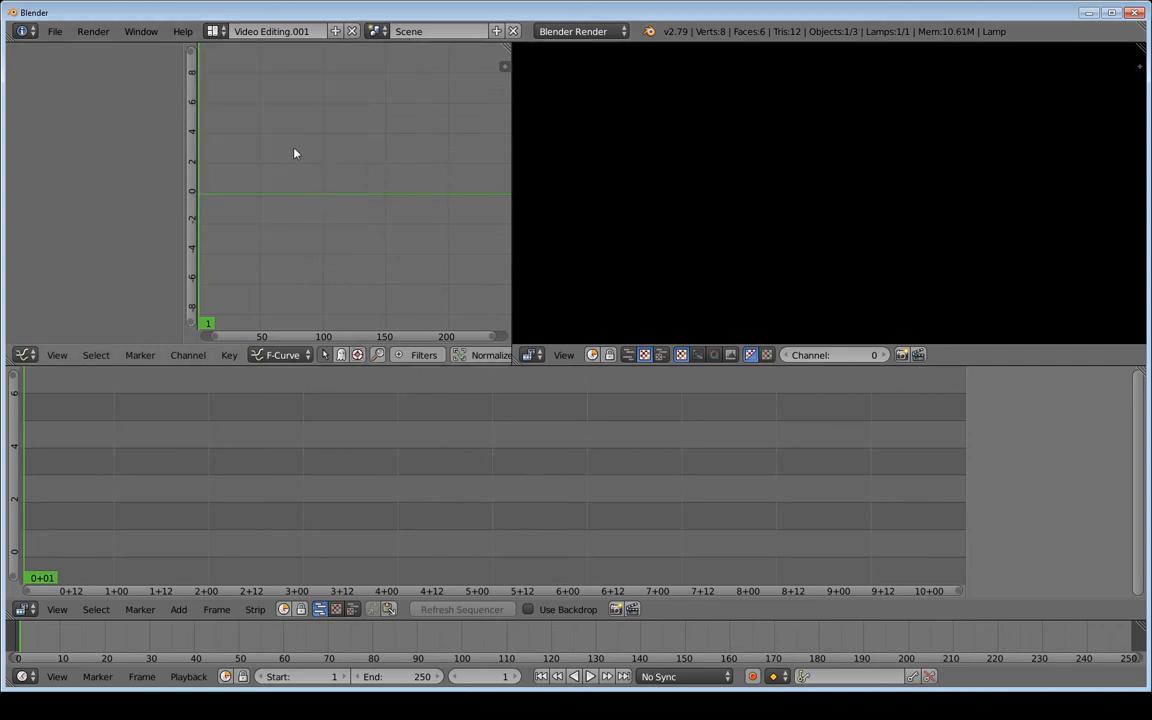
left_click(268, 33)
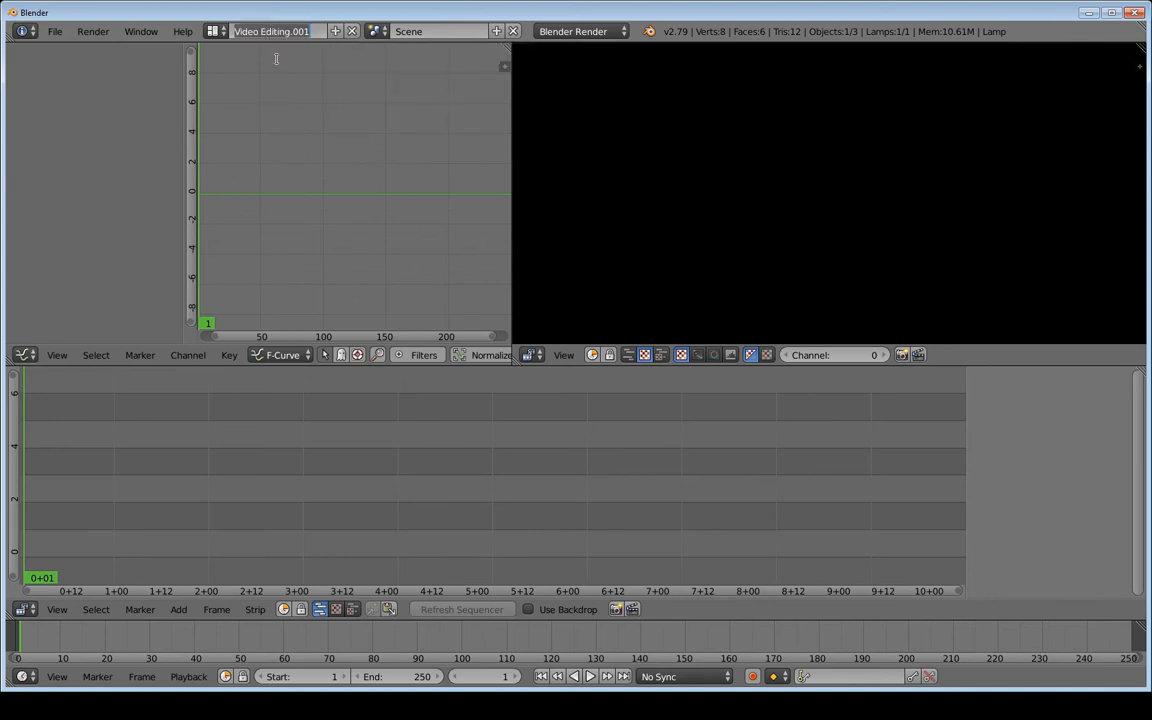
type("01 Just Video E")
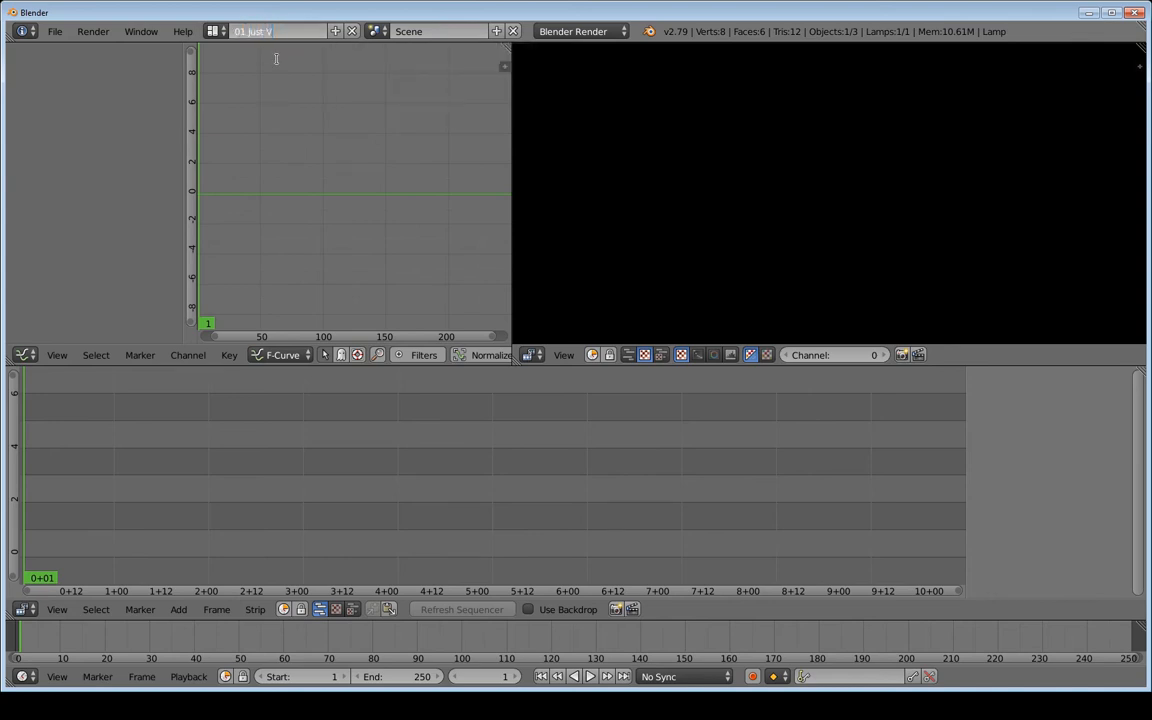
type("diting")
key("Return")
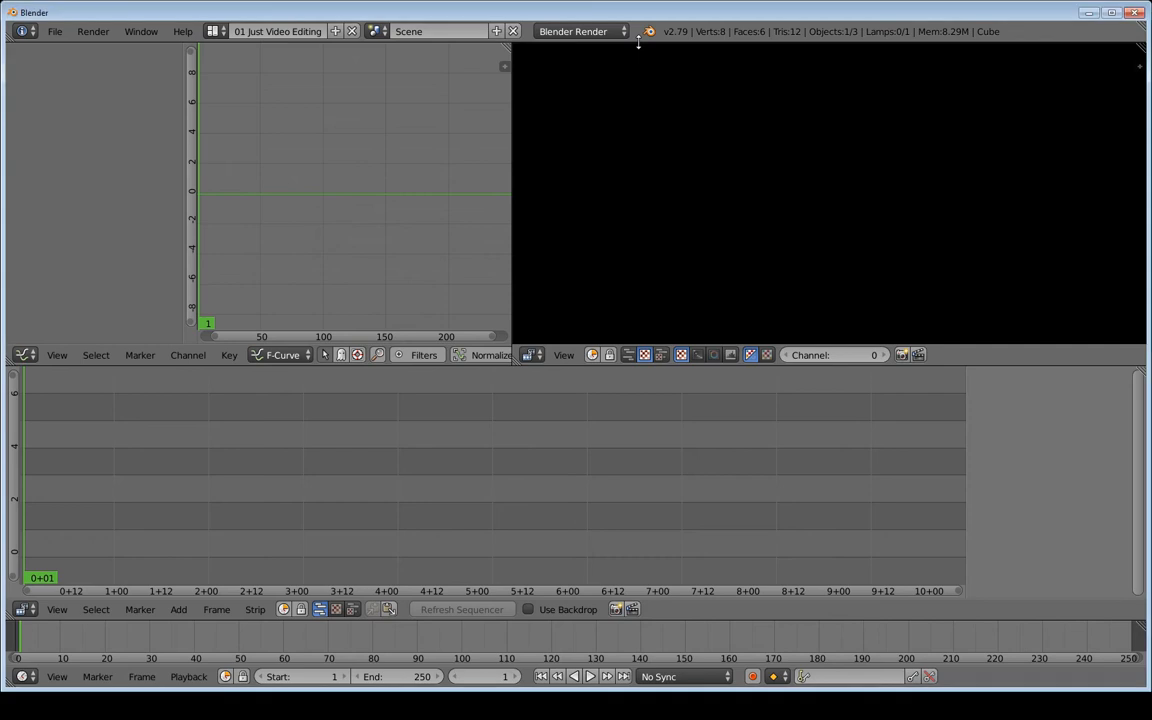
left_click_drag(638, 42, 640, 228)
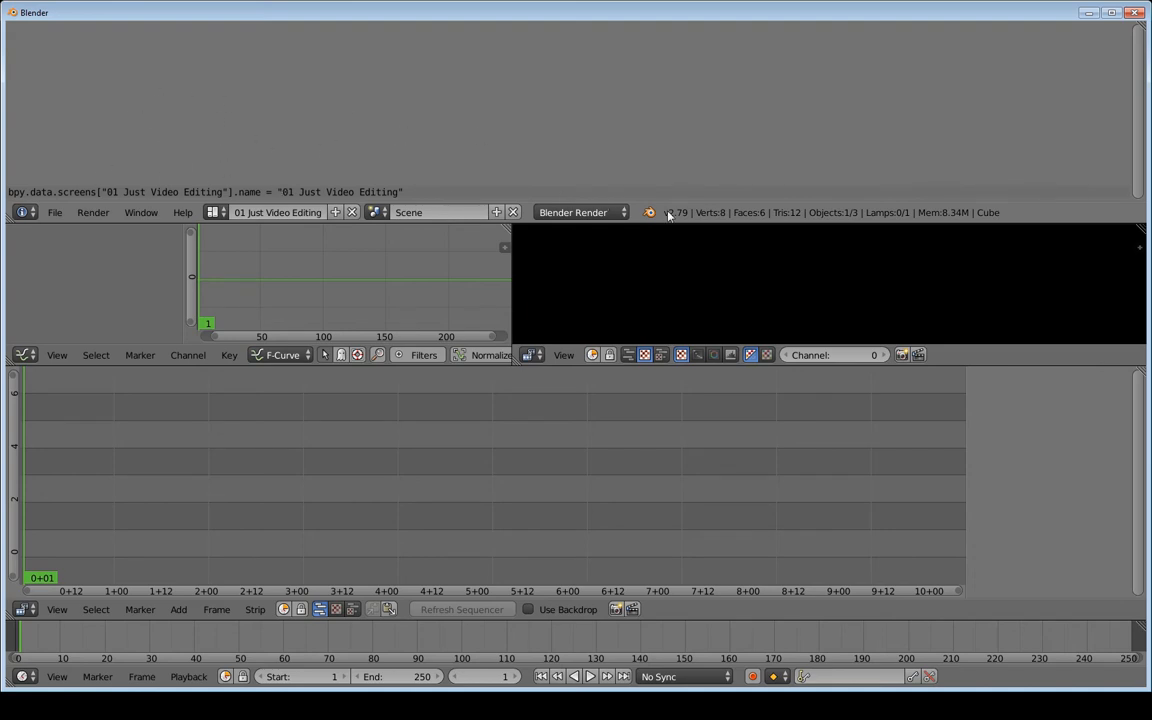
left_click_drag(656, 224, 667, 40)
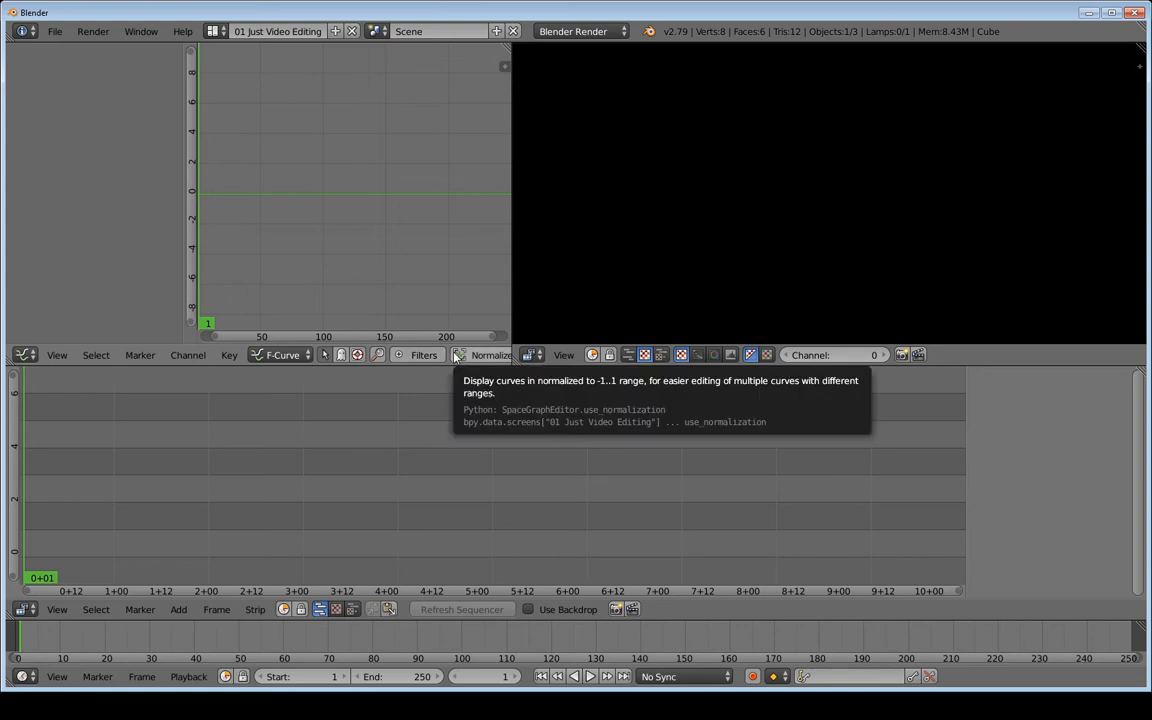
mouse_move(466, 353)
middle_mouse_down()
mouse_move(152, 355)
mouse_move(340, 366)
mouse_move(475, 355)
mouse_move(275, 355)
mouse_move(487, 355)
middle_mouse_up()
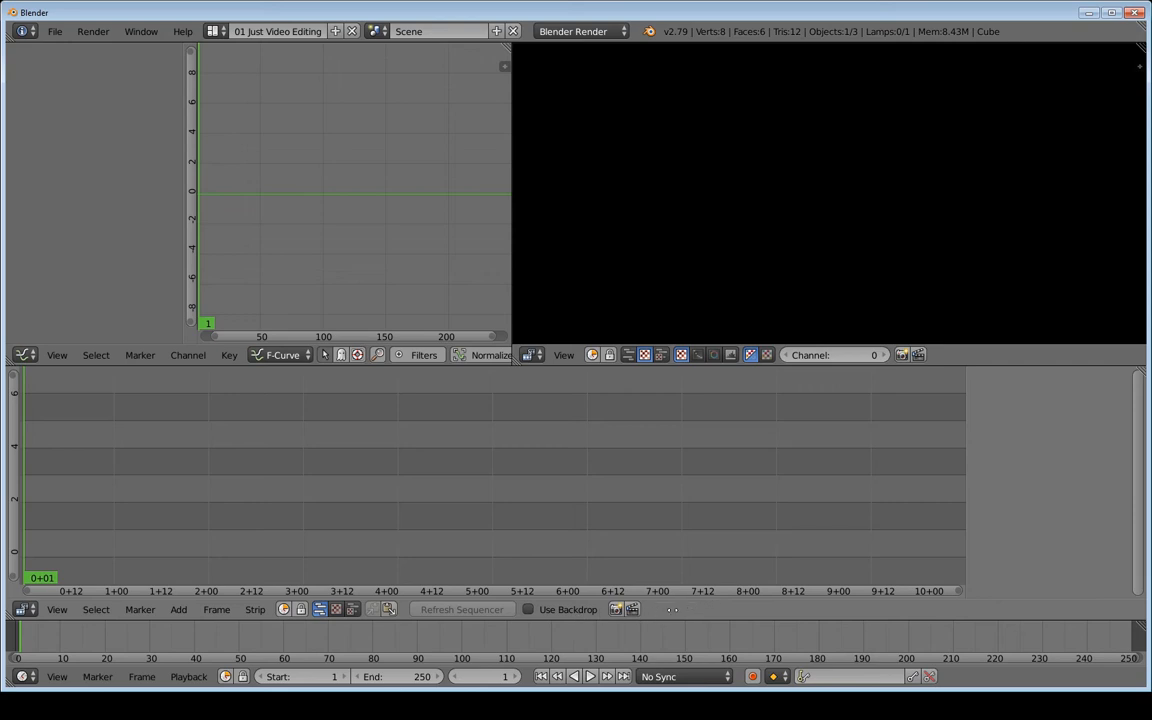
mouse_move(448, 357)
middle_mouse_down()
mouse_move(338, 361)
mouse_move(468, 369)
middle_mouse_up()
Try Node Editor and Timeline in the top-left area, then make it a File Browser
left_click(31, 357)
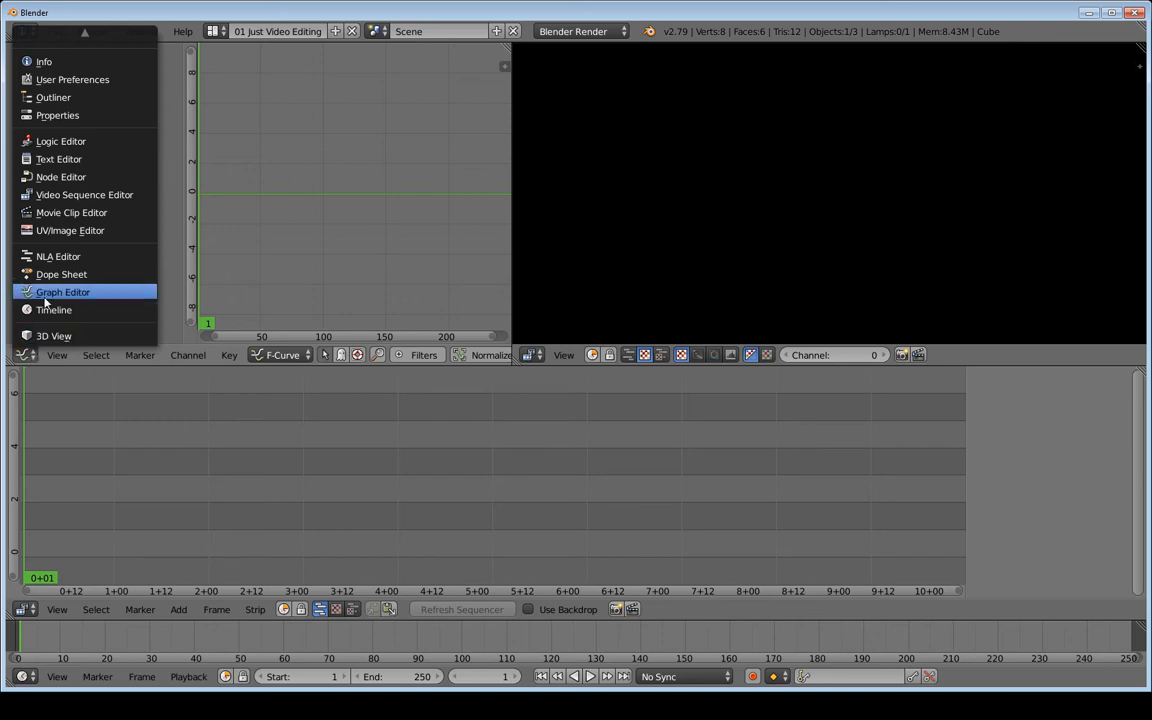
left_click(27, 356)
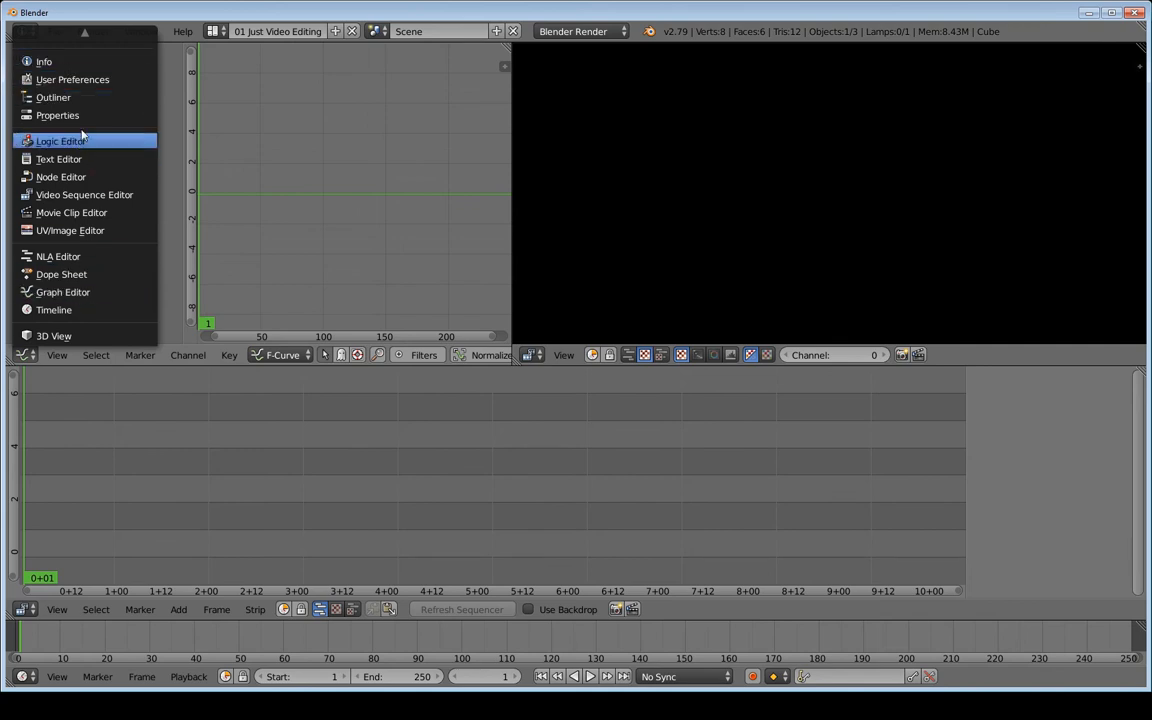
left_click(71, 183)
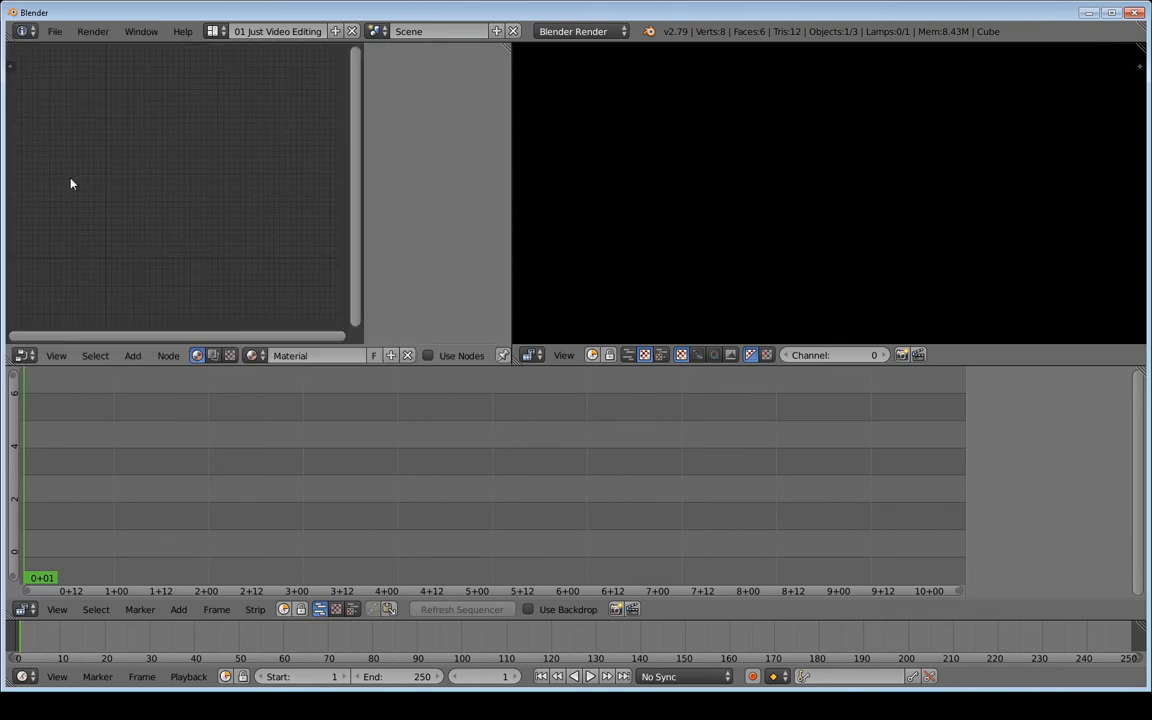
left_click(27, 356)
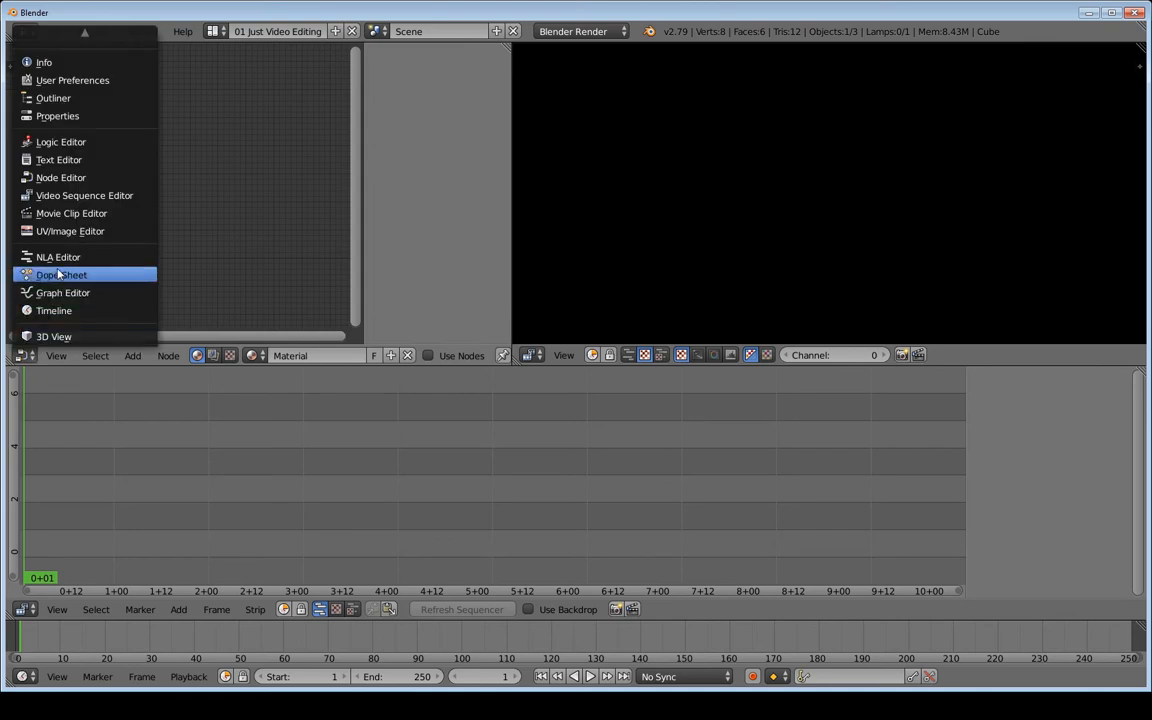
left_click(56, 312)
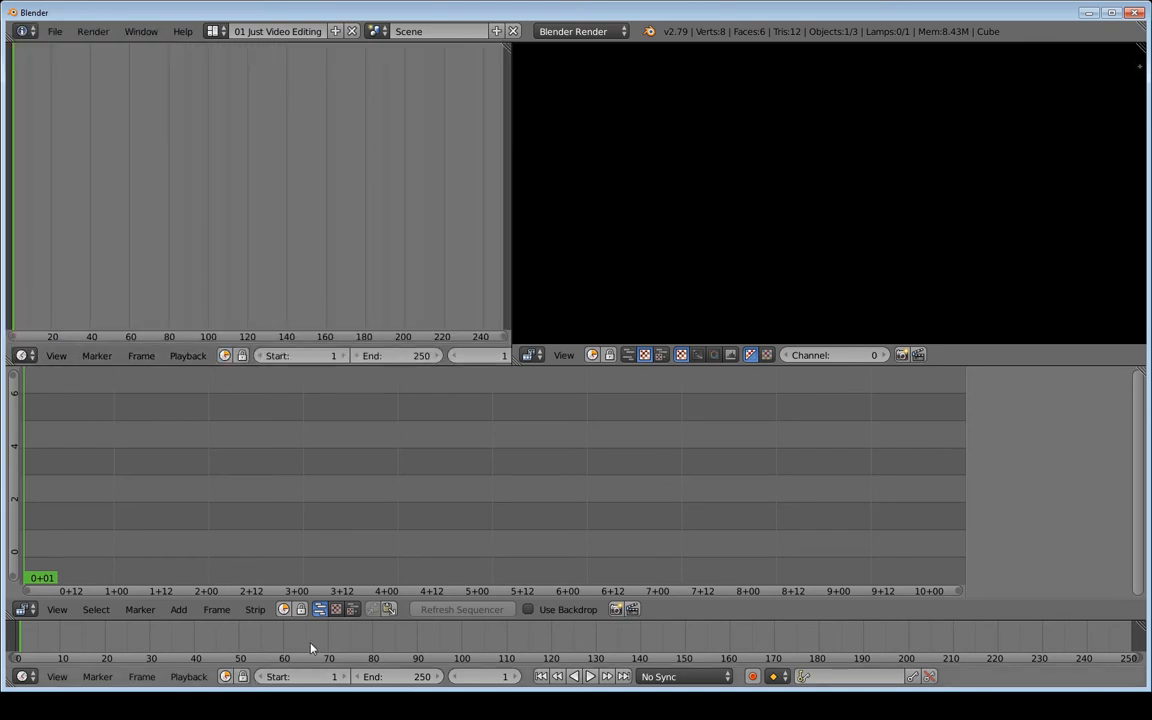
left_click(25, 357)
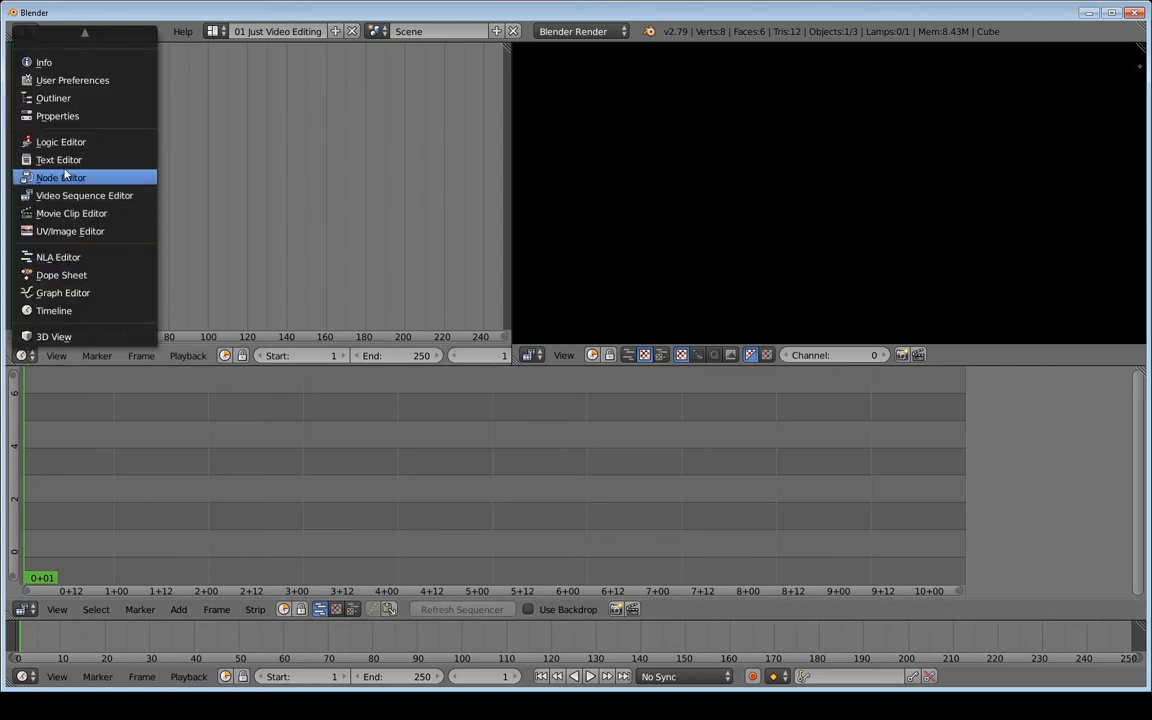
scroll(74, 87, "up", 1)
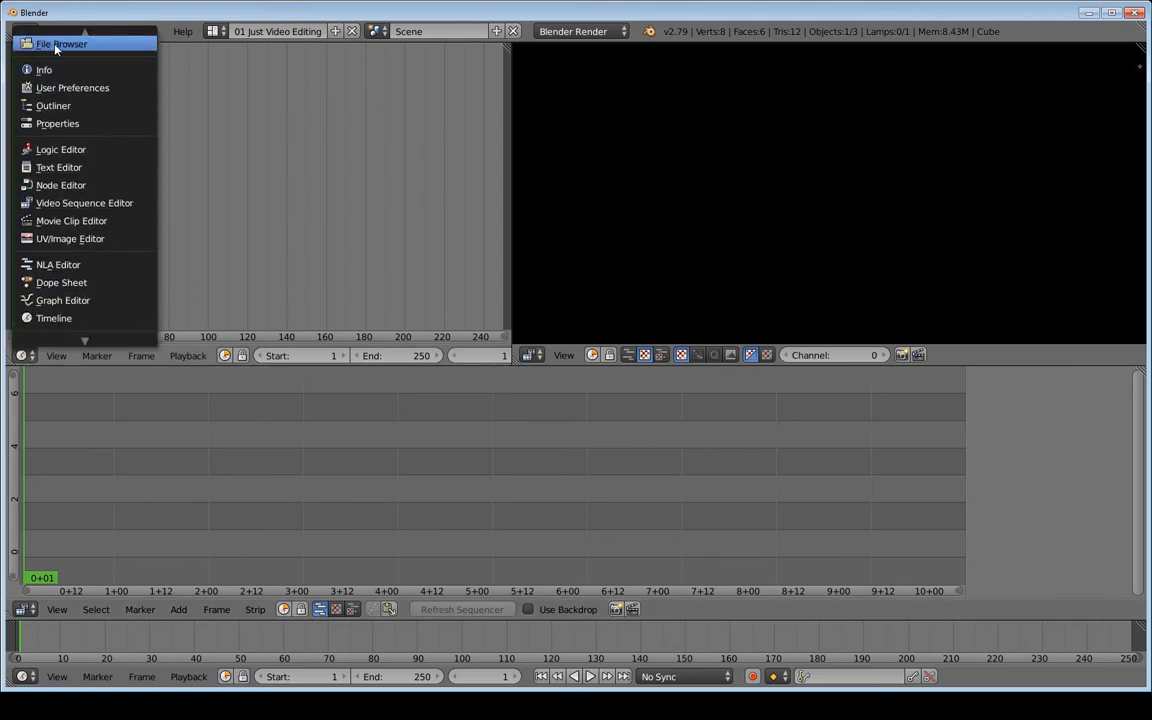
left_click(55, 46)
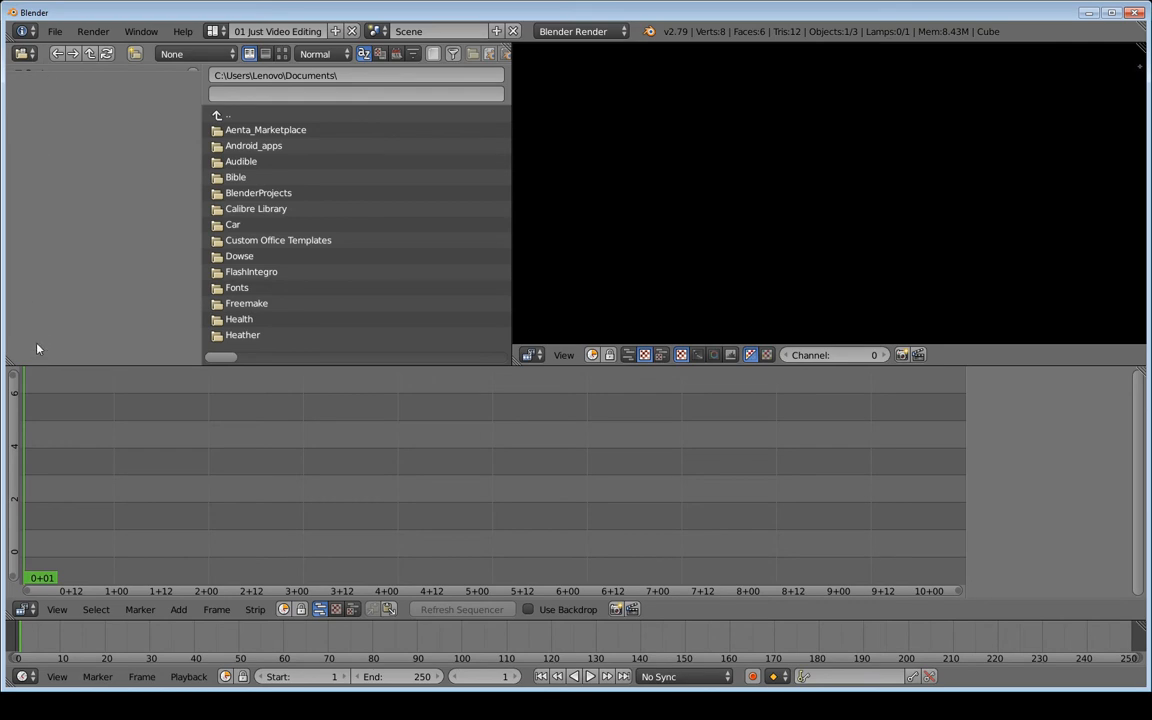
Return the top-left area to Graph Editor and make the top-right a Video Sequence Editor with Sequencer and Preview
left_click(24, 56)
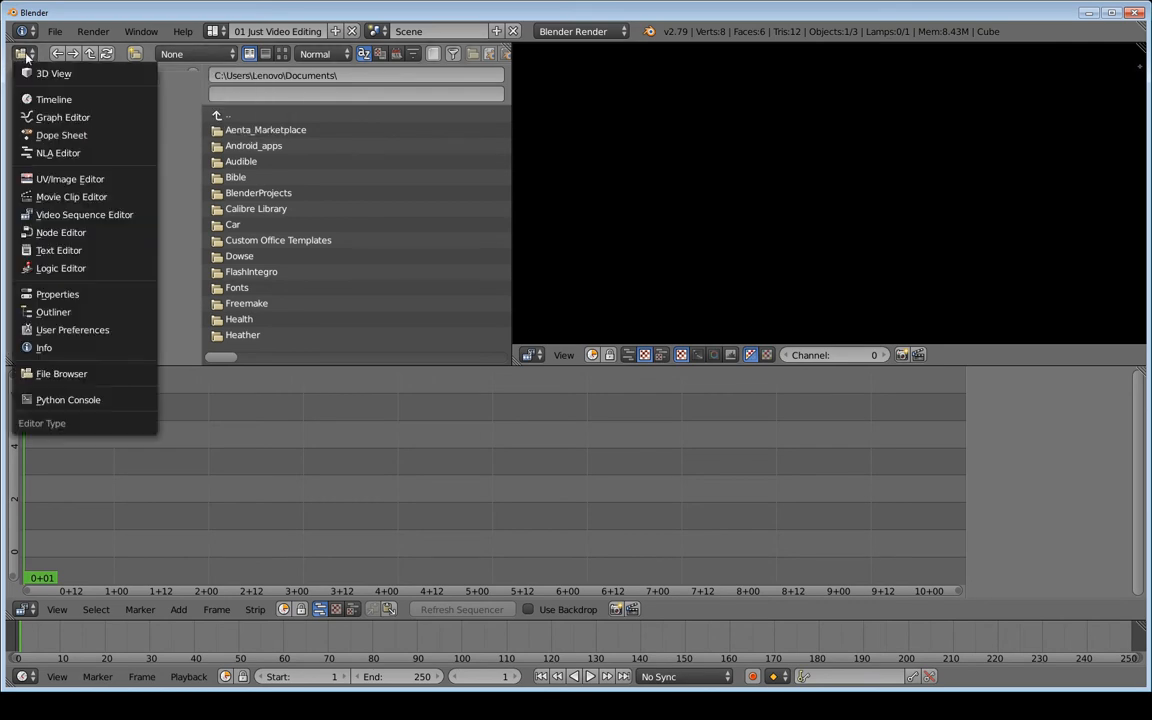
left_click(47, 119)
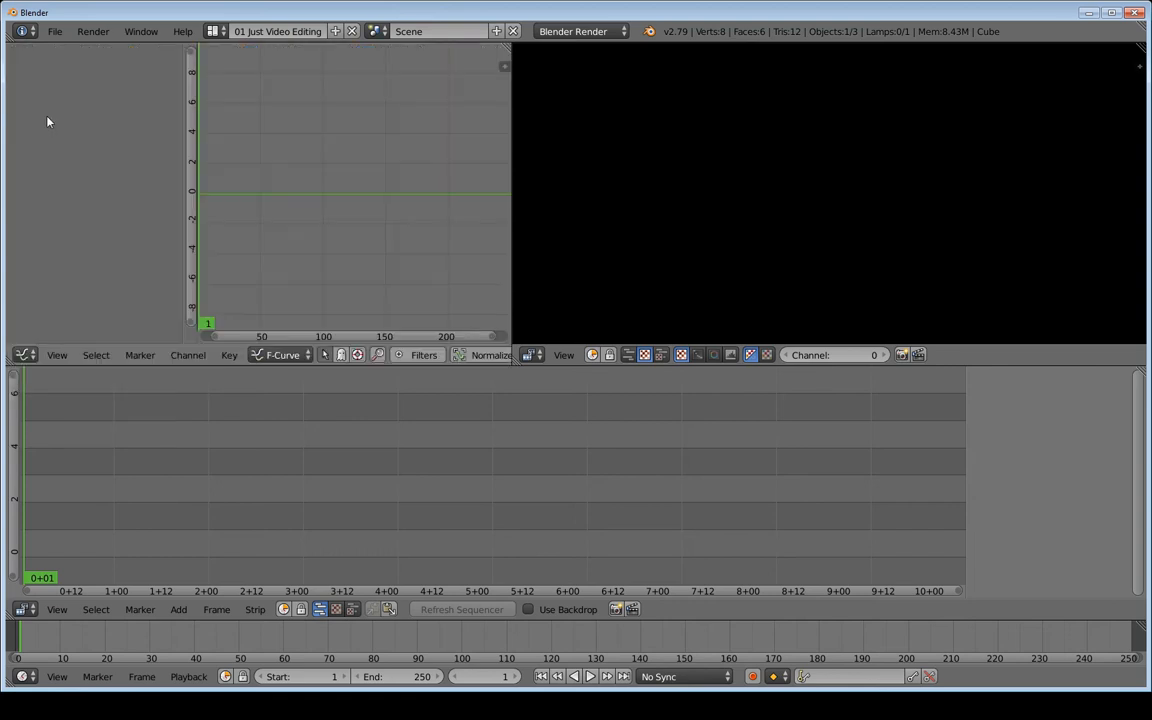
left_click(531, 355)
left_click(556, 336)
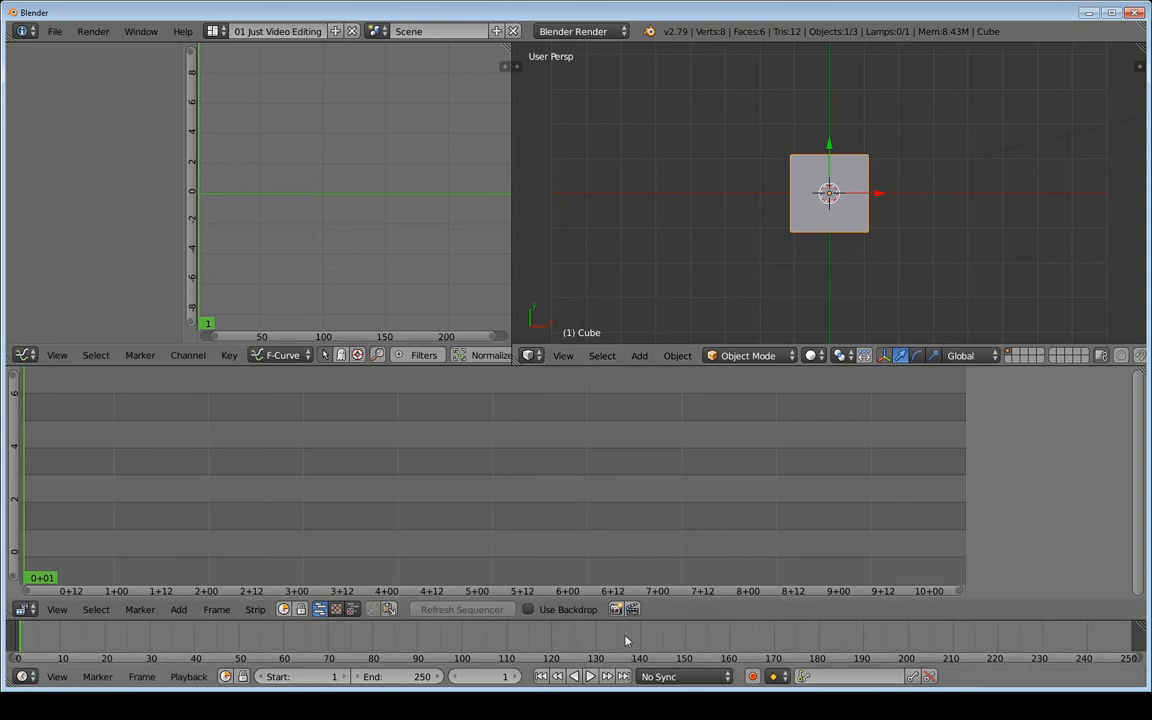
left_click(533, 355)
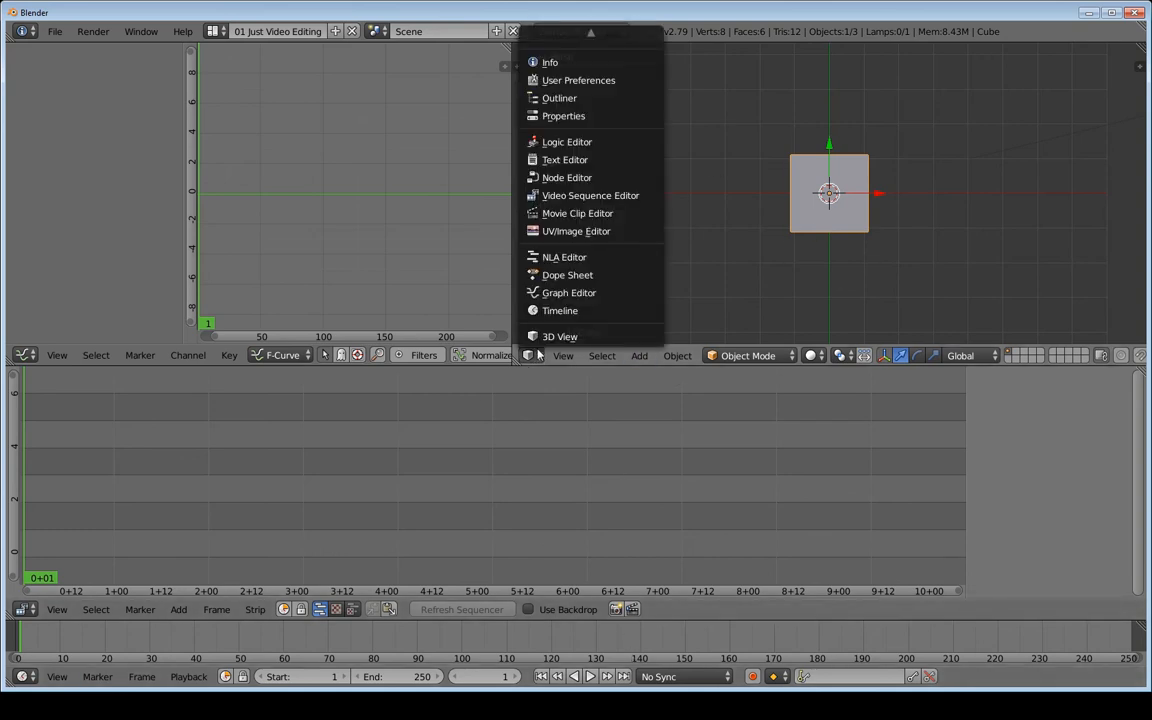
left_click(587, 197)
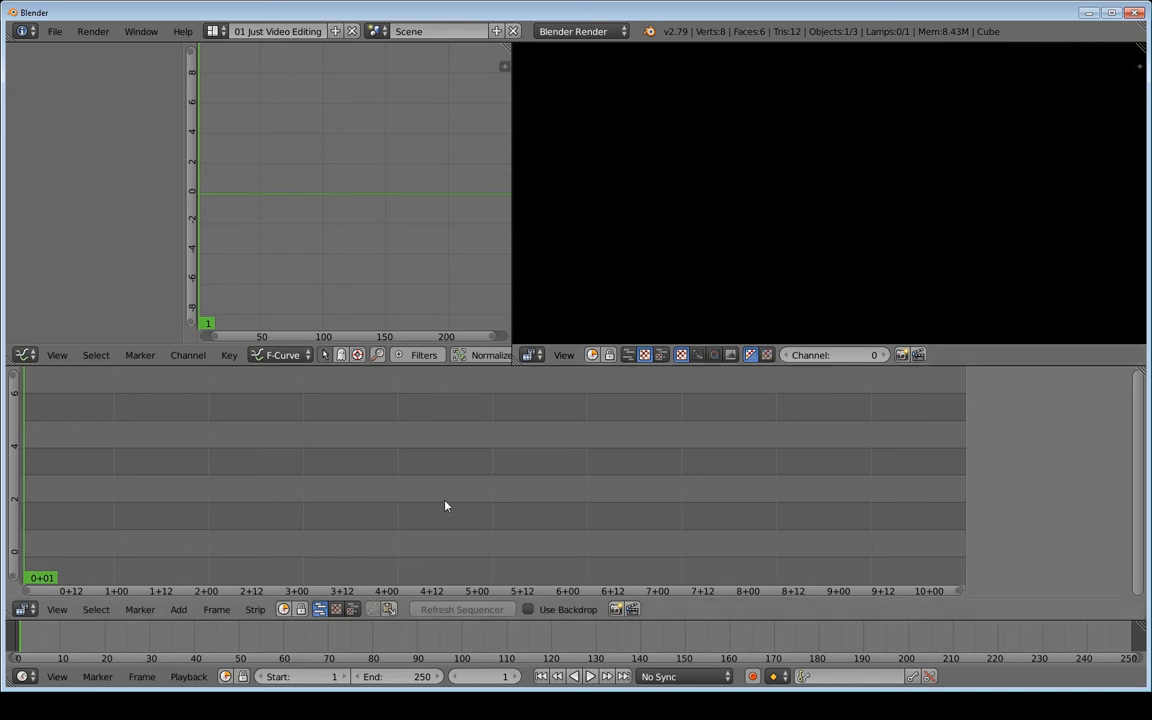
left_click(661, 355)
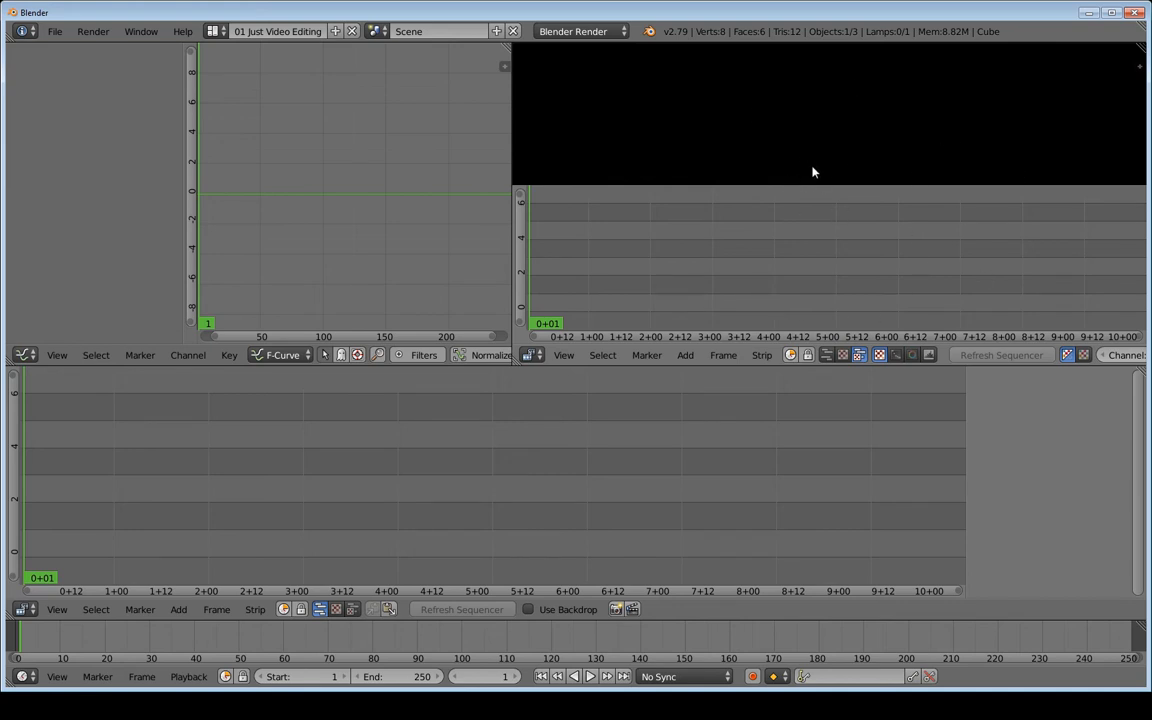
Lower the preview/sequencer border, then toggle and resize the N sidebars, leaving none open
mouse_move(830, 186)
left_mouse_down()
mouse_move(841, 254)
mouse_move(843, 185)
mouse_move(849, 262)
mouse_move(849, 172)
mouse_move(845, 217)
mouse_move(851, 191)
left_mouse_up()
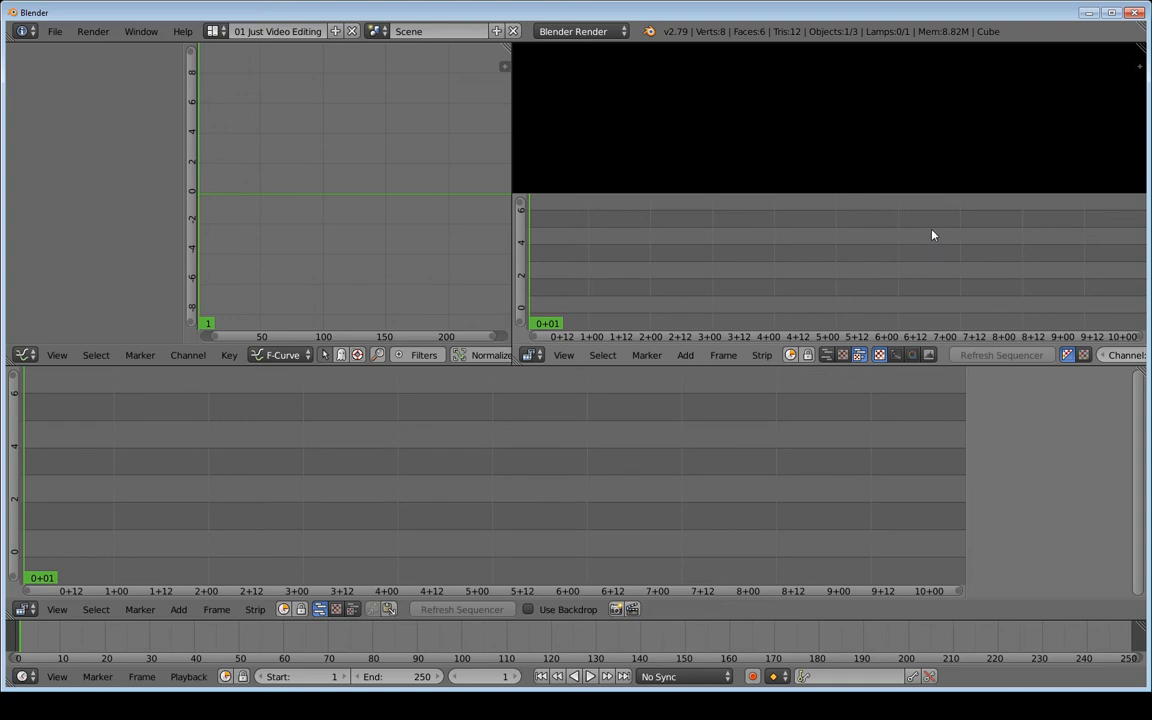
key("n")
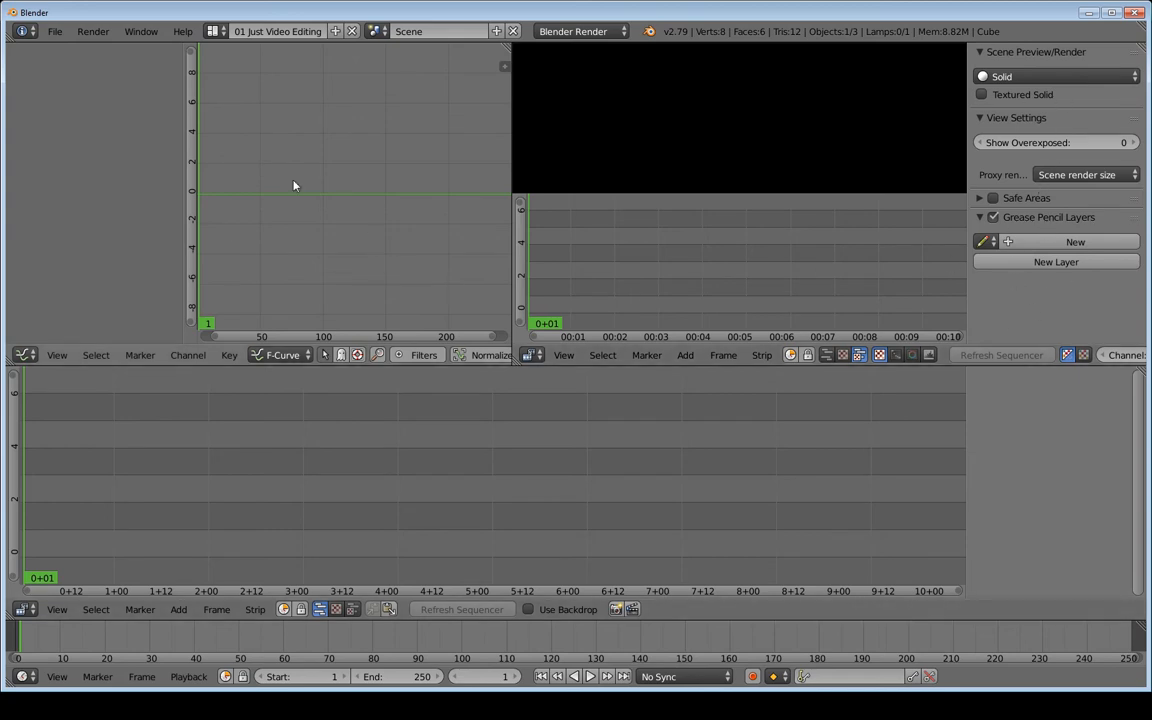
key("n")
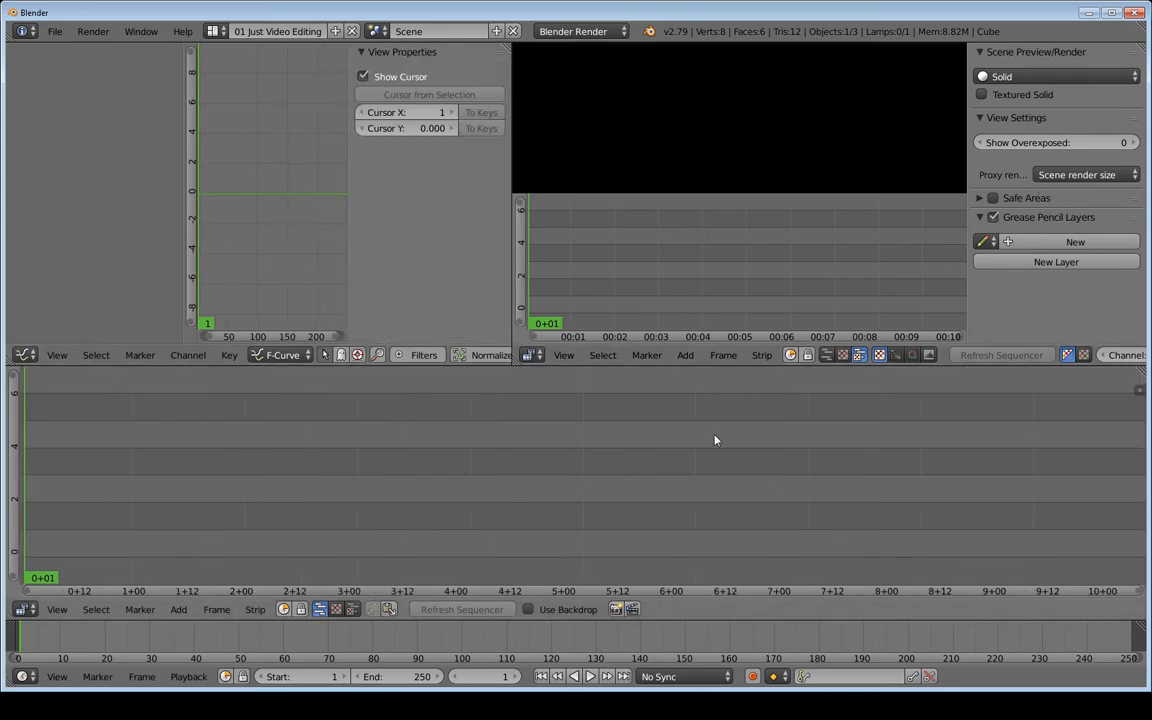
key("n")
key("n")
key("n")
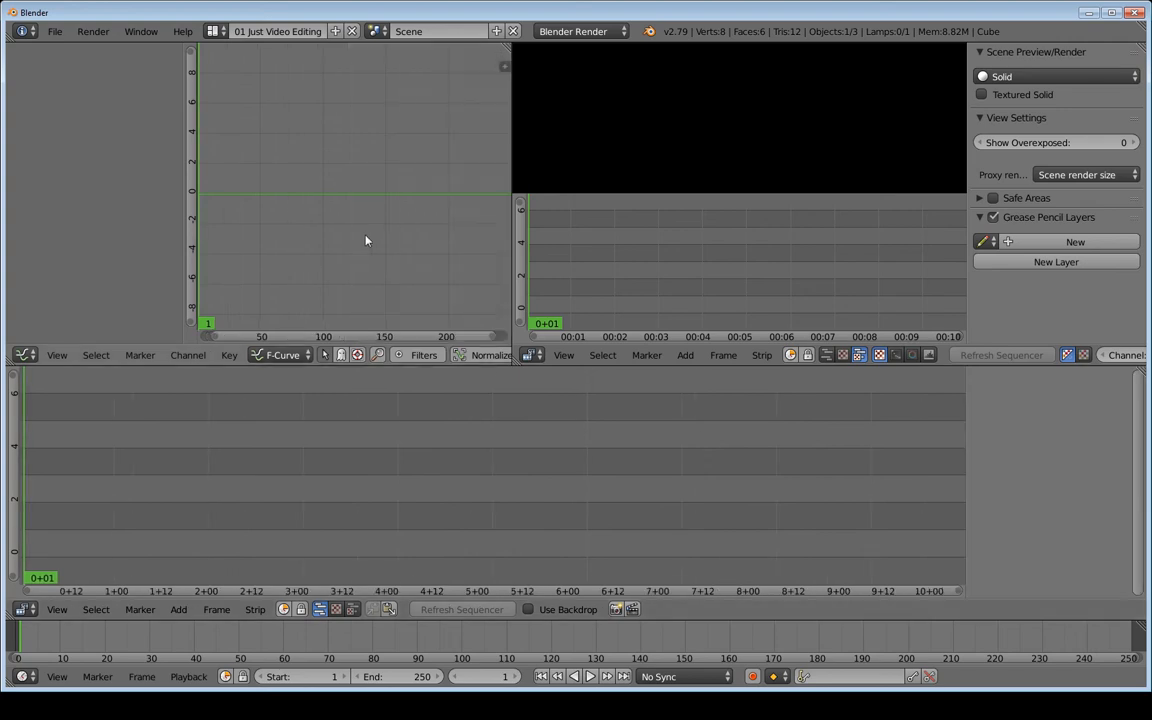
key("n")
key("n")
key("n")
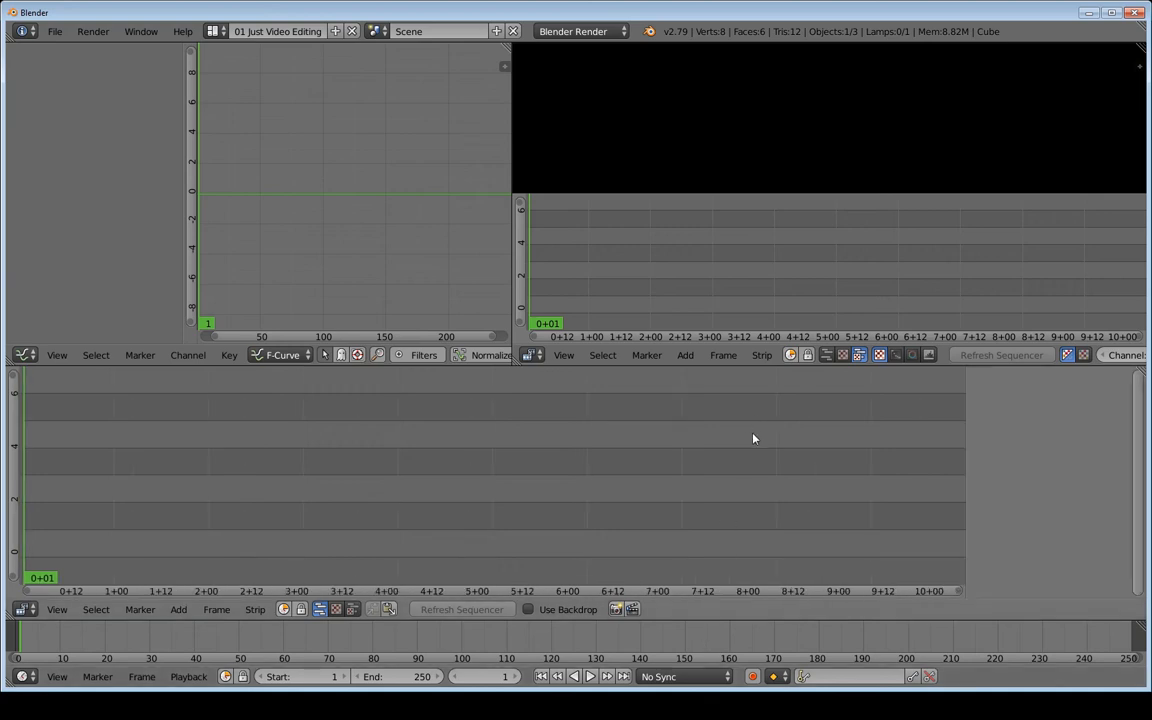
key("n")
key("n")
key("n")
key("n")
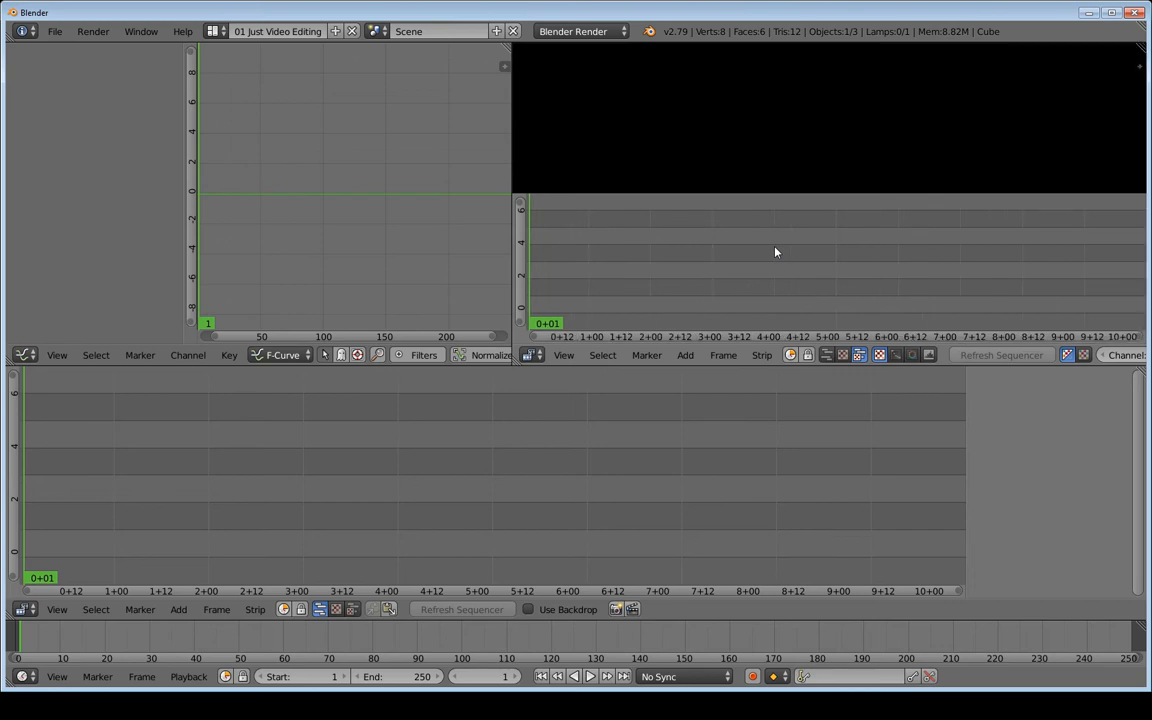
key("n")
key("n")
key("n")
key("n")
left_click_drag(1139, 69, 962, 292)
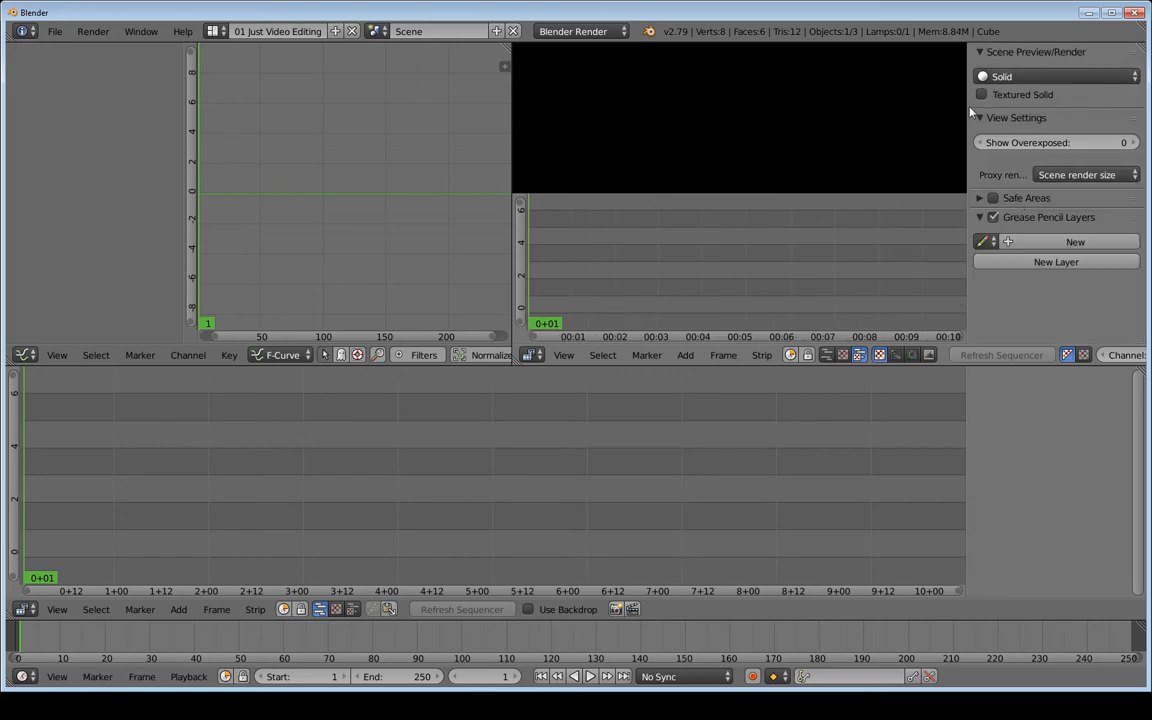
left_click_drag(966, 109, 1140, 152)
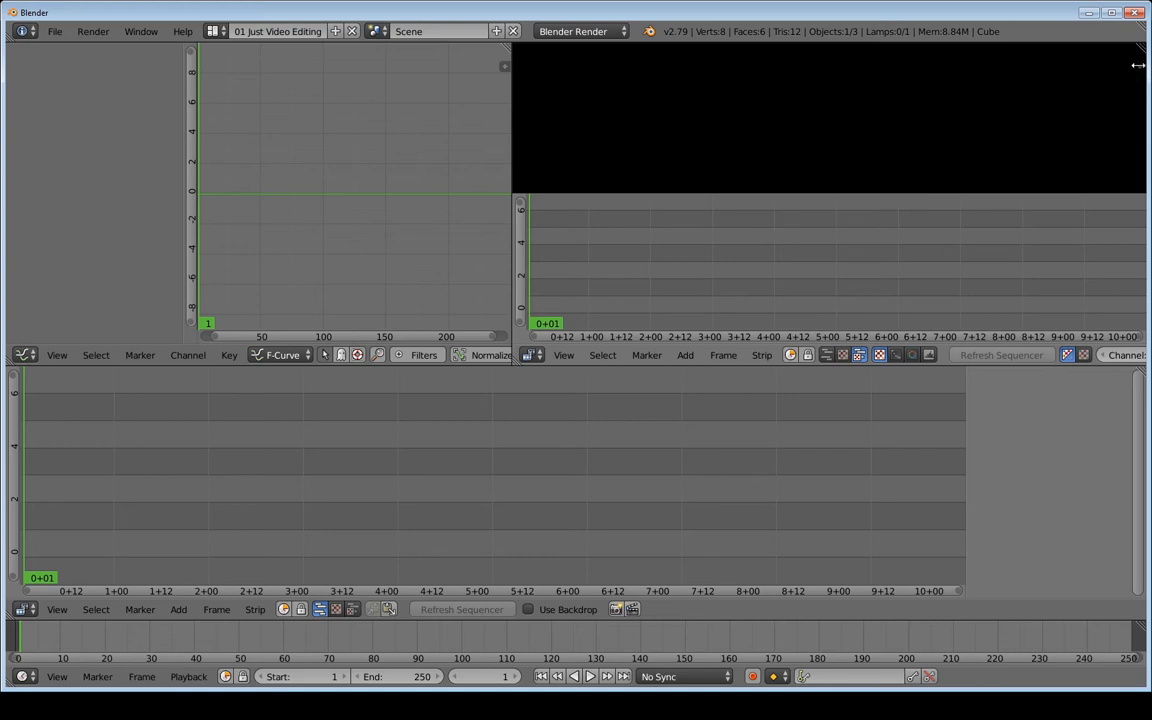
Toggle the Graph Editor's sidebar, then join the Graph Editor over the right-hand preview area
left_click(504, 66)
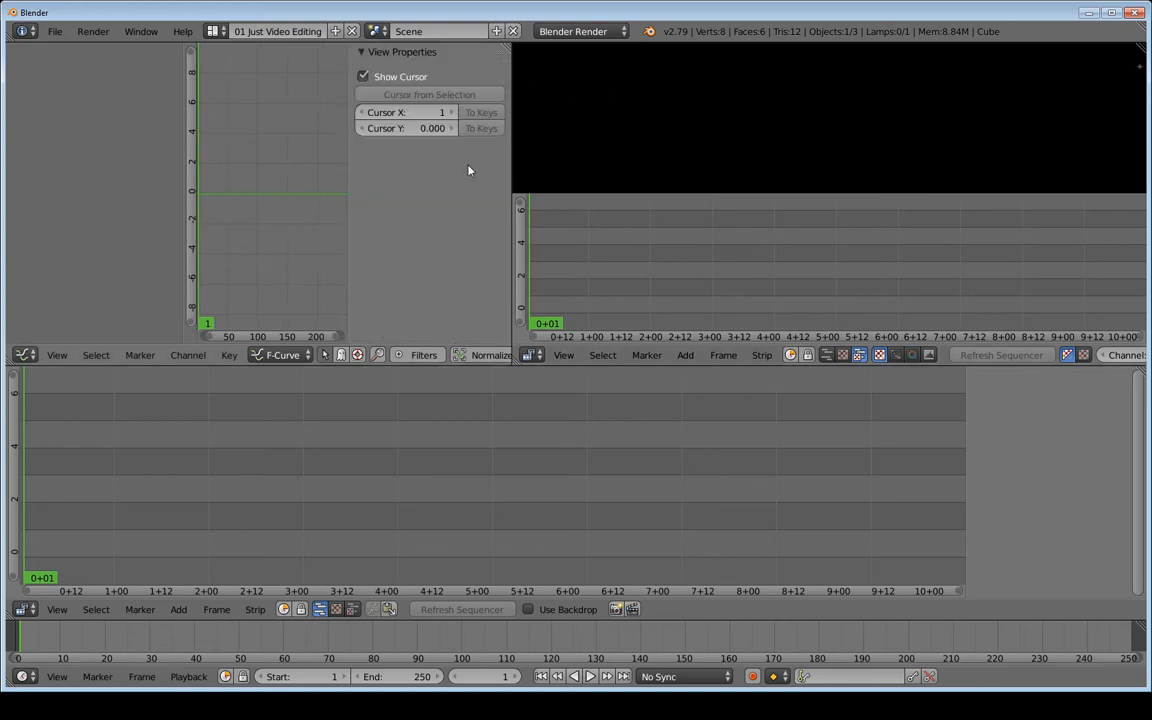
left_click_drag(351, 206, 493, 240)
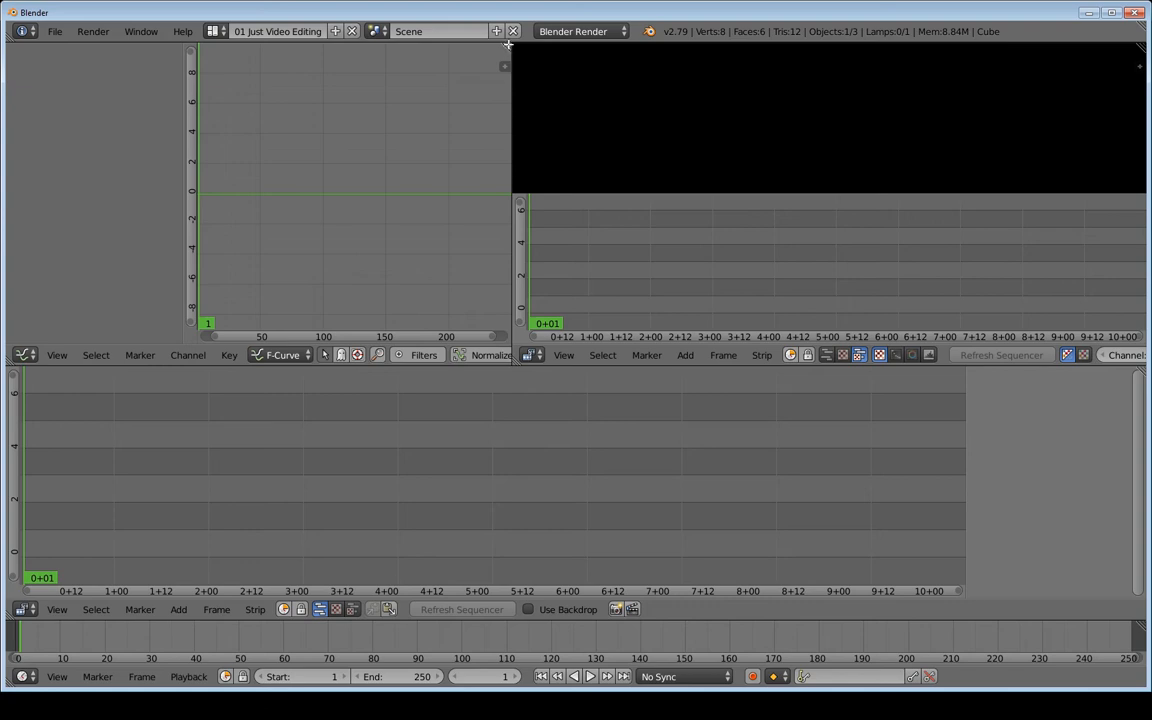
left_click_drag(508, 44, 760, 220)
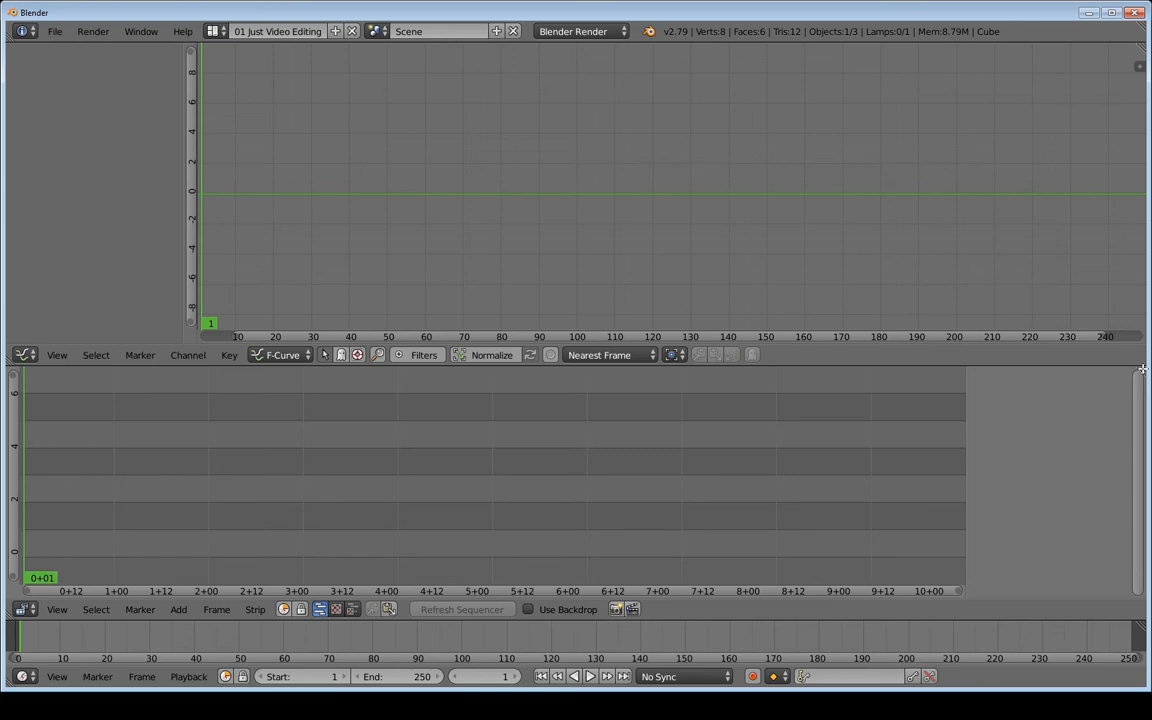
Join the sequencer up into the Graph Editor so the sequencer takes over its space
mouse_move(1143, 369)
left_mouse_down()
mouse_move(987, 210)
mouse_move(867, 160)
mouse_move(674, 167)
mouse_move(668, 234)
mouse_move(820, 157)
mouse_move(658, 275)
mouse_move(671, 283)
mouse_move(666, 226)
mouse_move(722, 195)
mouse_move(760, 213)
left_mouse_up()
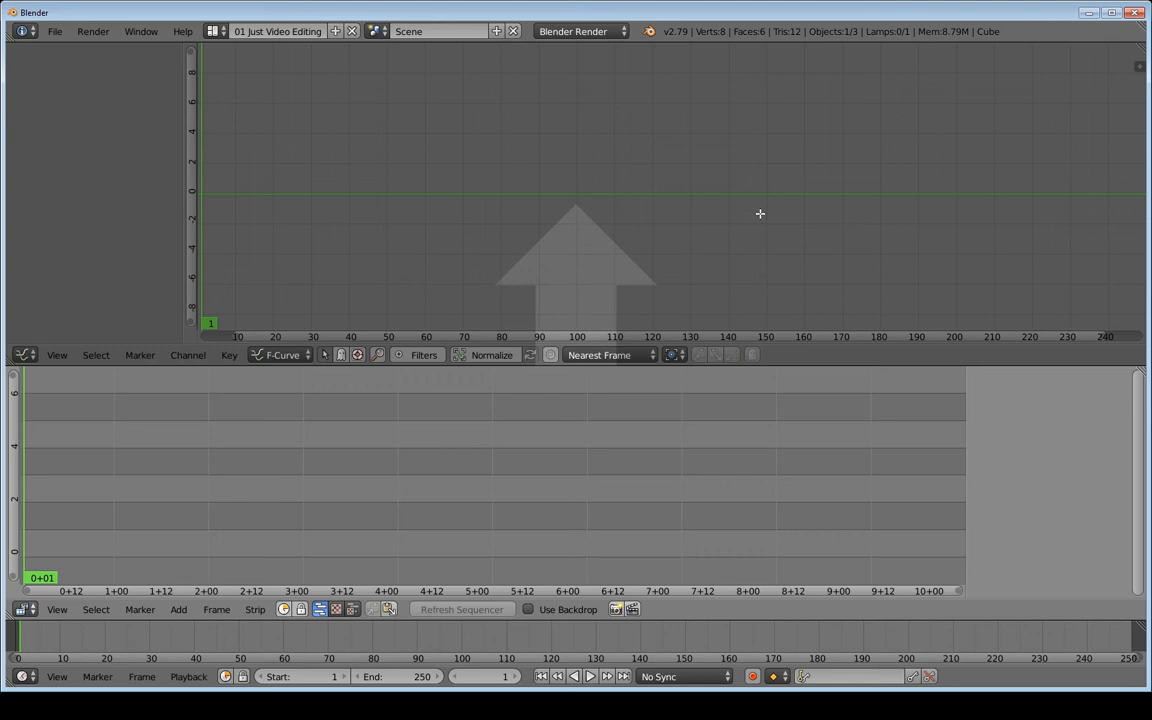
left_click_drag(760, 213, 727, 203)
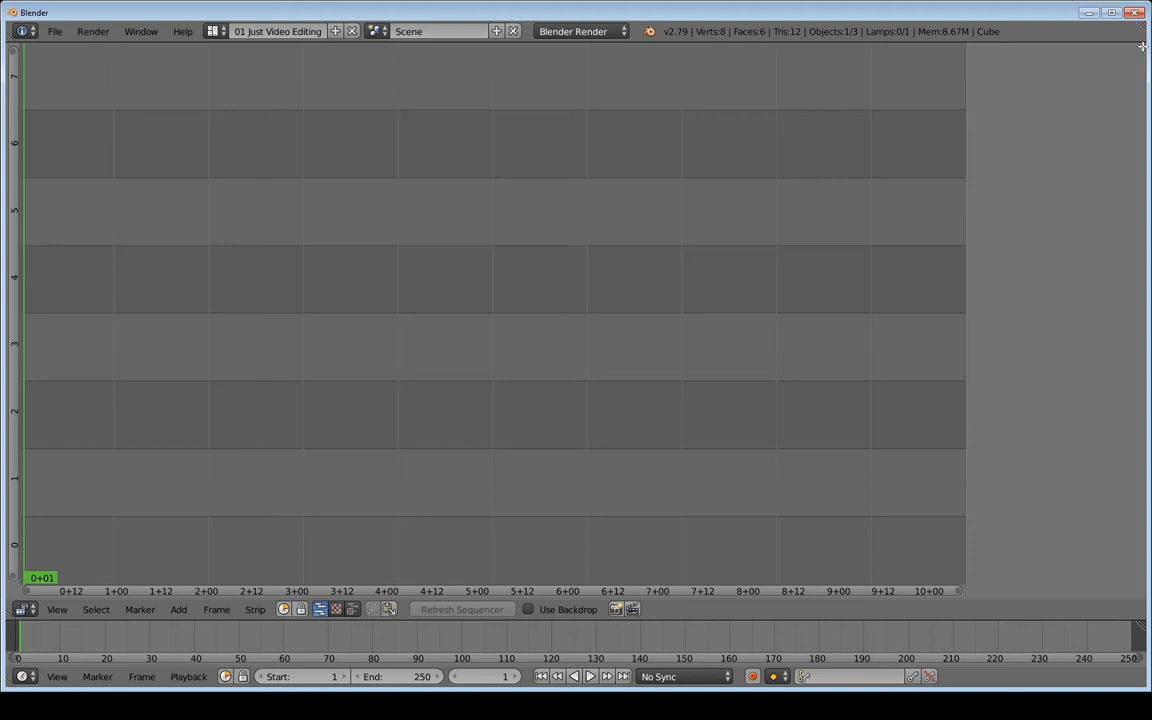
Split the sequencer into two side-by-side areas, then split the timeline below the same way
left_click_drag(1143, 46, 540, 118)
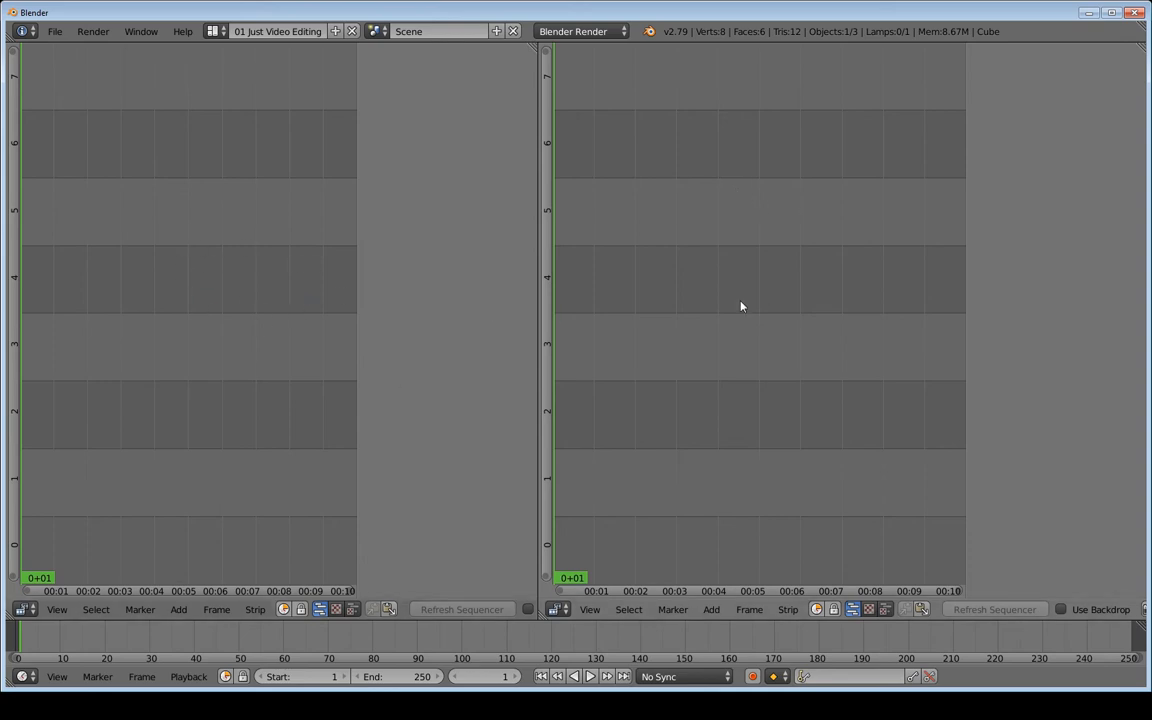
left_click_drag(537, 46, 700, 186)
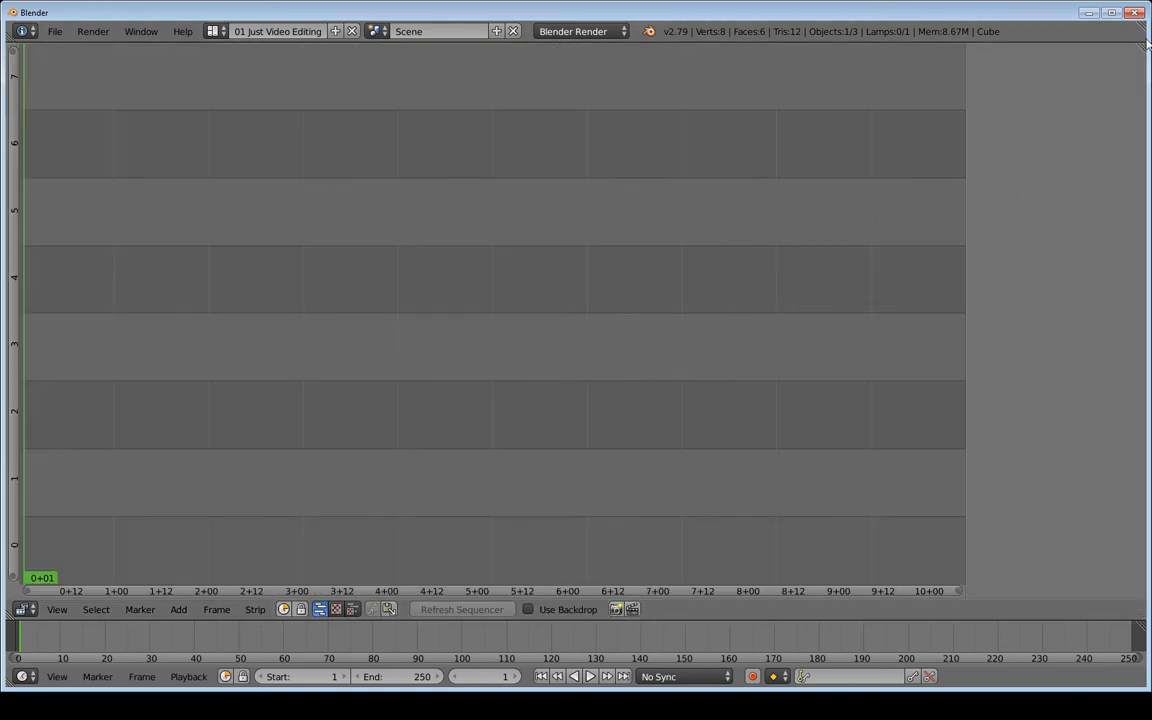
left_click_drag(1140, 47, 544, 119)
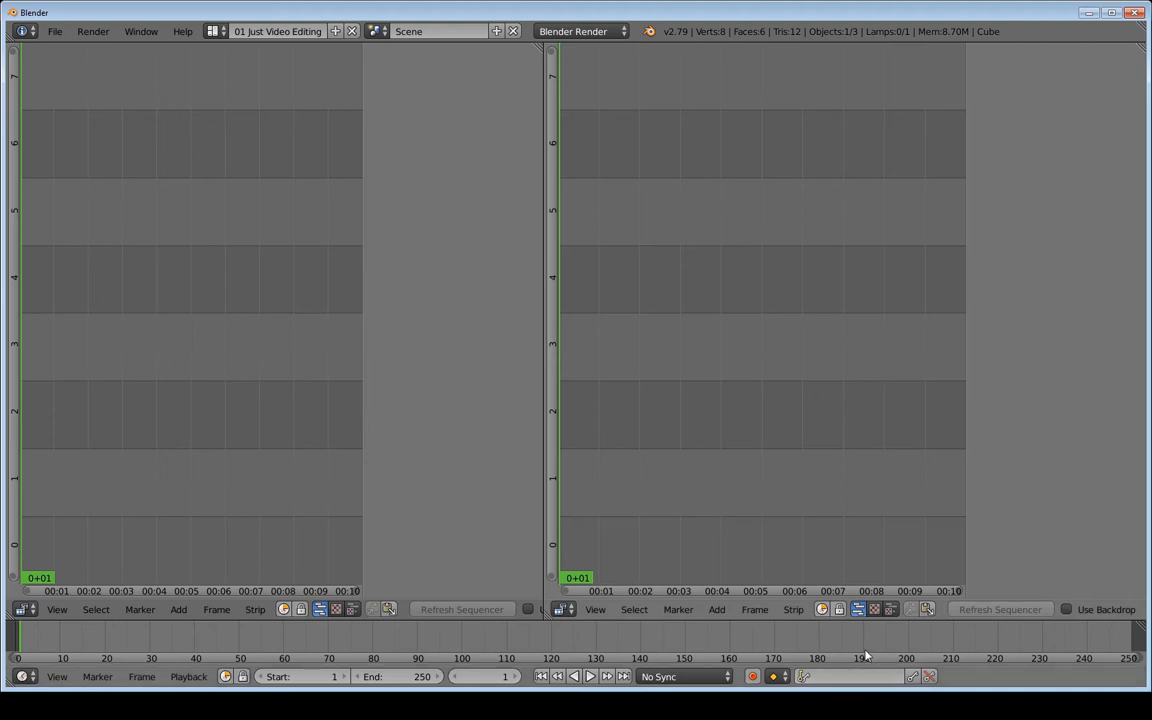
mouse_move(1142, 624)
left_mouse_down()
mouse_move(1000, 555)
mouse_move(1028, 560)
mouse_move(1025, 614)
mouse_move(882, 638)
mouse_move(480, 636)
mouse_move(558, 630)
mouse_move(545, 630)
left_mouse_up()
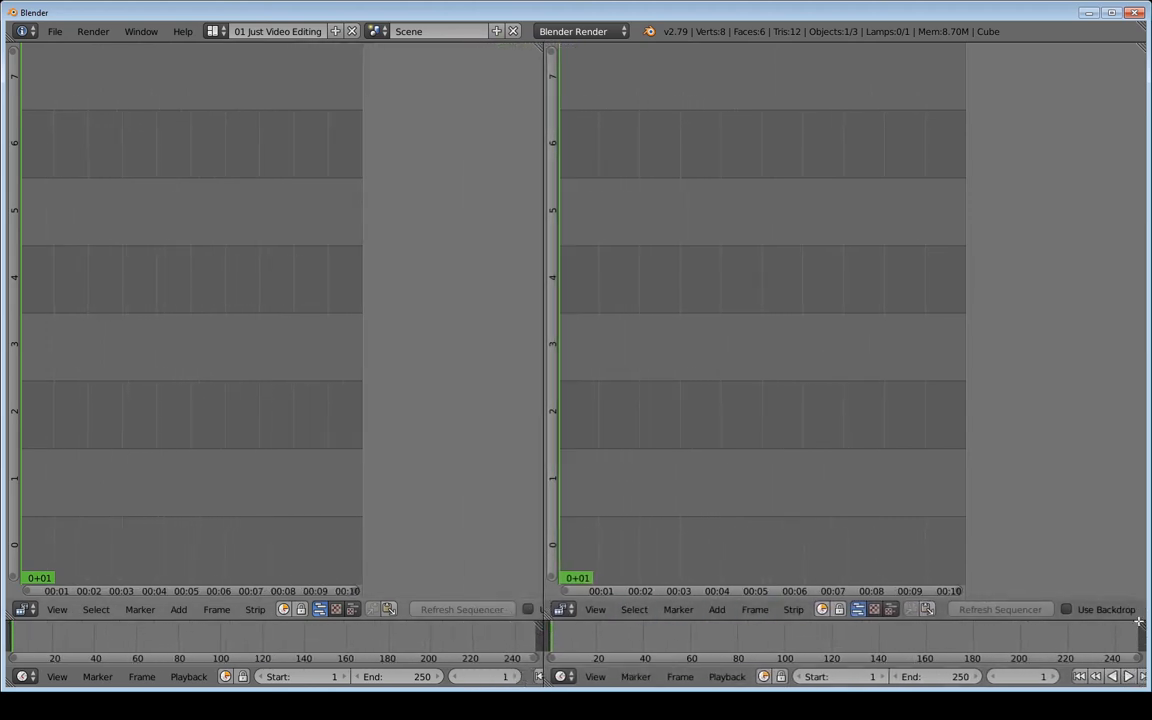
Join the left and right timeline strips back into one full-width timeline, cancelling two mistaken joins
left_click_drag(1140, 624, 834, 439)
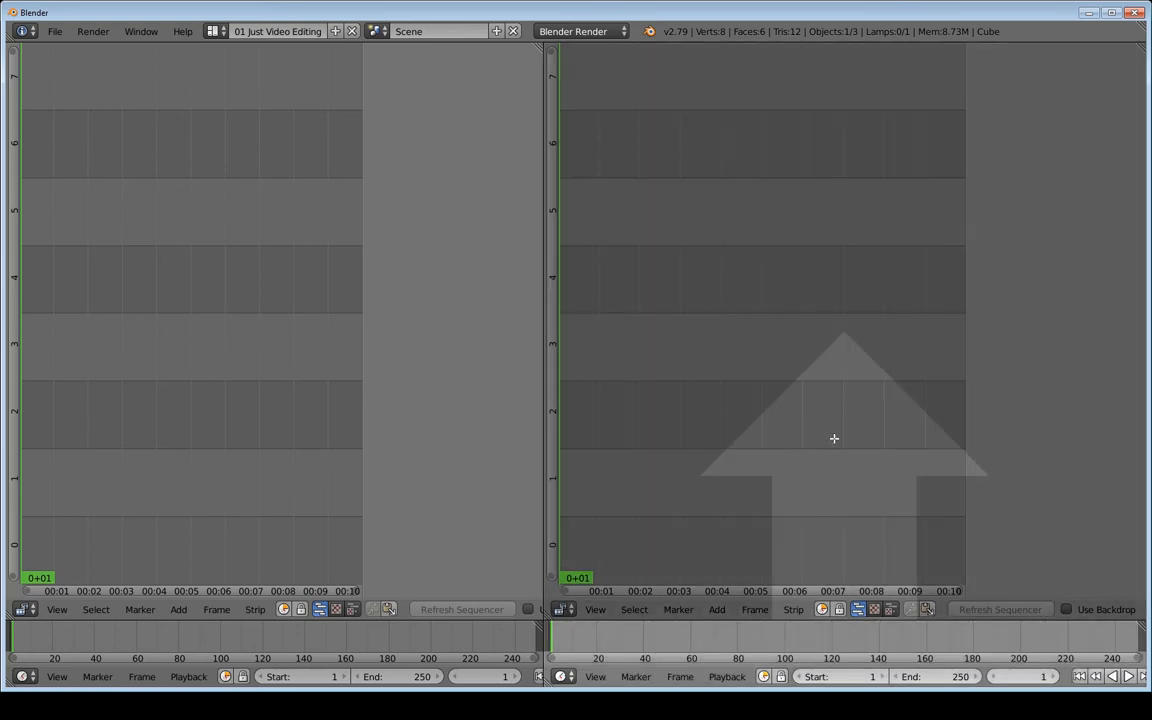
key("Escape")
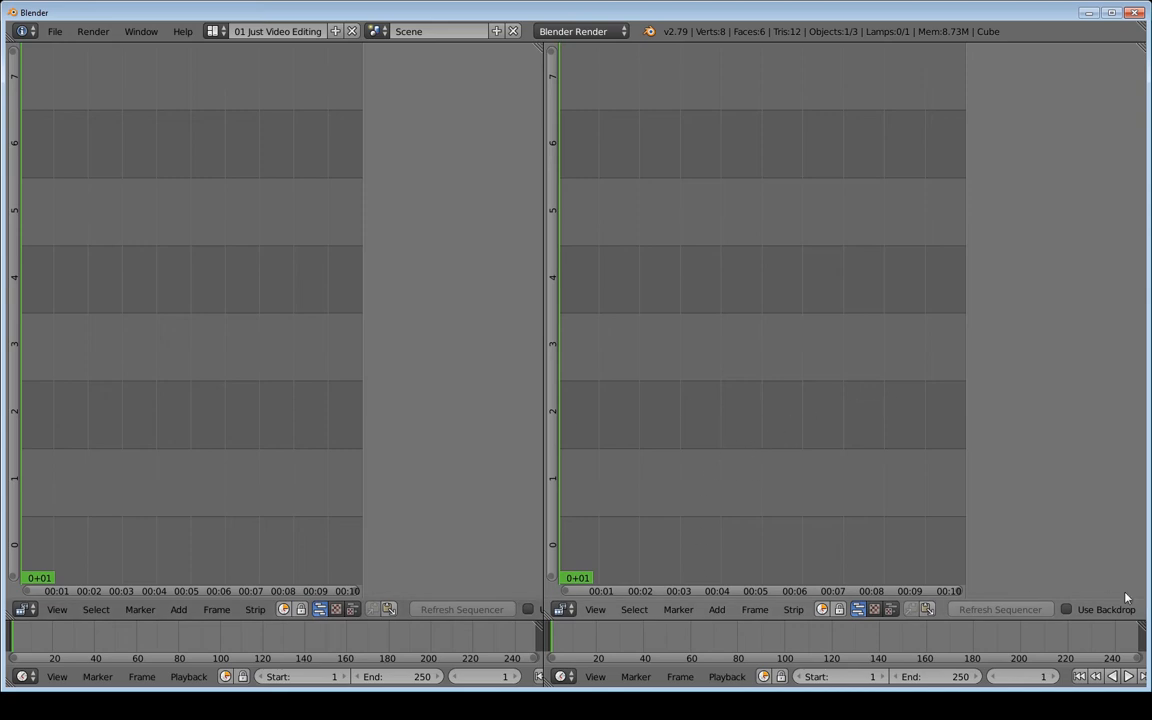
left_click_drag(1139, 623, 765, 462)
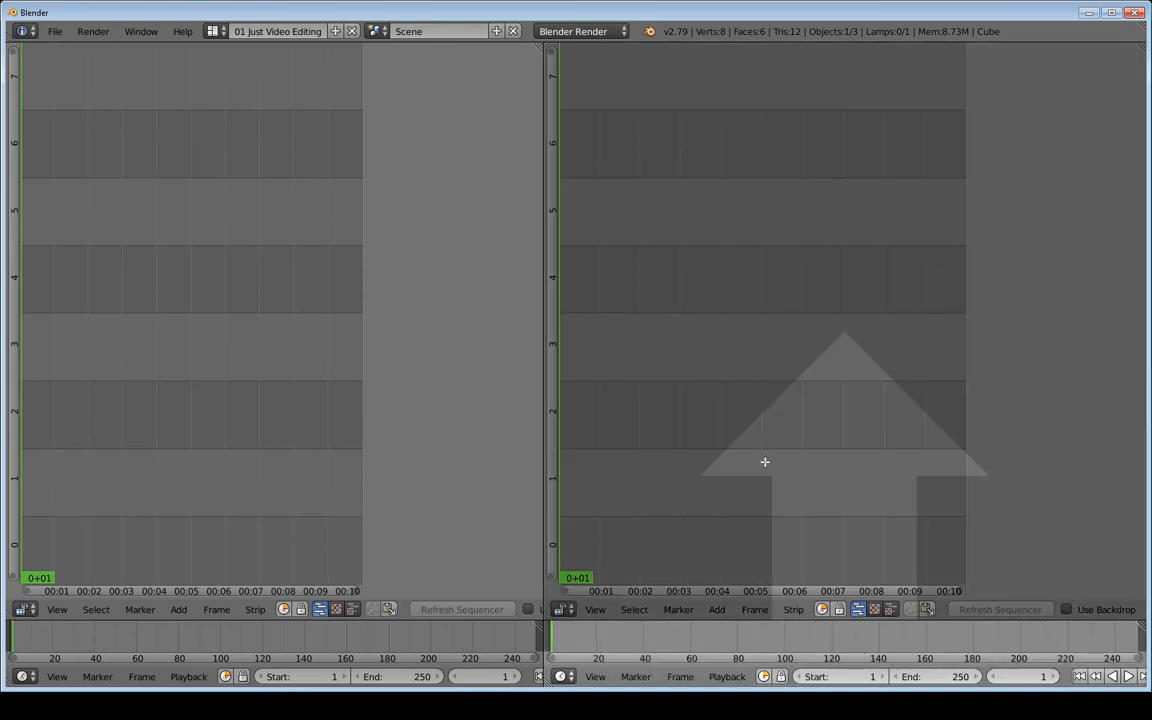
key("Escape")
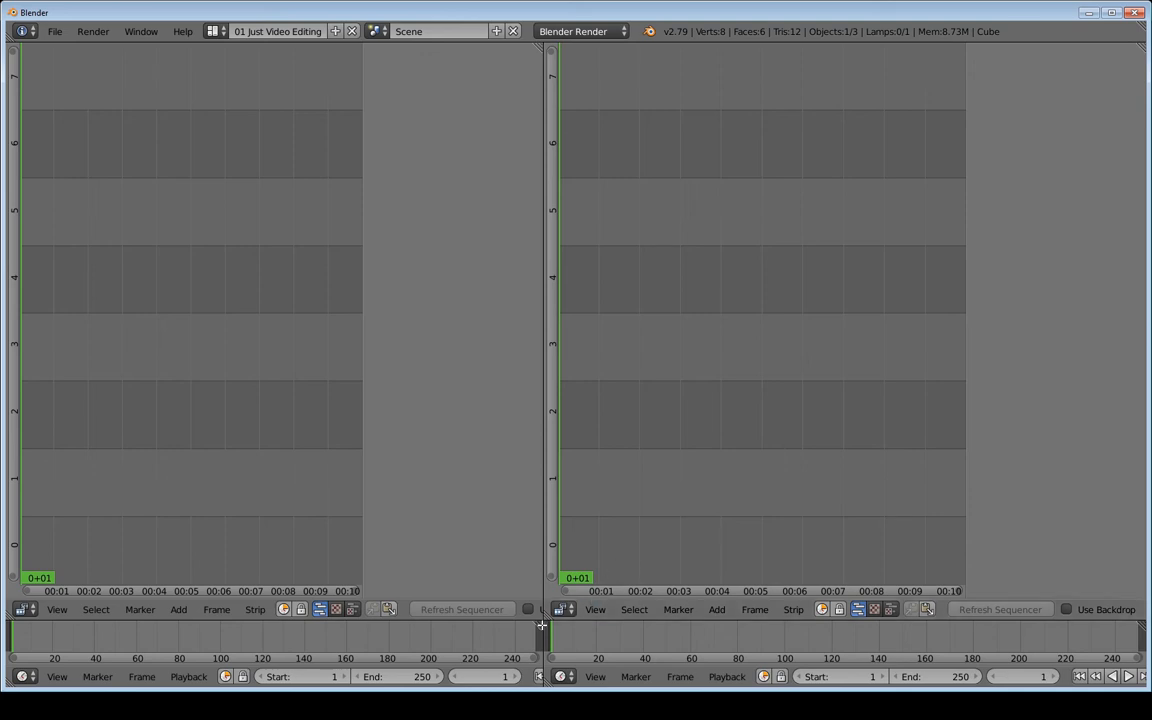
left_click_drag(540, 625, 1098, 646)
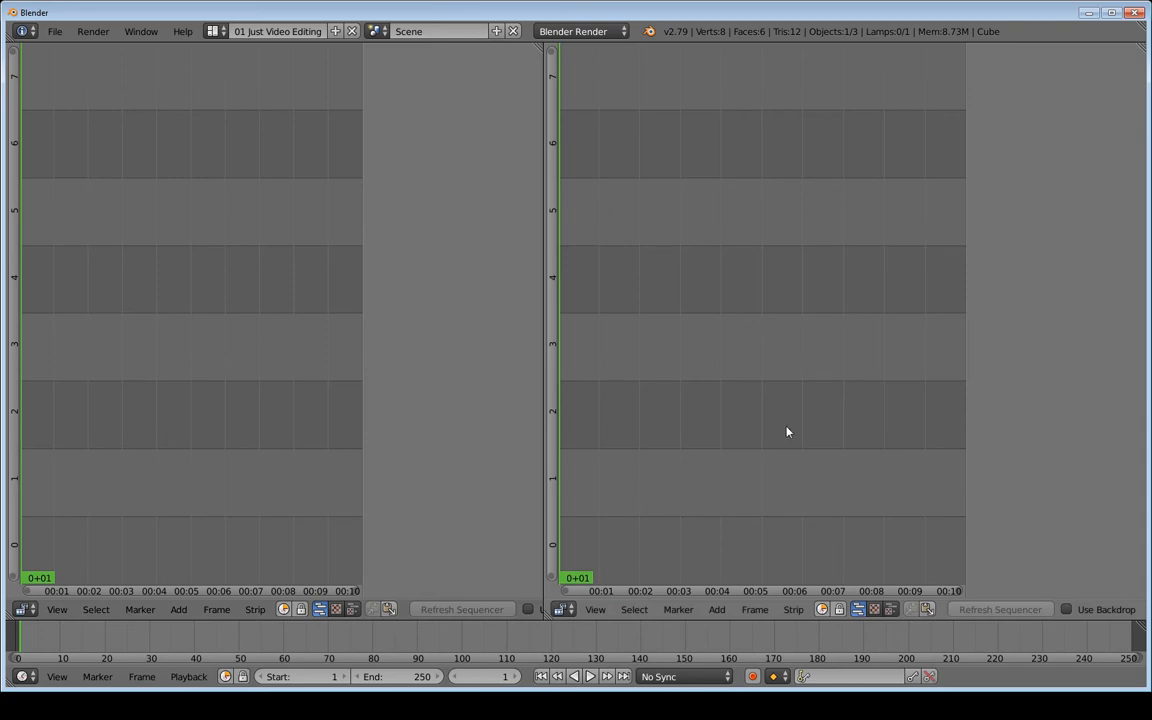
Turn the right sequencer area into User Preferences showing the Interface tab
left_click(561, 609)
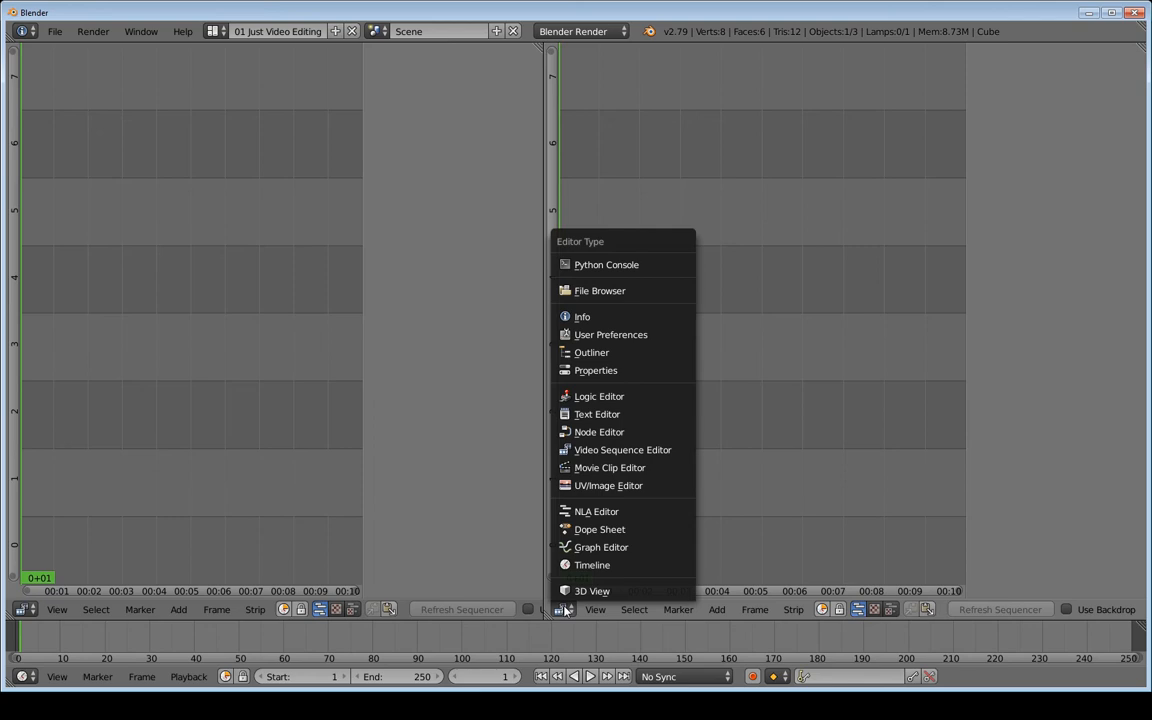
left_click(606, 336)
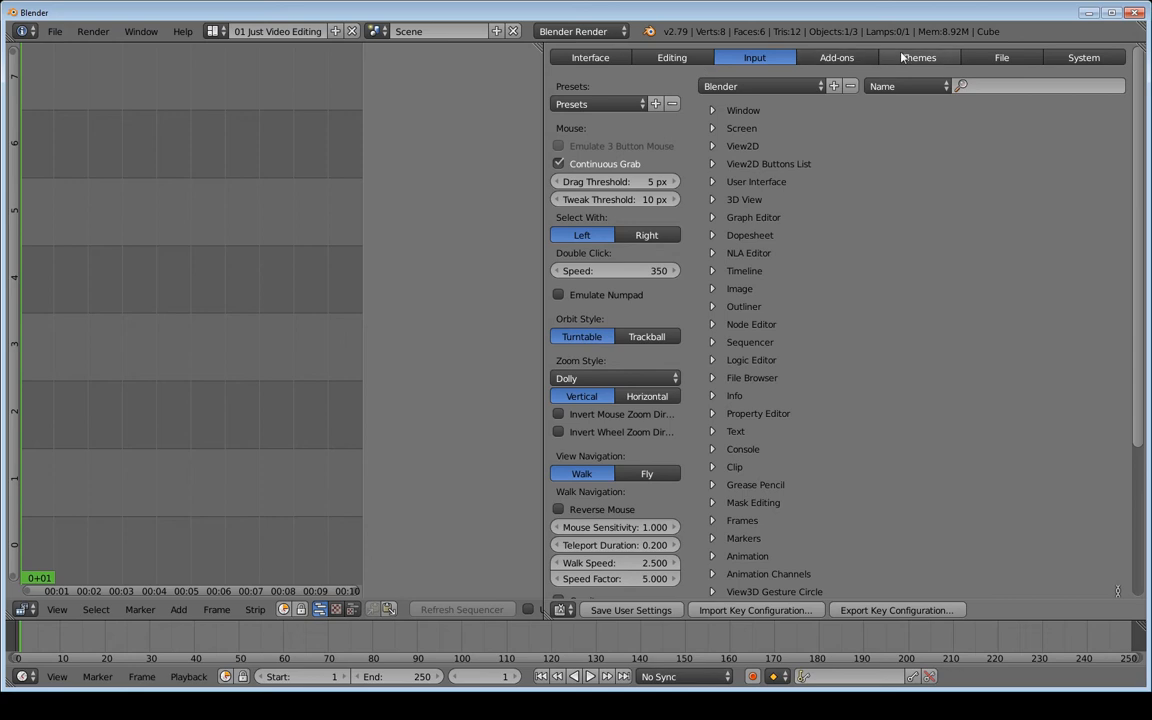
left_click(588, 62)
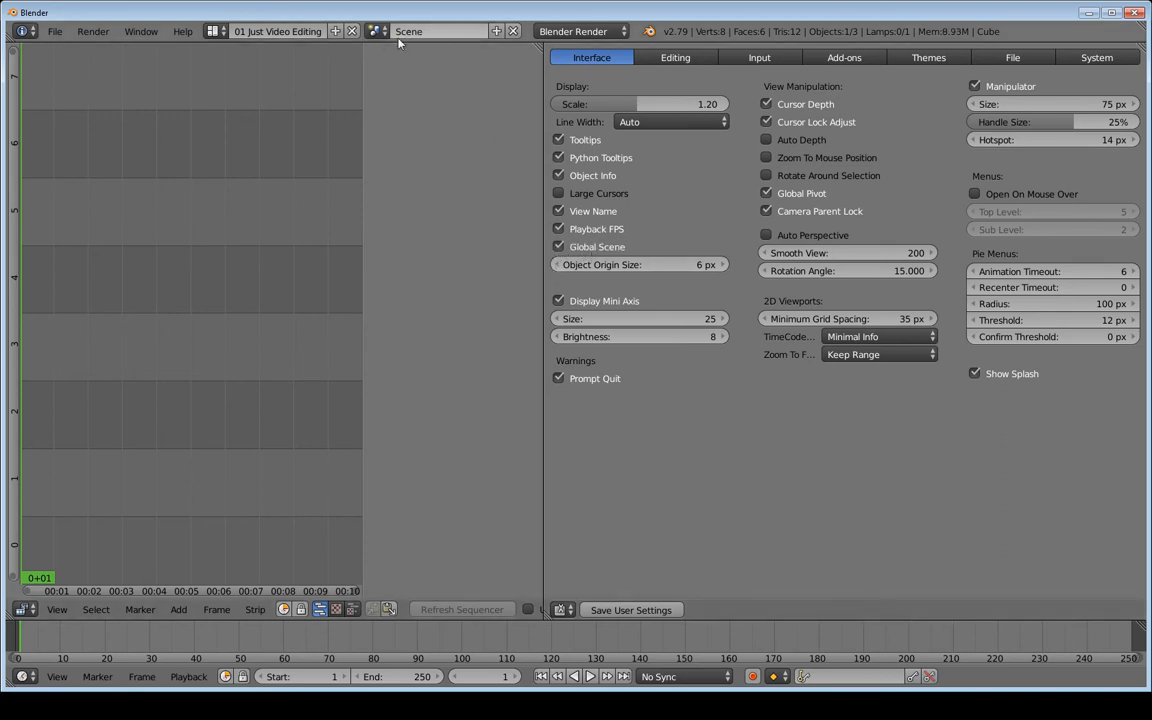
left_click(210, 31)
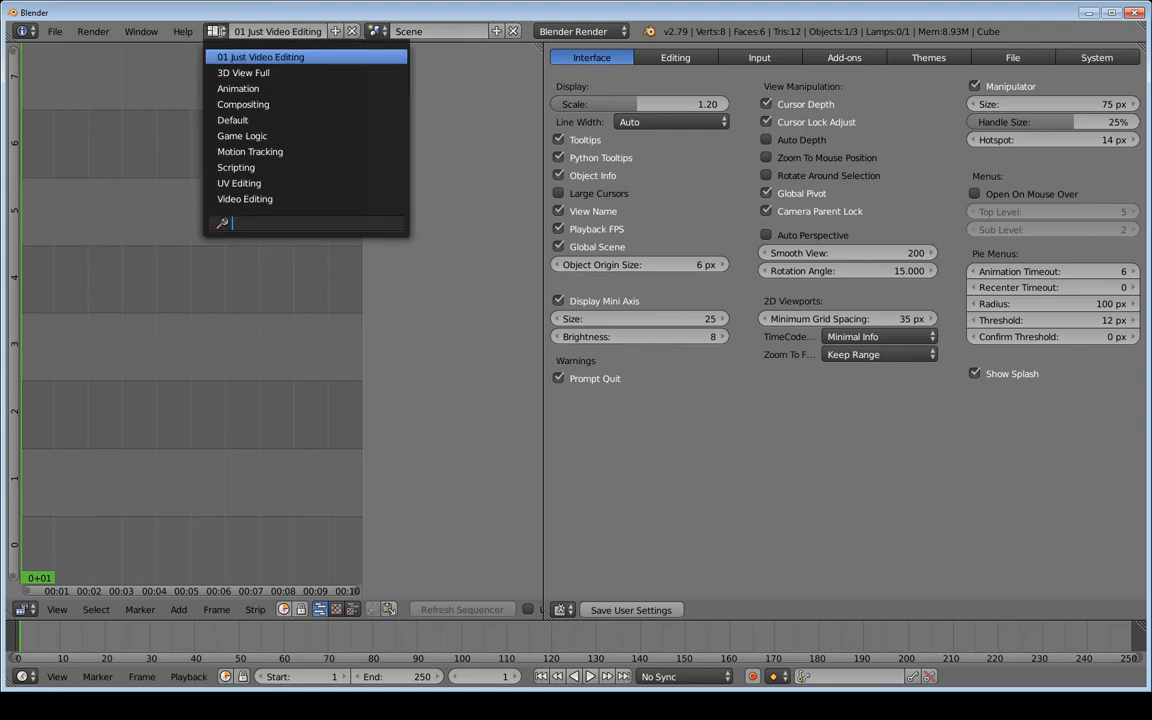
left_click(256, 60)
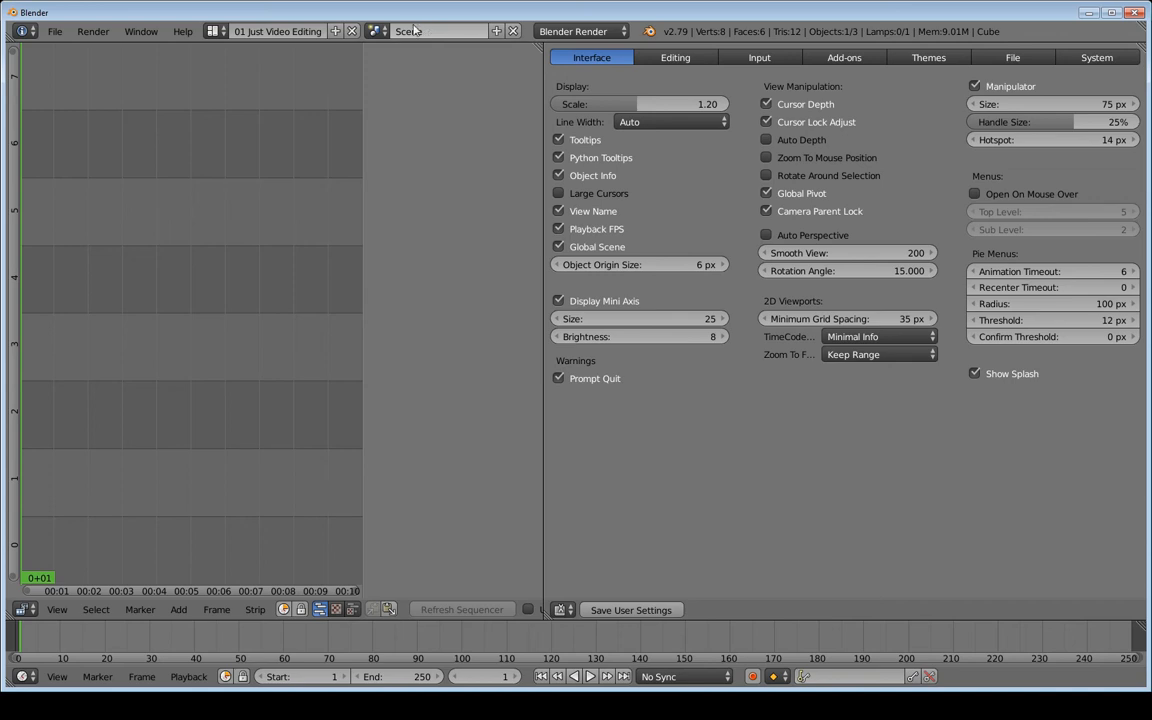
left_click(376, 31)
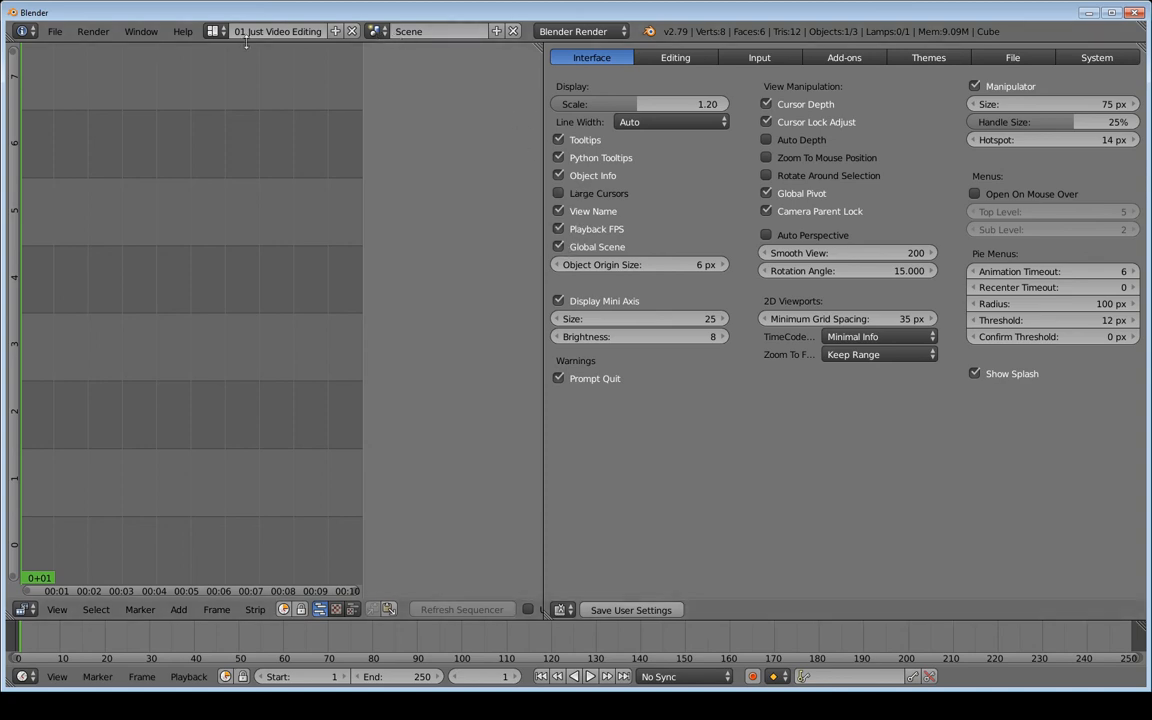
left_click(215, 32)
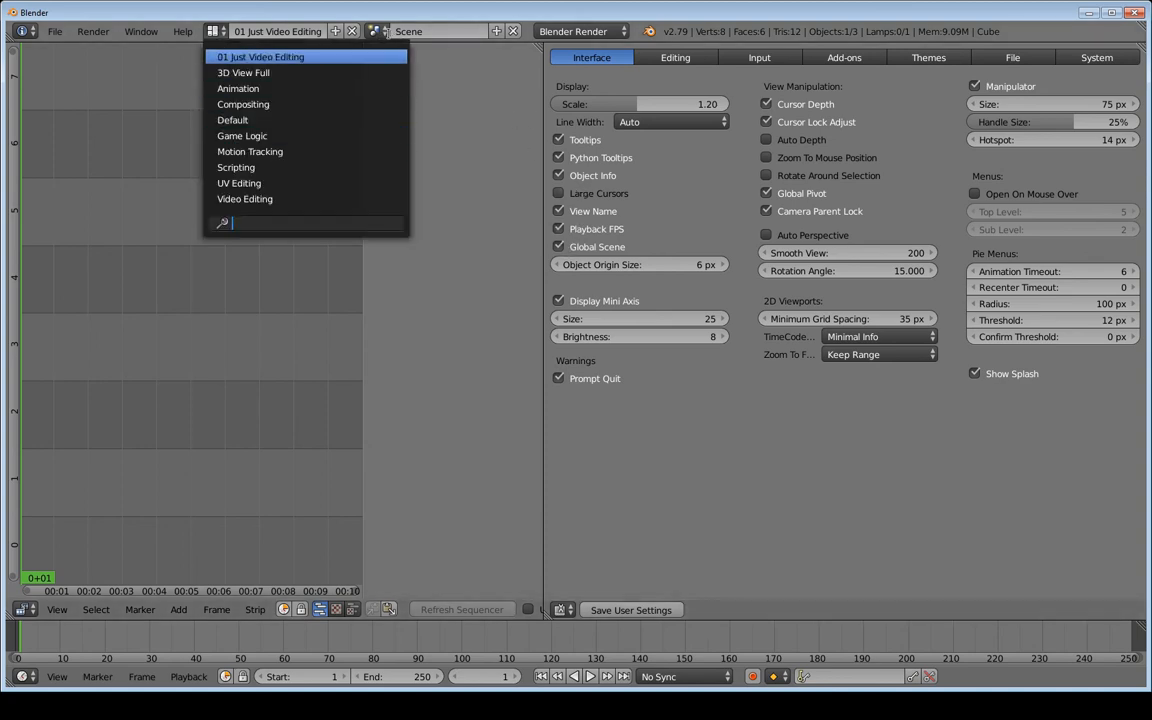
left_click(378, 31)
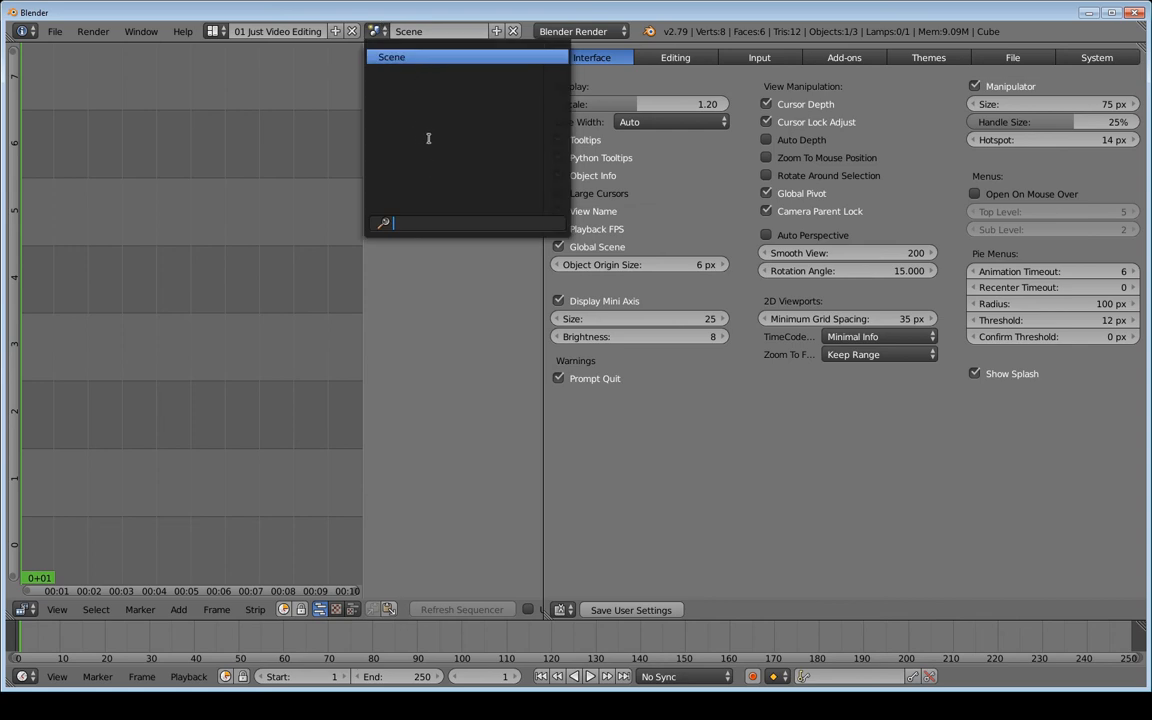
left_click(214, 31)
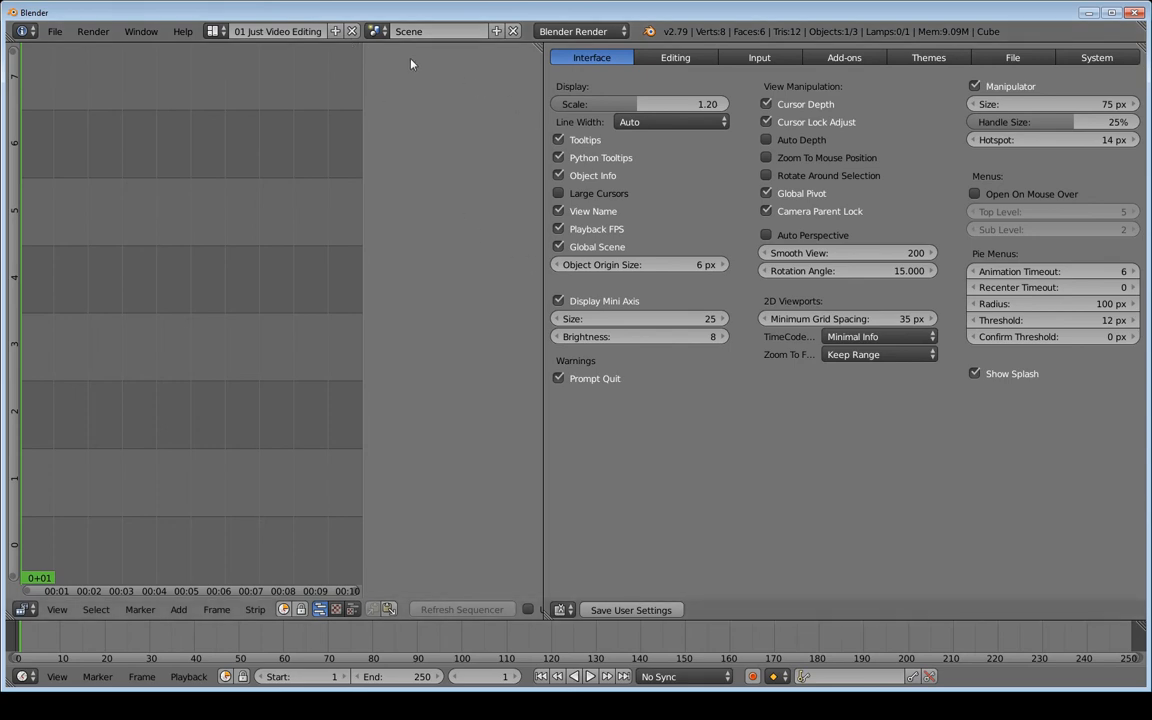
left_click(385, 31)
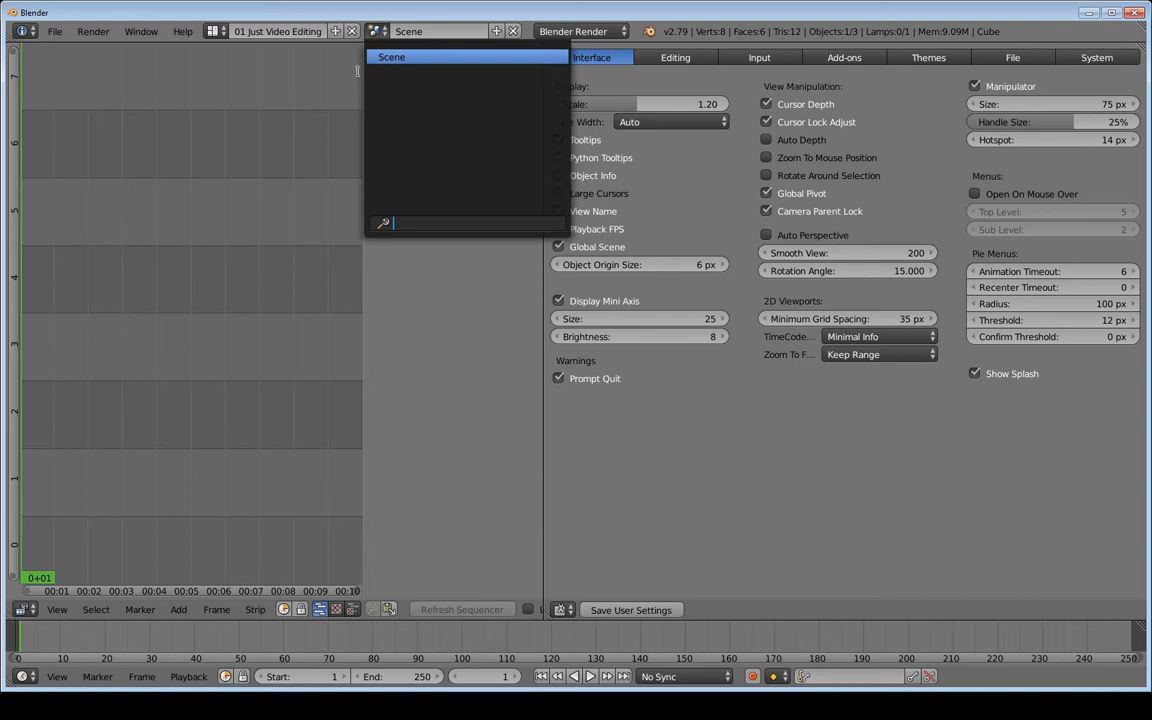
left_click(213, 31)
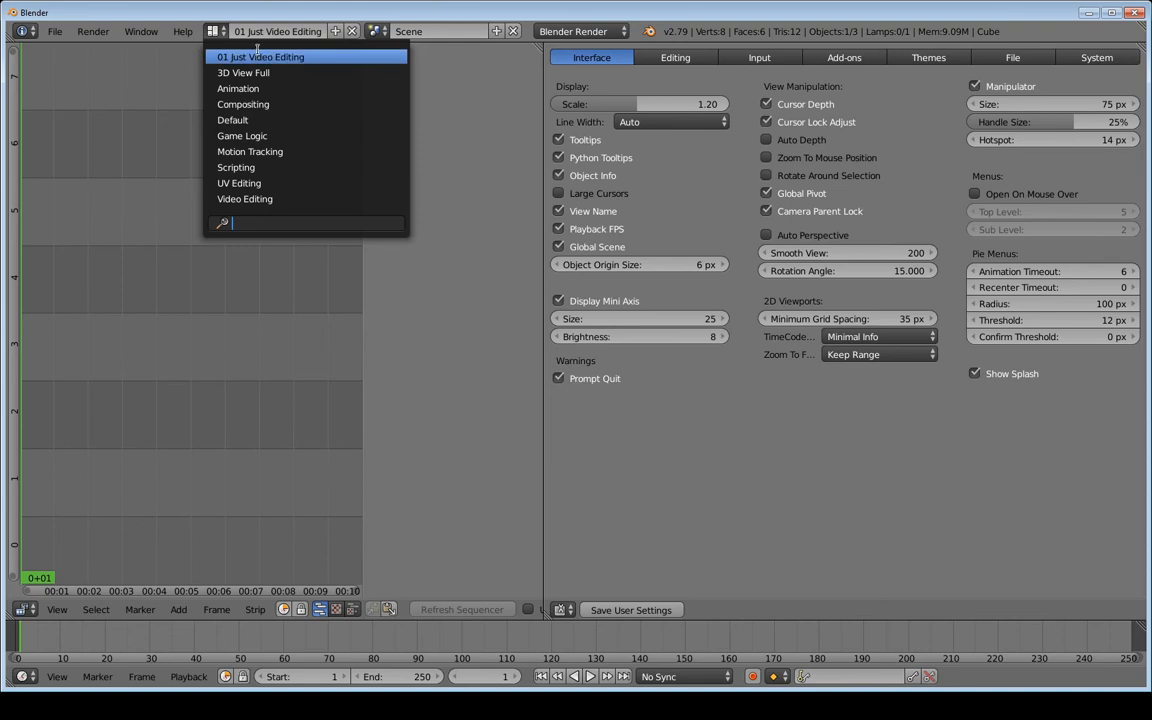
left_click(398, 30)
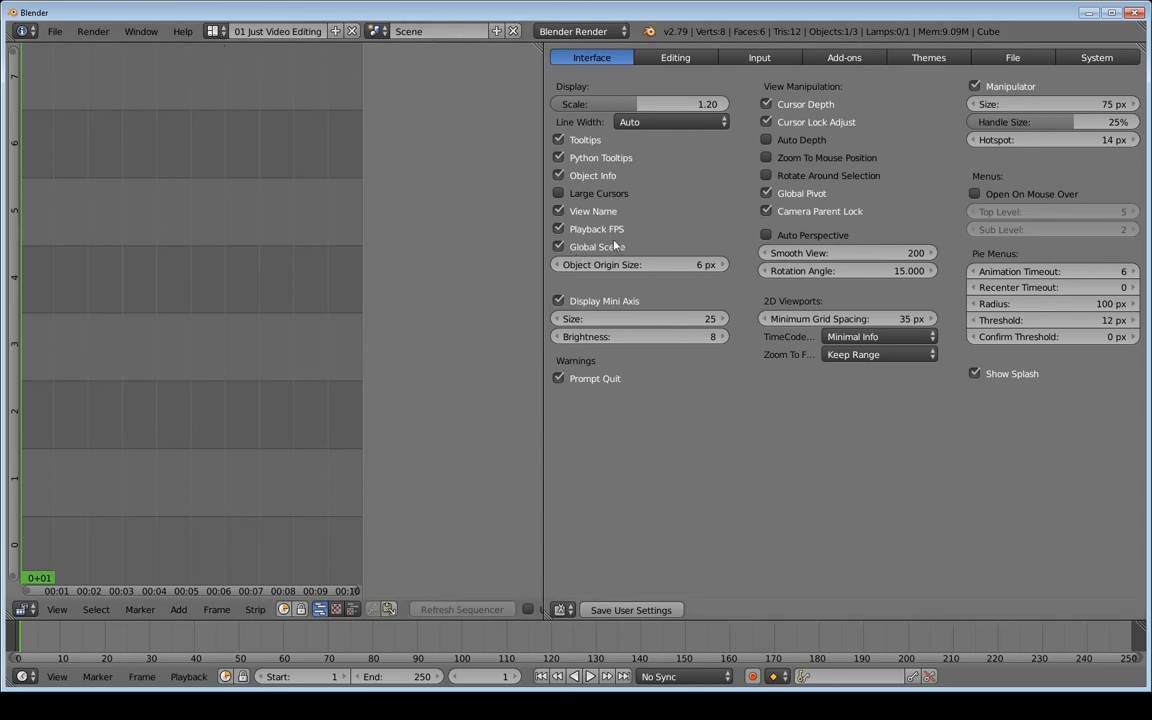
Try changing Undo Steps under Editing, cancel back to 32, then show the Input preferences
left_click(696, 60)
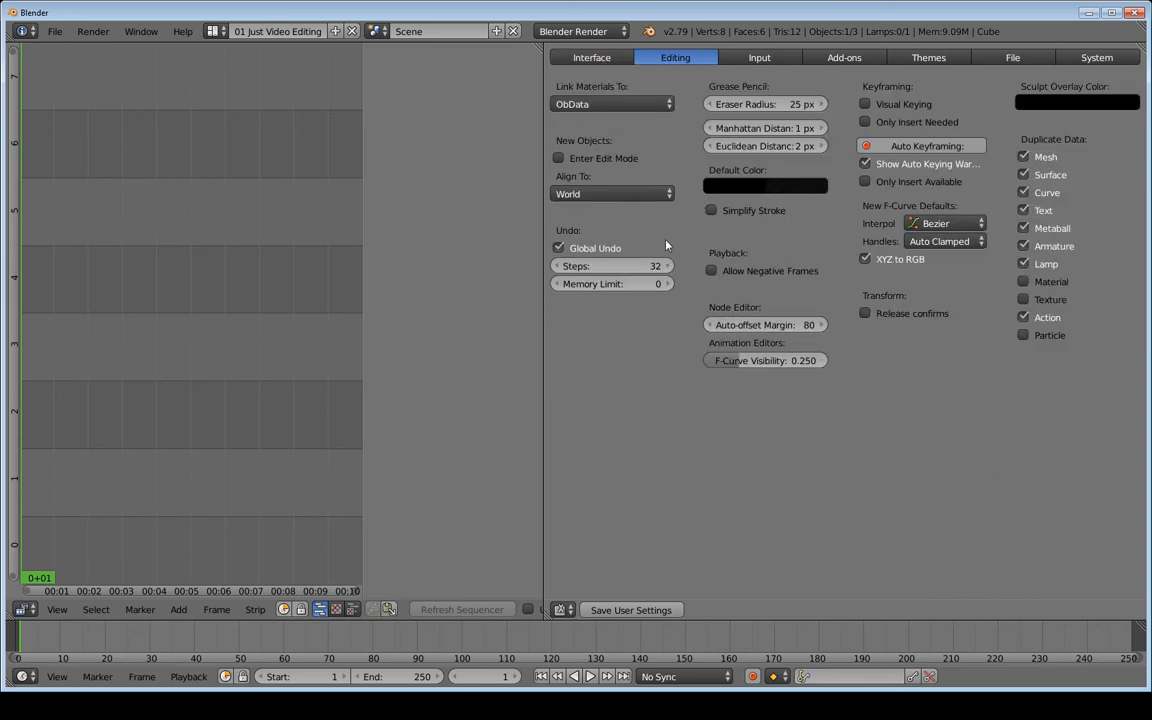
left_click(590, 267)
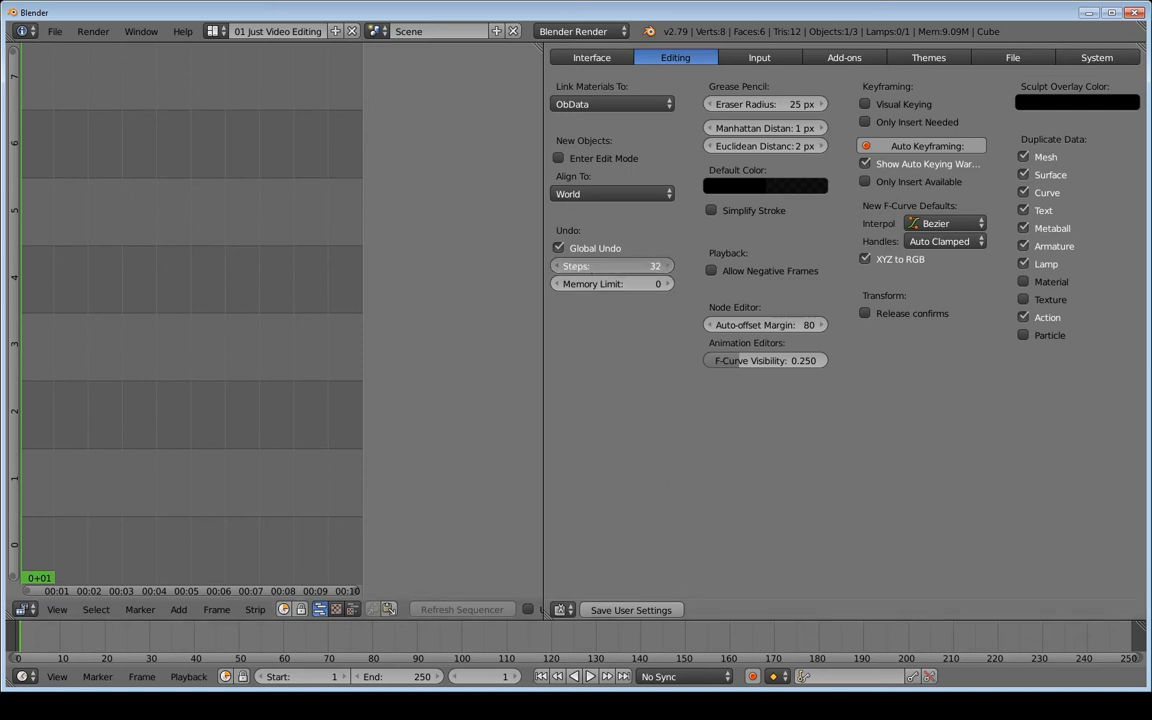
left_click_drag(590, 266, 630, 266)
left_click_drag(610, 266, 663, 266)
key("Escape")
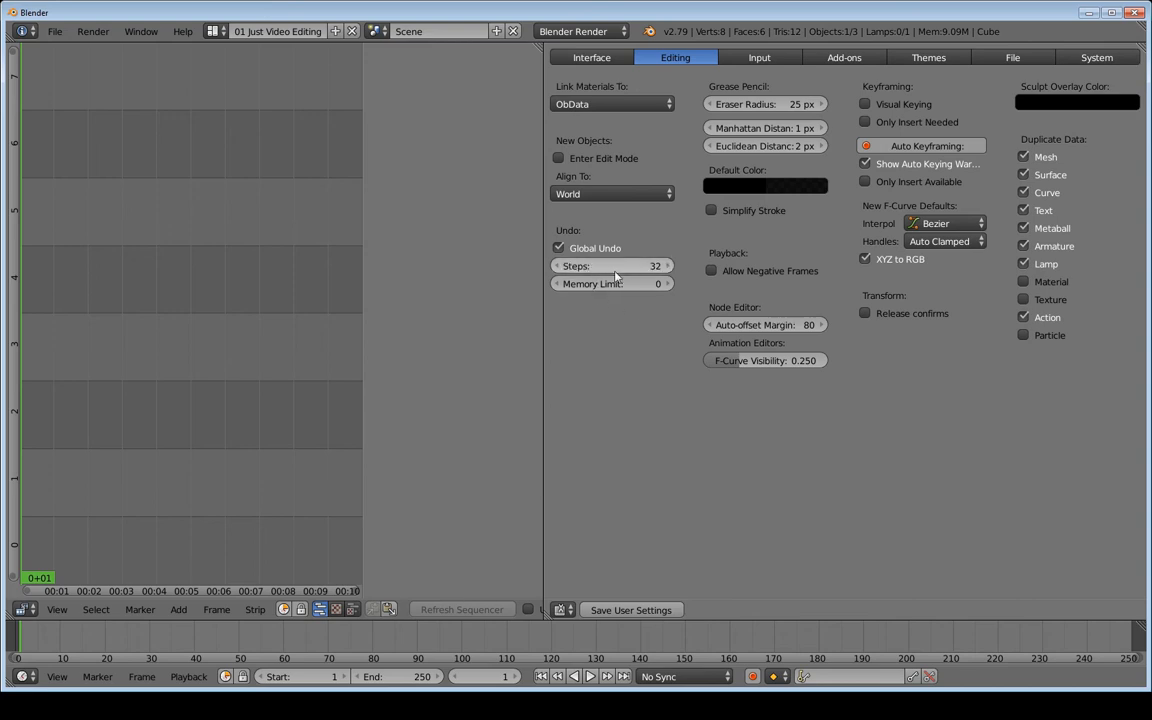
left_click_drag(587, 266, 633, 266)
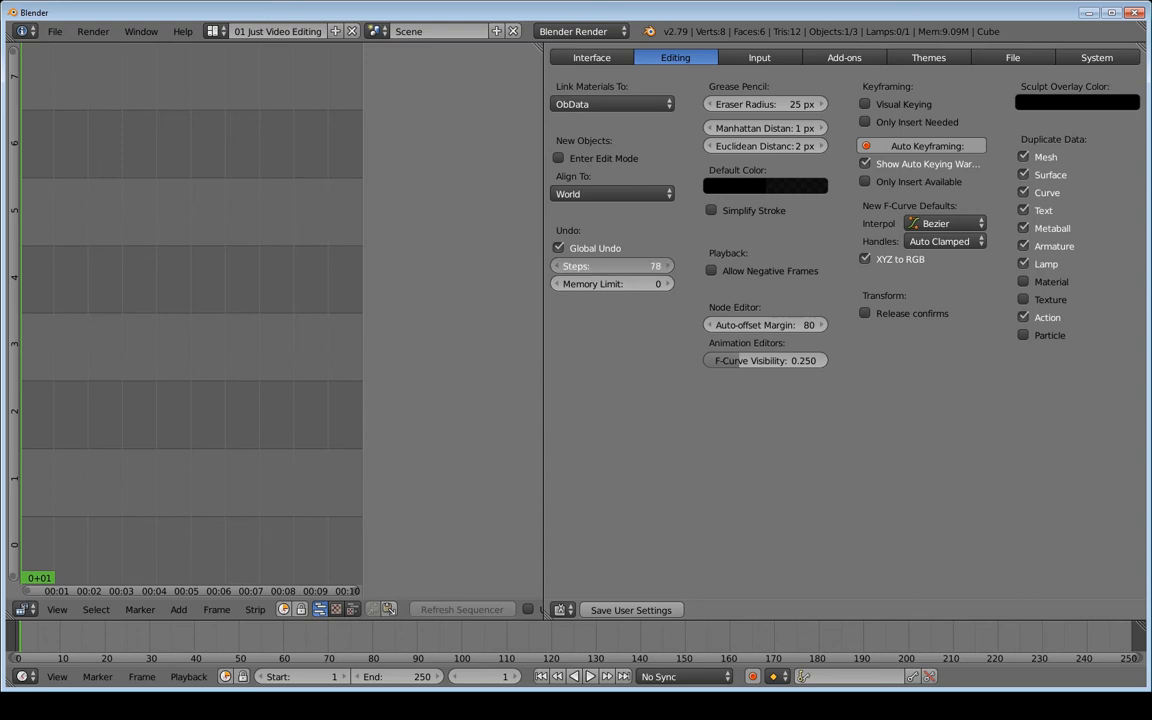
key("Escape")
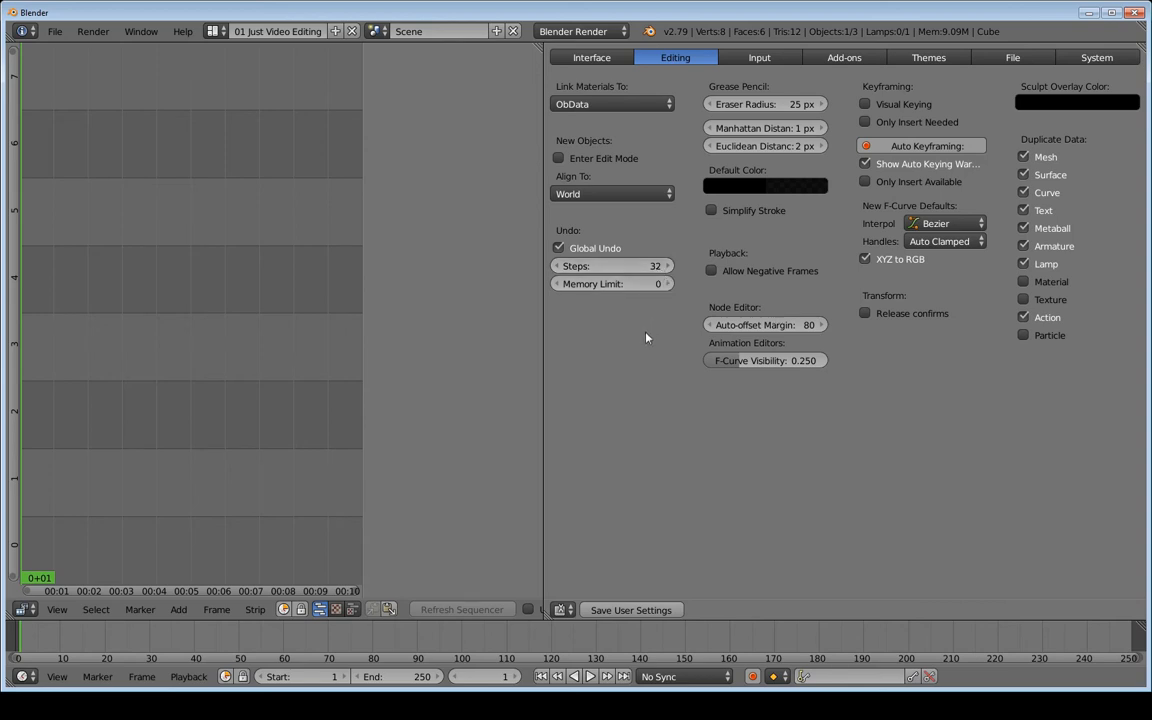
left_click(781, 61)
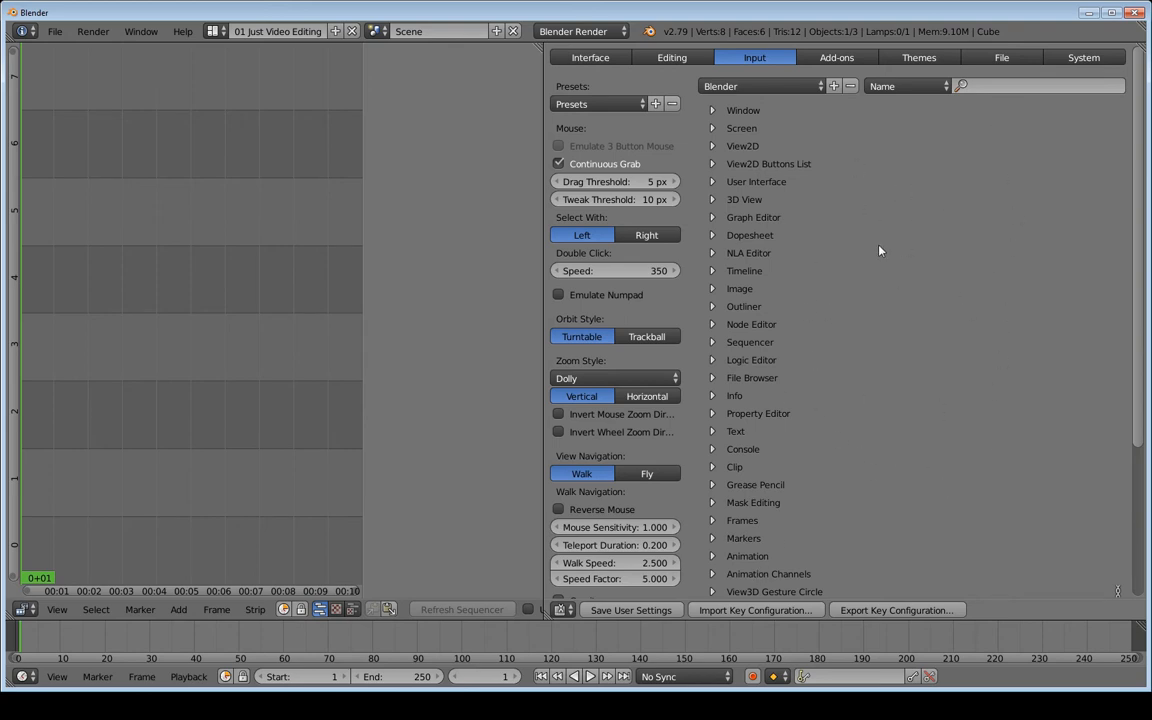
left_click(787, 89)
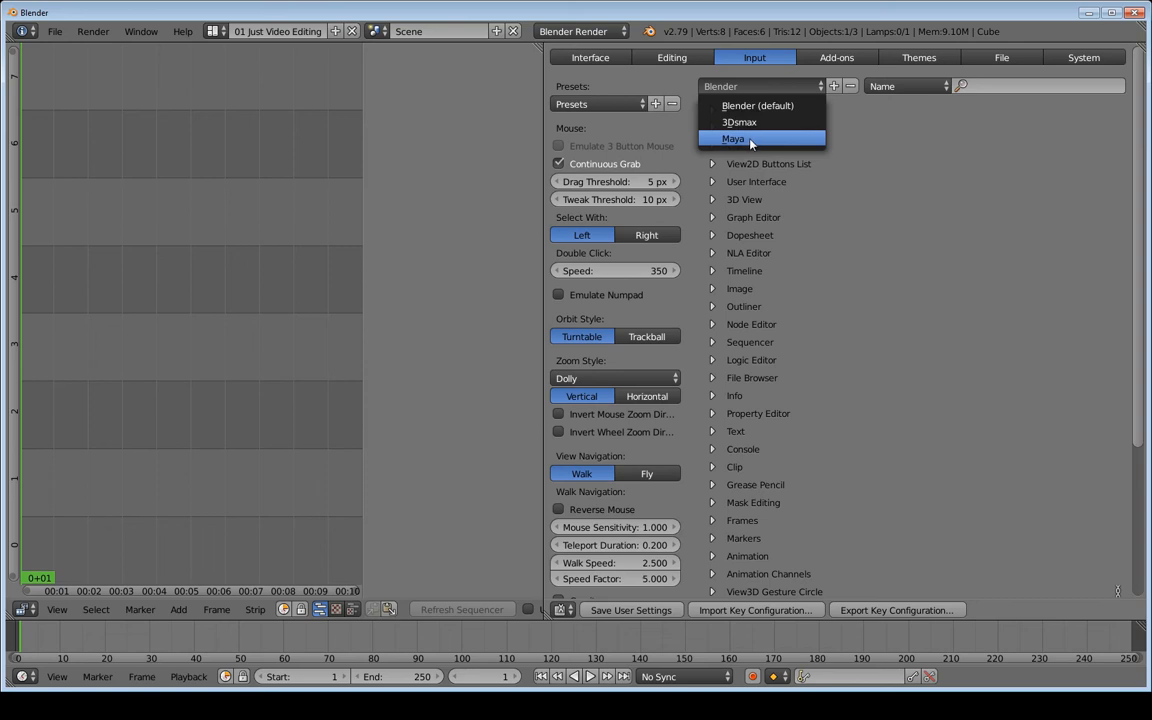
left_click(766, 91)
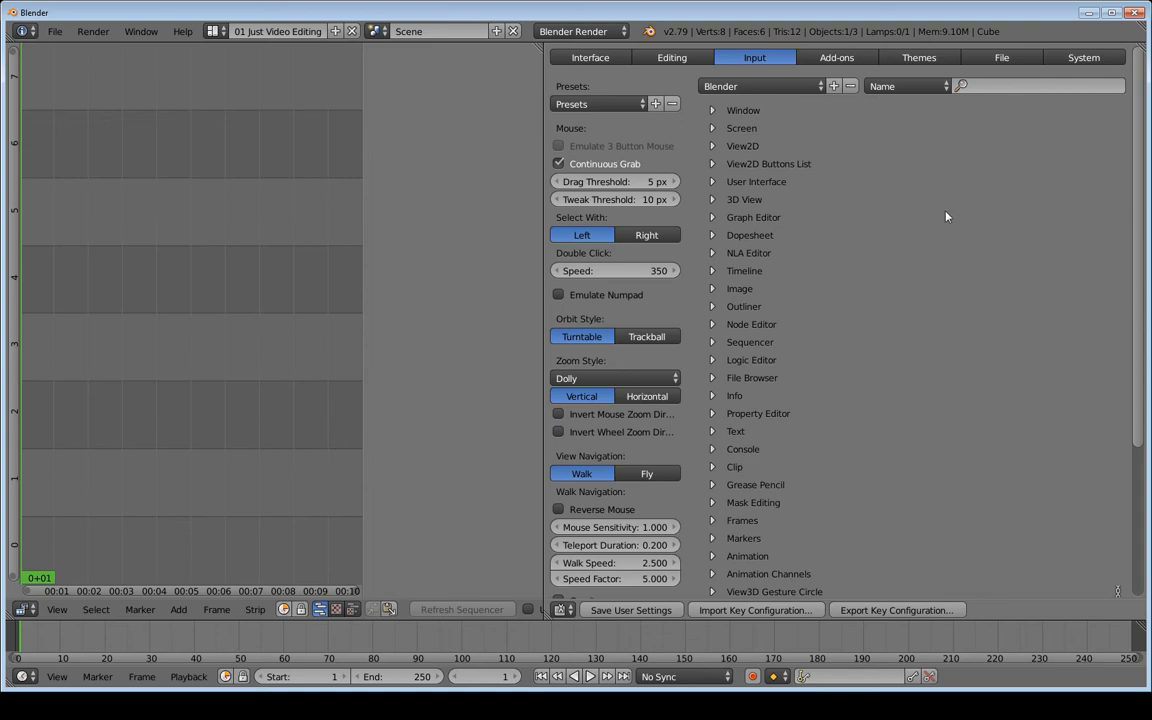
left_click(1001, 91)
Filter the keymap list on 'play'
left_click(1018, 86)
type("play")
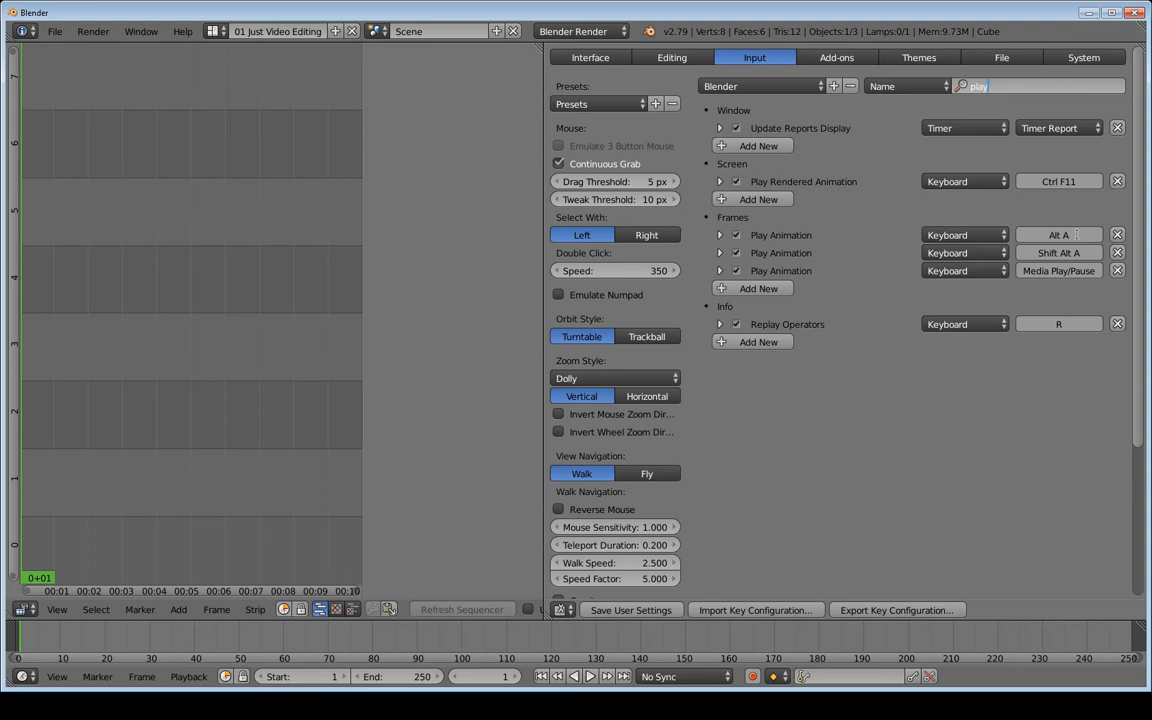
left_click(273, 384)
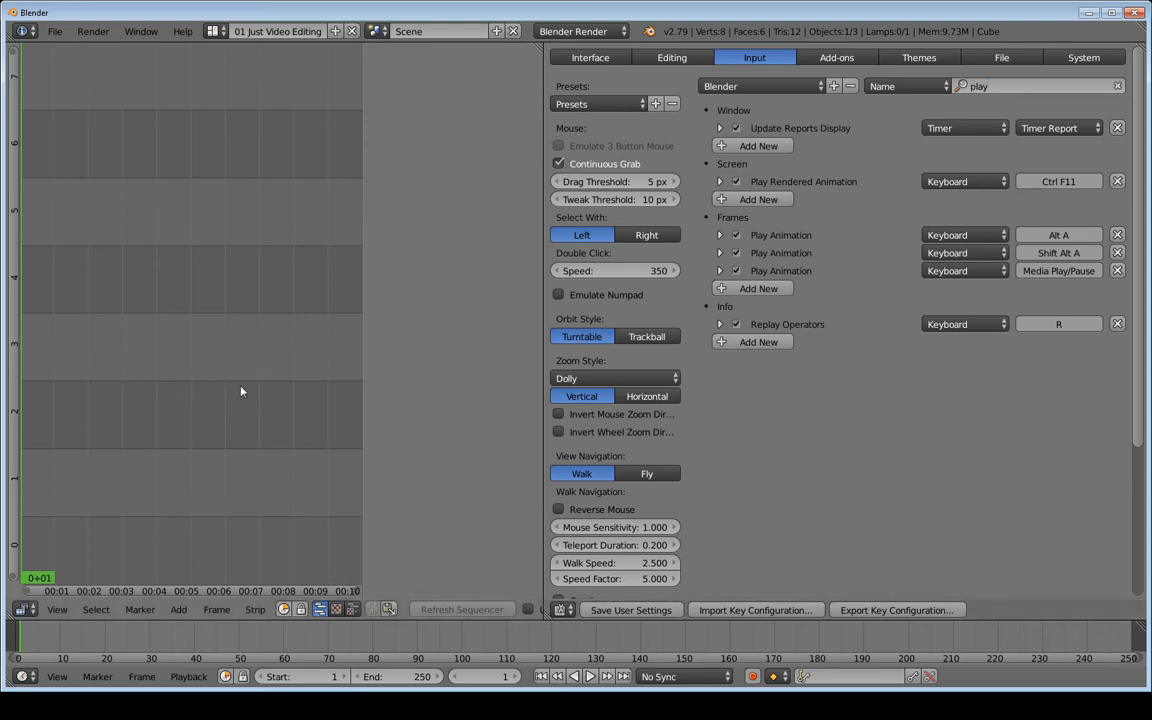
Play and stop the animation with Alt A, then try Spacebar for operator search
key("alt+a")
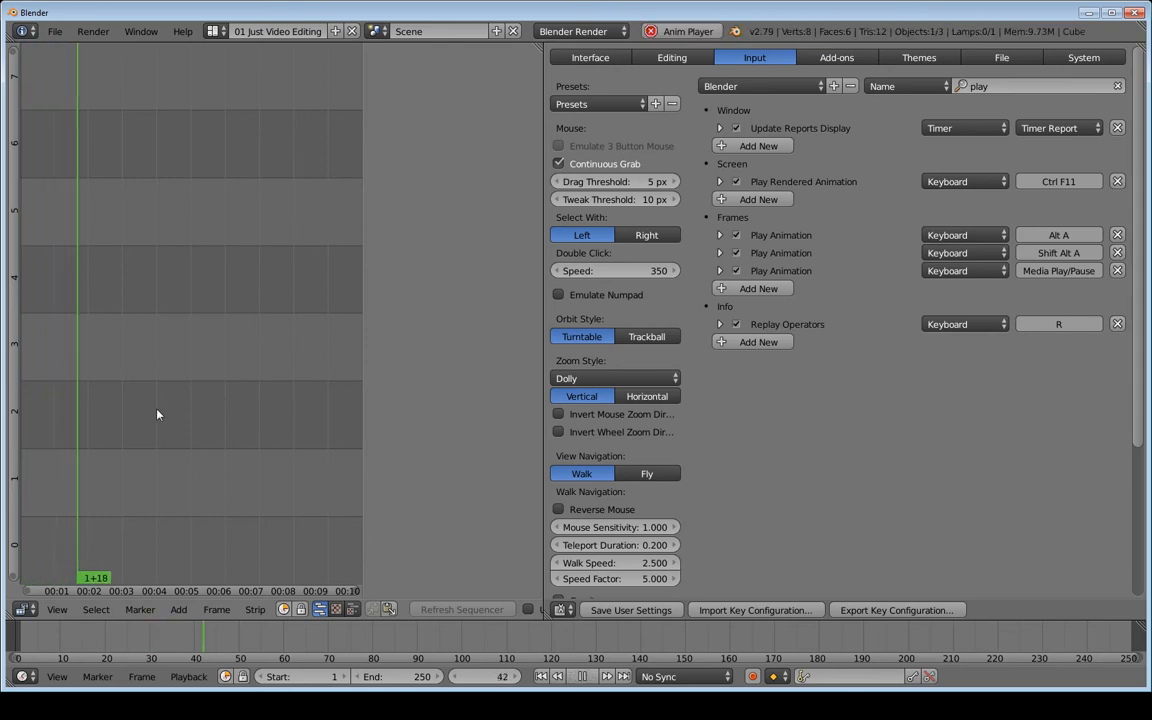
key("alt+a")
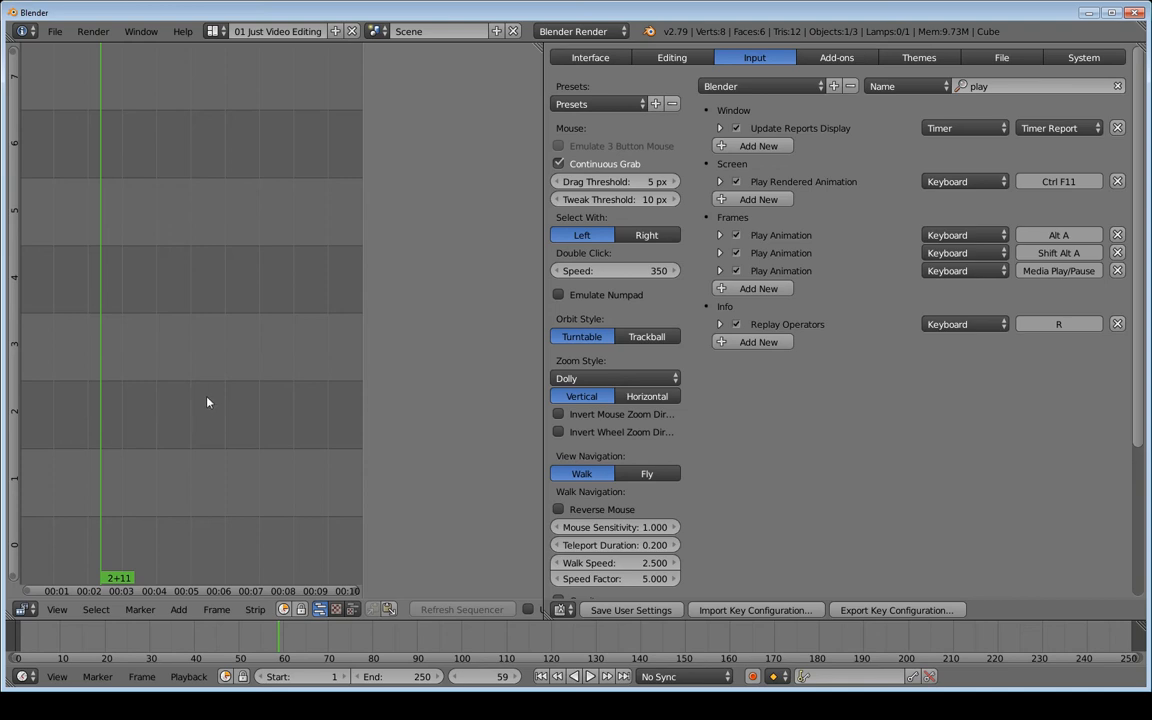
key("space")
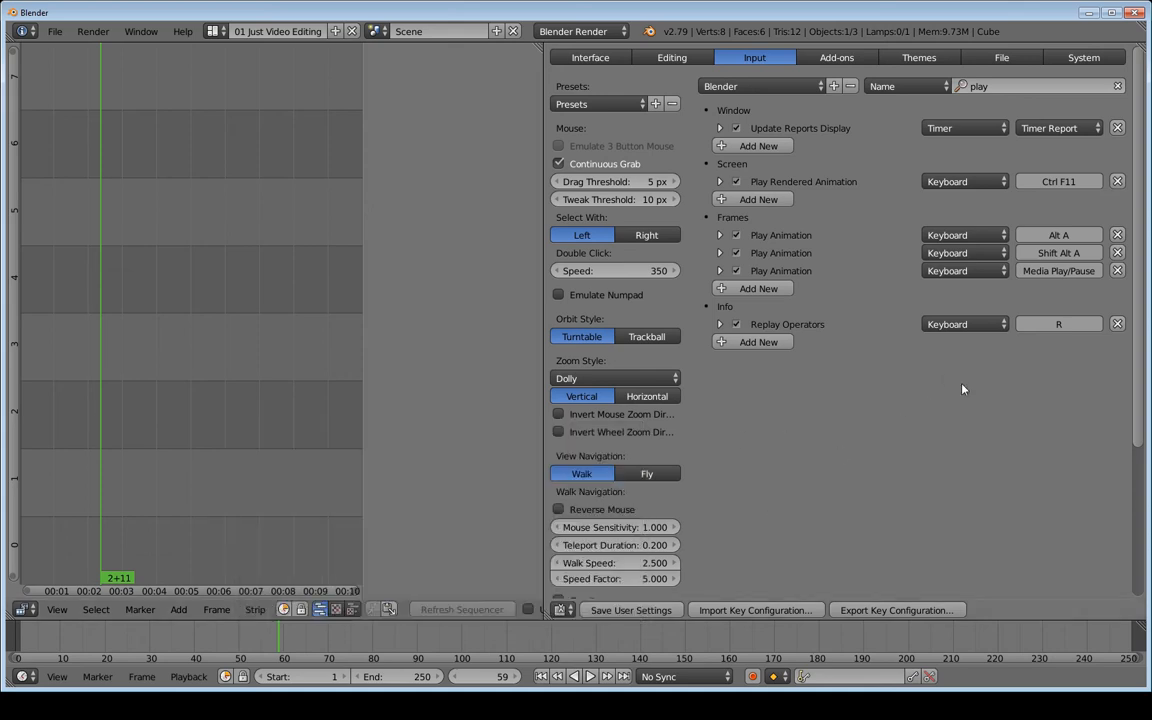
Rebind the first Play Animation shortcut under Frames from Alt A to Spacebar, testing and reverting along the way
left_click(1080, 238)
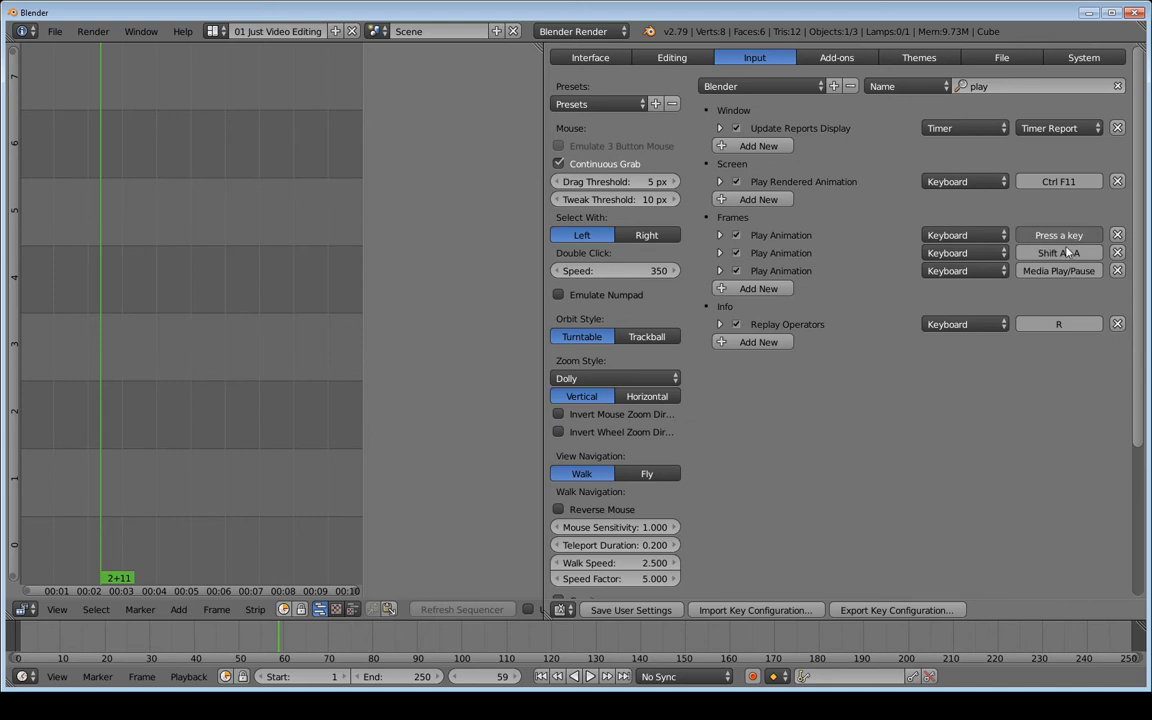
key("space")
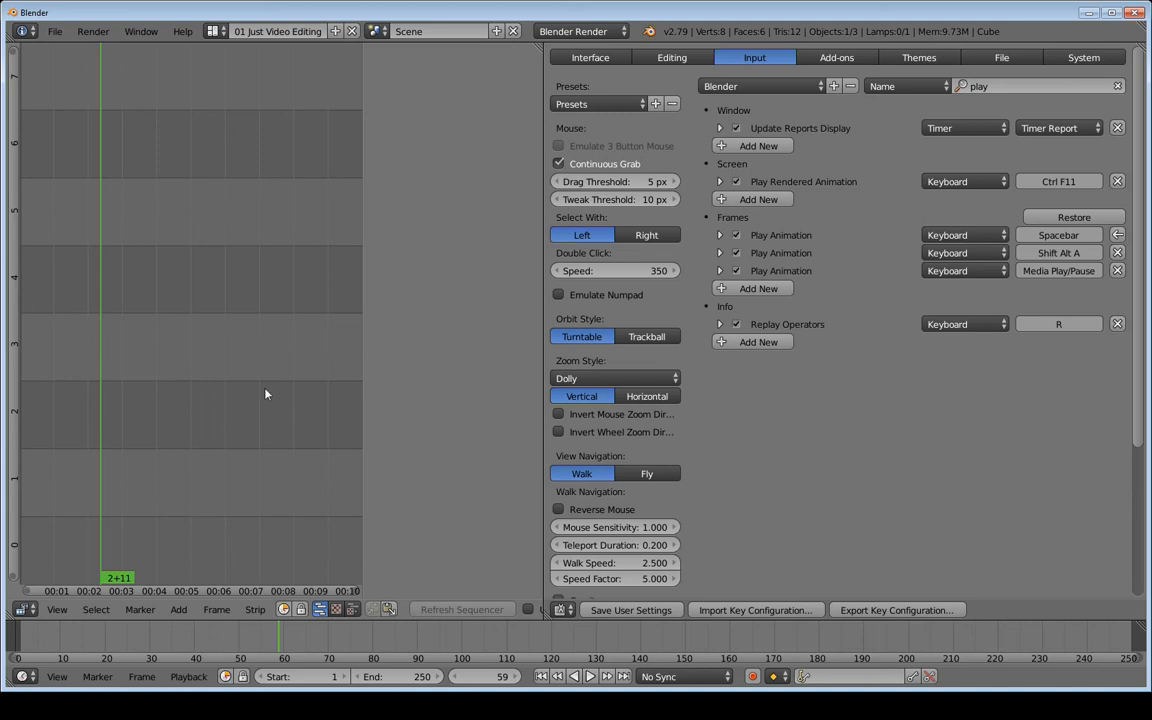
key("space")
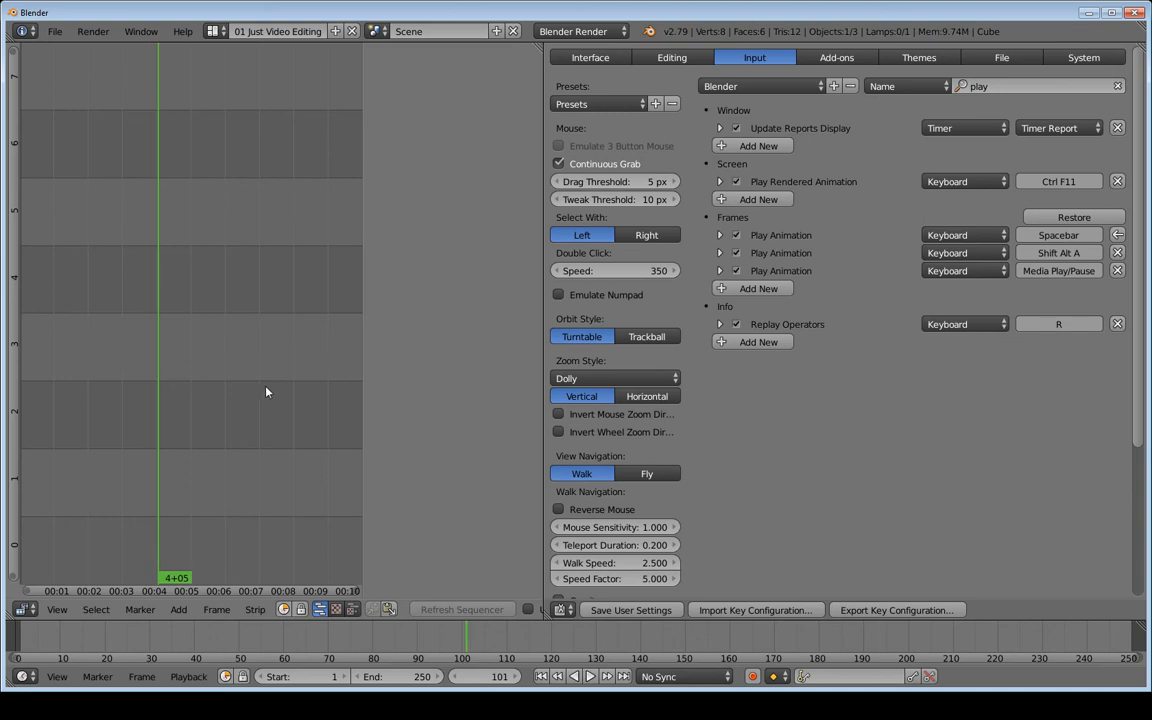
left_click(1081, 218)
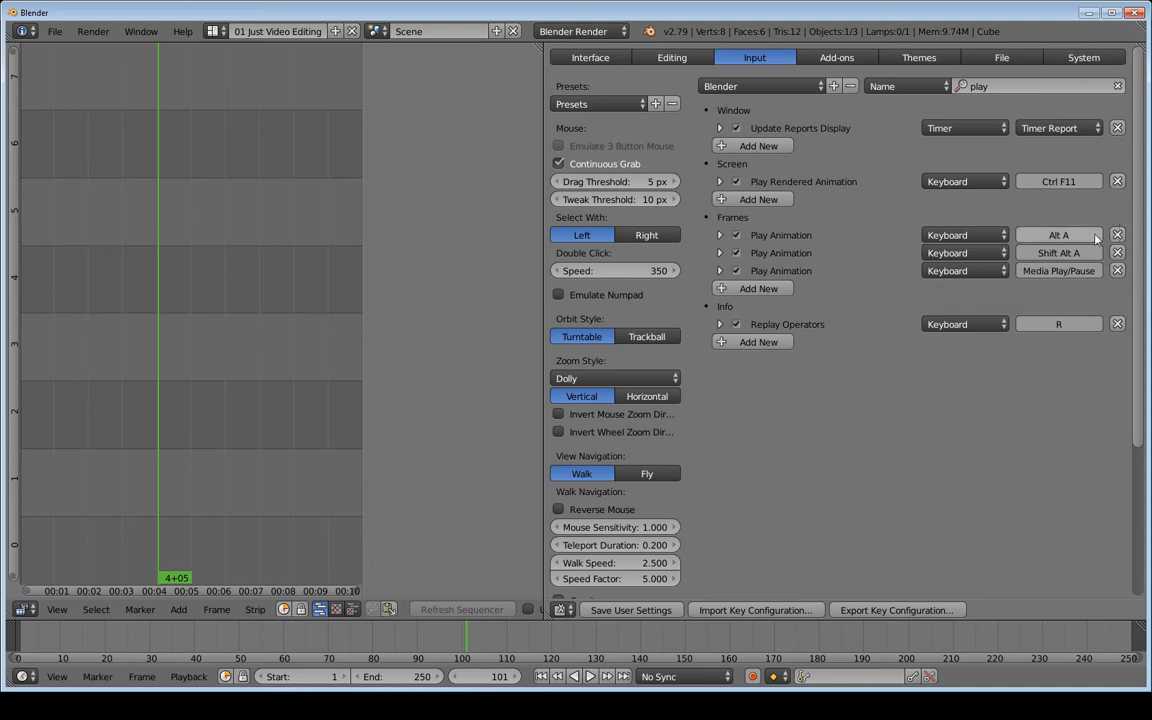
left_click(1058, 236)
key("space")
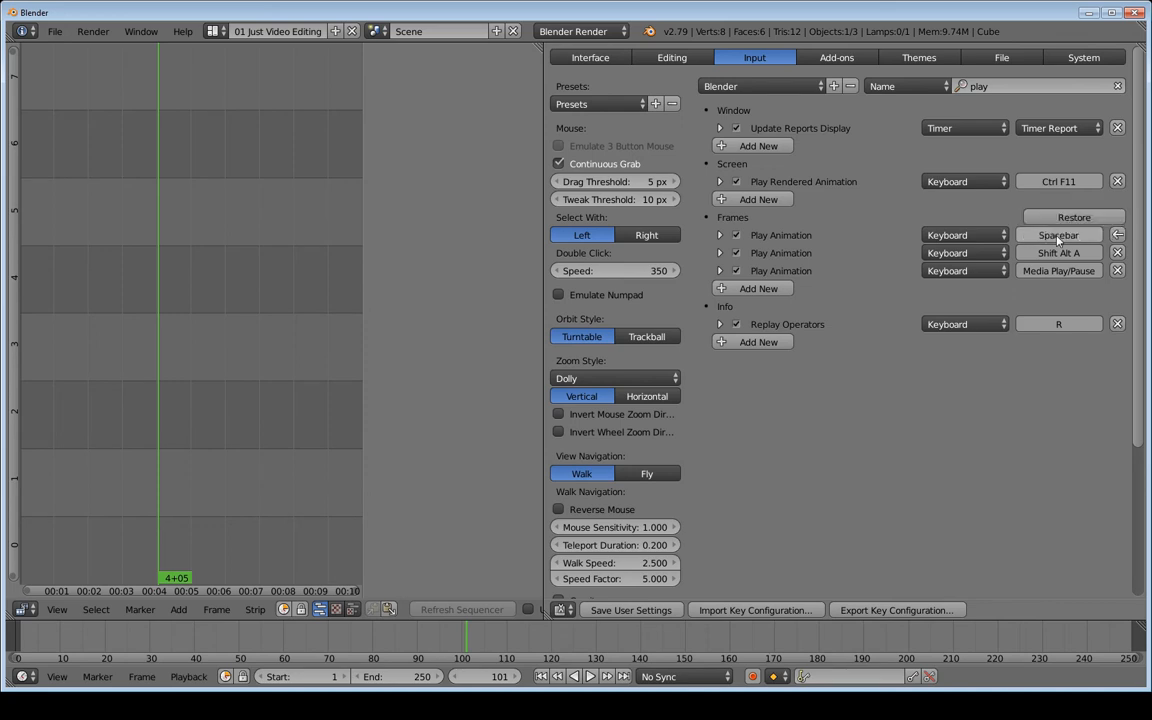
left_click(1119, 237)
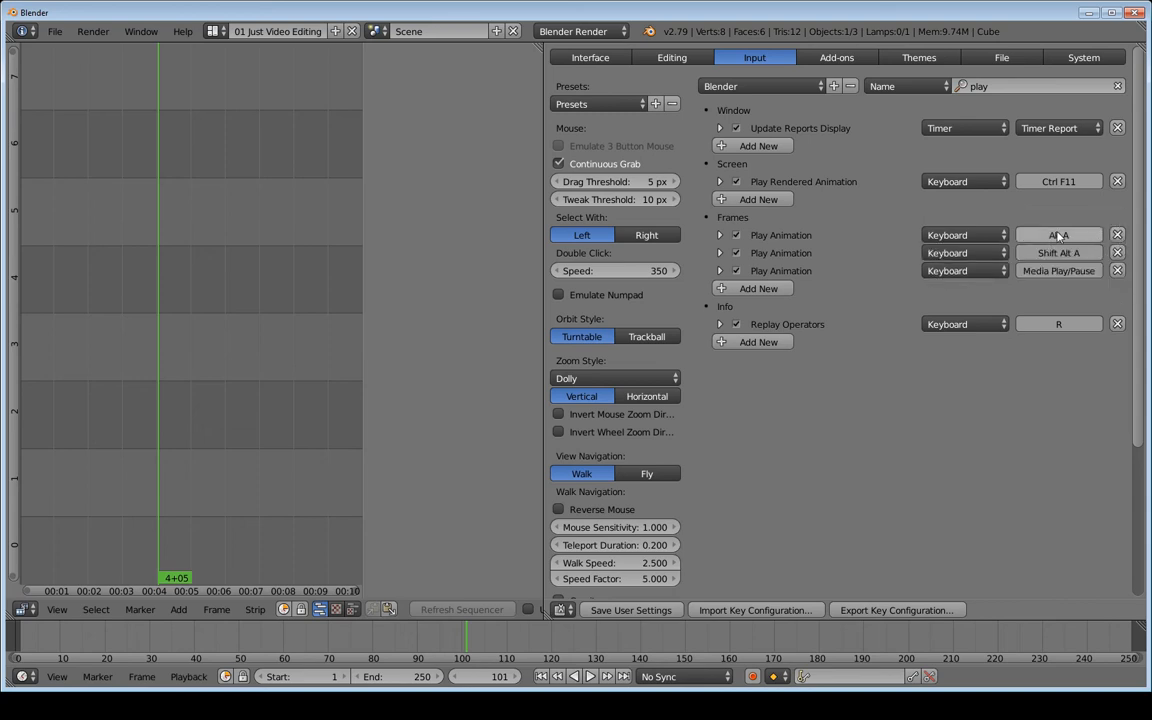
left_click(1062, 235)
key("space")
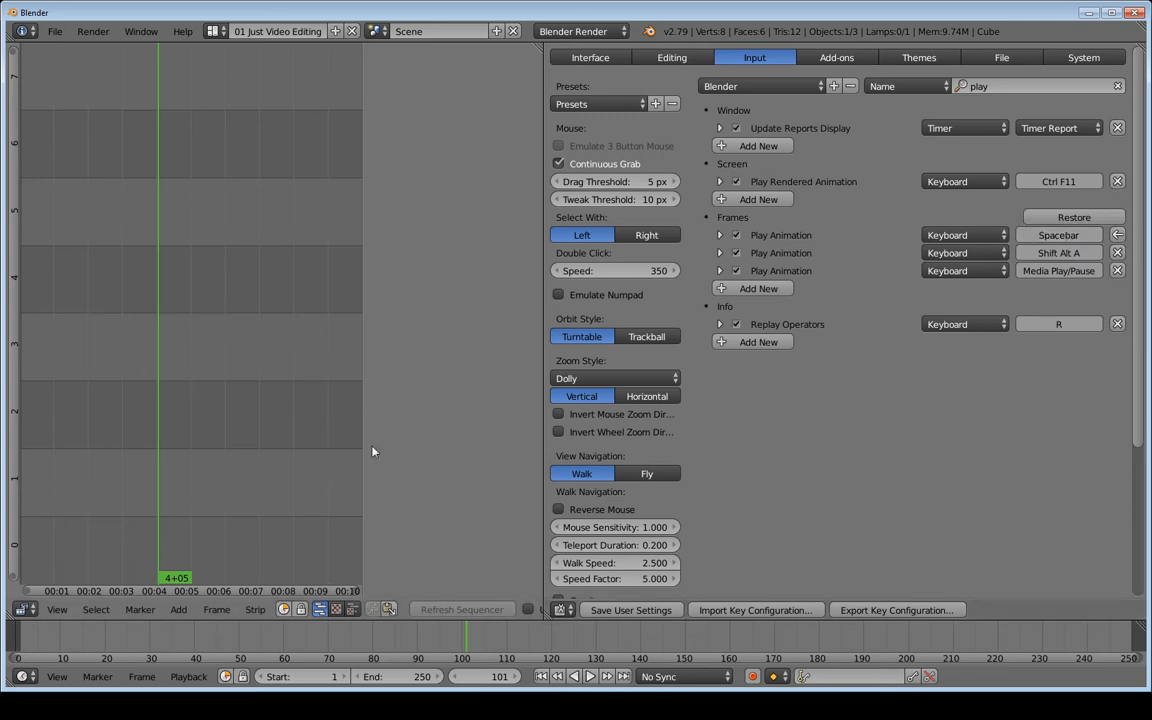
Filter the keymap on 'search' and clear the Search Menu's Spacebar shortcut
left_click(978, 87)
type("search")
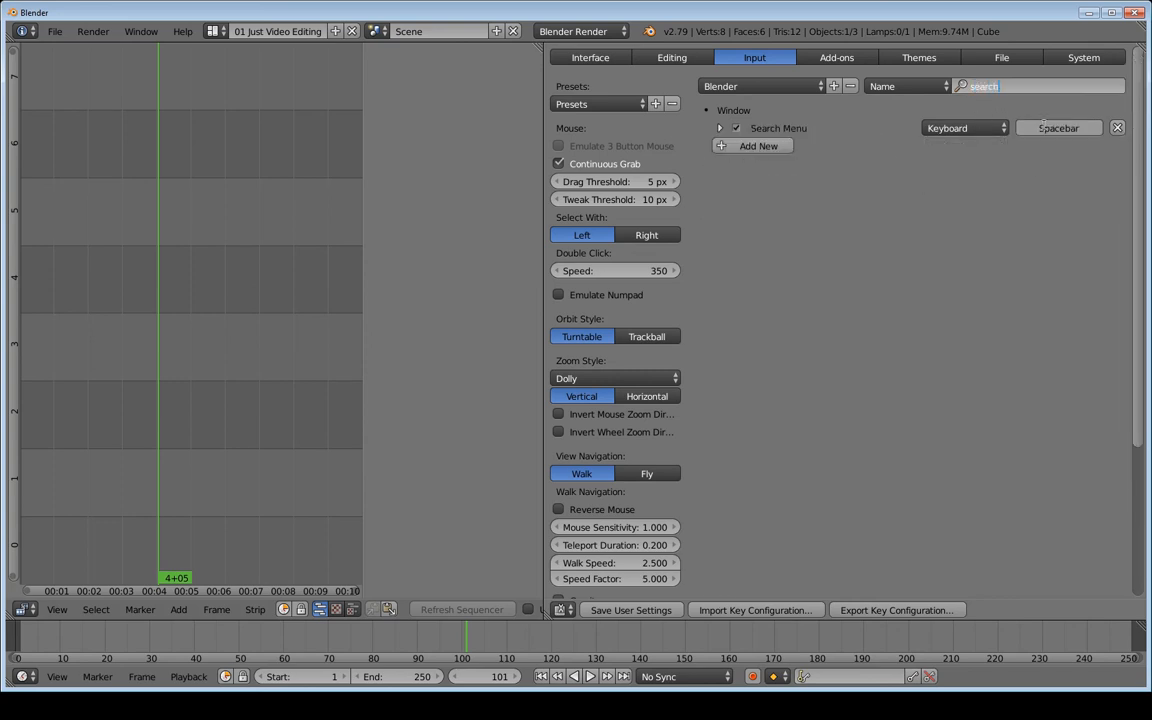
left_click(1060, 128)
key("BackSpace")
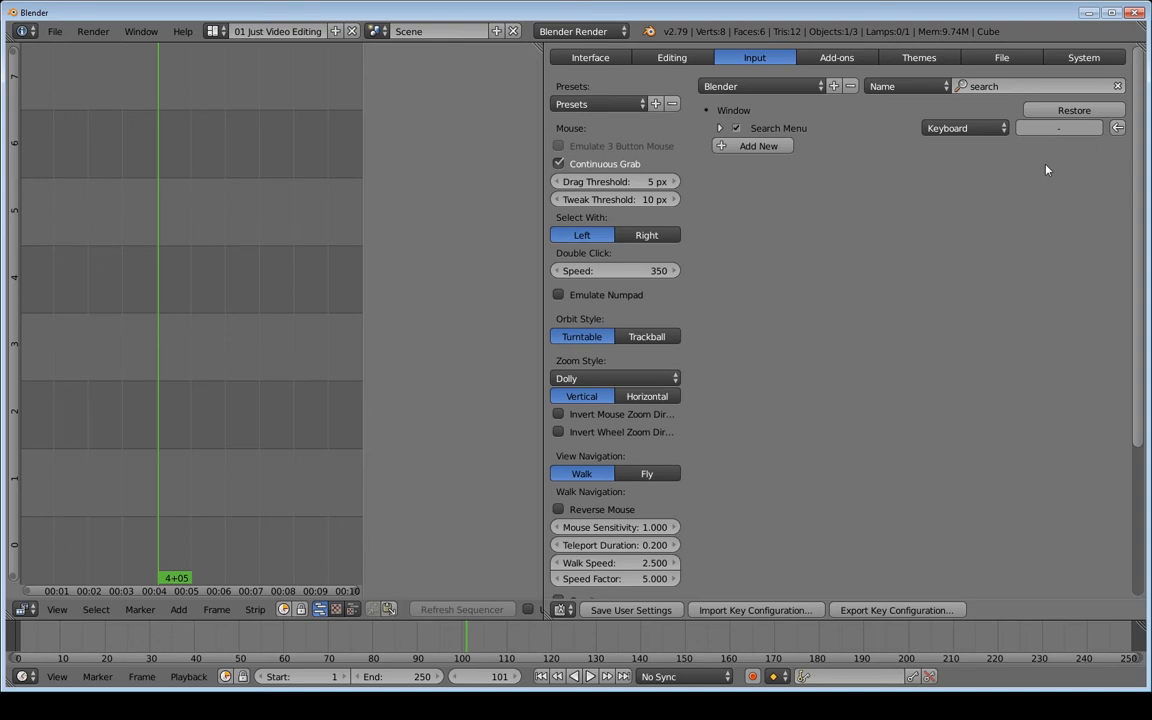
Test Spacebar against the operator search popup, then select the keymap filter text
key("space")
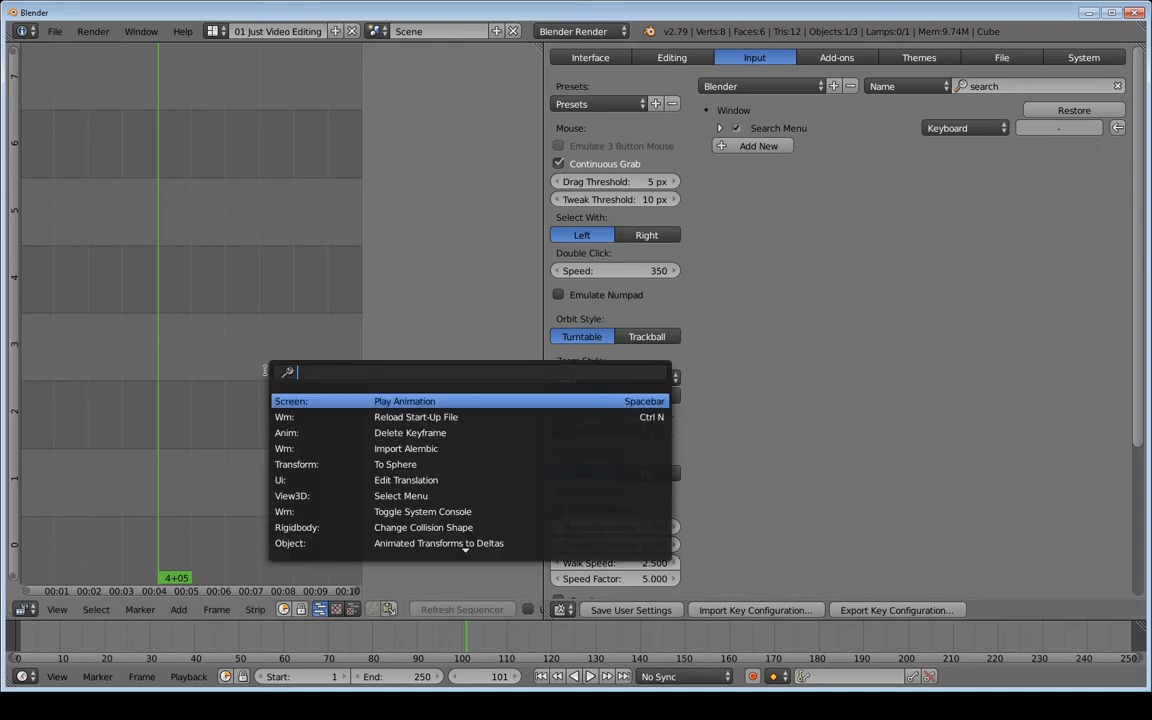
key("space")
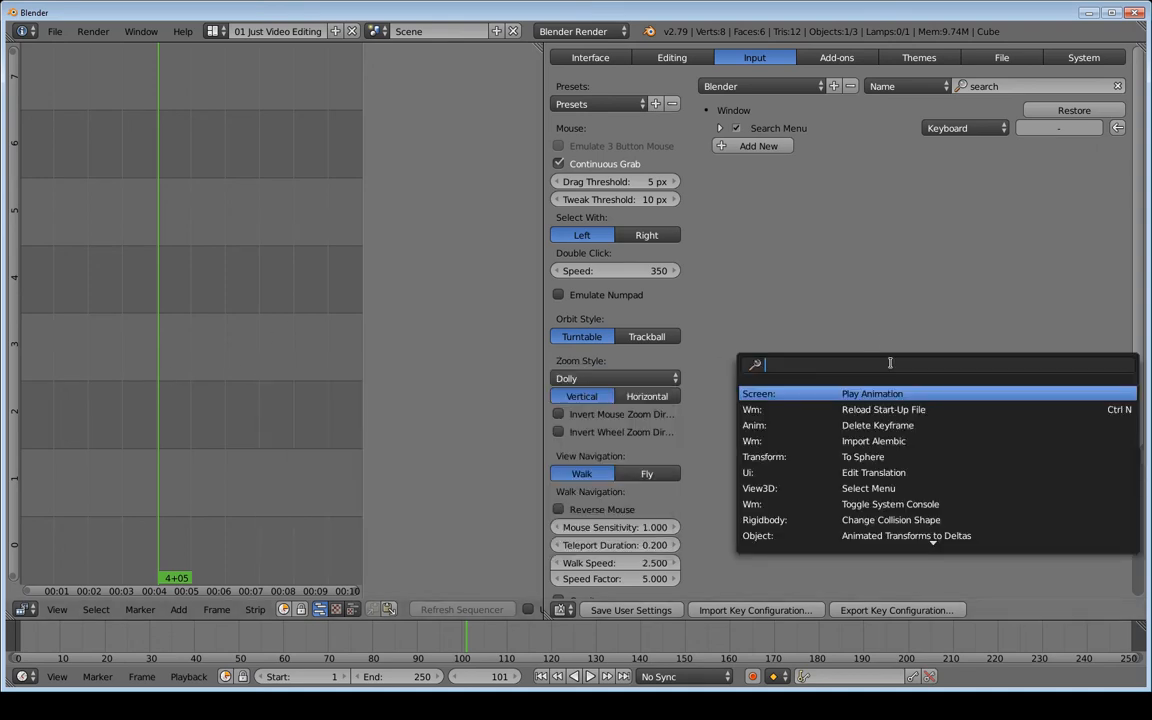
type("-")
key("BackSpace")
left_click(984, 86)
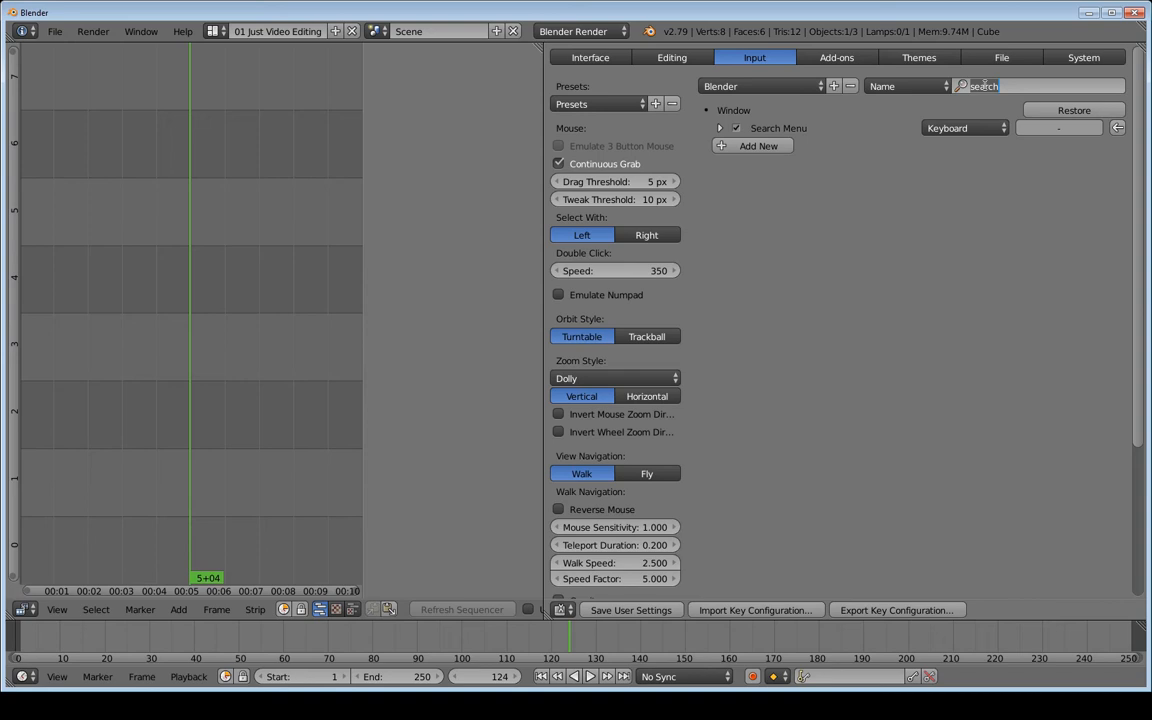
Filter the keymap on 'mute' and change the first Un-Mute Strips key from Alt H to H
type("mute")
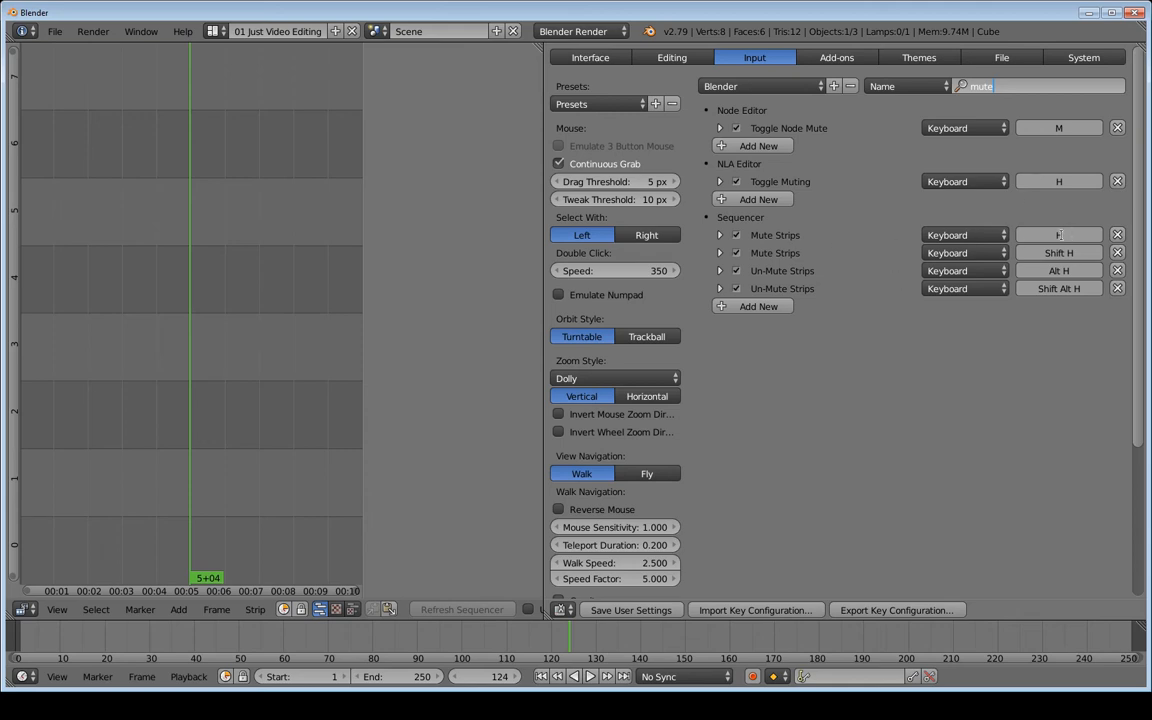
key("Return")
left_click(1075, 275)
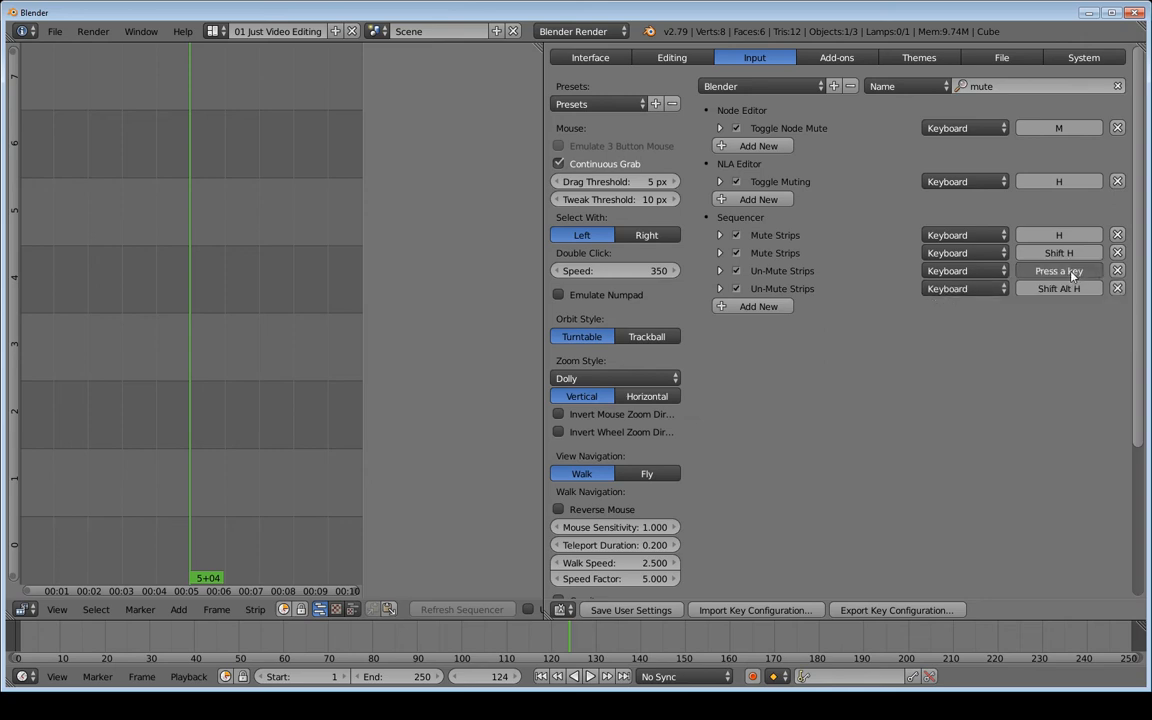
key("h")
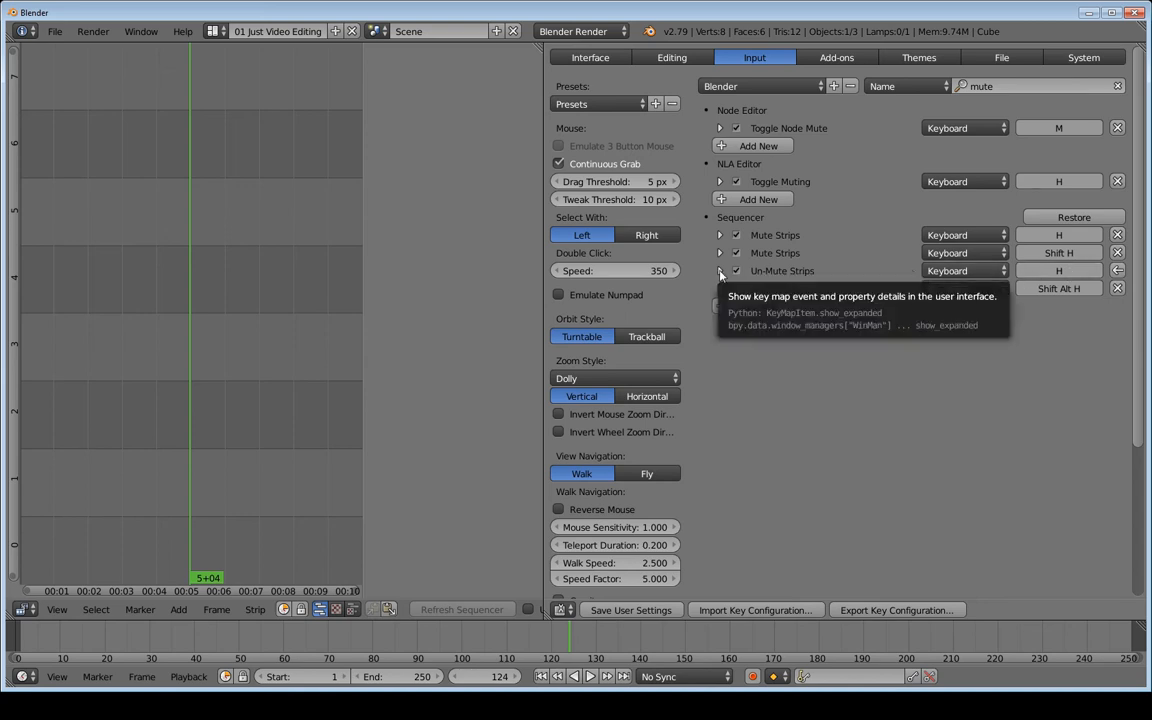
Set the Un-Mute Strips event type to Double Click, then select all strips left of the playhead
left_click(720, 272)
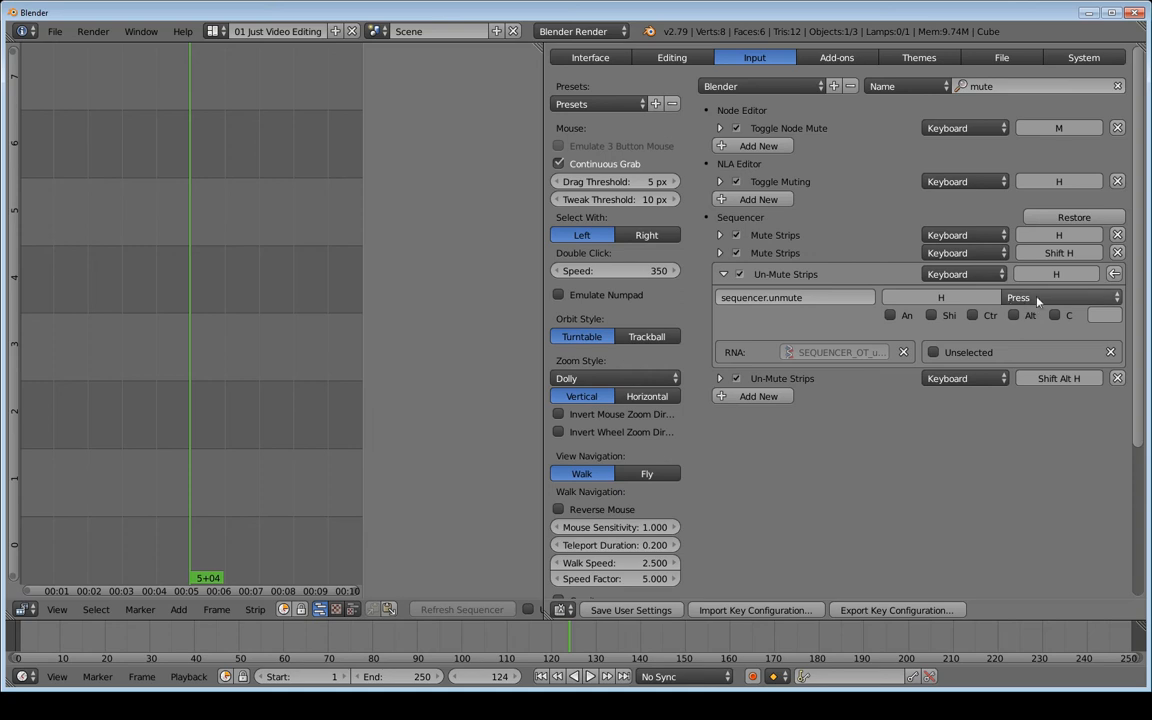
left_click(1066, 298)
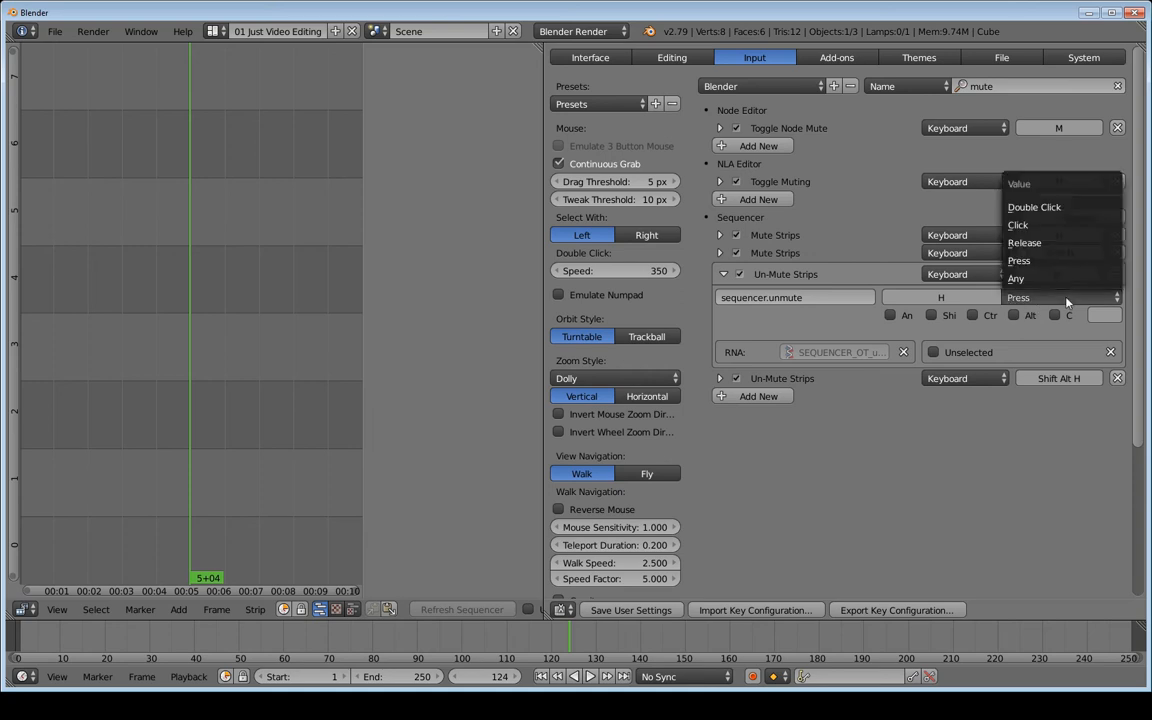
left_click(1048, 208)
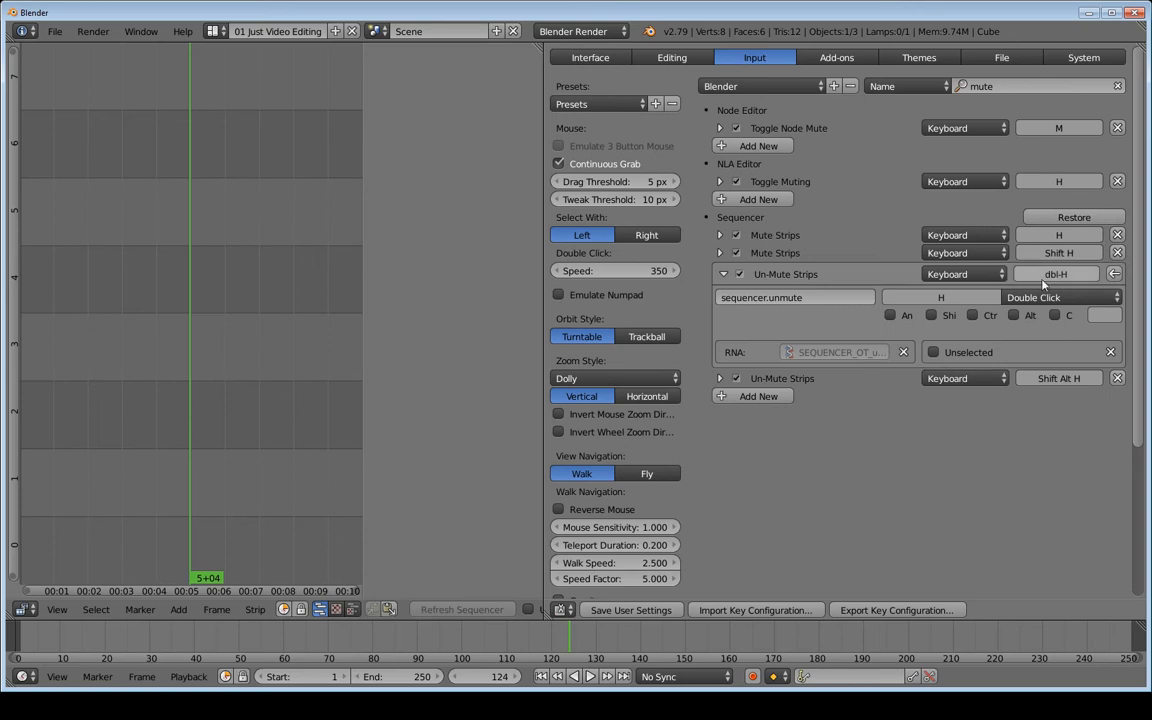
left_click(724, 275)
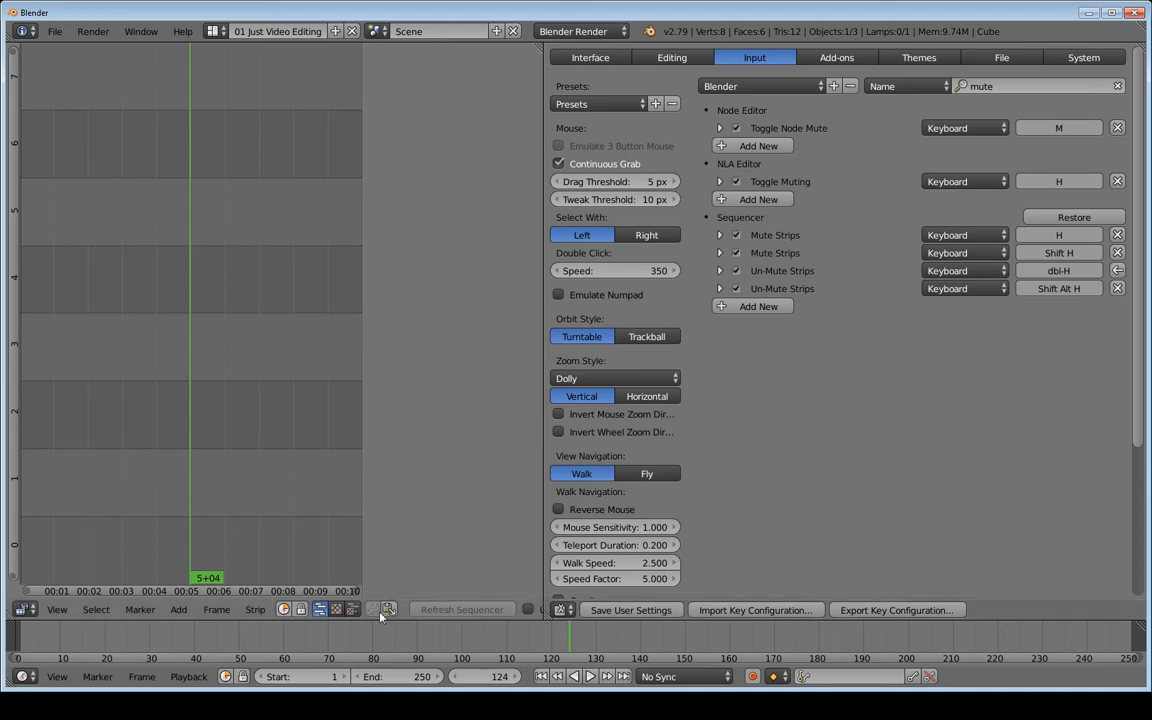
left_click(96, 611)
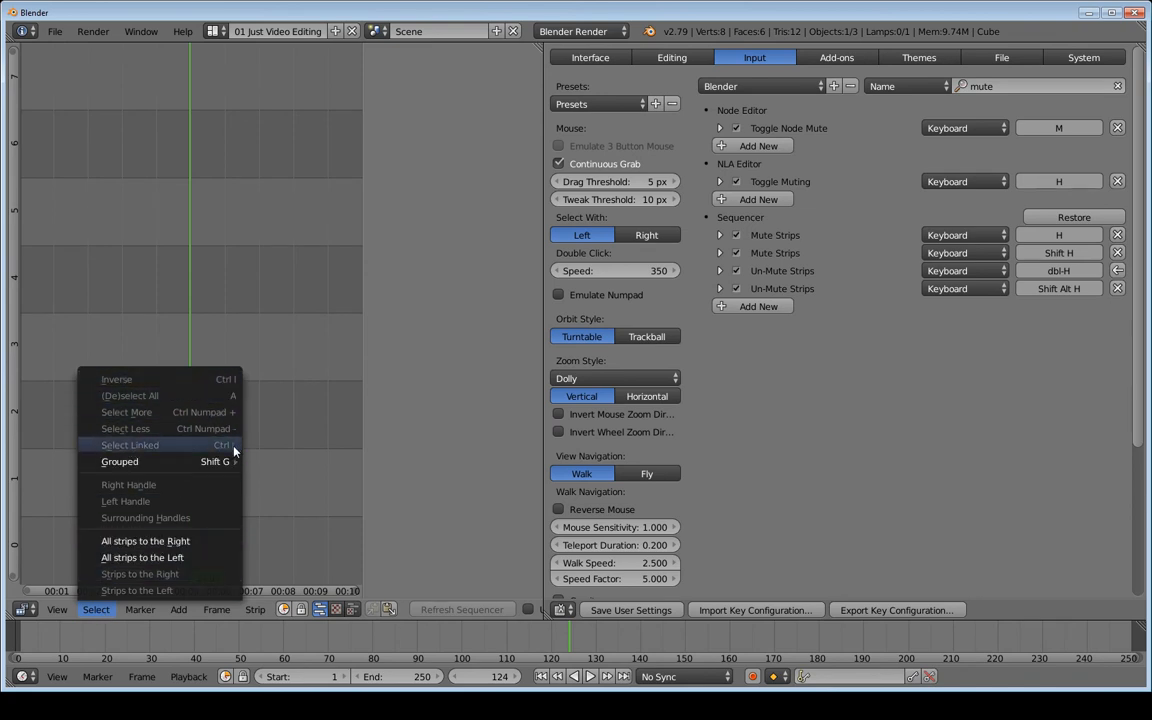
left_click(231, 556)
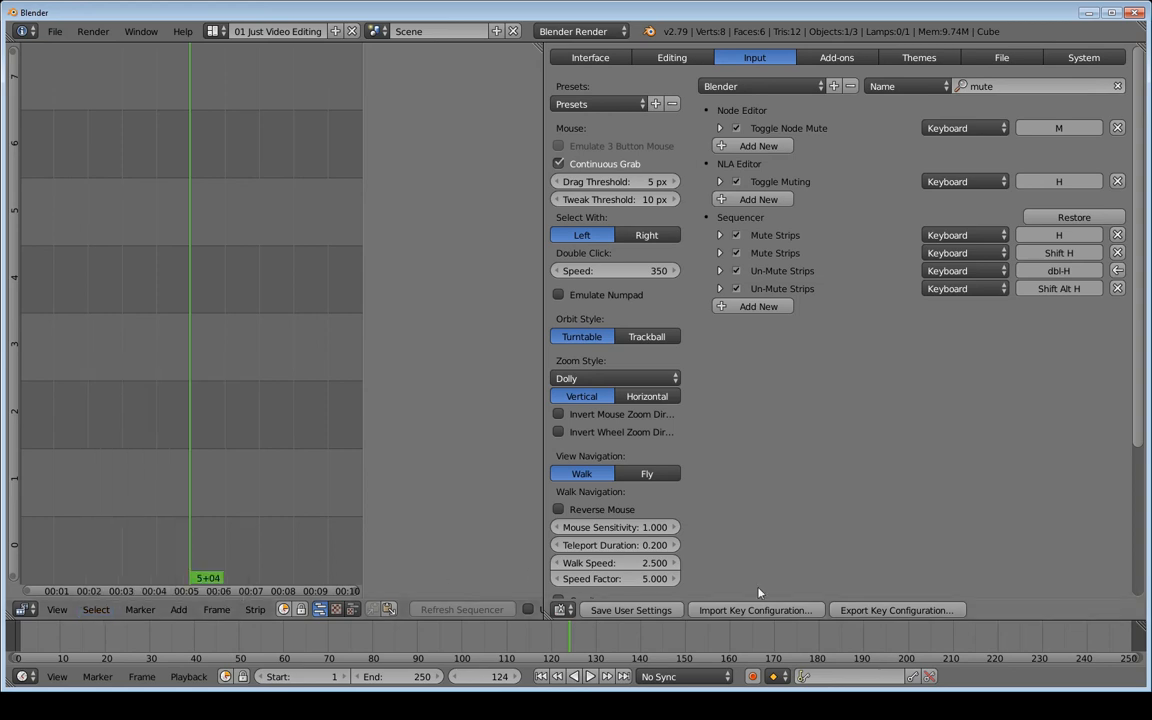
Clear the keymap search and expand Sequencer (Global) down to its last entry, Rename Marker
left_click(1118, 87)
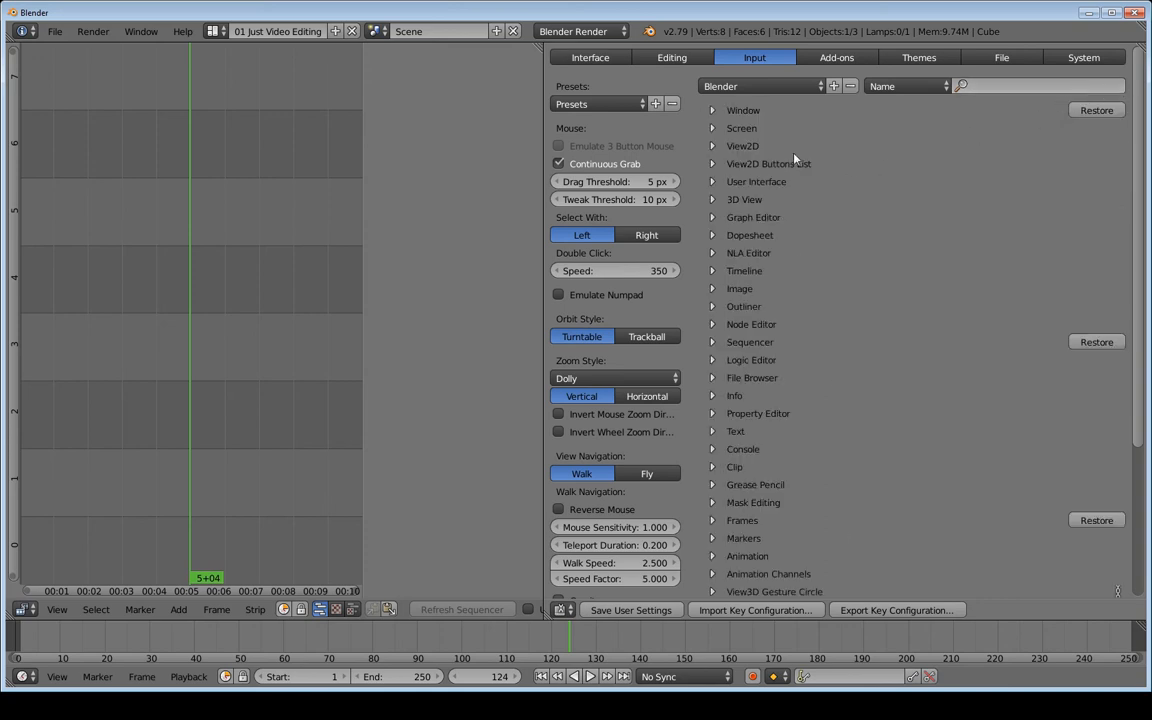
scroll(742, 396, "down", 4)
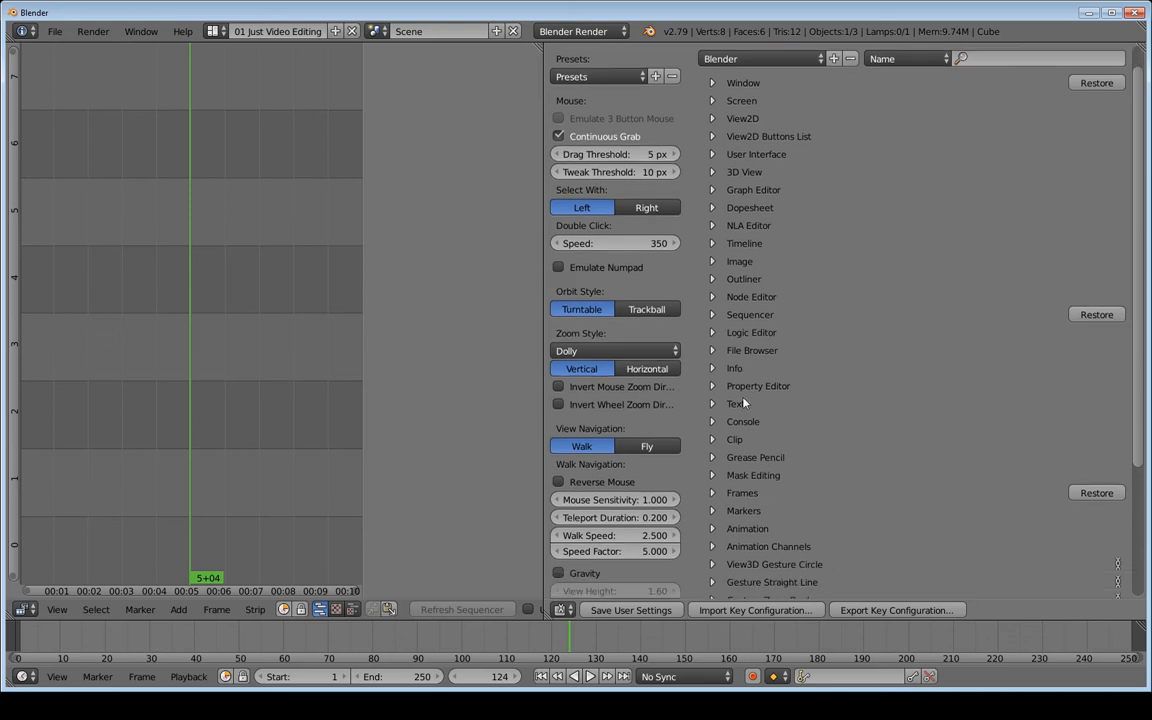
scroll(744, 394, "up", 3)
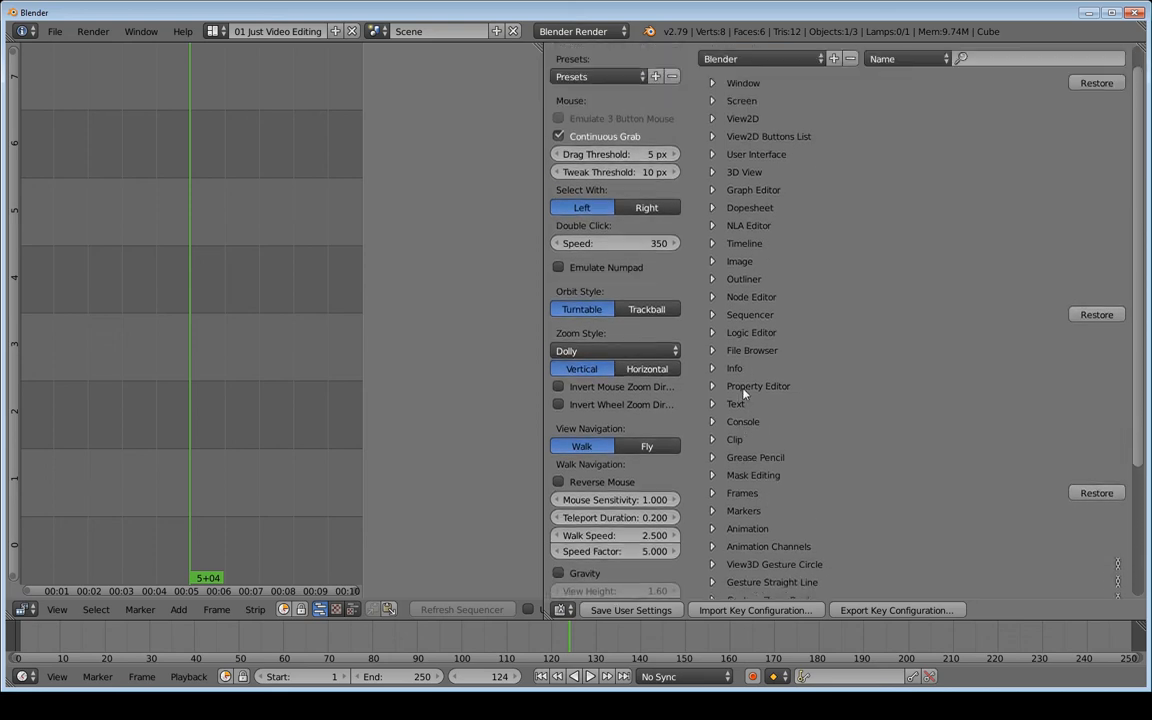
left_click(713, 315)
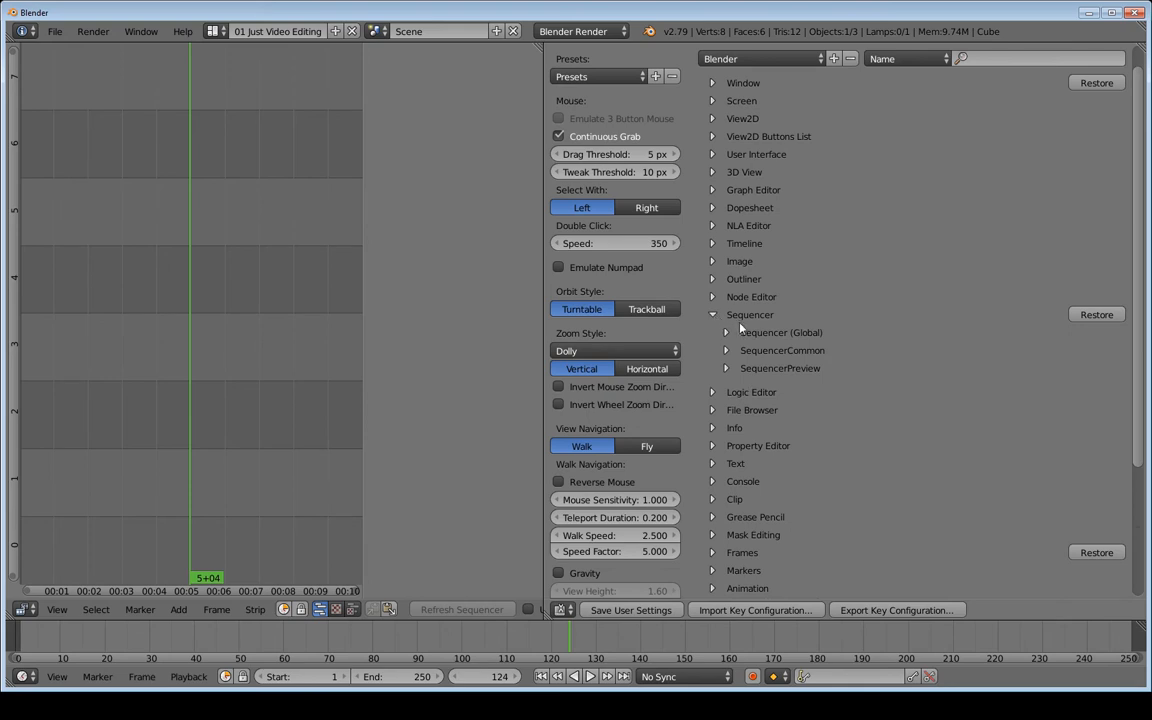
left_click(727, 335)
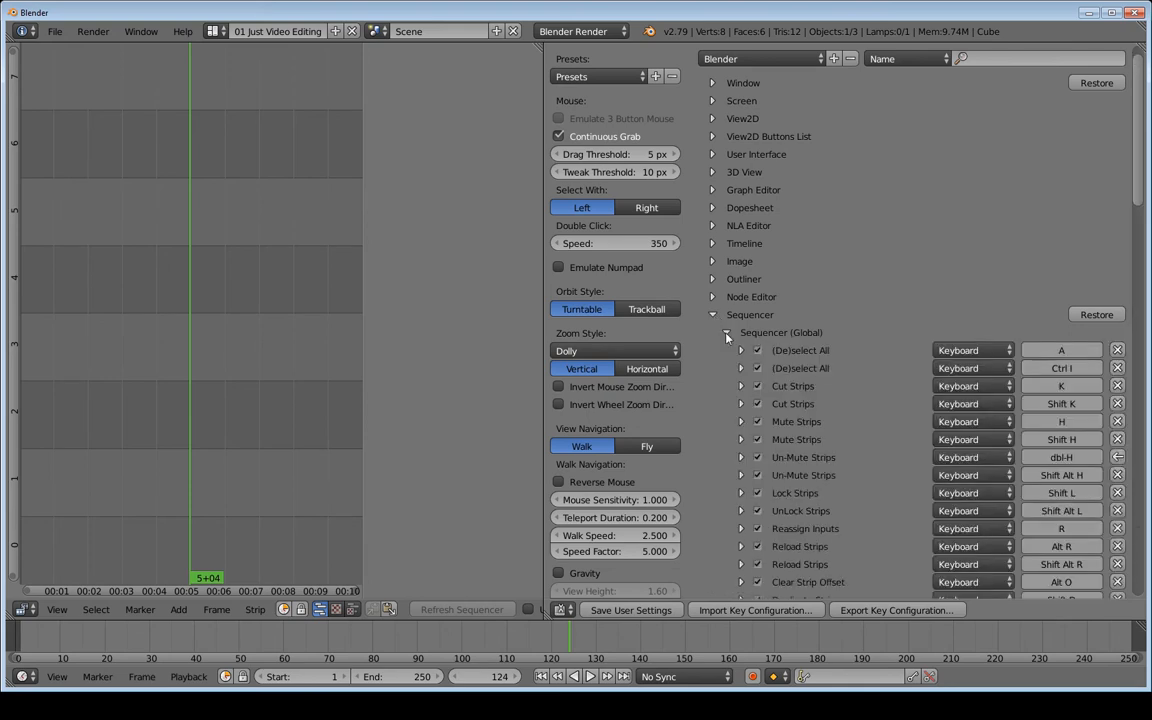
scroll(1117, 364, "down", 15)
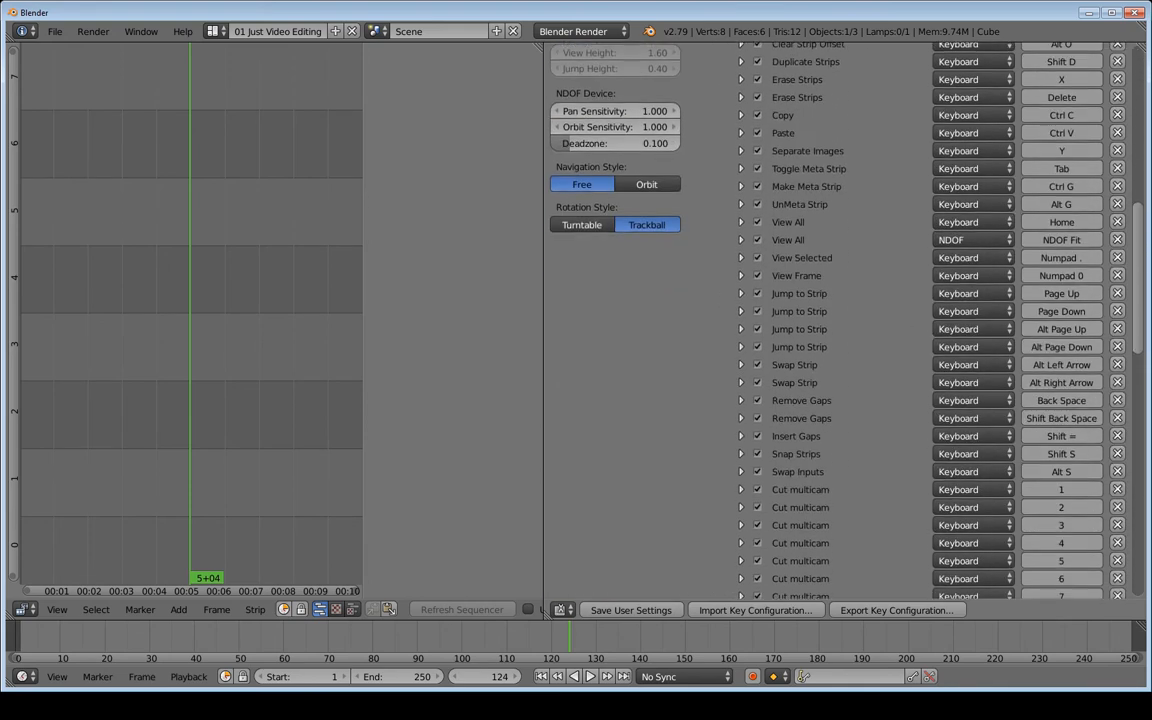
scroll(840, 320, "down", 12)
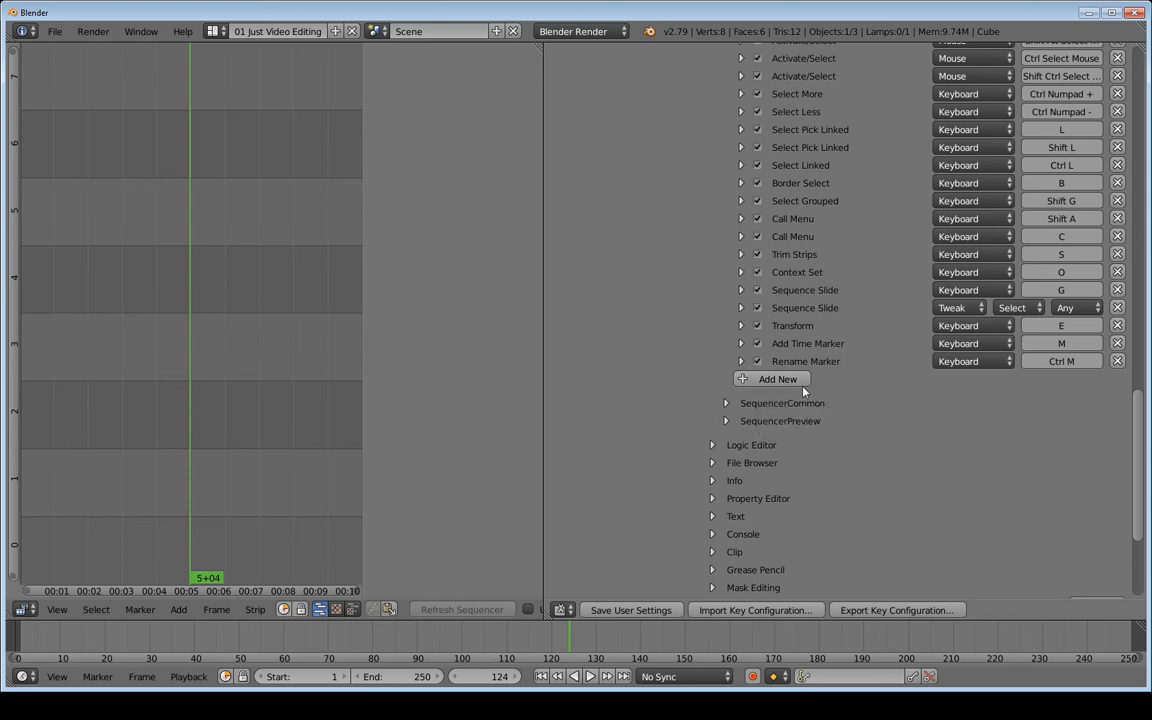
Add a new Sequencer keymap entry with the operator sequencer.select
left_click(776, 382)
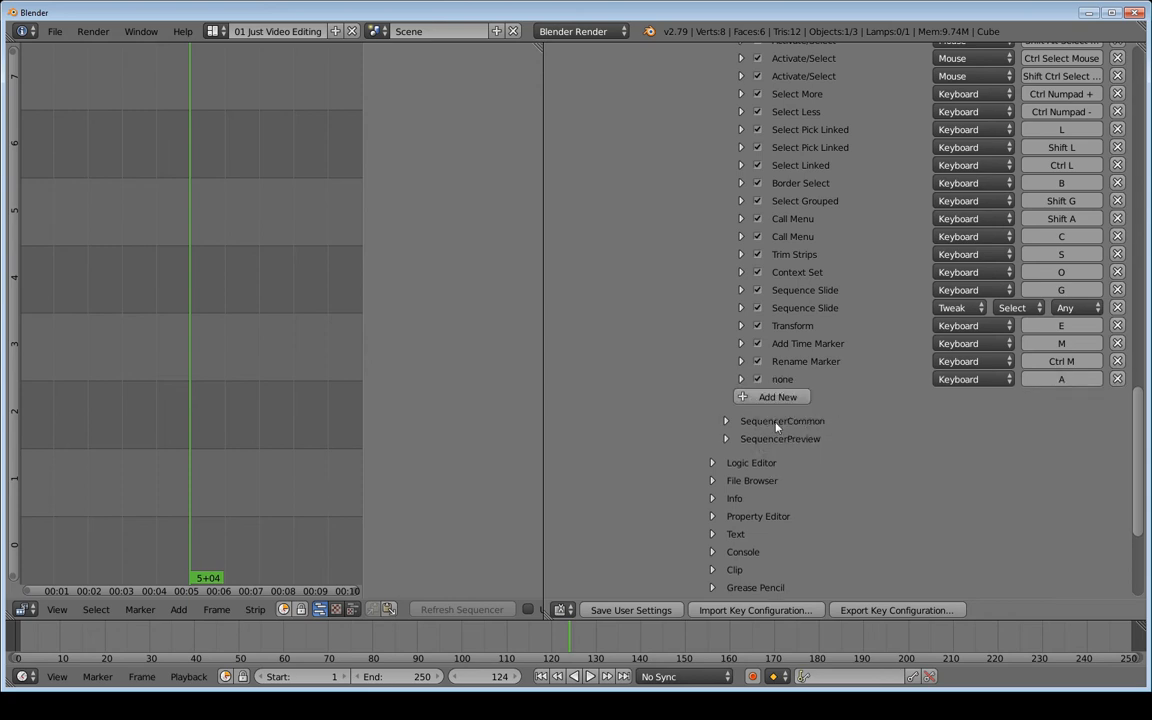
left_click(742, 381)
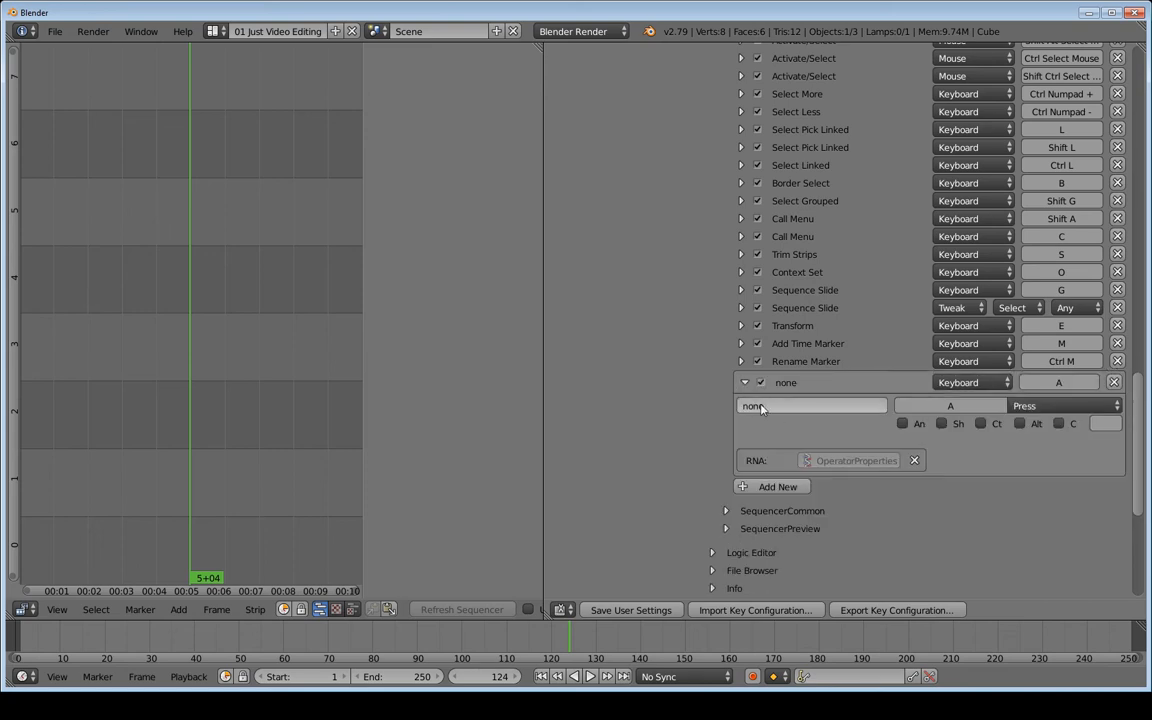
left_click(760, 406)
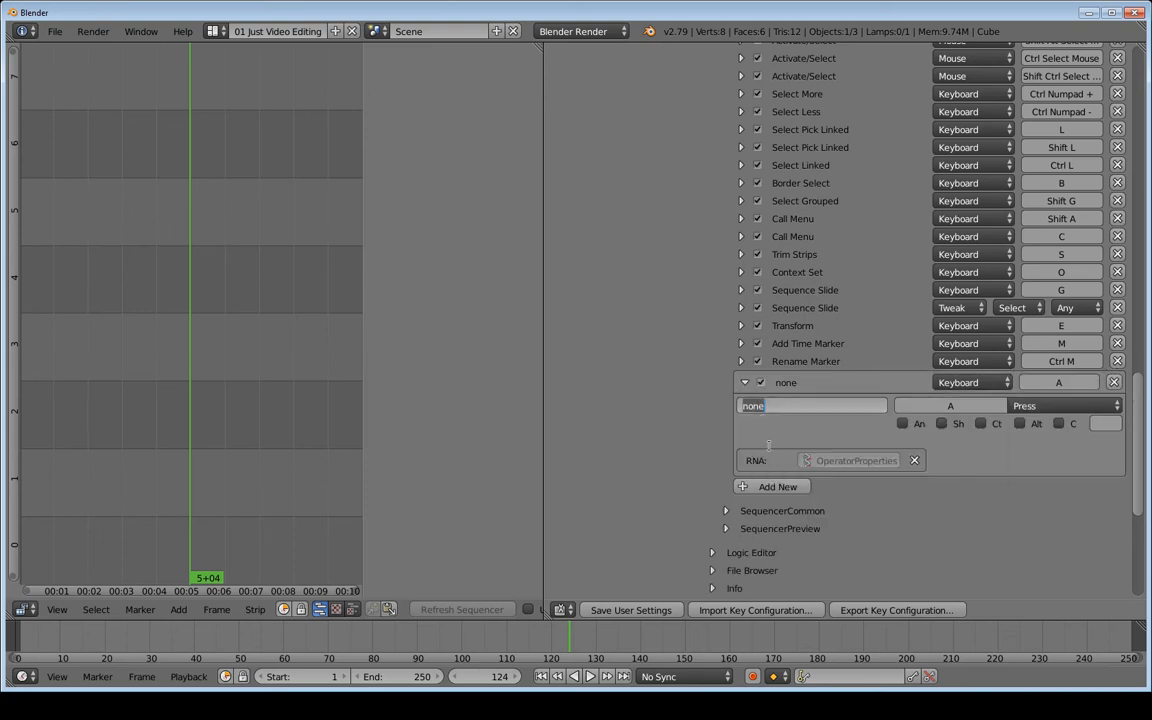
type("sequencer.select")
key("Return")
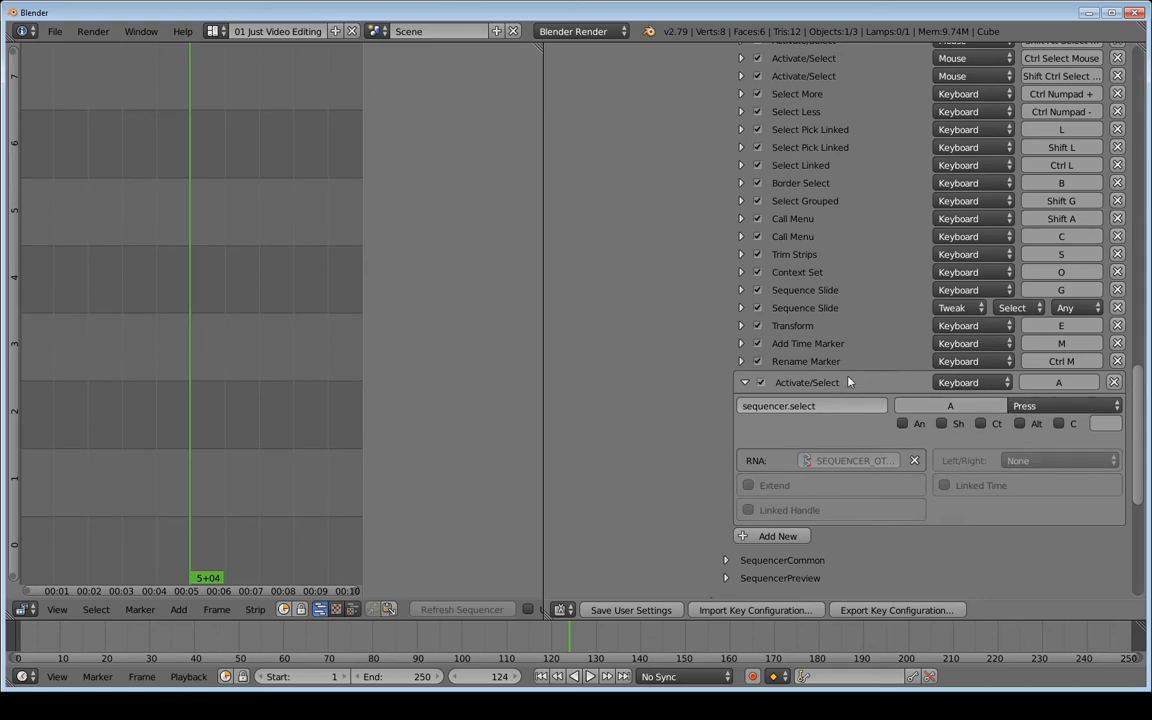
Bind the entry to Shift ], with Left/Right set to Right and Linked Time on
left_click(1061, 384)
key("shift+bracketright")
left_click(1056, 463)
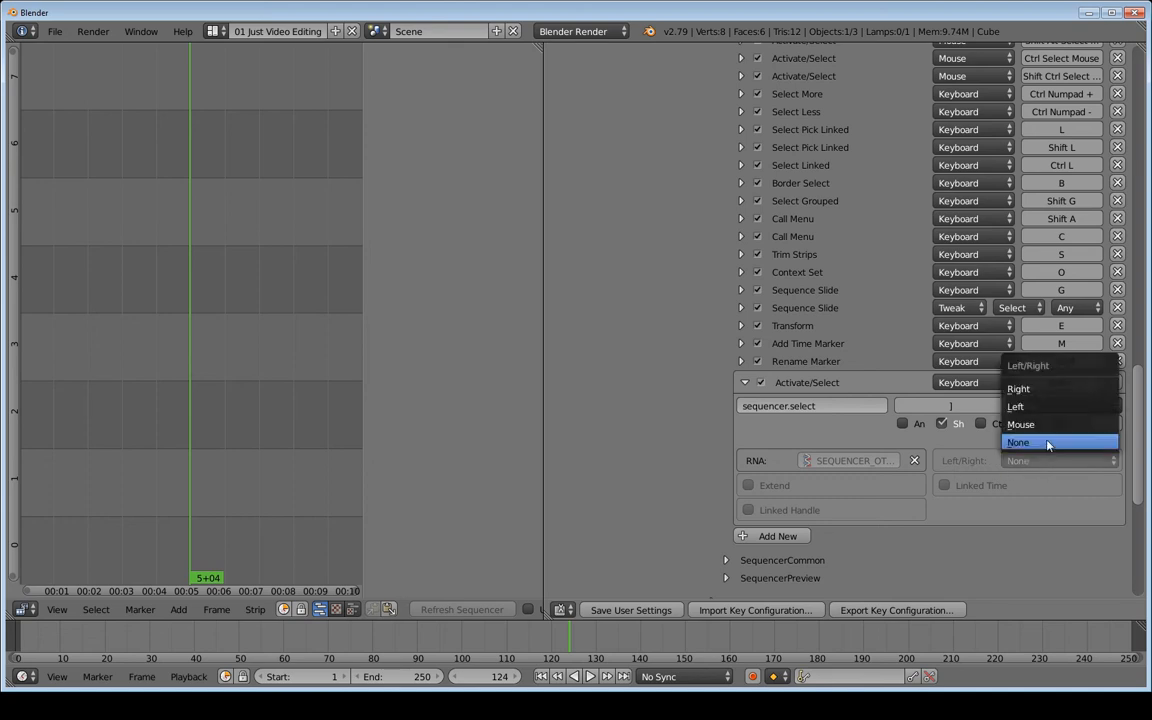
left_click(1041, 392)
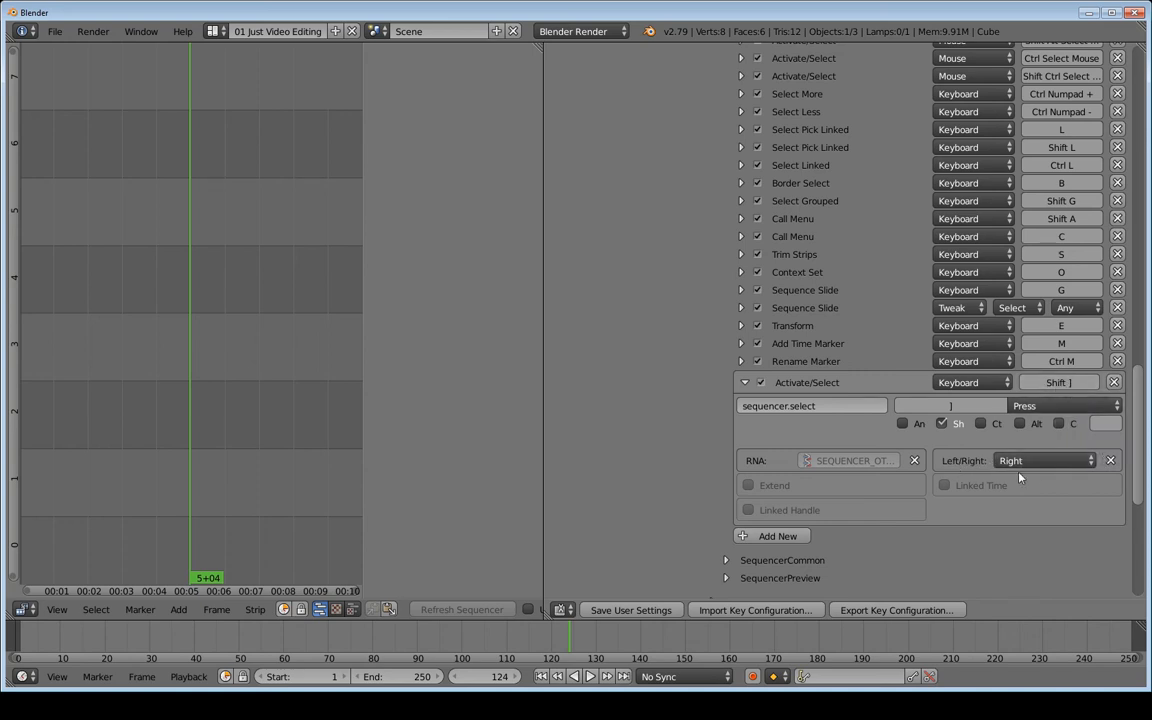
left_click(944, 486)
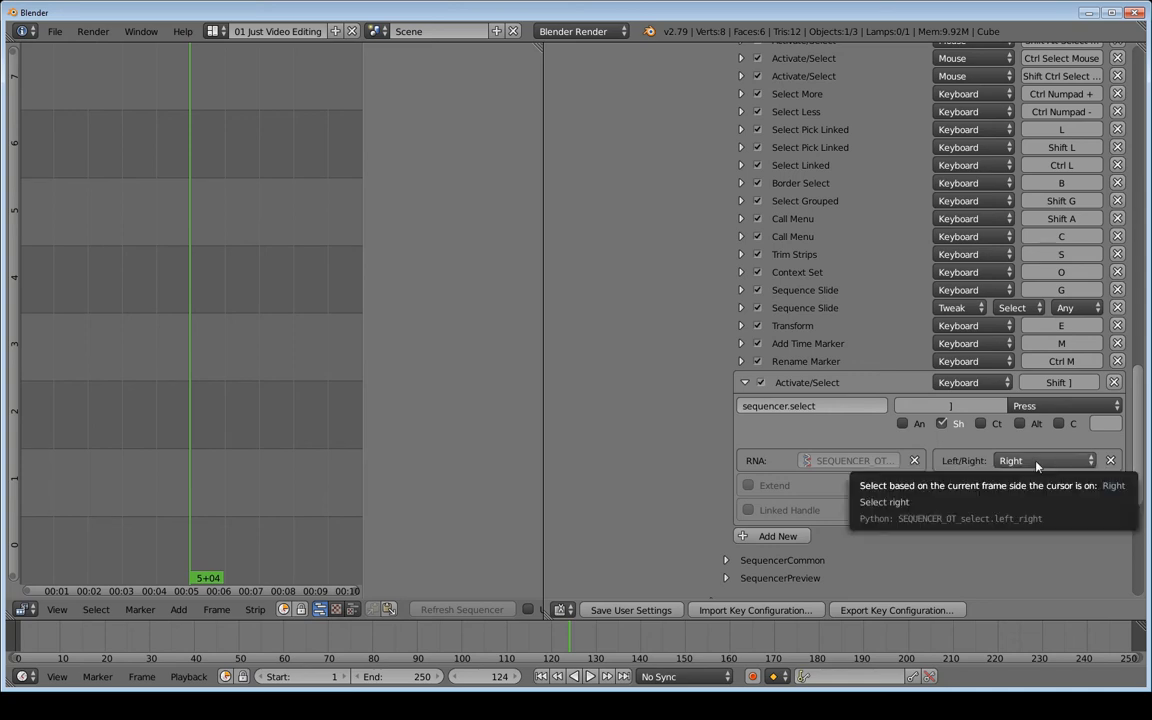
Check the shortcut in the sequencer's Select menu, then add another keymap entry
left_click(95, 610)
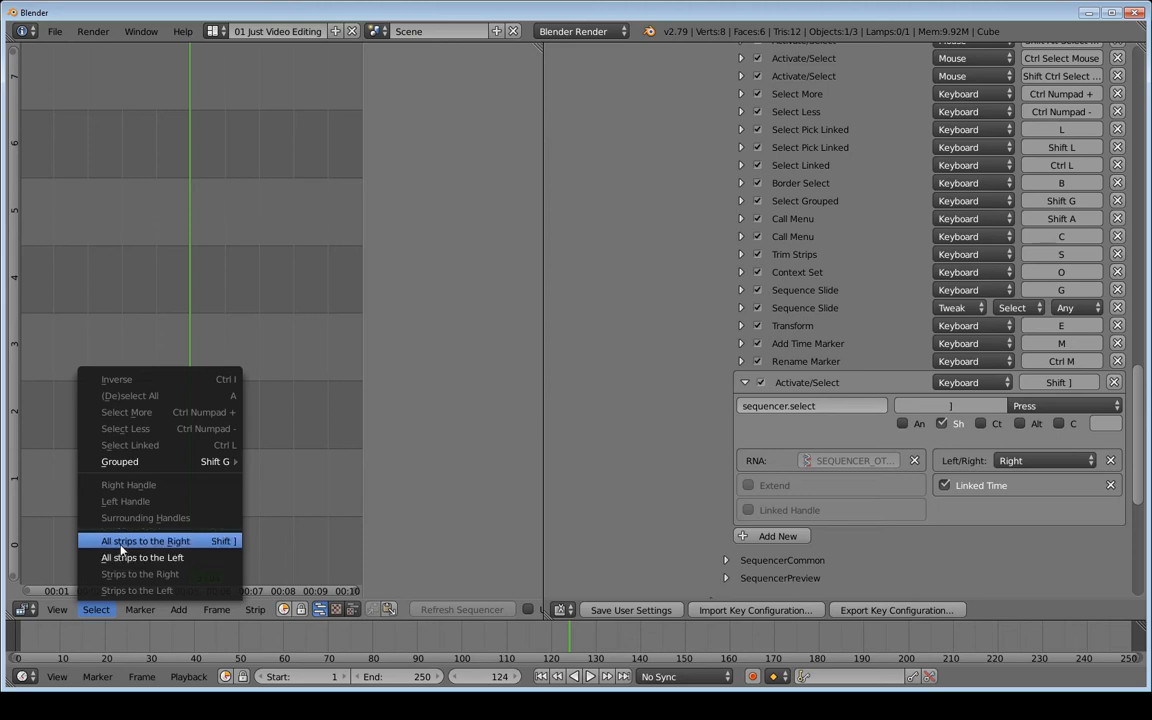
left_click(210, 544)
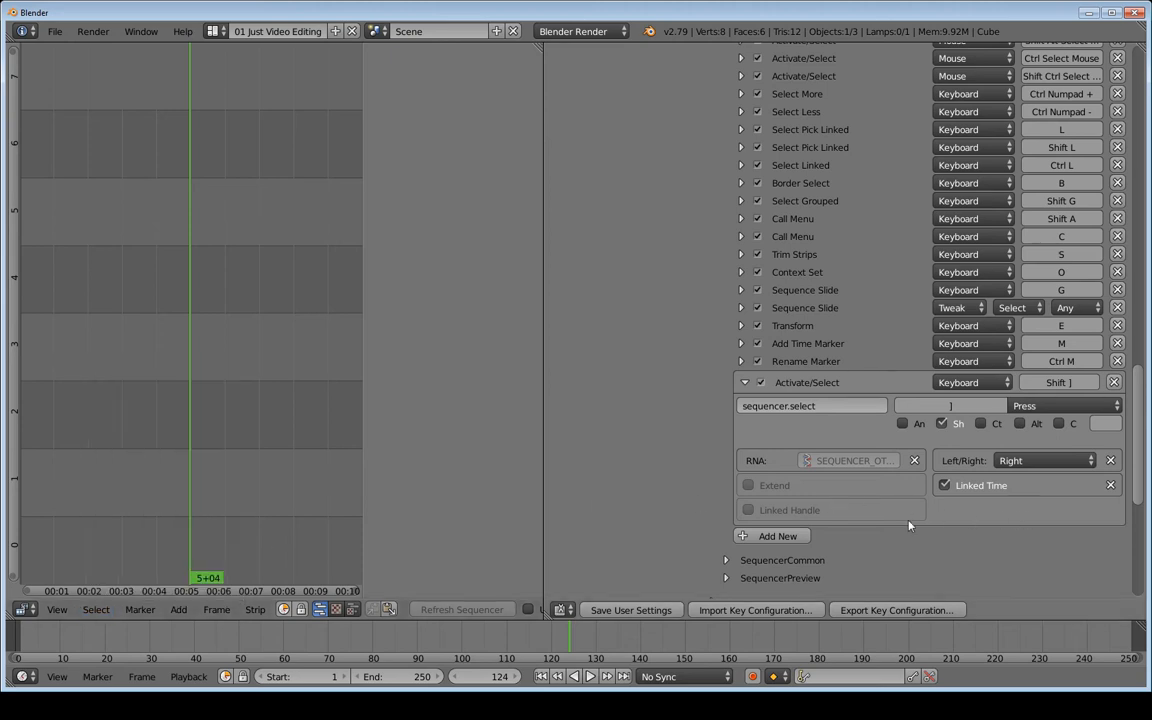
left_click(768, 537)
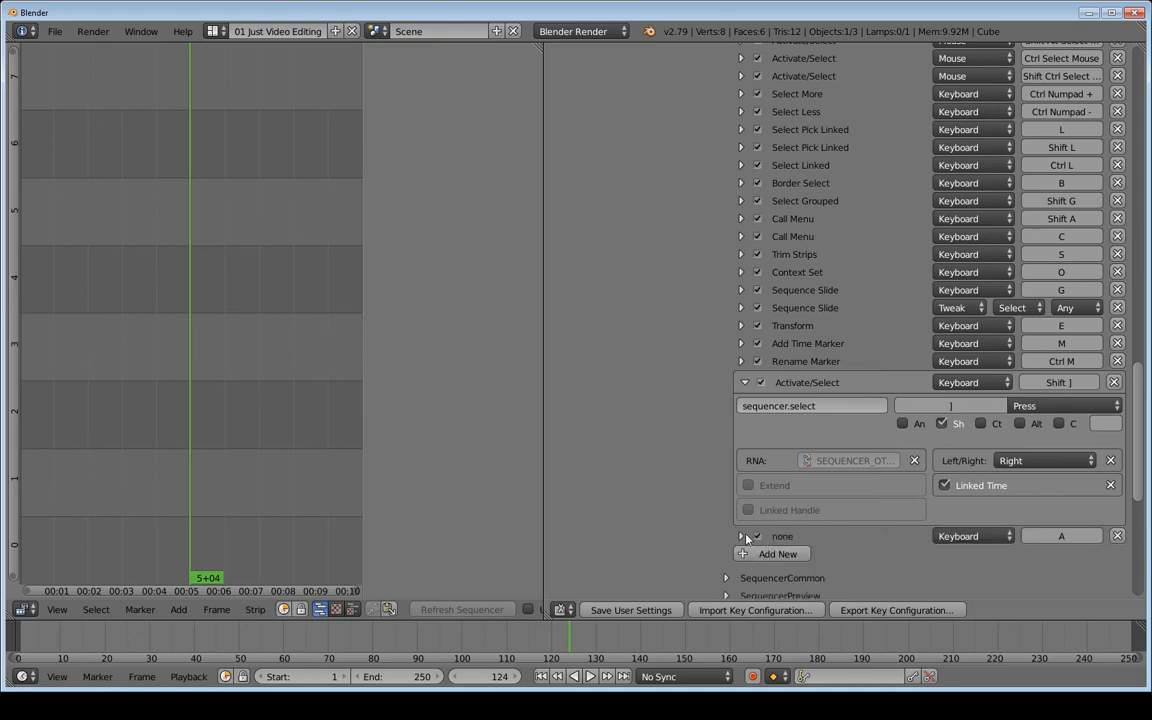
Expand the second new entry and paste sequencer.select as its operator
left_click(741, 536)
scroll(761, 519, "down", 2)
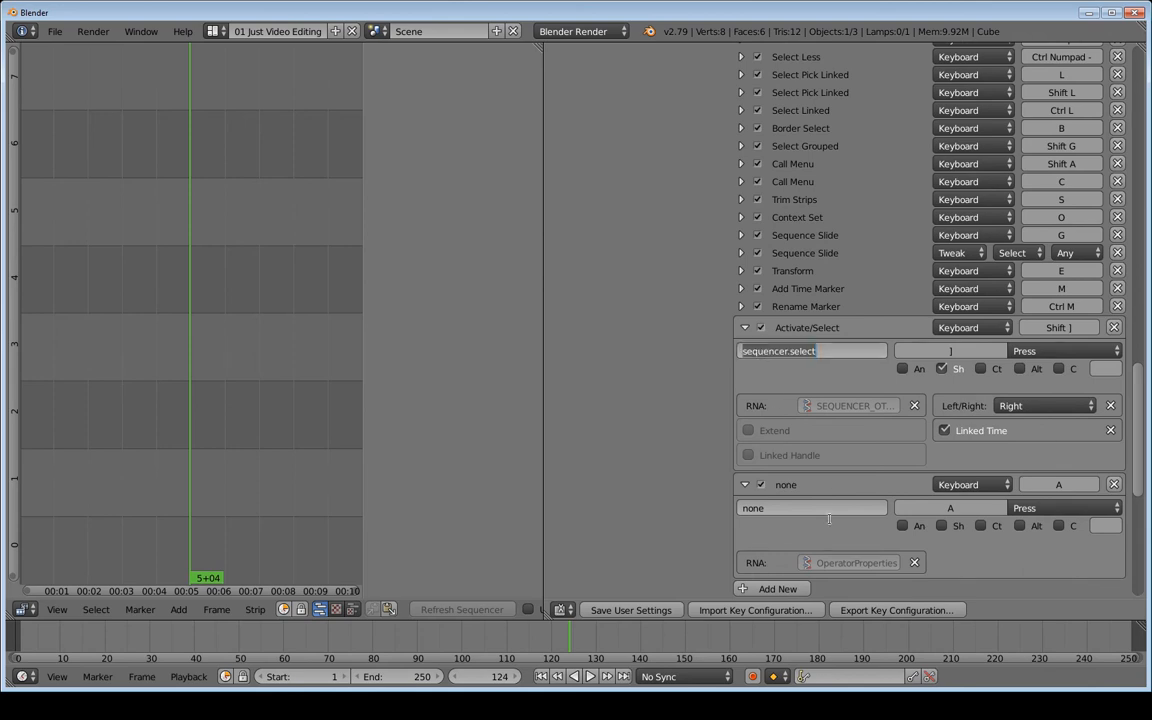
type("sequencer.select")
scroll(818, 512, "down", 2)
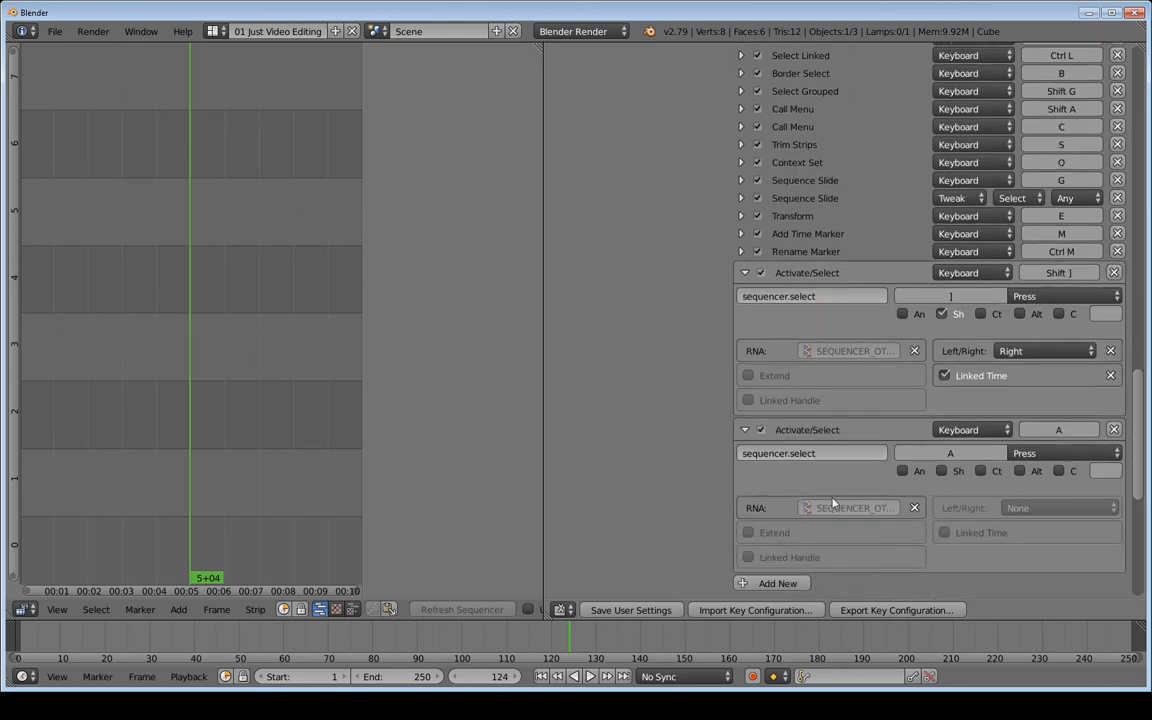
Bind it to Shift [ with Left/Right set to Left and Linked Time on
left_click(1060, 431)
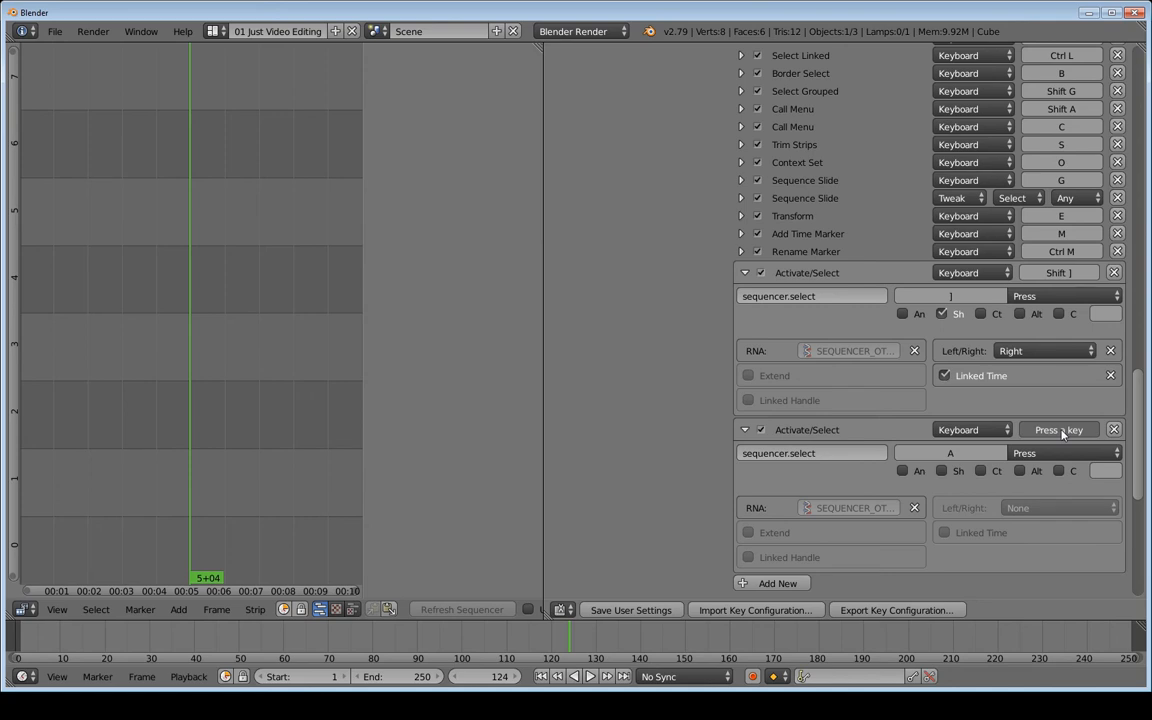
key("shift")
key("shift+bracketleft")
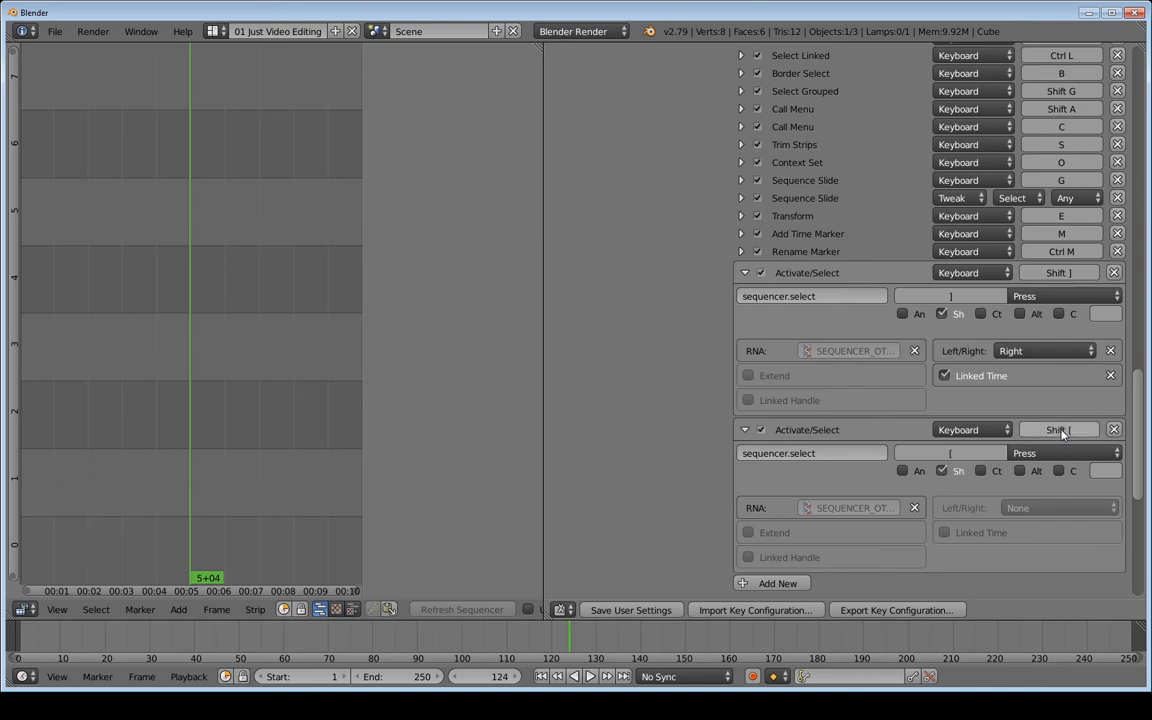
left_click(1035, 507)
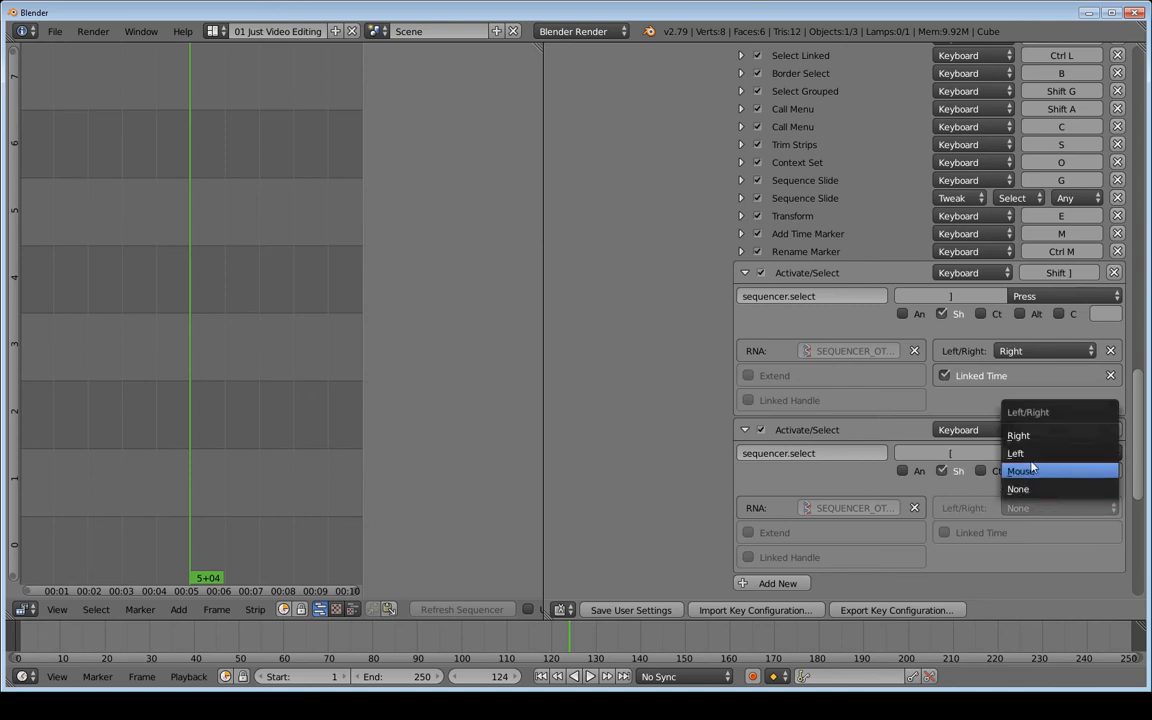
left_click(1031, 455)
left_click(944, 532)
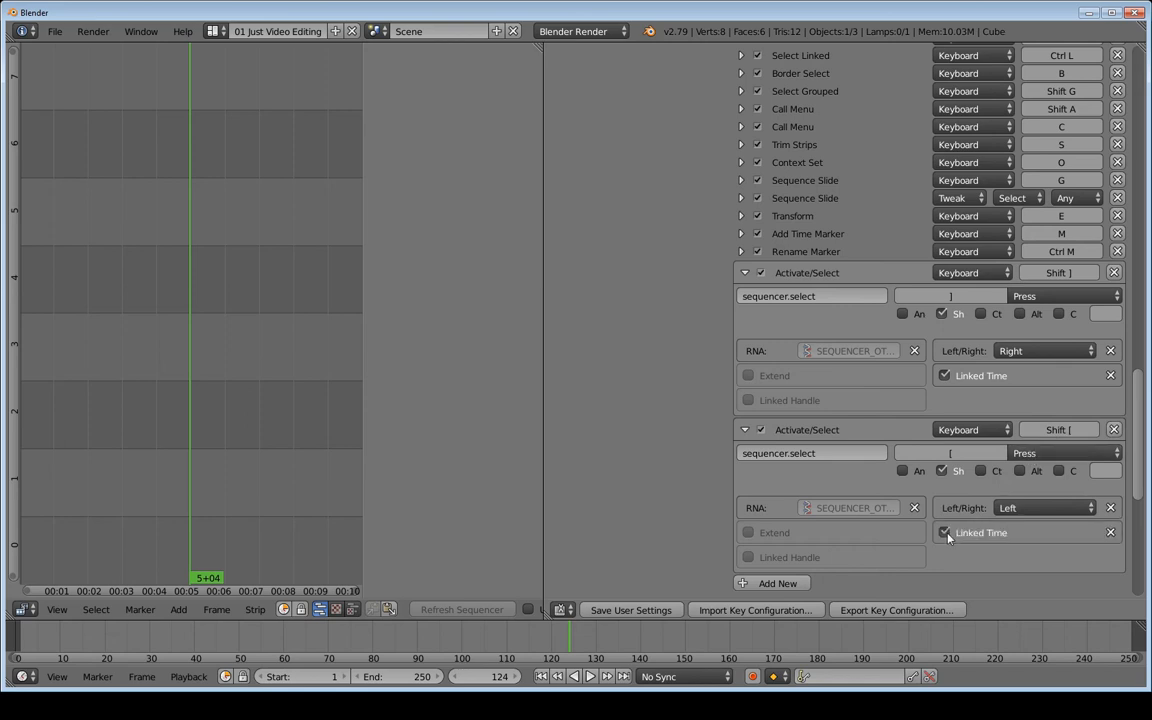
left_click(95, 609)
Save user settings, then enable Node: Node Wrangler by filtering Add-ons on 'node'
left_click(641, 613)
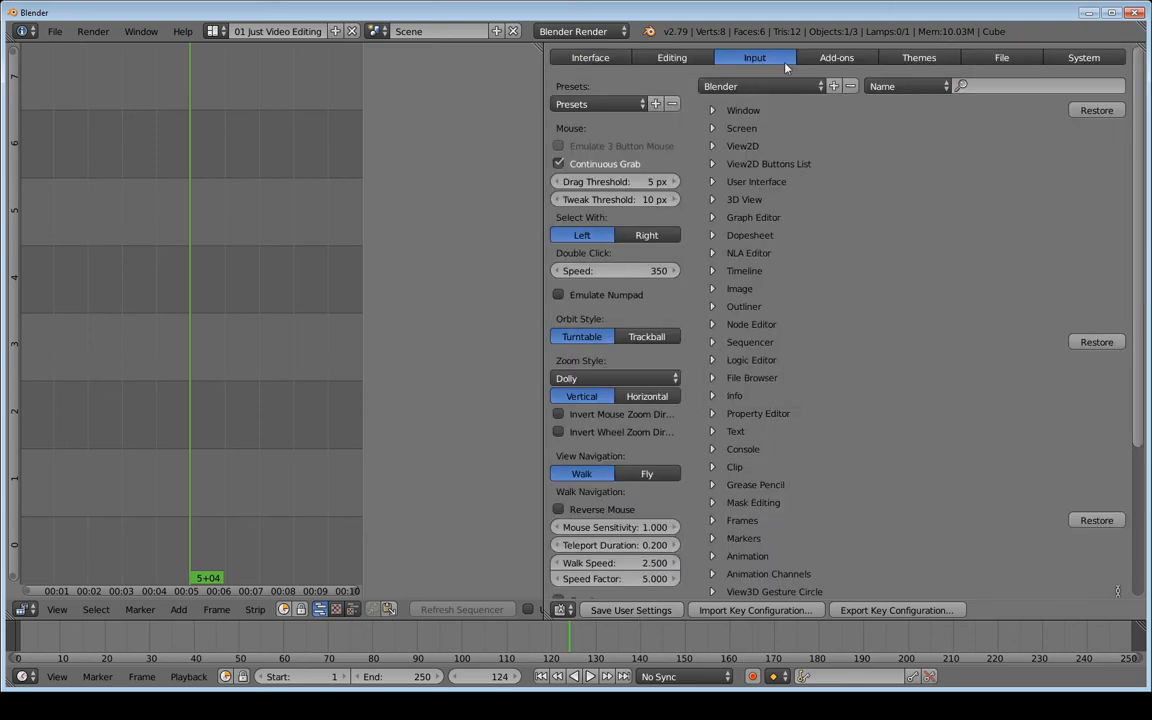
left_click(838, 58)
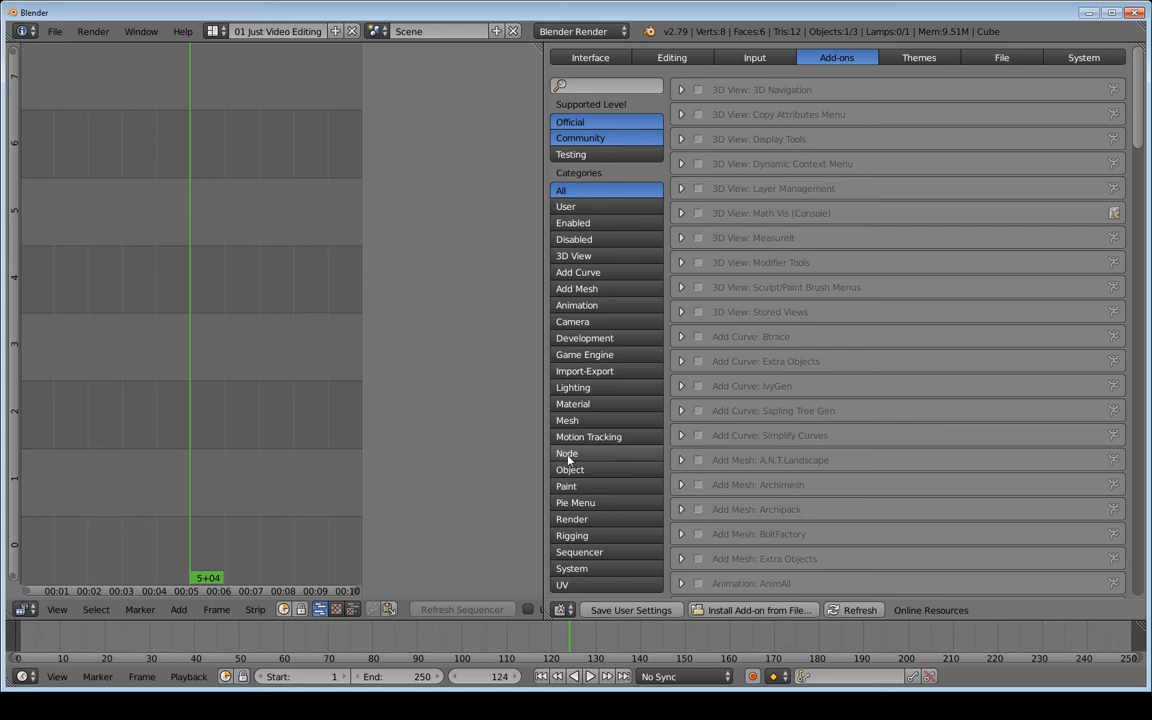
left_click(584, 87)
type("node")
key("Return")
left_click(698, 90)
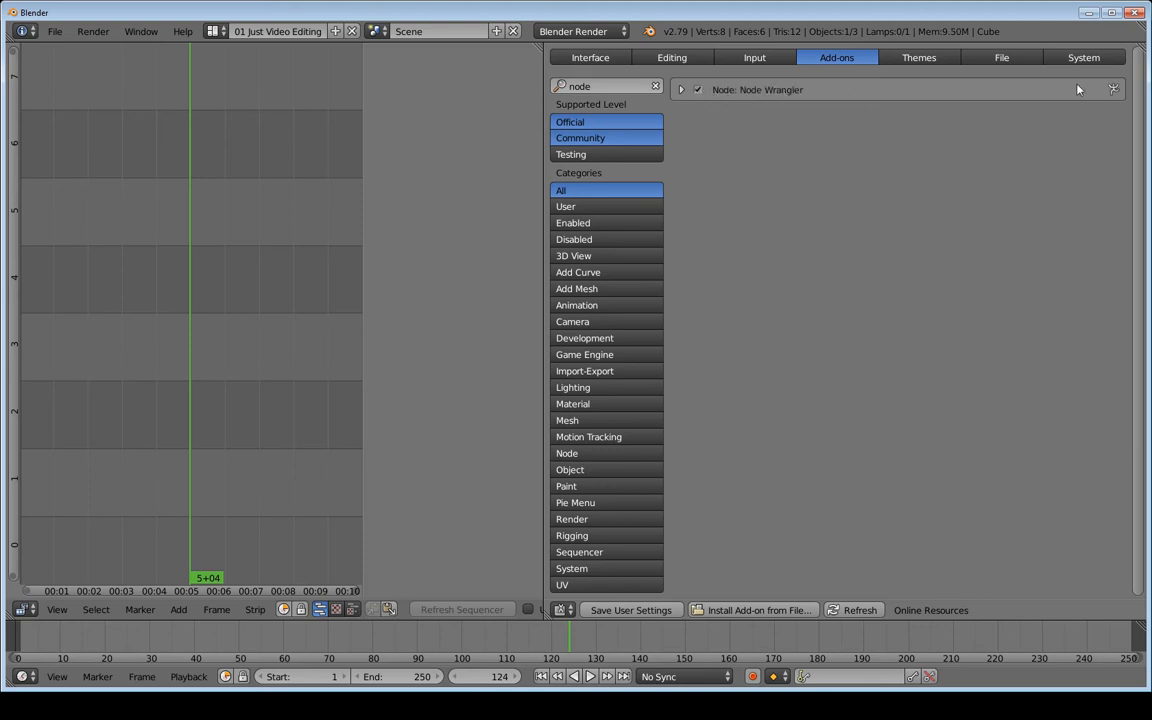
Try the 24X Blues, Back To Black, Science Lab and Rtheme presets before applying Graph
left_click(922, 59)
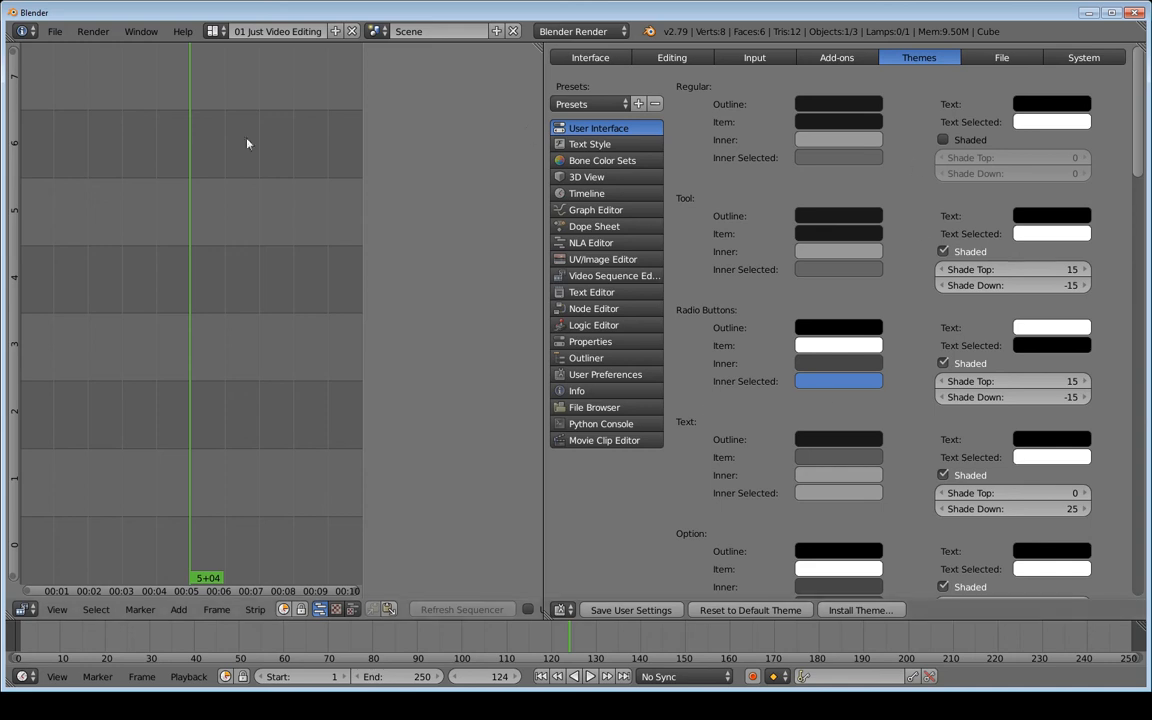
left_click(619, 106)
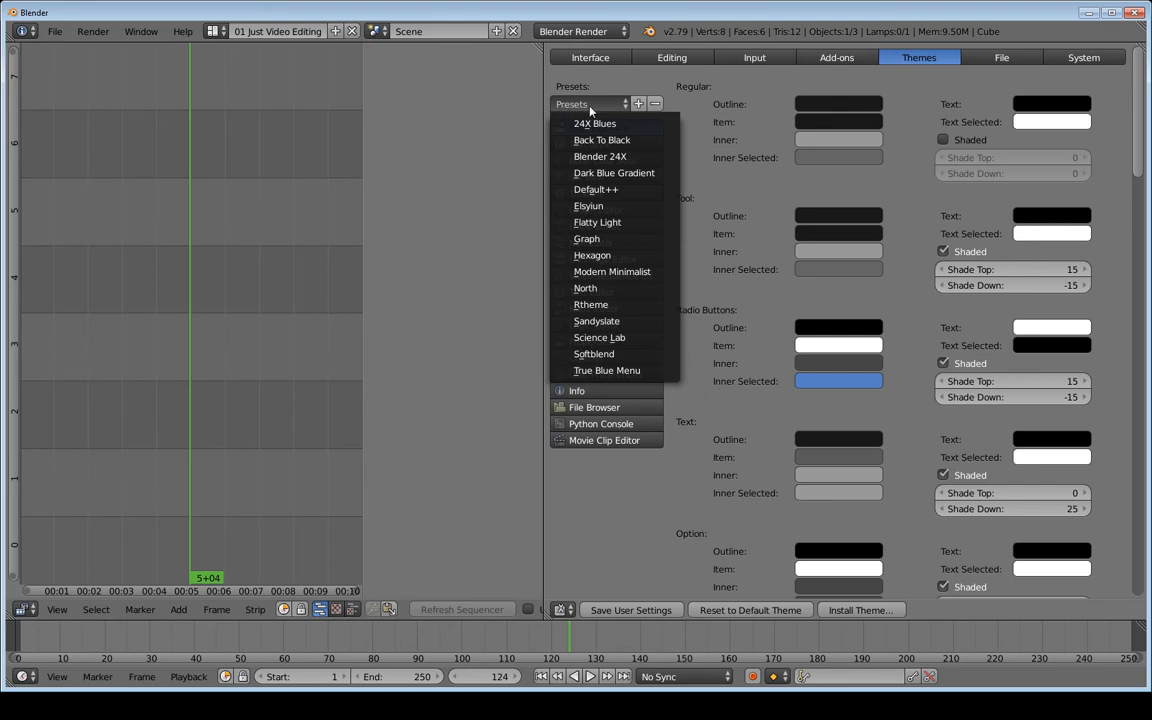
left_click(594, 124)
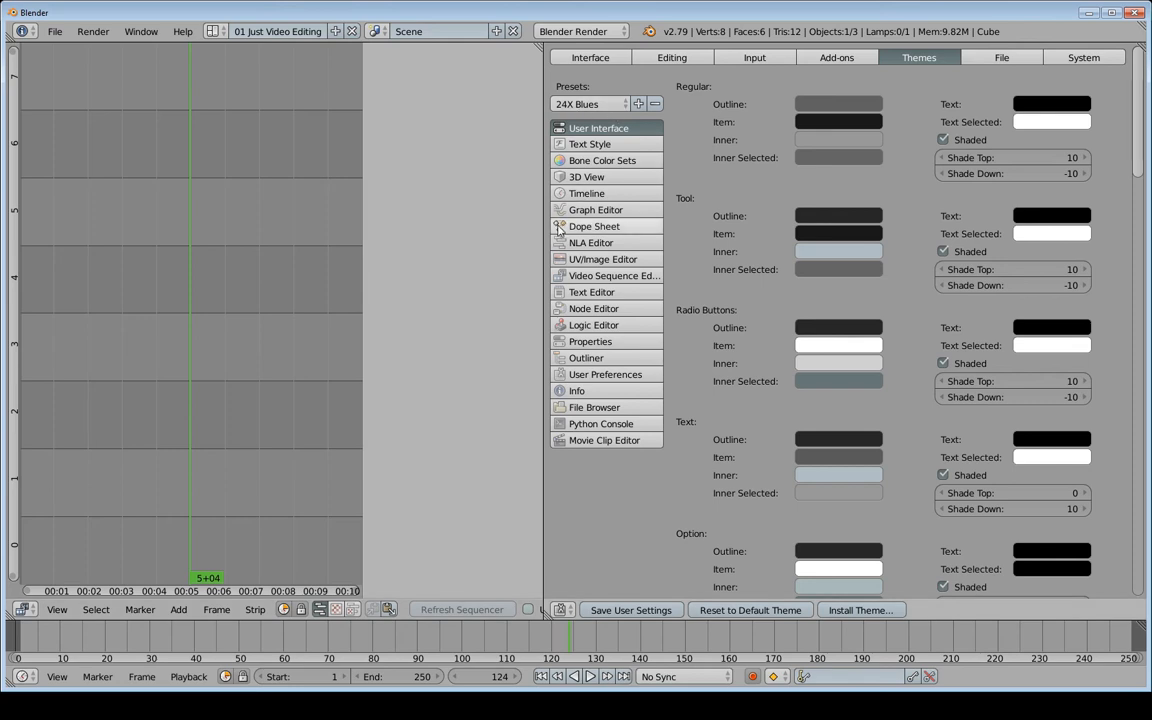
left_click(594, 105)
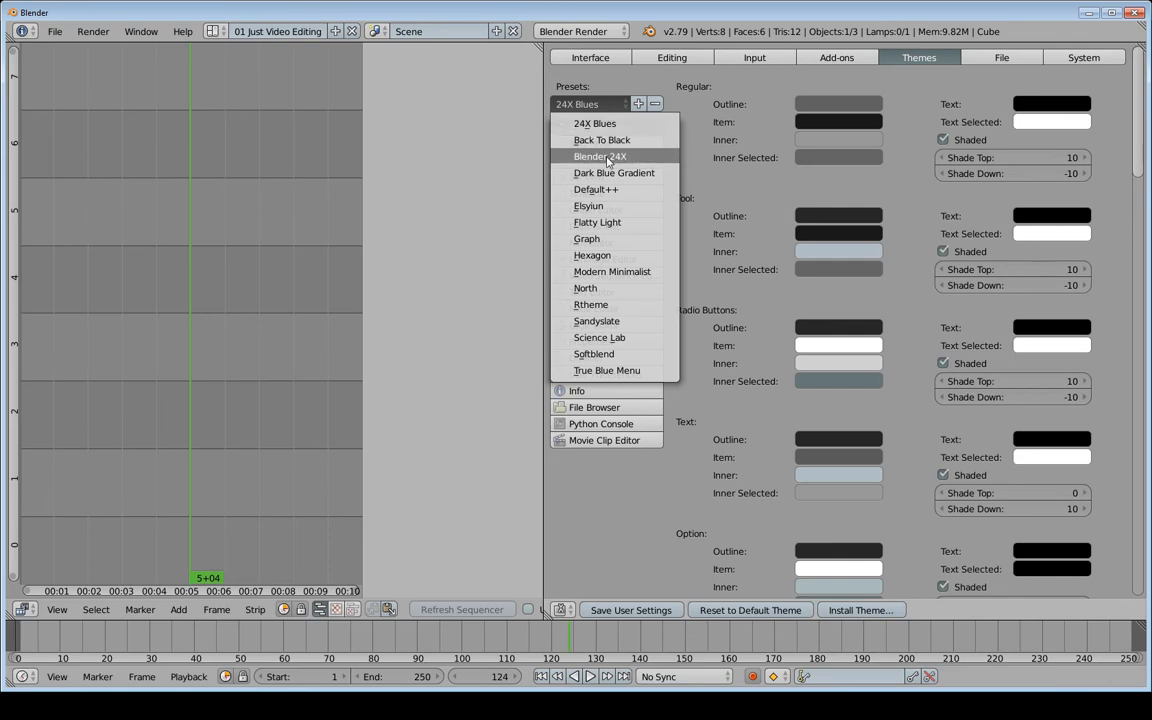
left_click(599, 143)
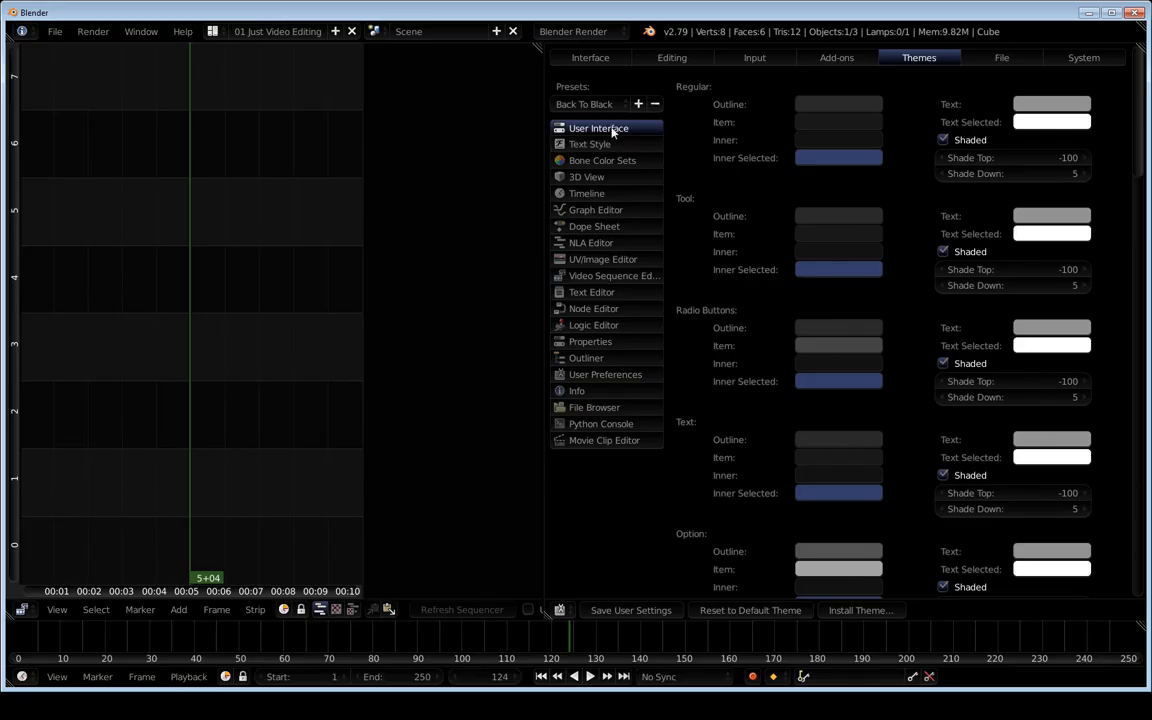
left_click(604, 107)
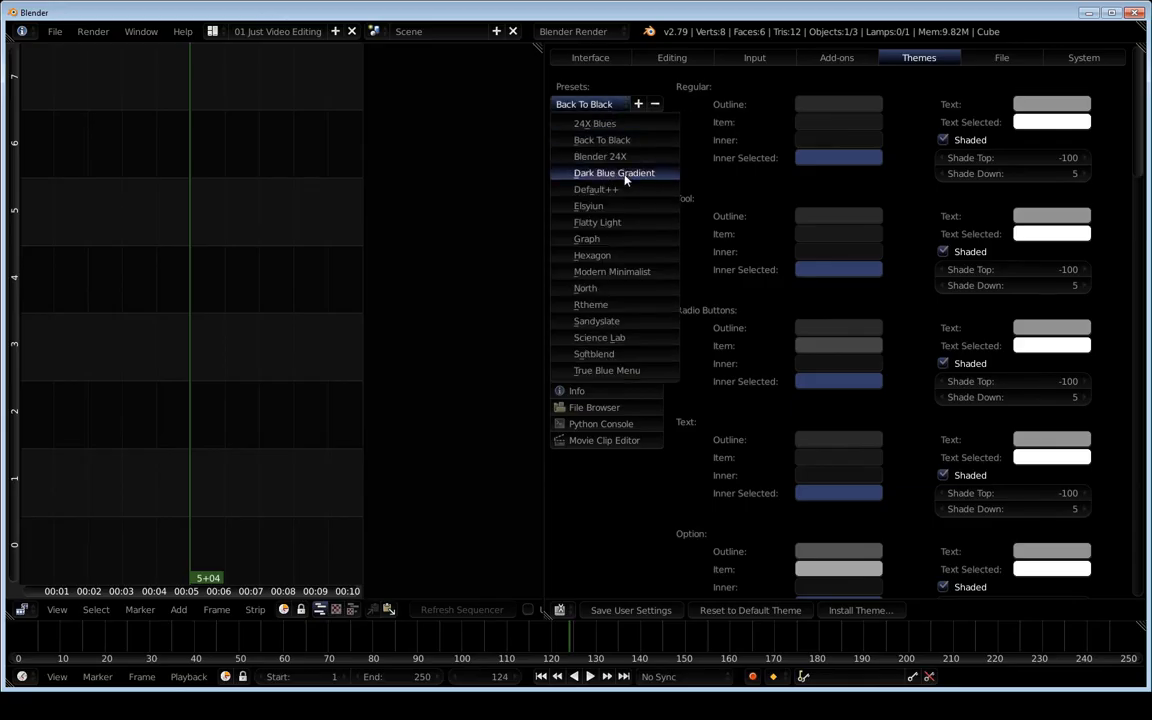
left_click(610, 338)
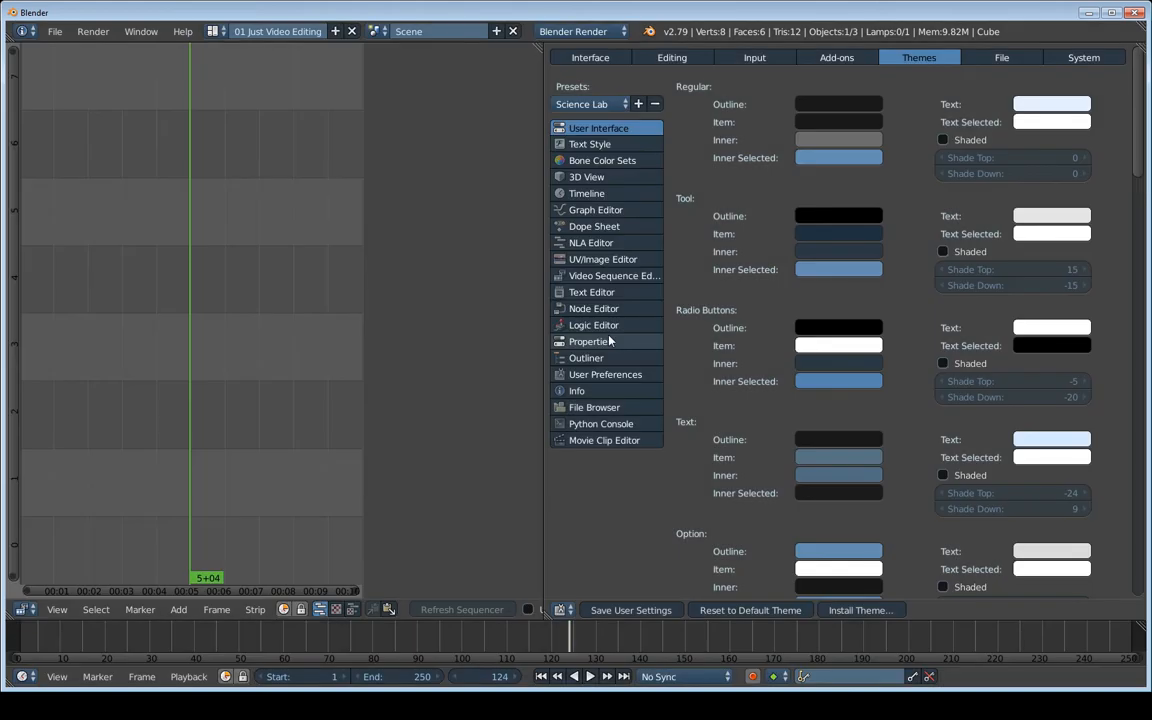
left_click(609, 106)
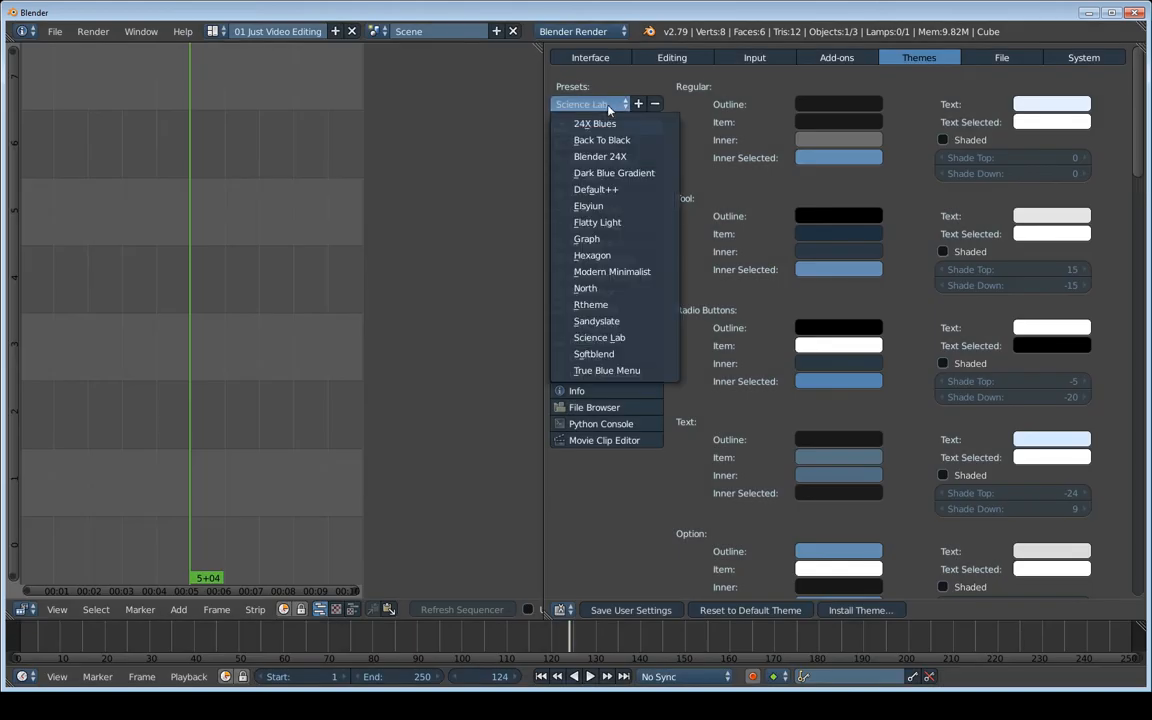
left_click(603, 305)
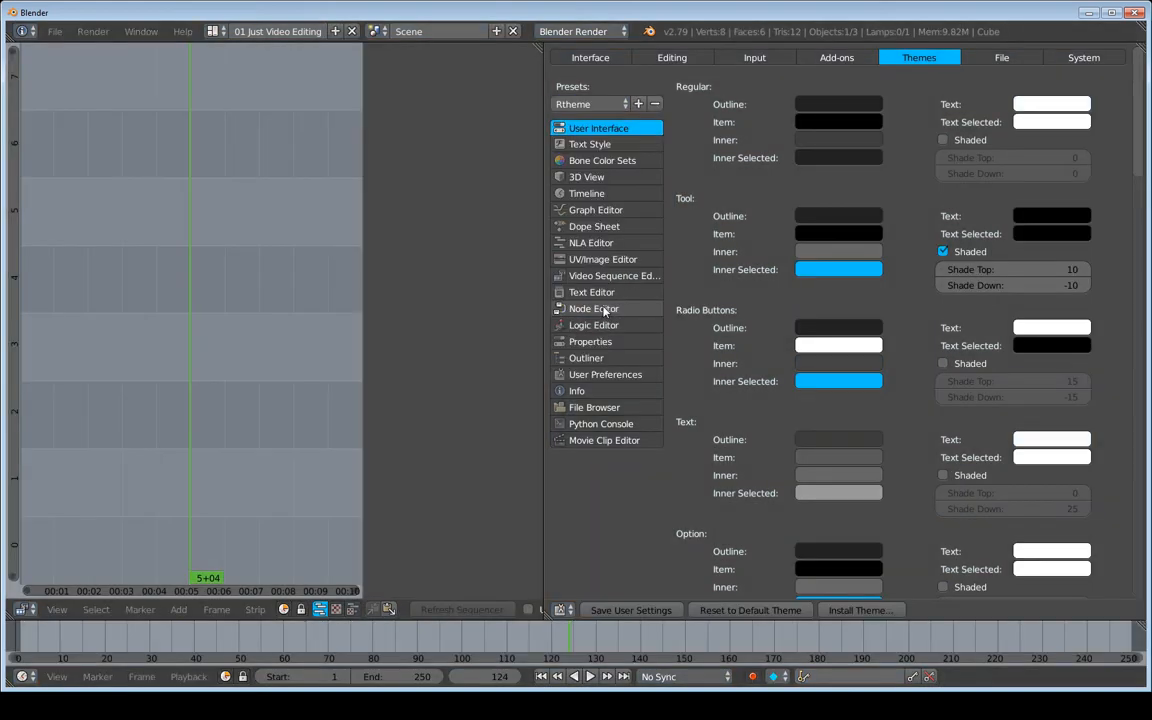
left_click(600, 105)
left_click(586, 240)
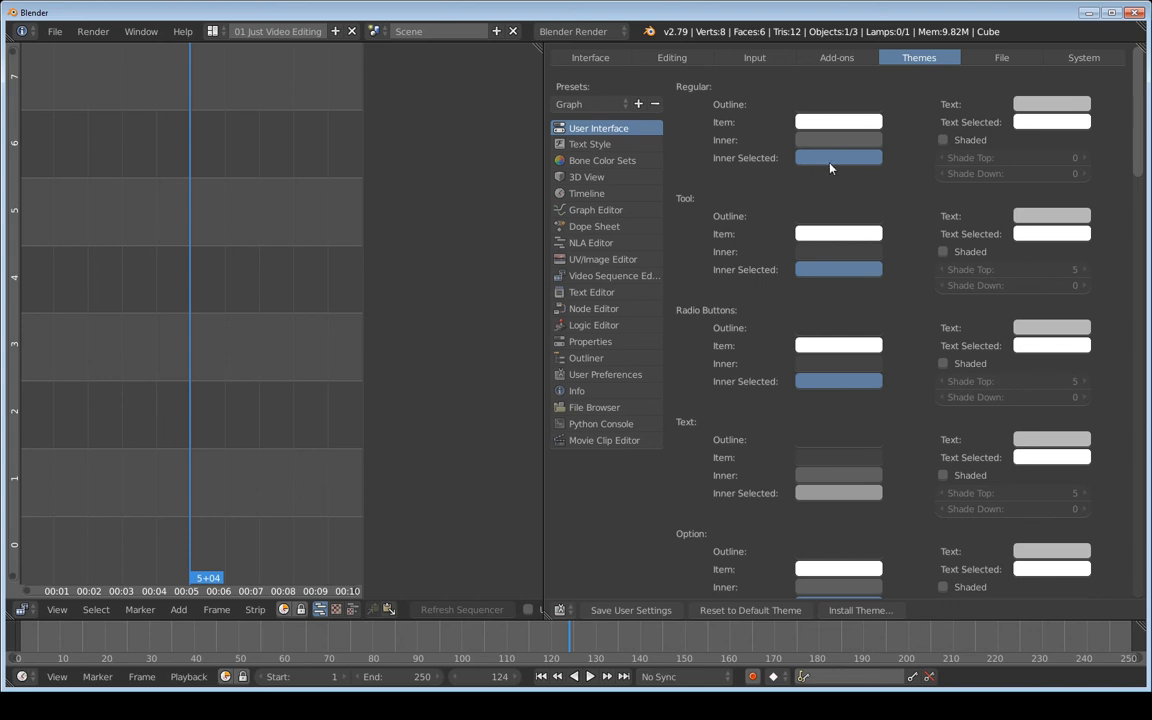
Save the current theme as a new preset named 'Justin'
left_click(640, 105)
left_click(651, 127)
type("Justin")
key("Return")
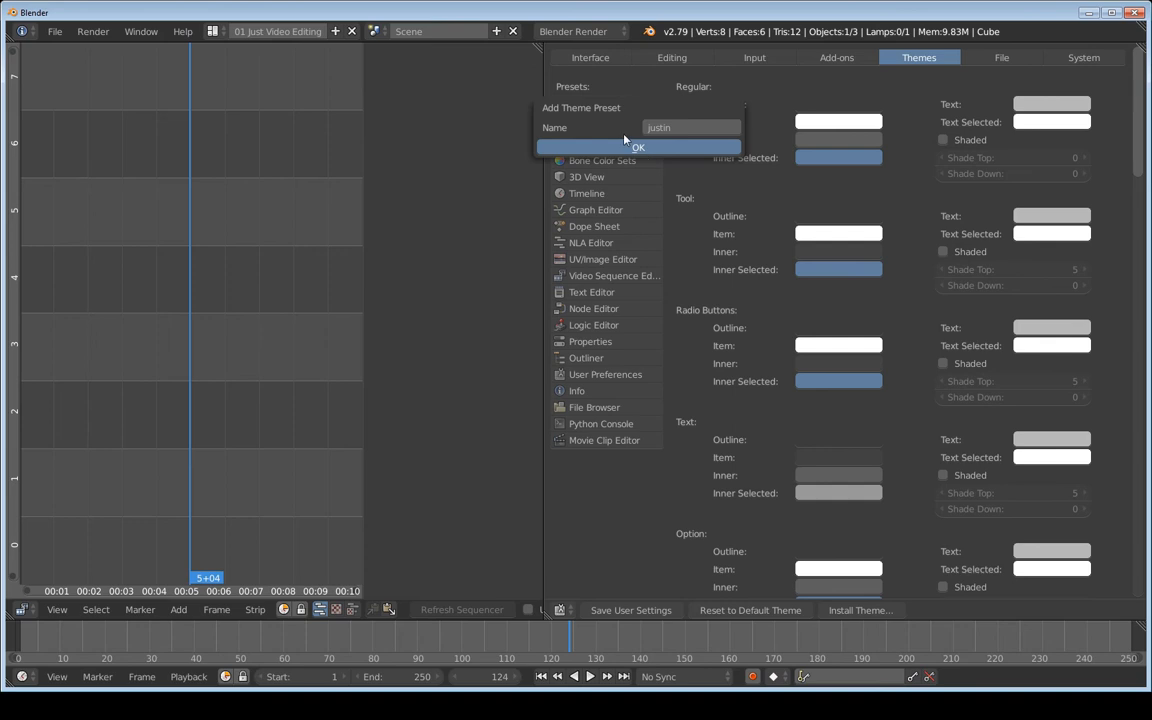
left_click(628, 146)
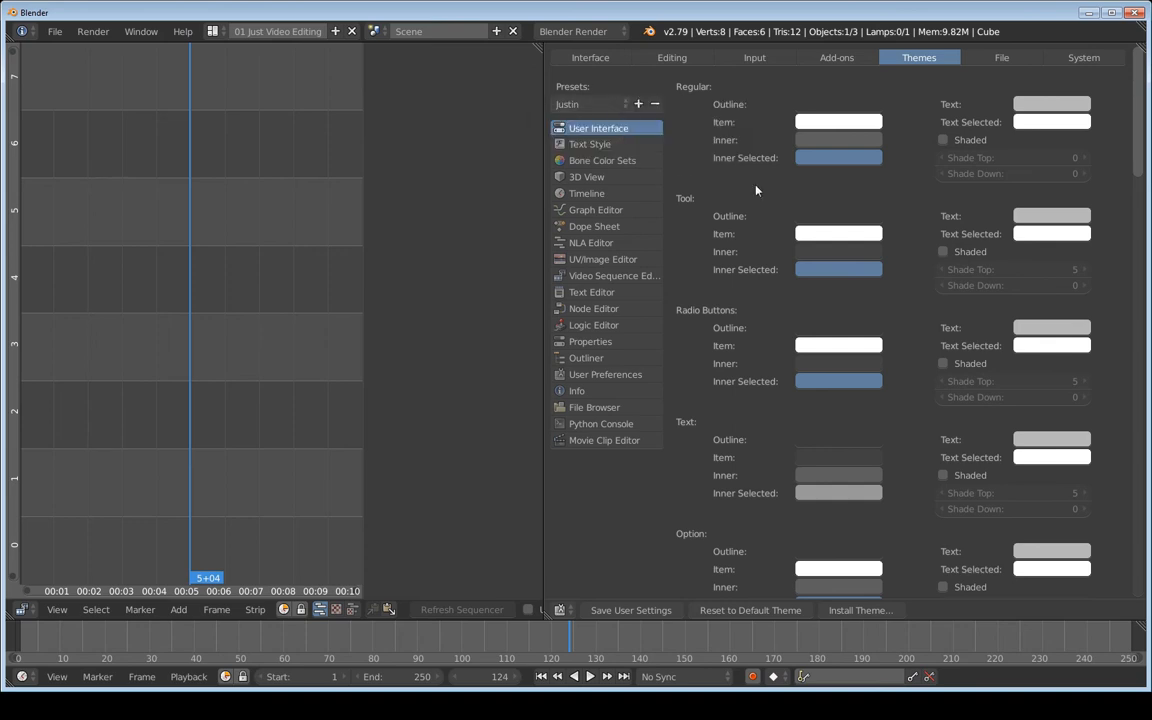
Adjust the radio buttons' Inner Selected theme colour
left_click(600, 104)
left_click(824, 386)
mouse_move(873, 181)
left_mouse_down()
mouse_move(837, 166)
mouse_move(806, 189)
mouse_move(816, 218)
mouse_move(856, 254)
mouse_move(842, 226)
mouse_move(904, 230)
mouse_move(903, 177)
mouse_move(852, 198)
mouse_move(831, 179)
mouse_move(876, 183)
left_mouse_up()
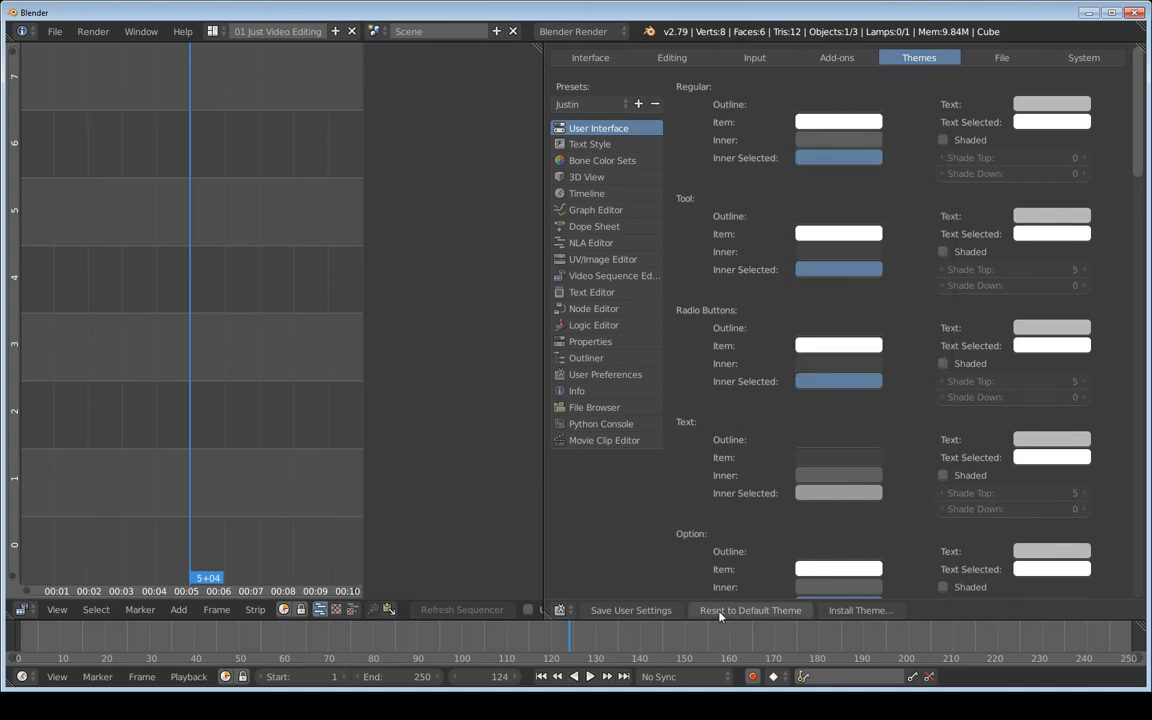
Reset to the default theme and show the File preferences
left_click(767, 610)
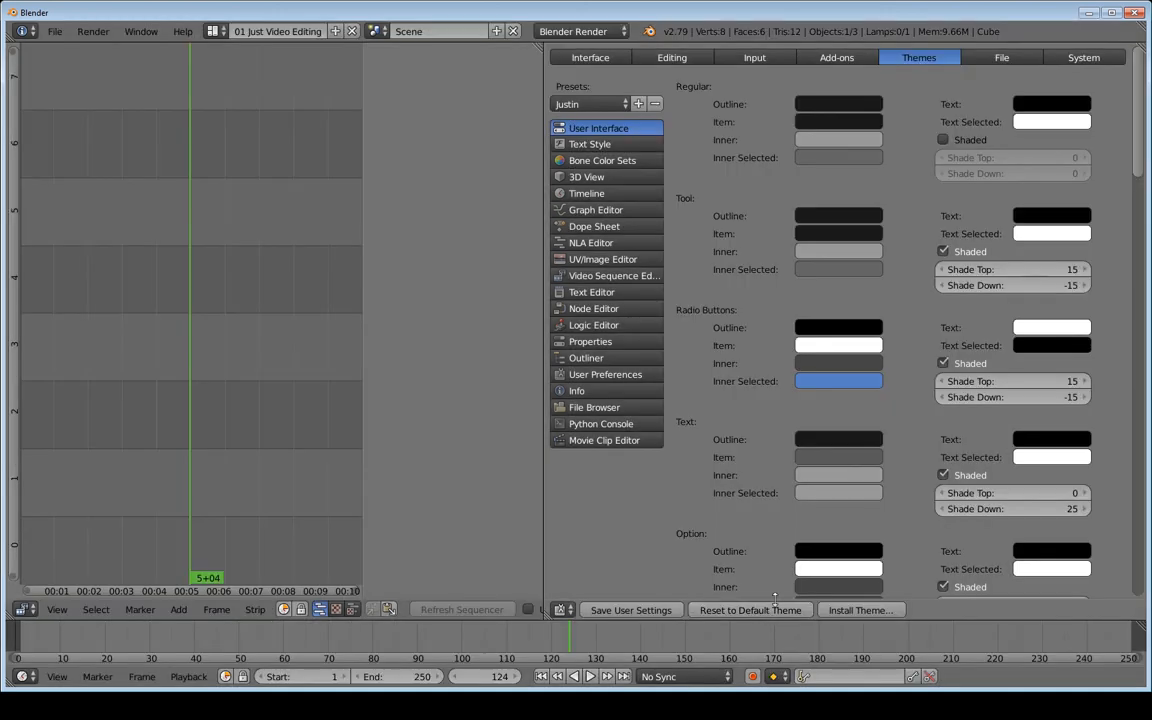
left_click(996, 60)
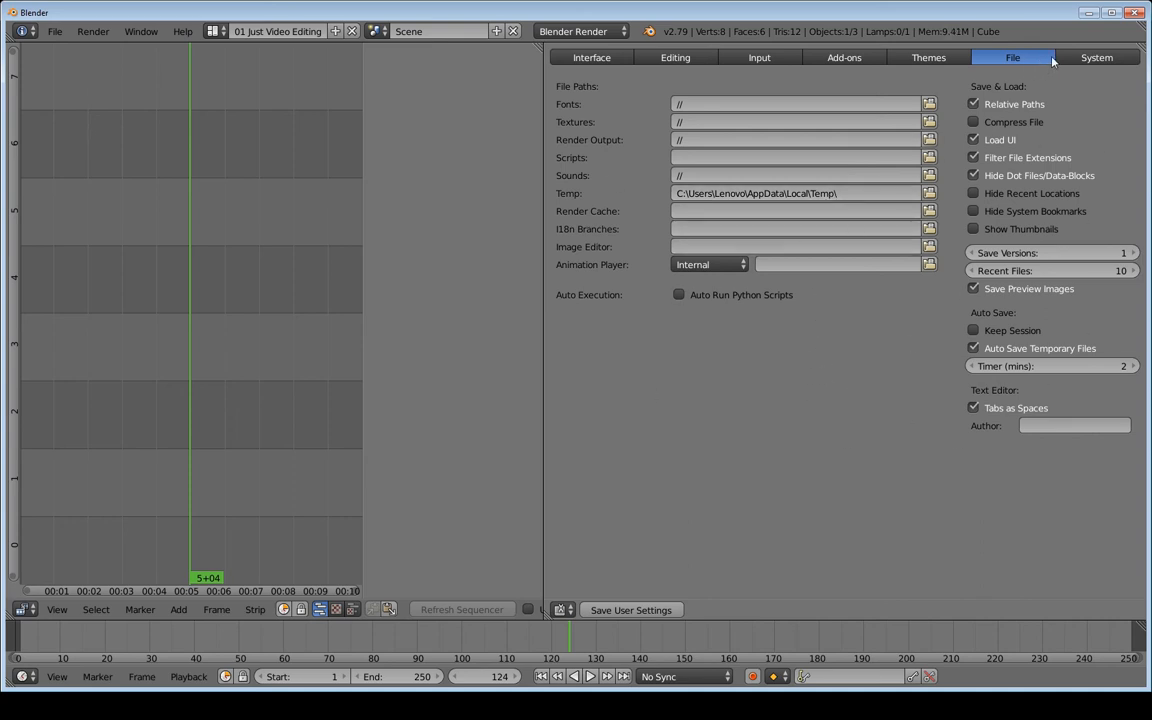
Show the System preferences with the 1024 MB sequencer memory cache limit
left_click(1090, 58)
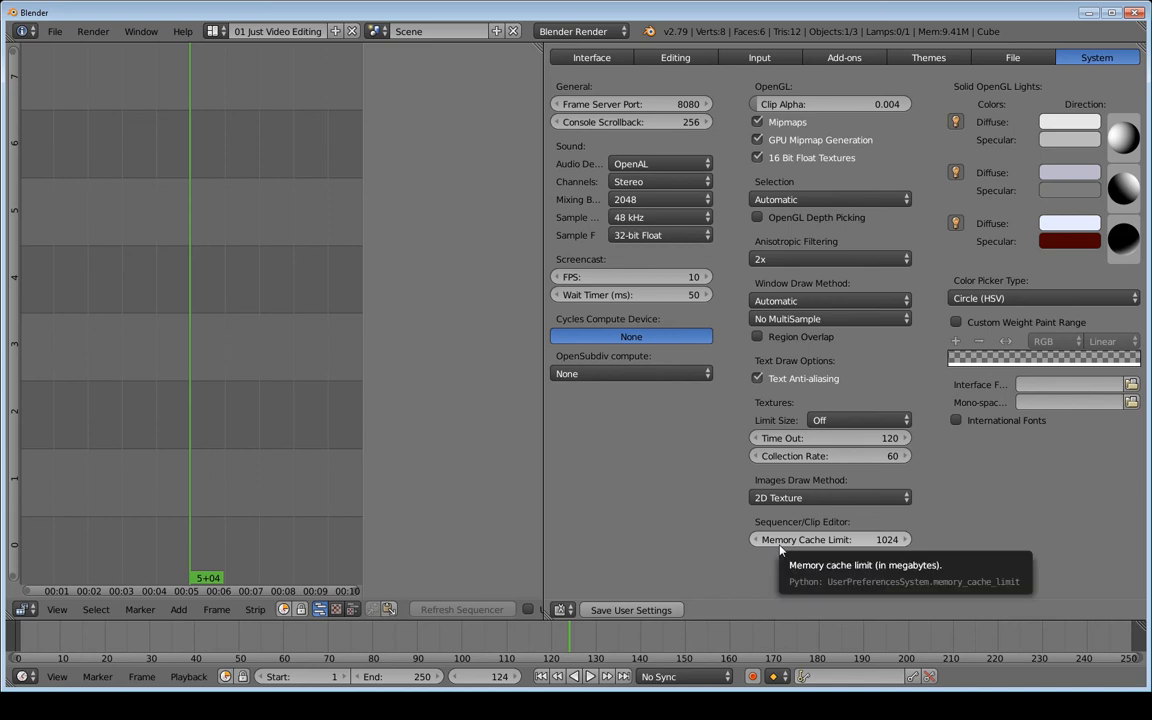
Change the Sequencer/Clip Editor Memory Cache Limit from 1024 to 2048
left_click(843, 540)
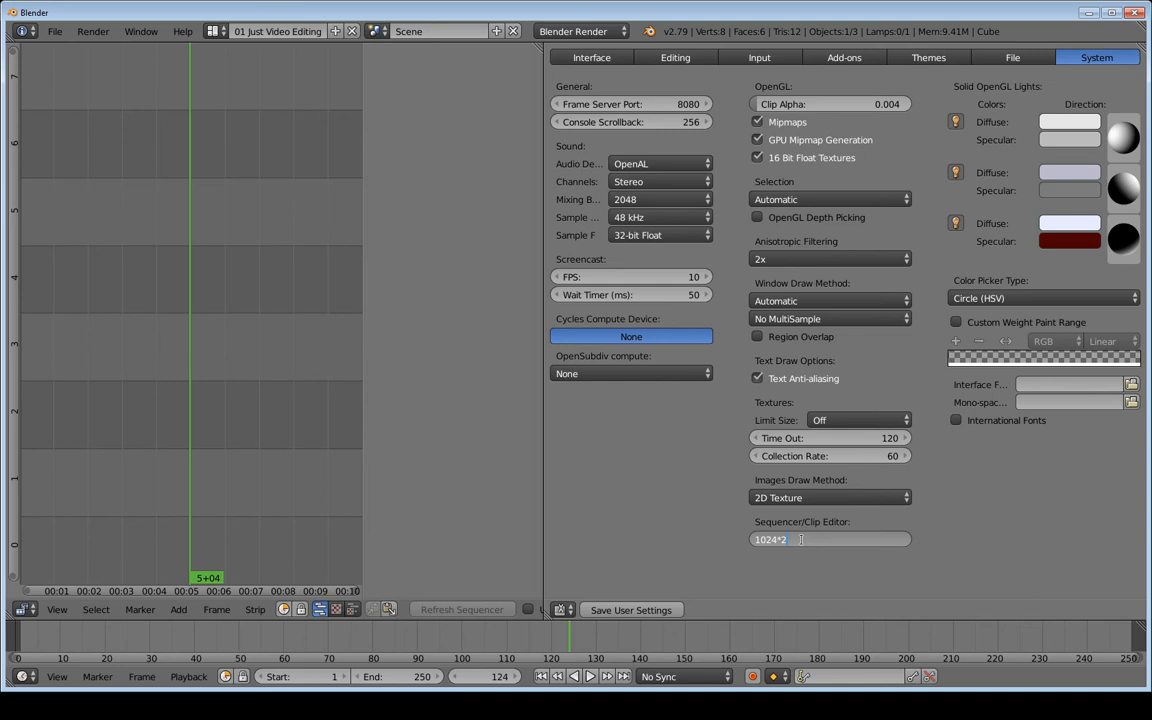
key("Return")
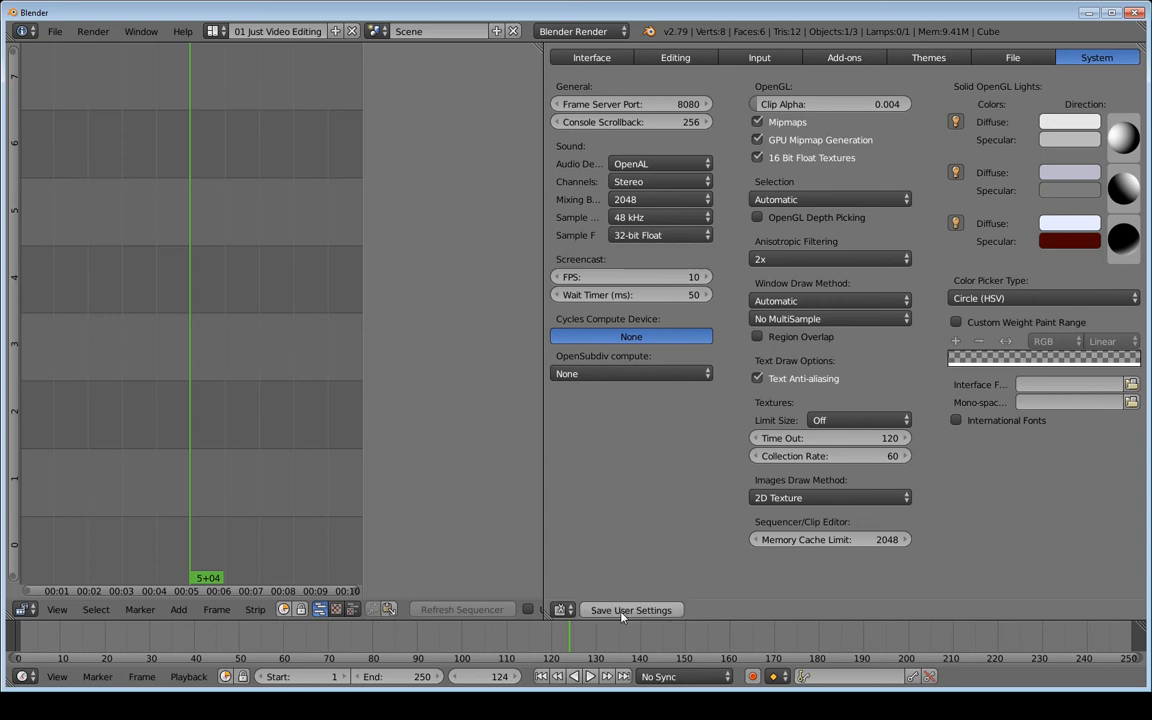
left_click(565, 611)
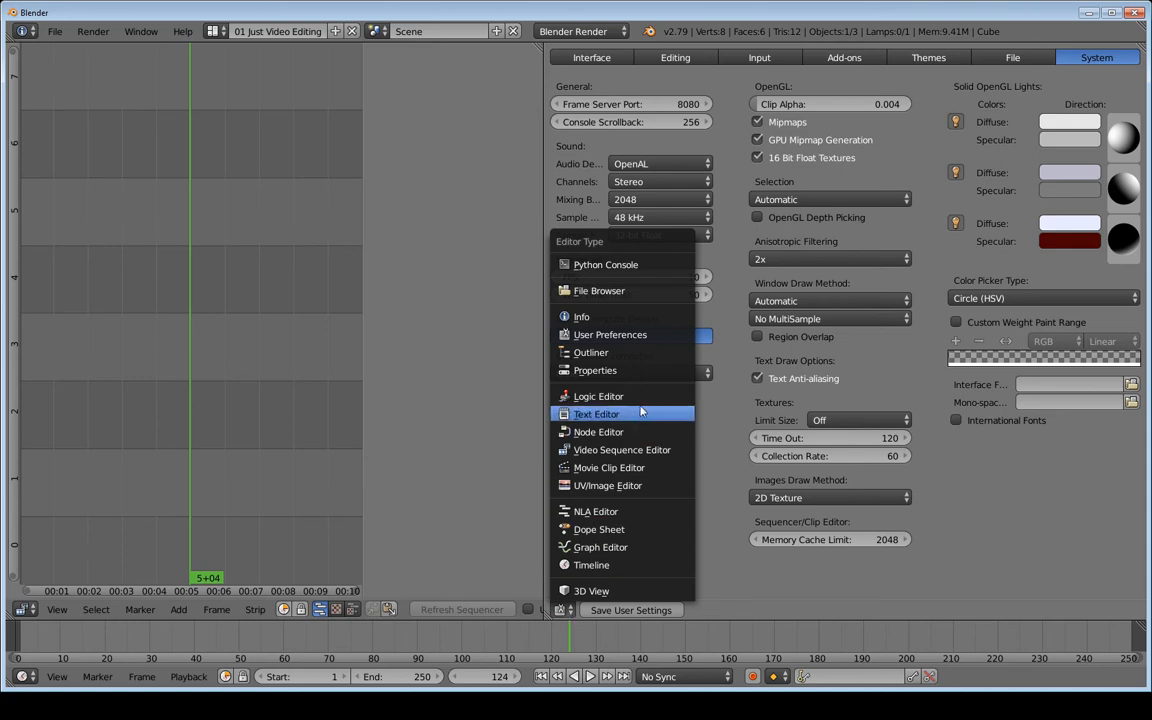
Switch the right-hand area to the Properties editor showing Render settings
left_click(616, 371)
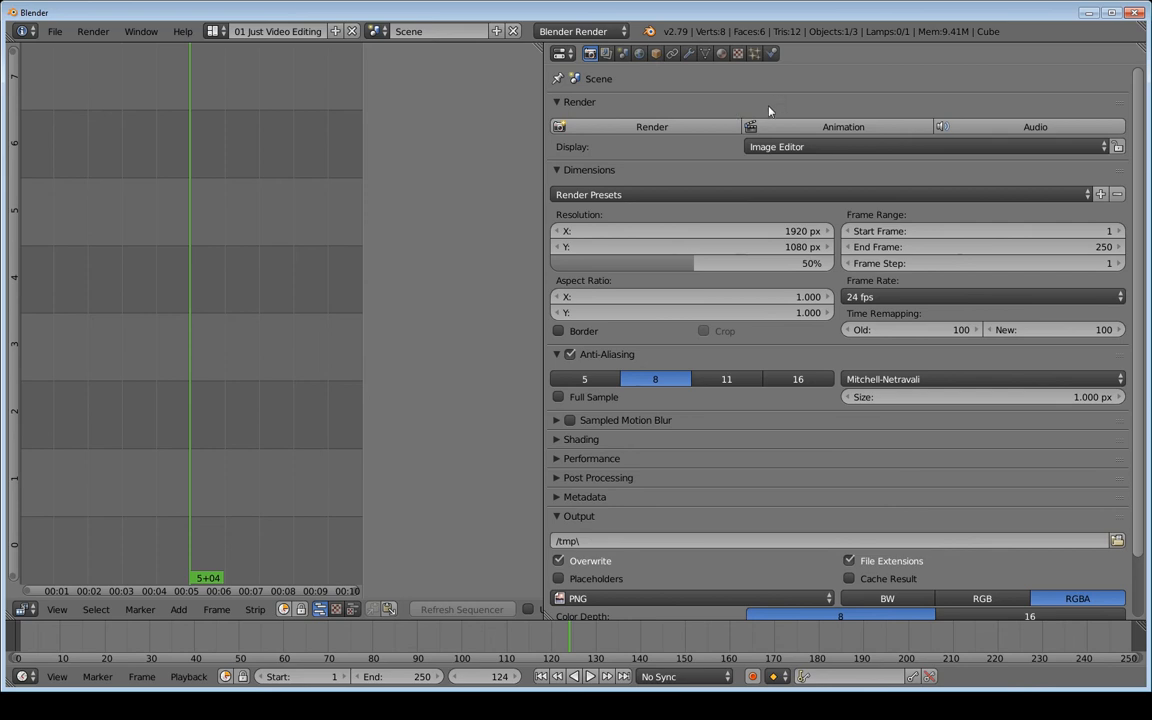
Collapse the Render and Dimensions panels in the render properties to their headers
scroll(917, 307, "down", 3)
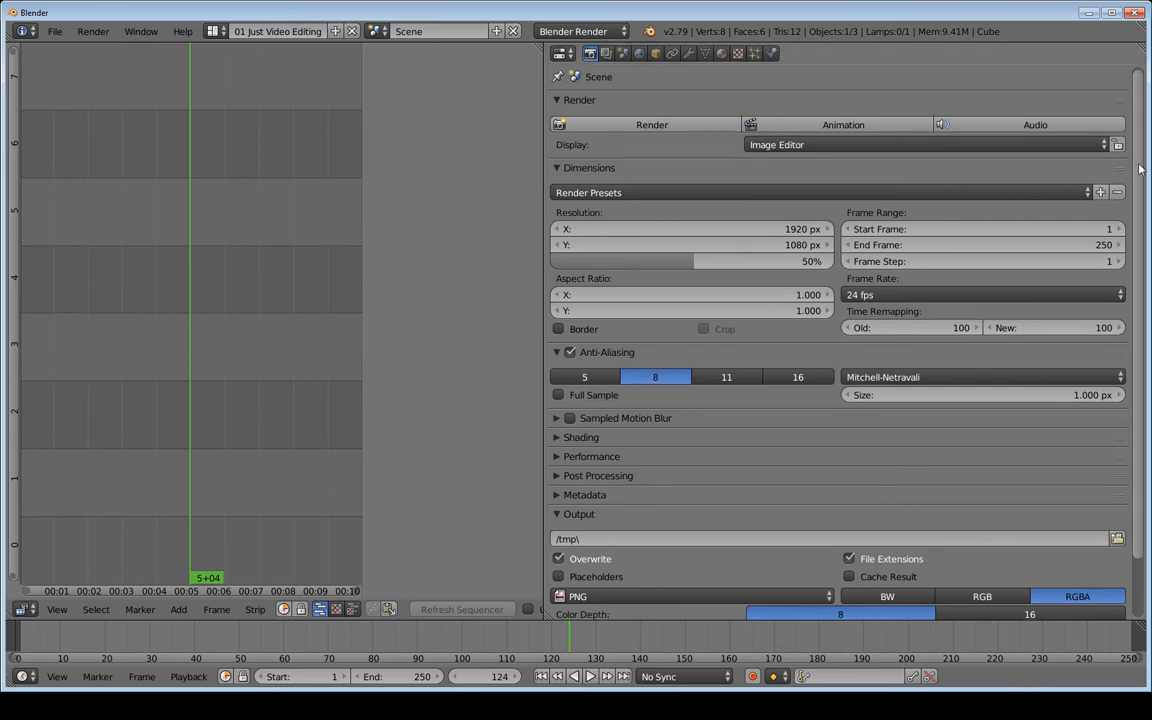
scroll(917, 307, "up", 2)
scroll(702, 288, "up", 1)
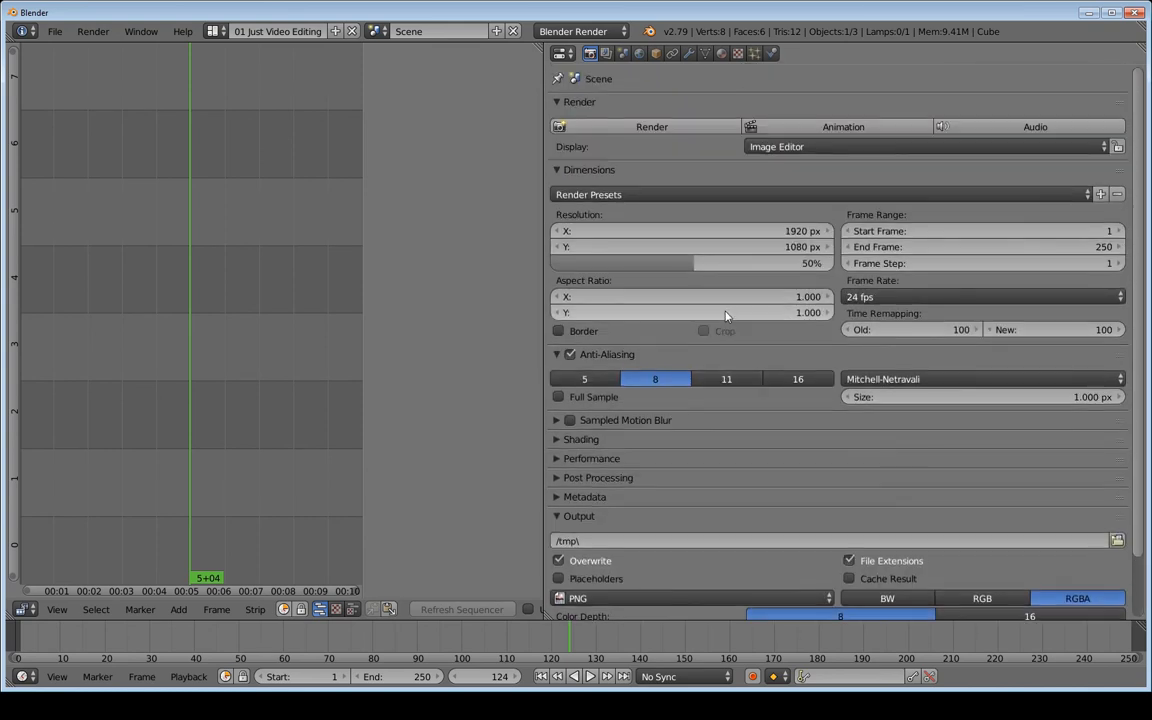
left_click(560, 102)
left_click(560, 102)
left_click(560, 102)
left_click(566, 121)
left_click(565, 121)
left_click(560, 121)
left_click(558, 121)
left_click(560, 121)
Collapse Render, then sweep-collapse Dimensions, Anti-Aliasing and Output so all headers show down to Freestyle
left_click(586, 122)
left_click(578, 104)
left_click(578, 104)
left_click(577, 103)
left_click(578, 103)
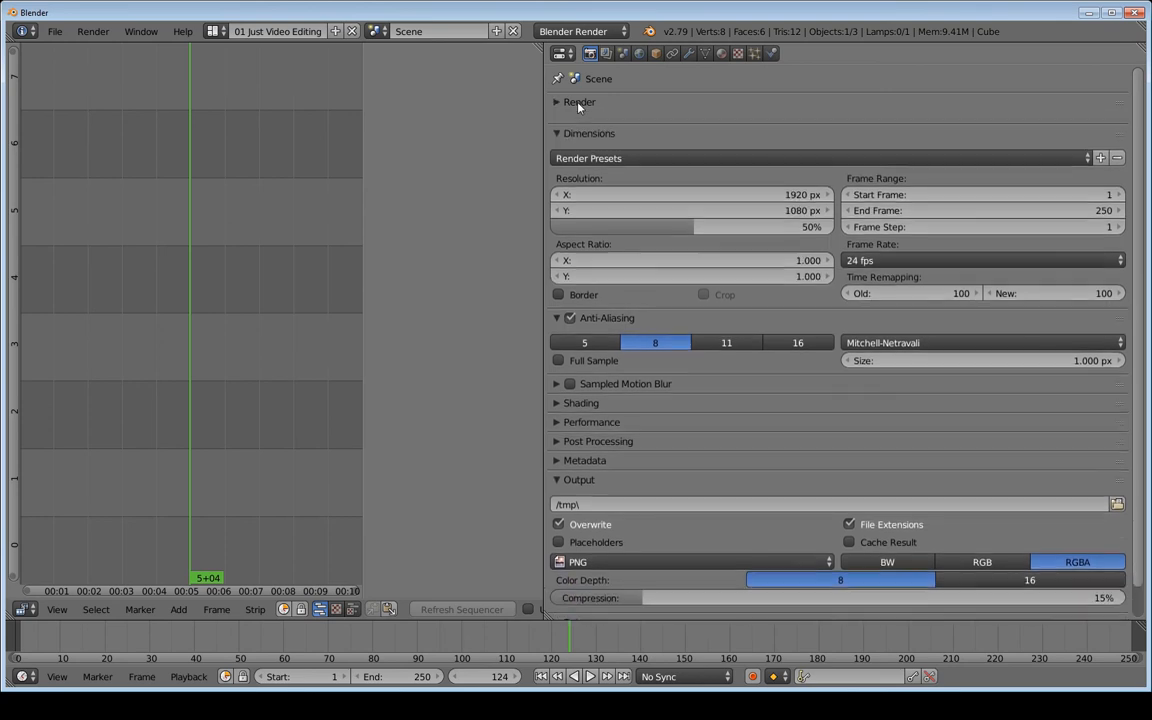
left_click(578, 103)
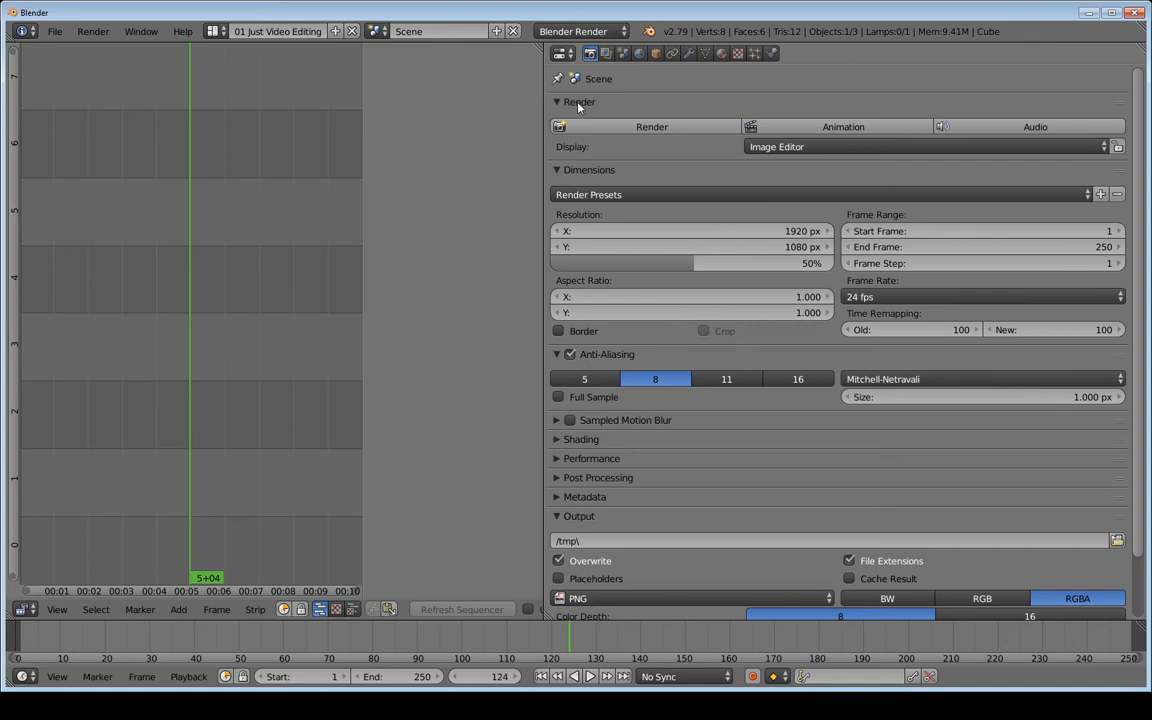
left_click(578, 103)
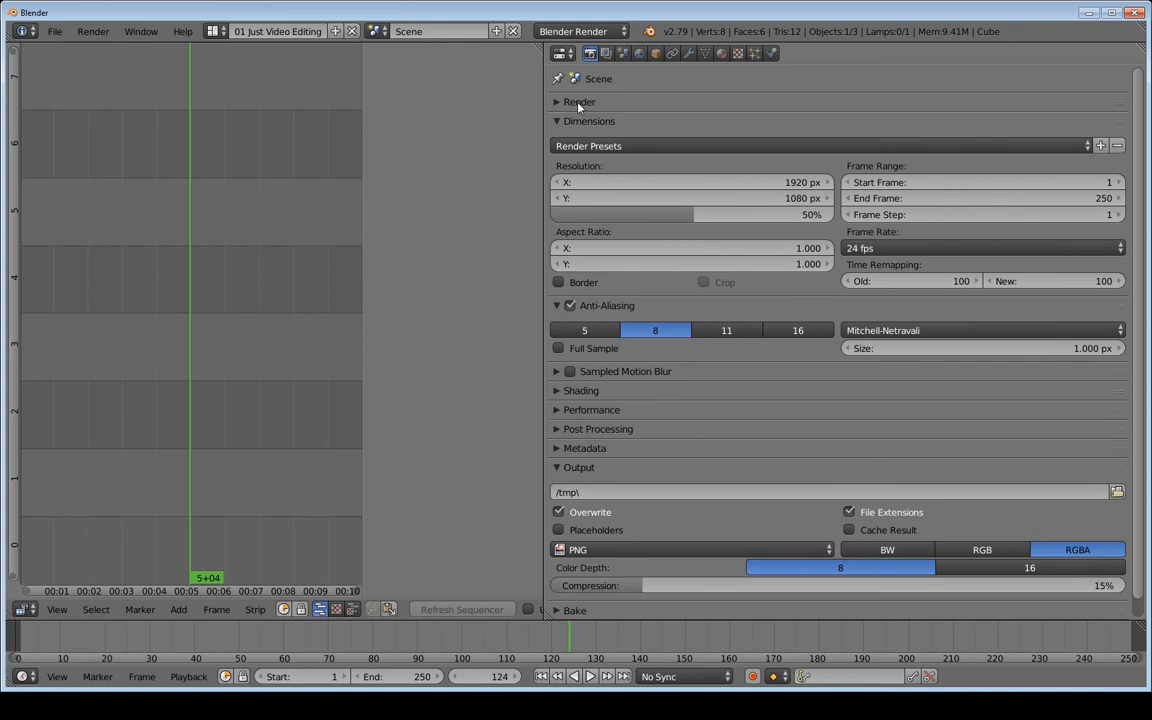
left_click_drag(578, 107, 591, 359)
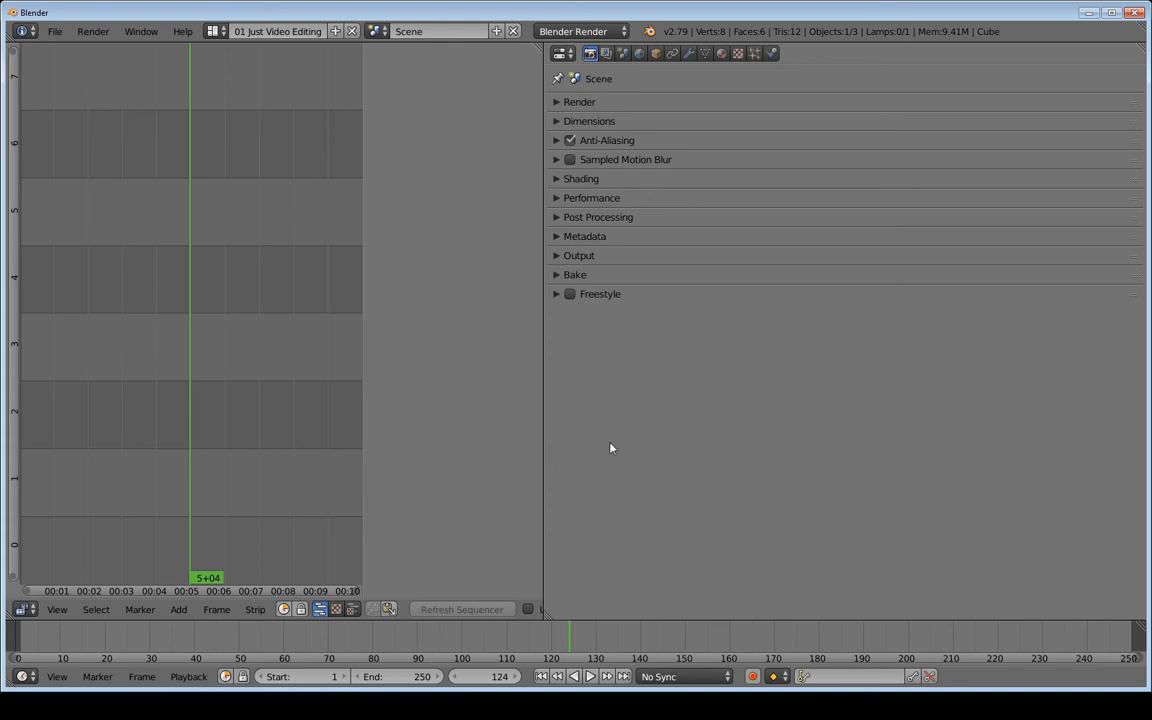
left_click(602, 297)
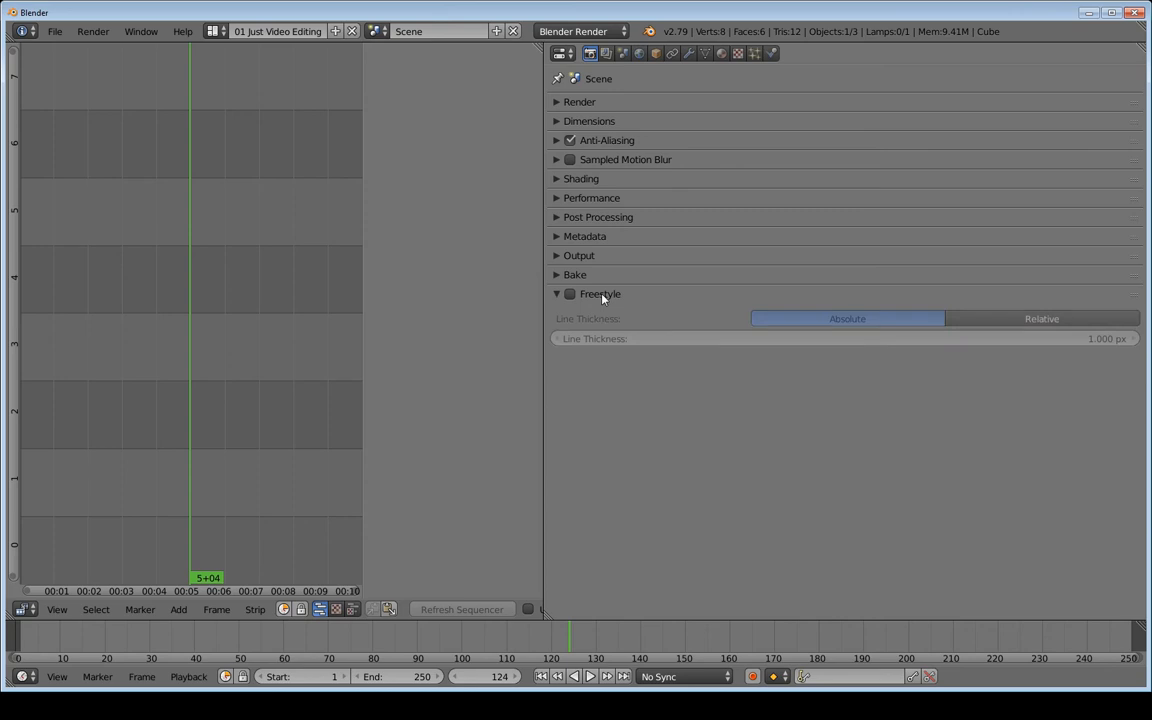
left_click_drag(600, 280, 612, 80)
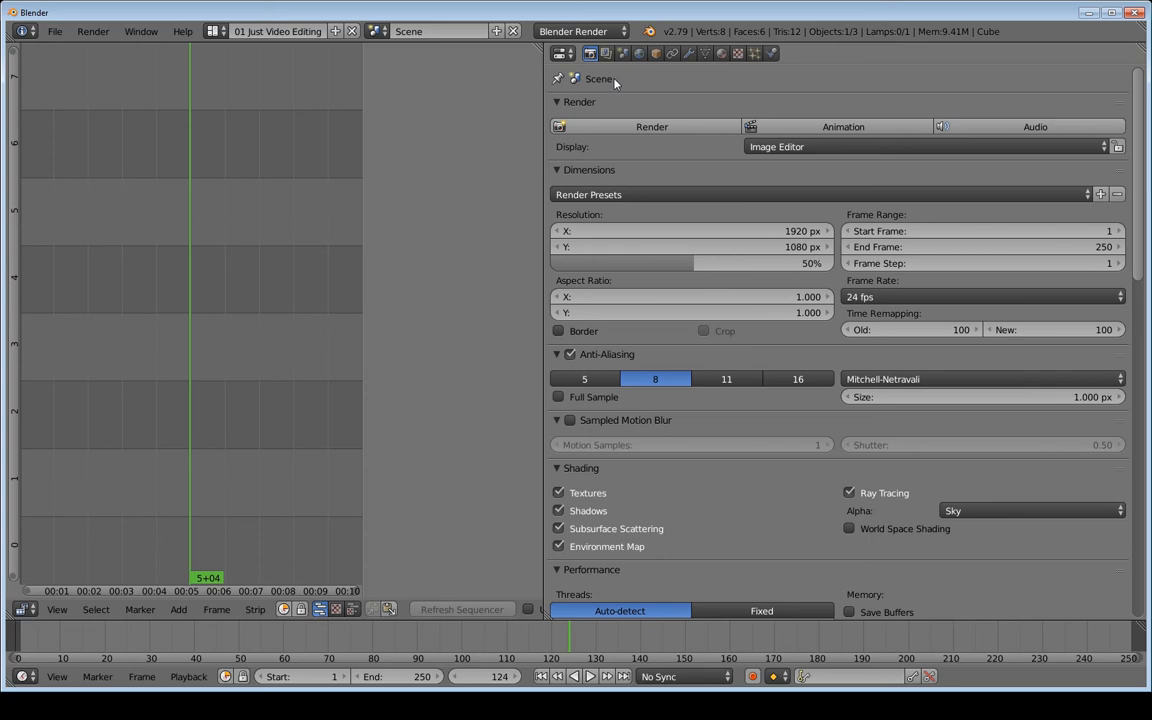
left_click_drag(584, 102, 586, 465)
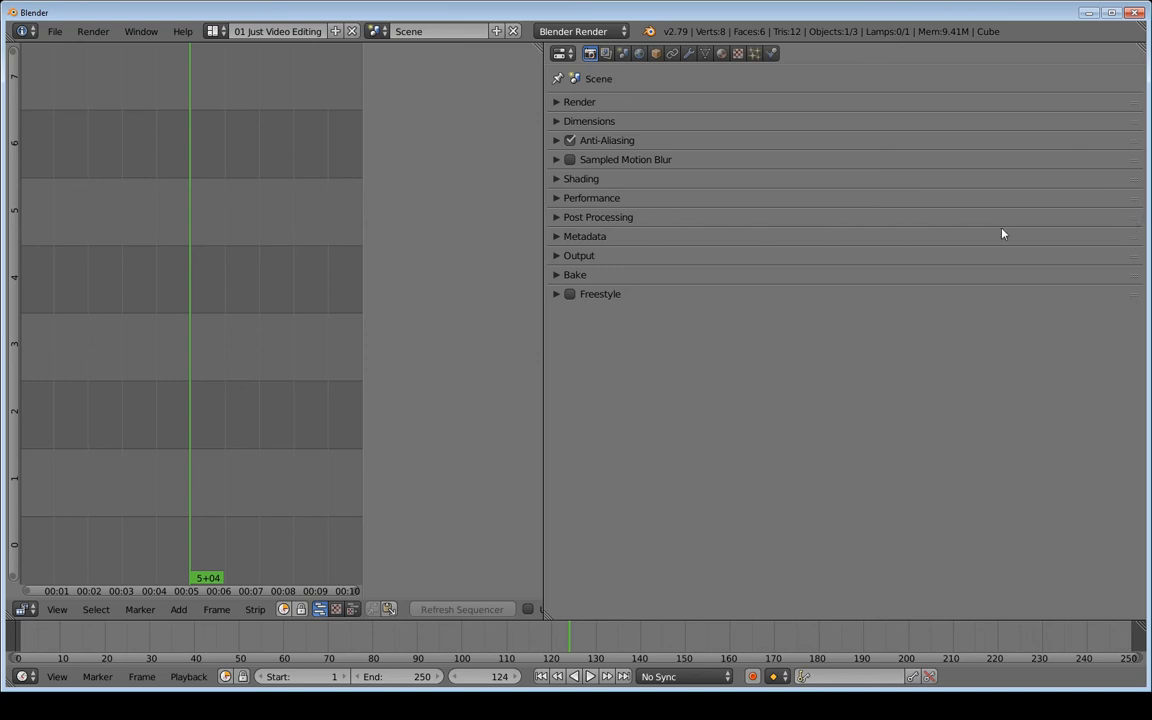
Move Post Processing to the top and place Output directly below Dimensions
left_click_drag(1133, 217, 1139, 100)
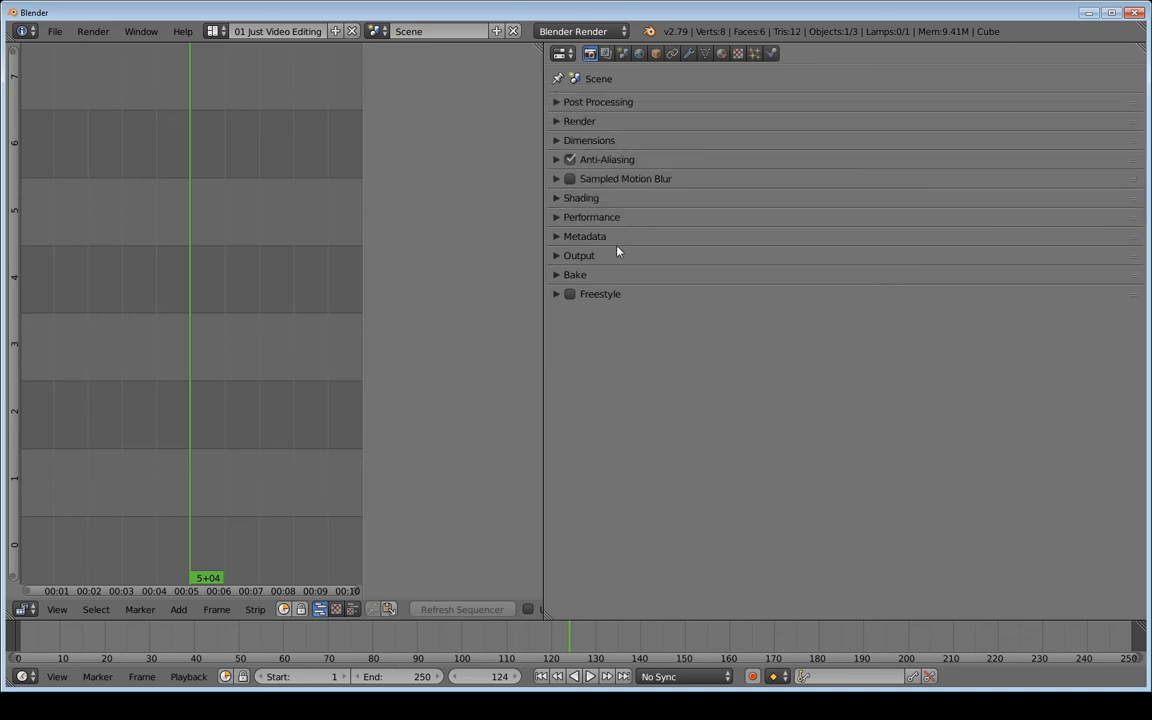
left_click_drag(1134, 256, 1134, 158)
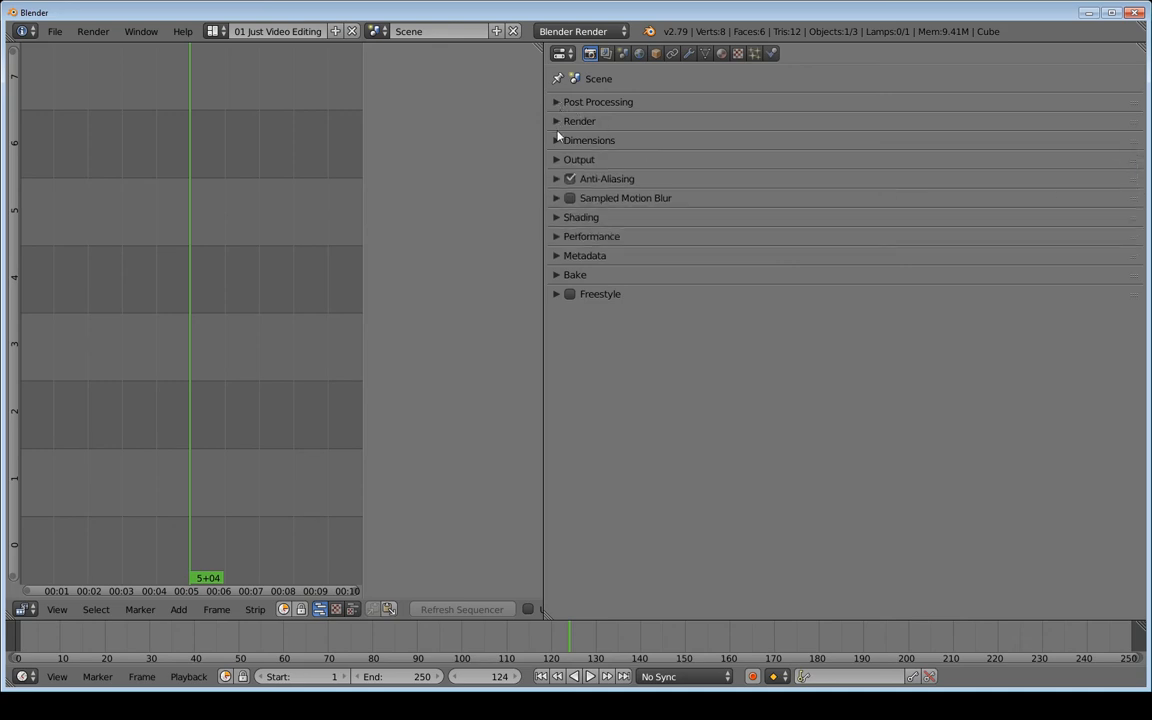
left_click(569, 177)
left_click(557, 102)
left_click(557, 102)
Turn Compositing off and Sequencer on in Post Processing, collapse it, and expand Render
left_click(599, 104)
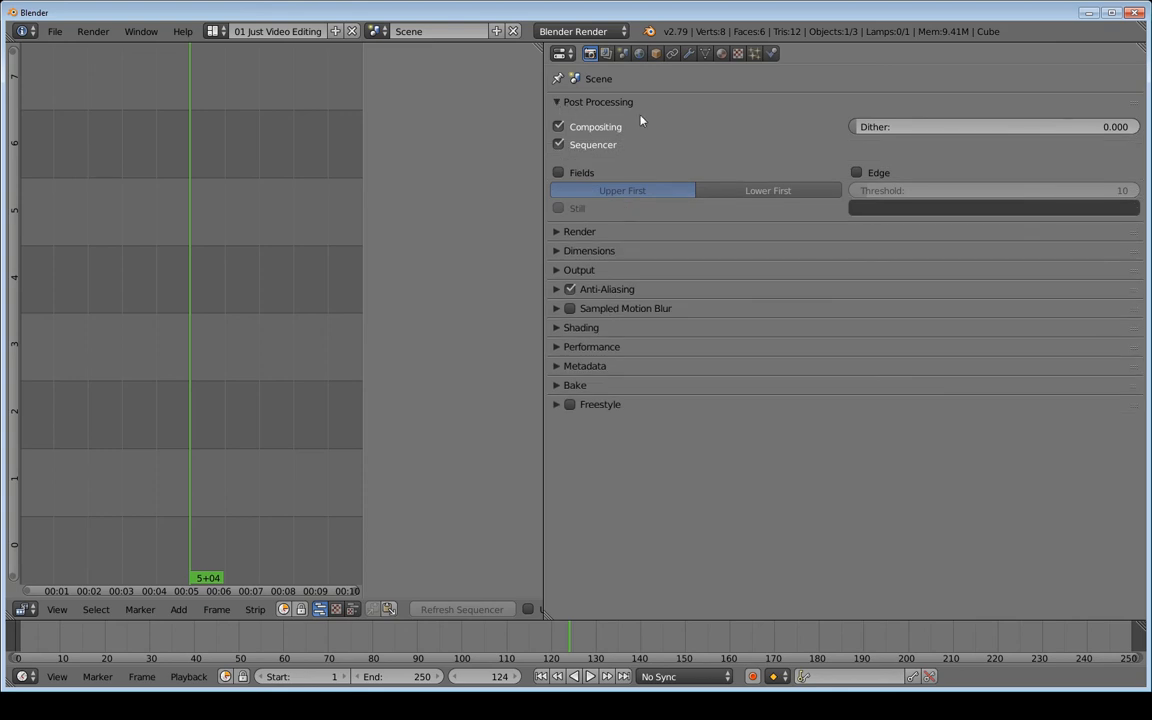
left_click(558, 128)
left_click(558, 146)
left_click(558, 127)
left_click(558, 145)
left_click(566, 127)
left_click(558, 102)
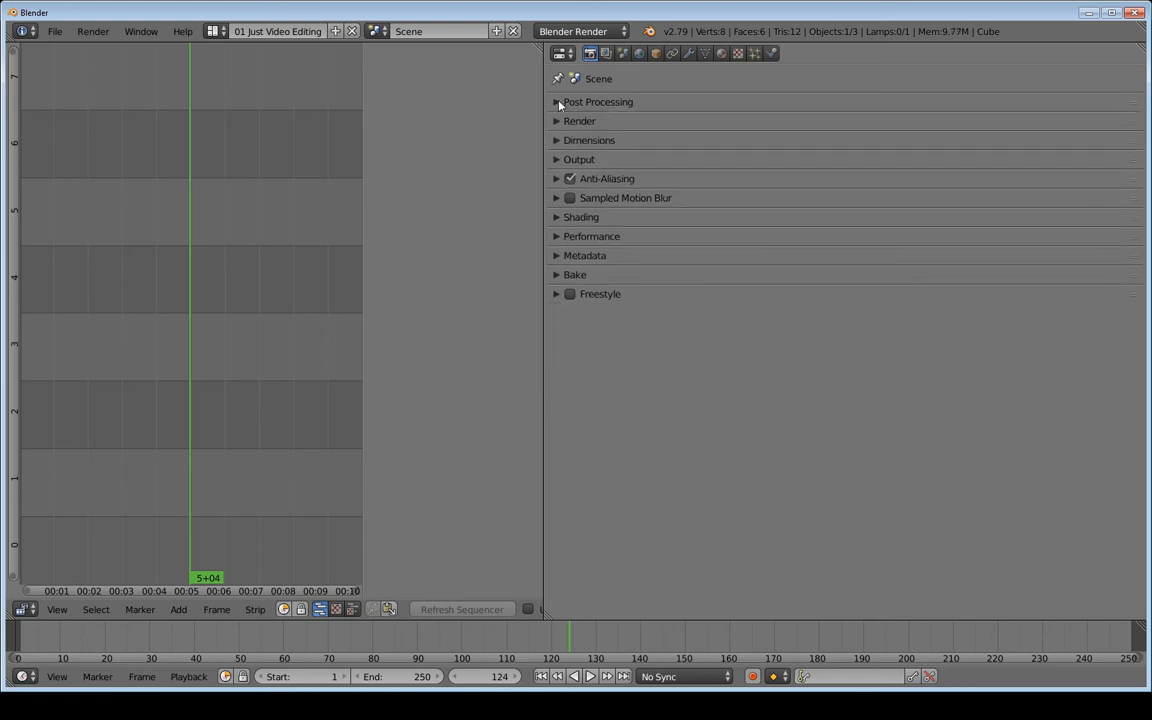
left_click(557, 122)
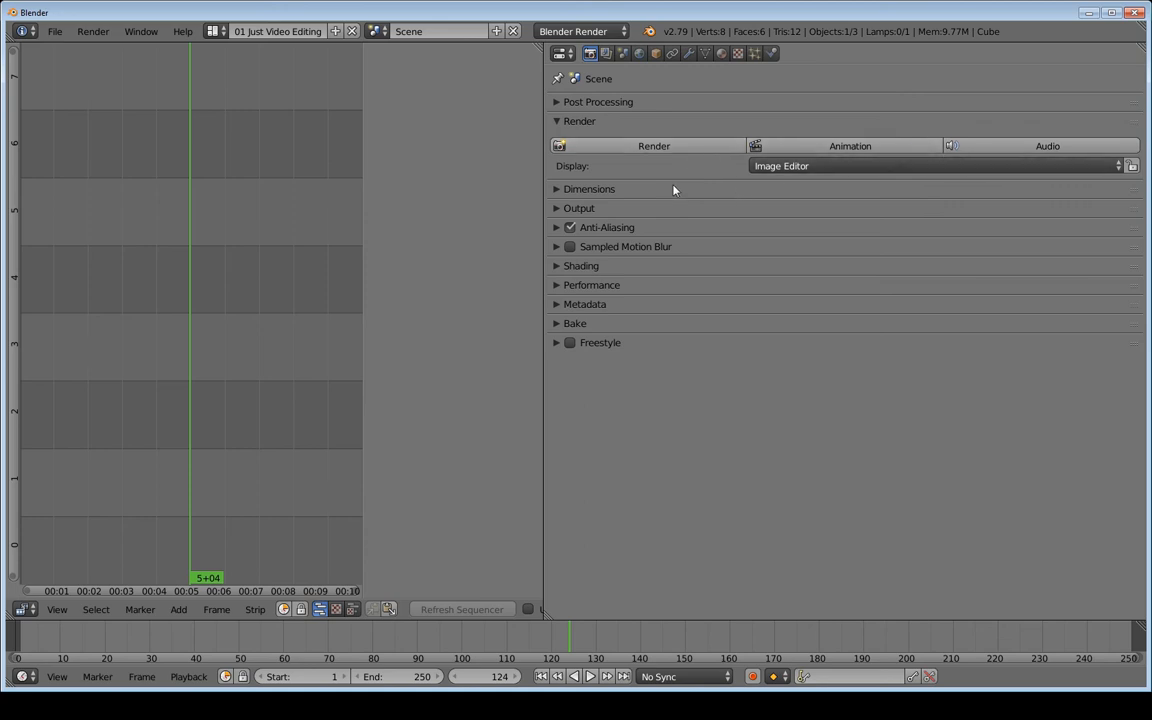
Switch the render Display option to Keep UI and collapse the Render panel
left_click(816, 168)
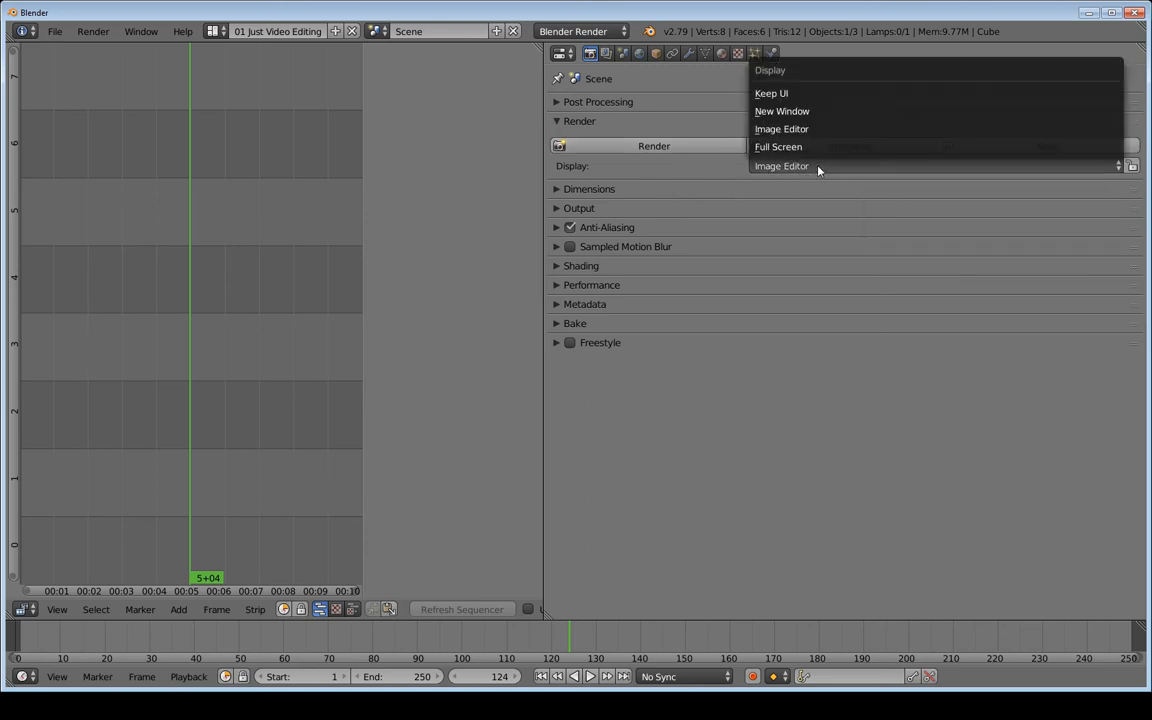
left_click(801, 96)
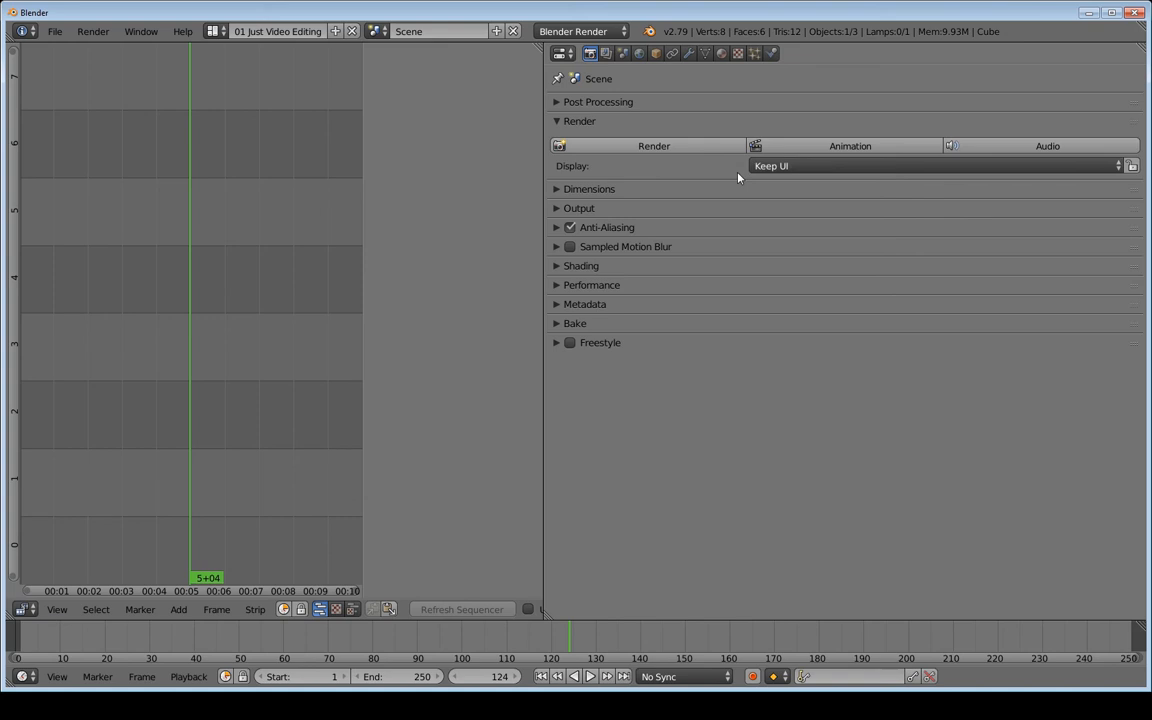
left_click(557, 123)
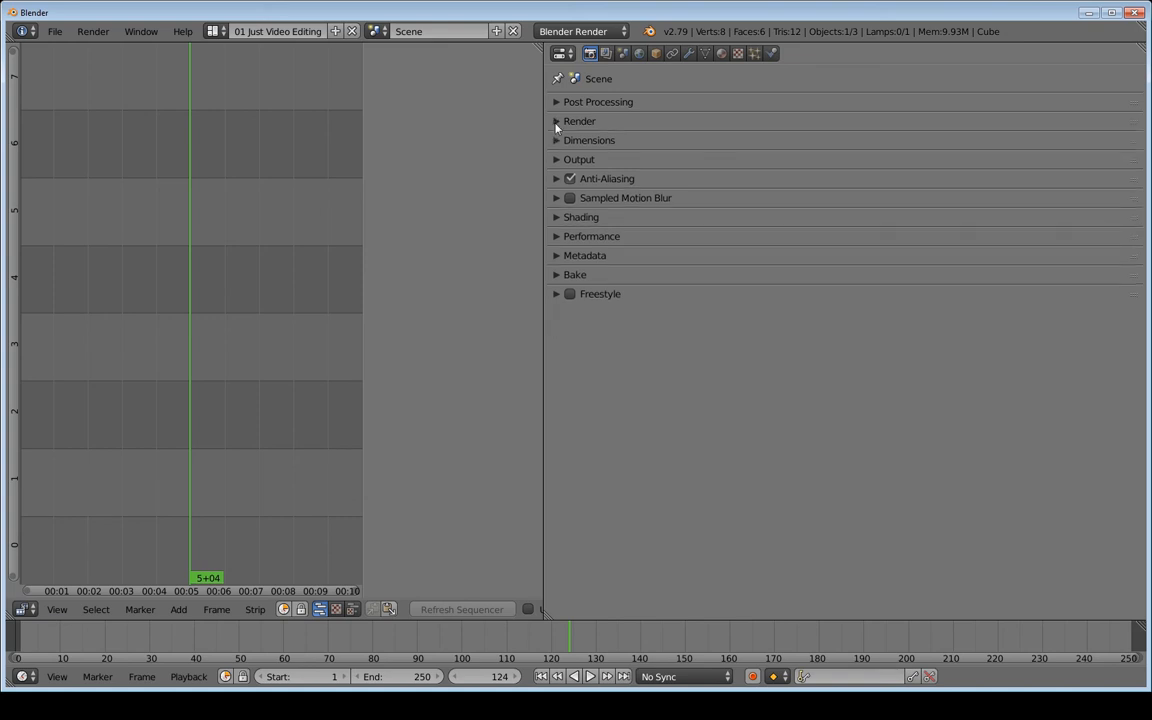
Open Dimensions and set the resolution scale to 100%, cancelling a trial drag
left_click(560, 141)
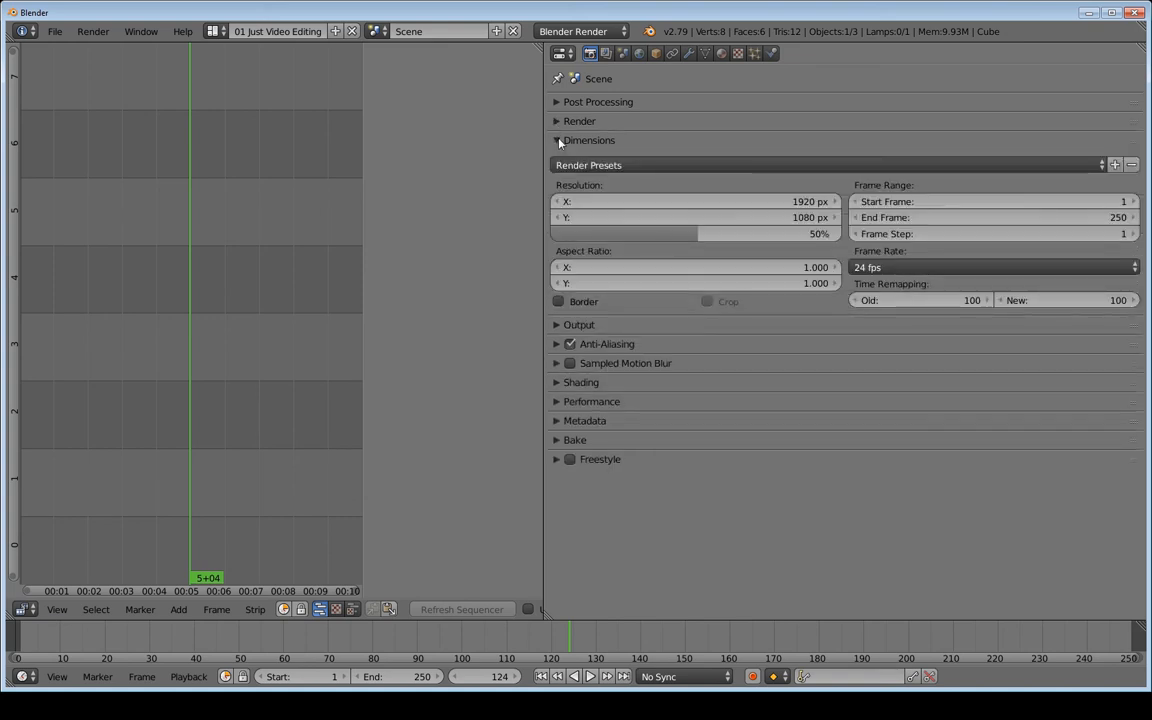
left_click(627, 166)
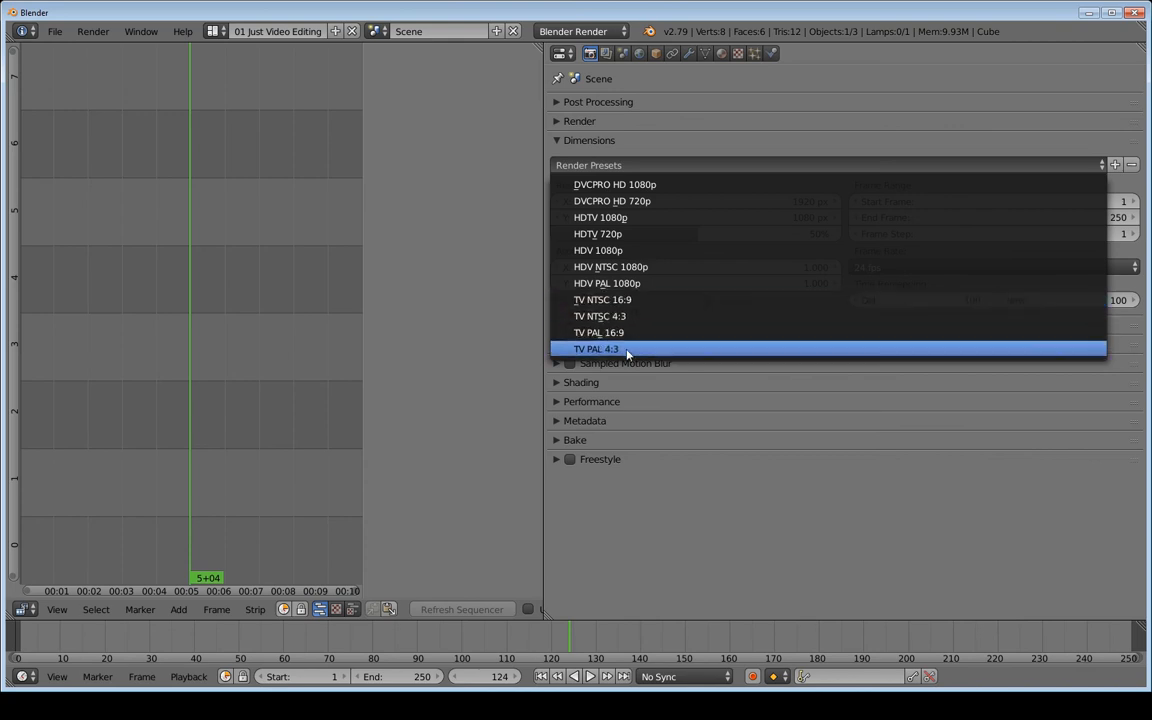
left_click(667, 171)
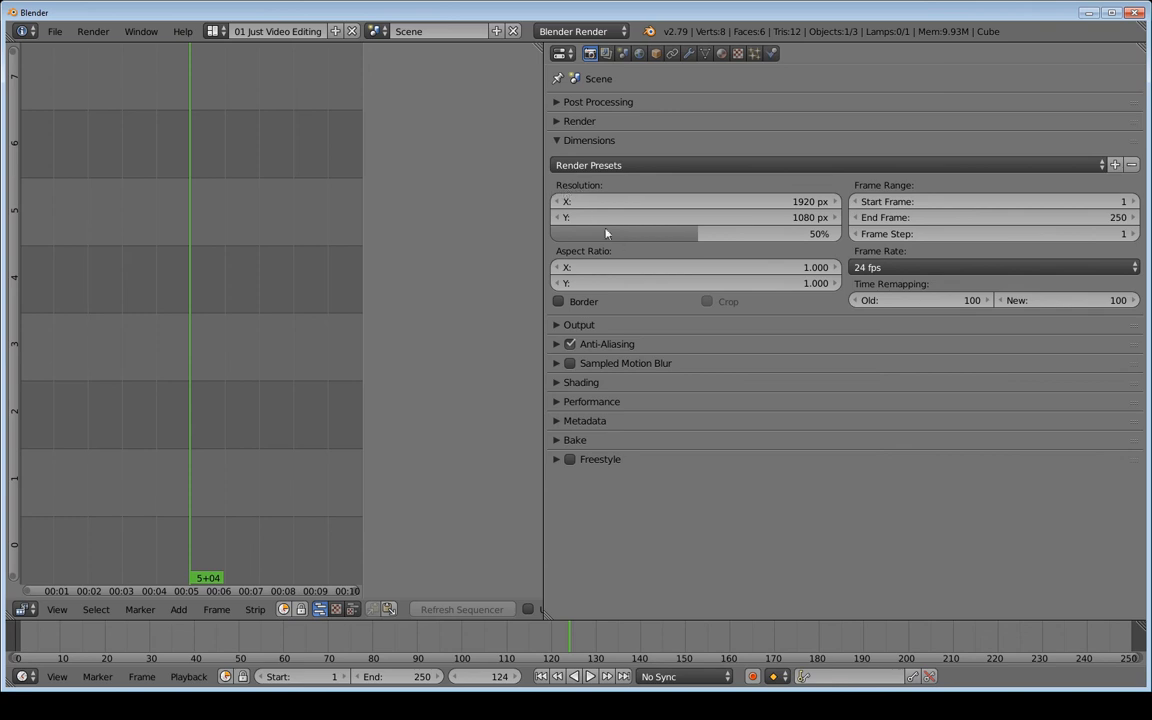
left_click(703, 240)
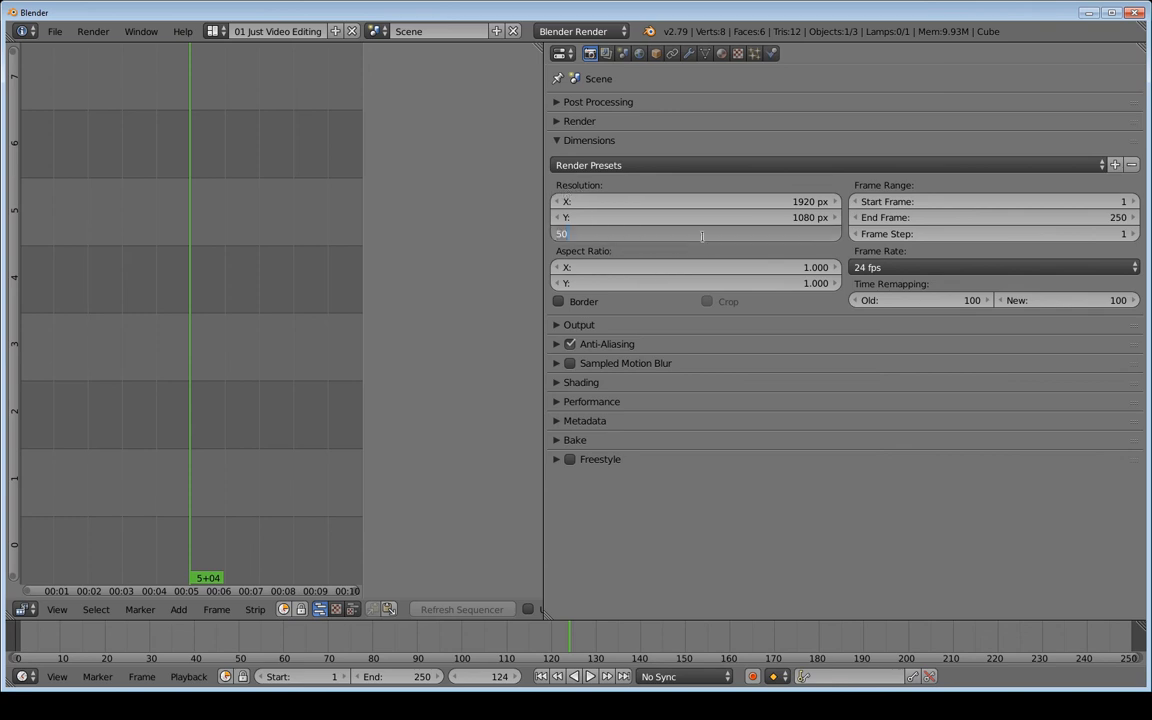
type("100")
key("Return")
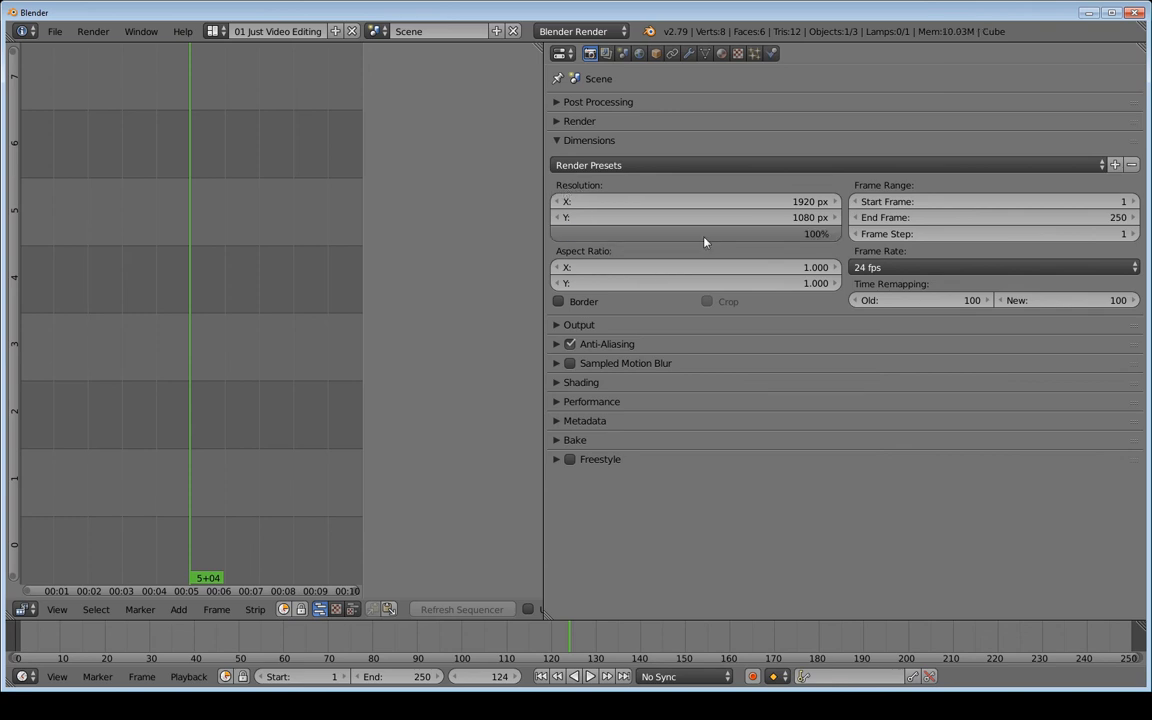
left_click_drag(807, 237, 670, 236)
right_click(670, 236)
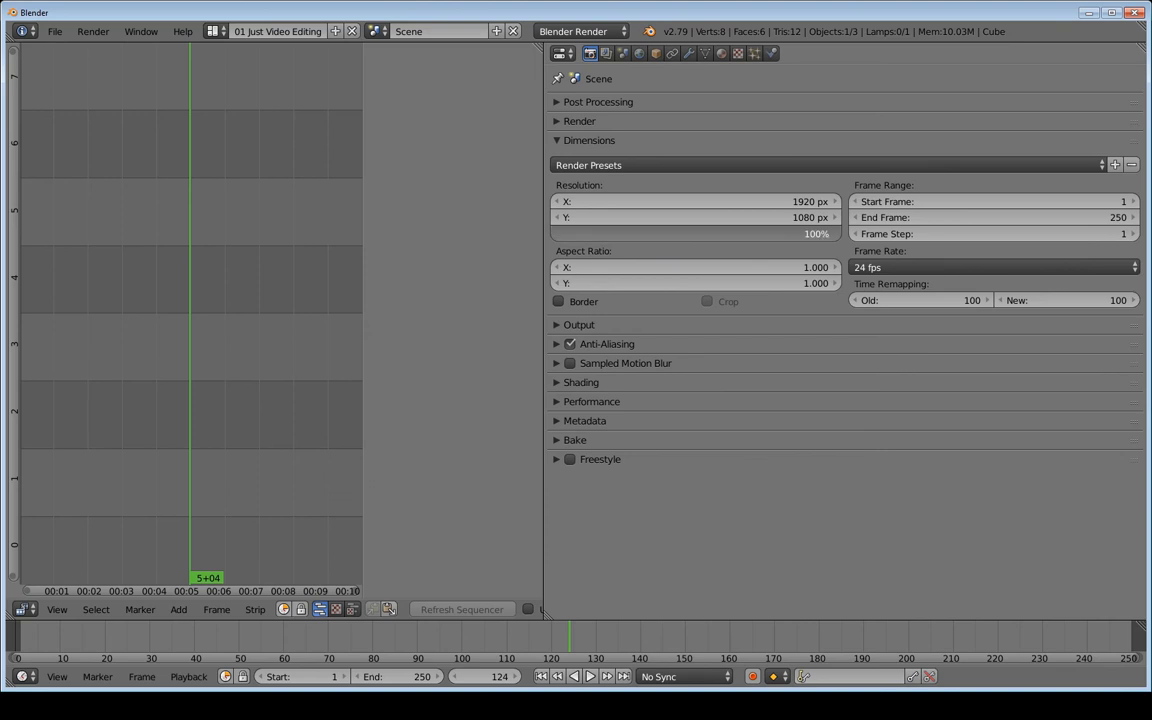
Try a 50% scale, restore 100%, keep 24 fps, and collapse Dimensions
left_click_drag(770, 233, 688, 234)
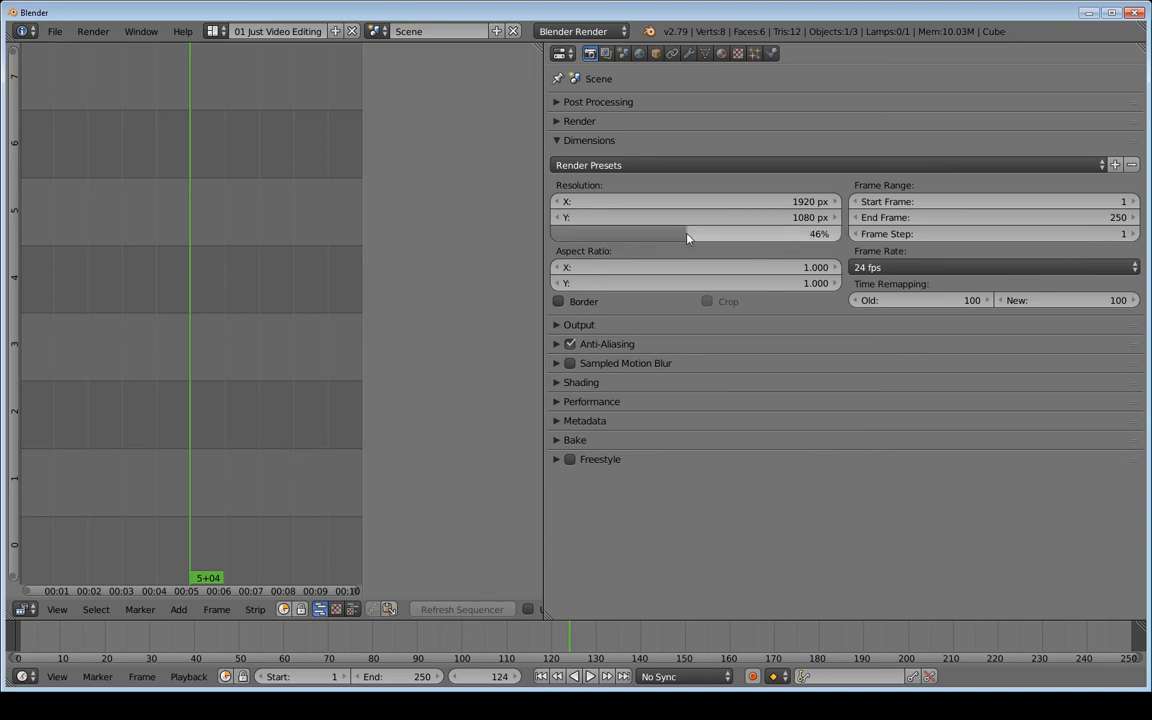
left_click(690, 233)
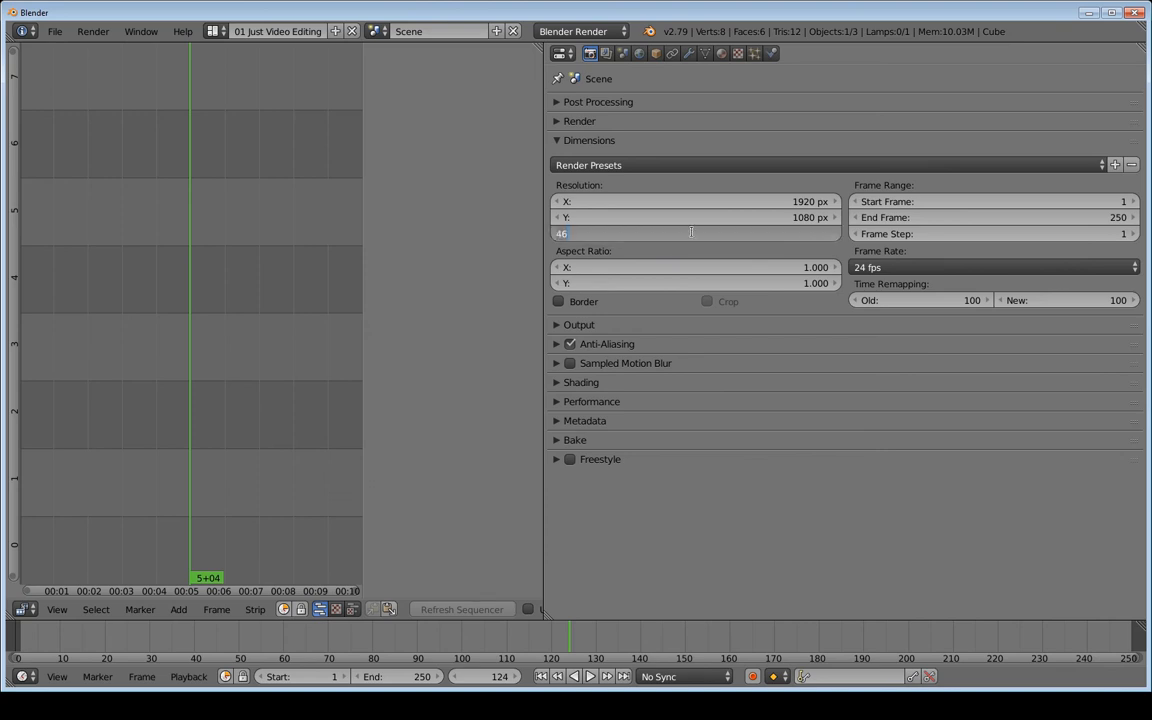
type("50")
key("Return")
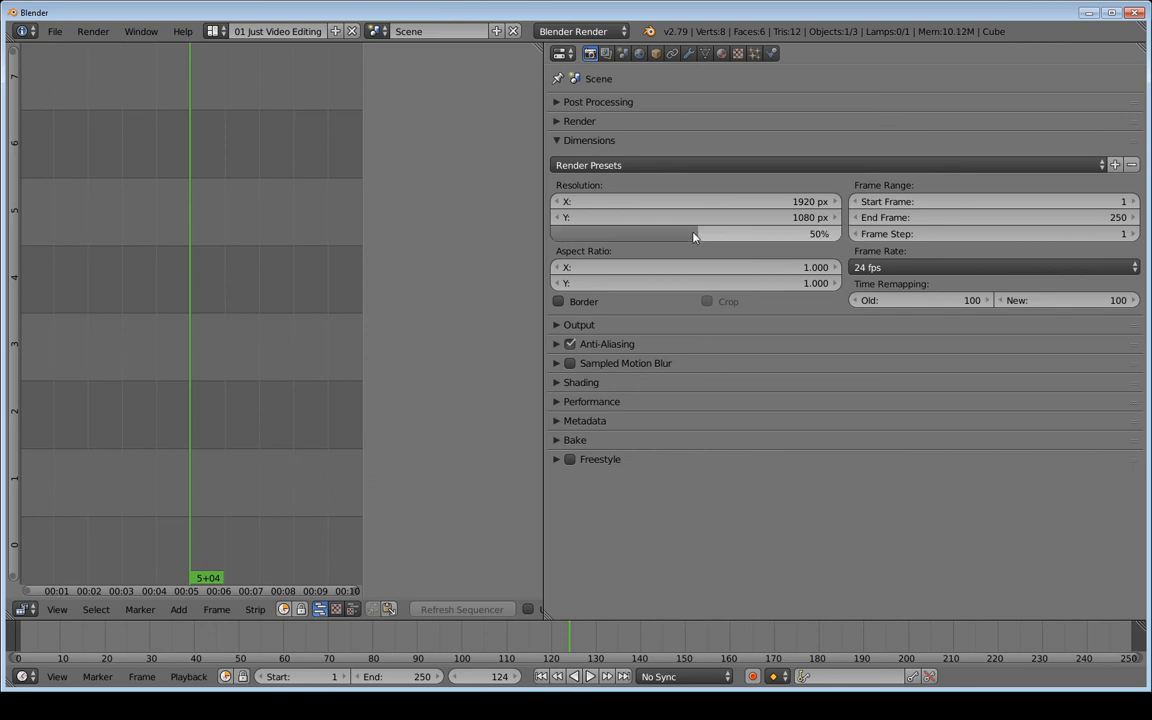
left_click(690, 232)
type("11")
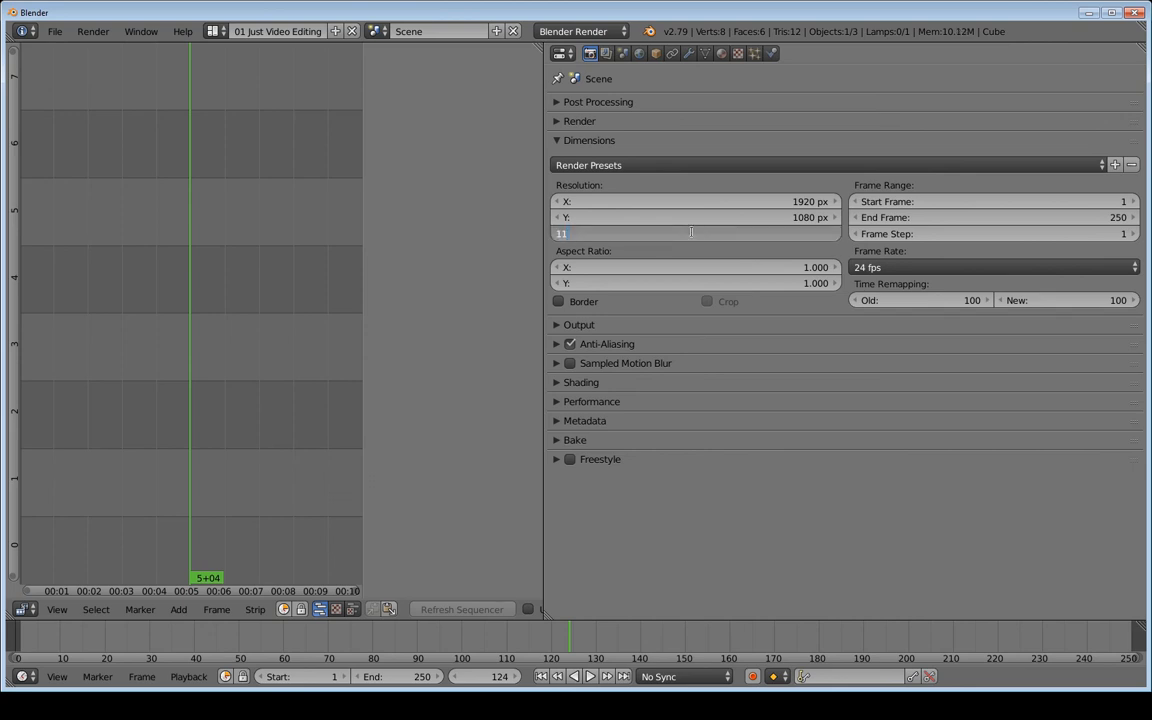
type("00")
key("Return")
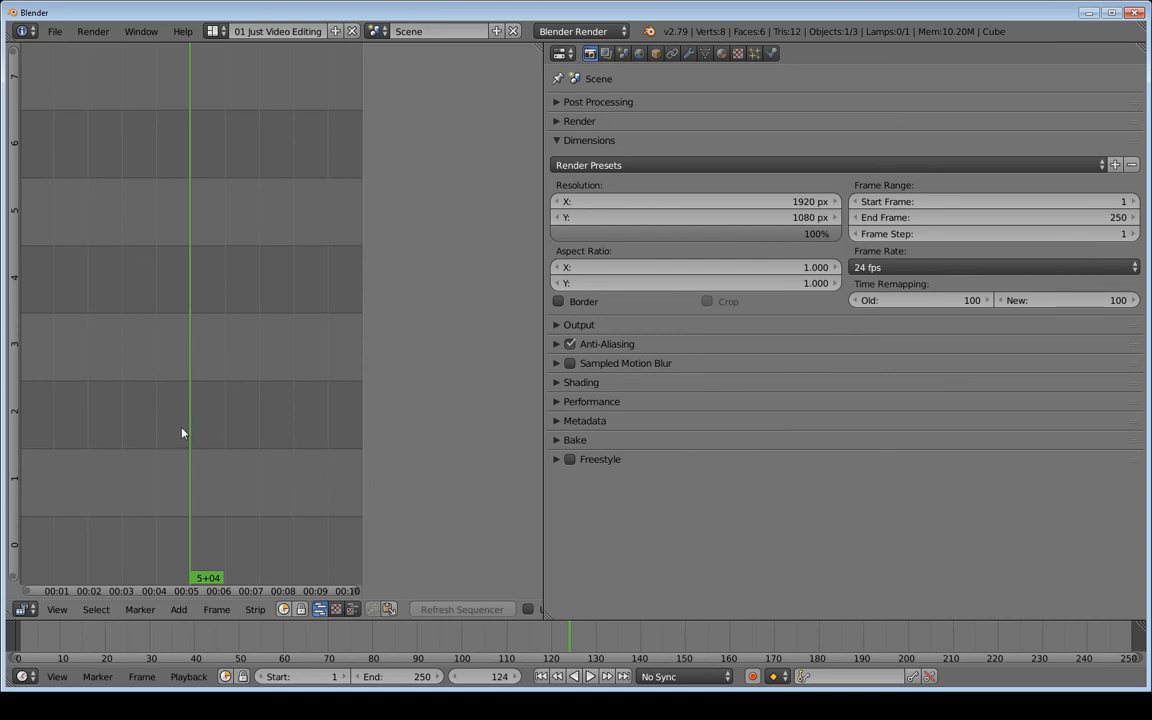
left_click(882, 272)
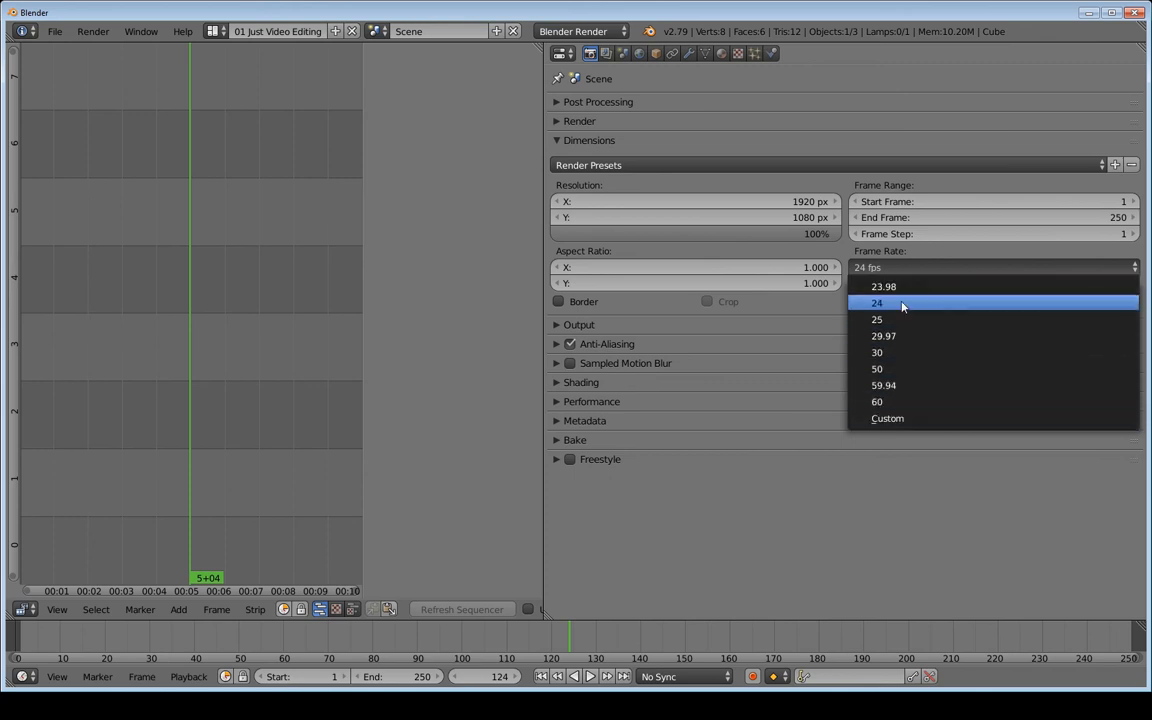
left_click(557, 141)
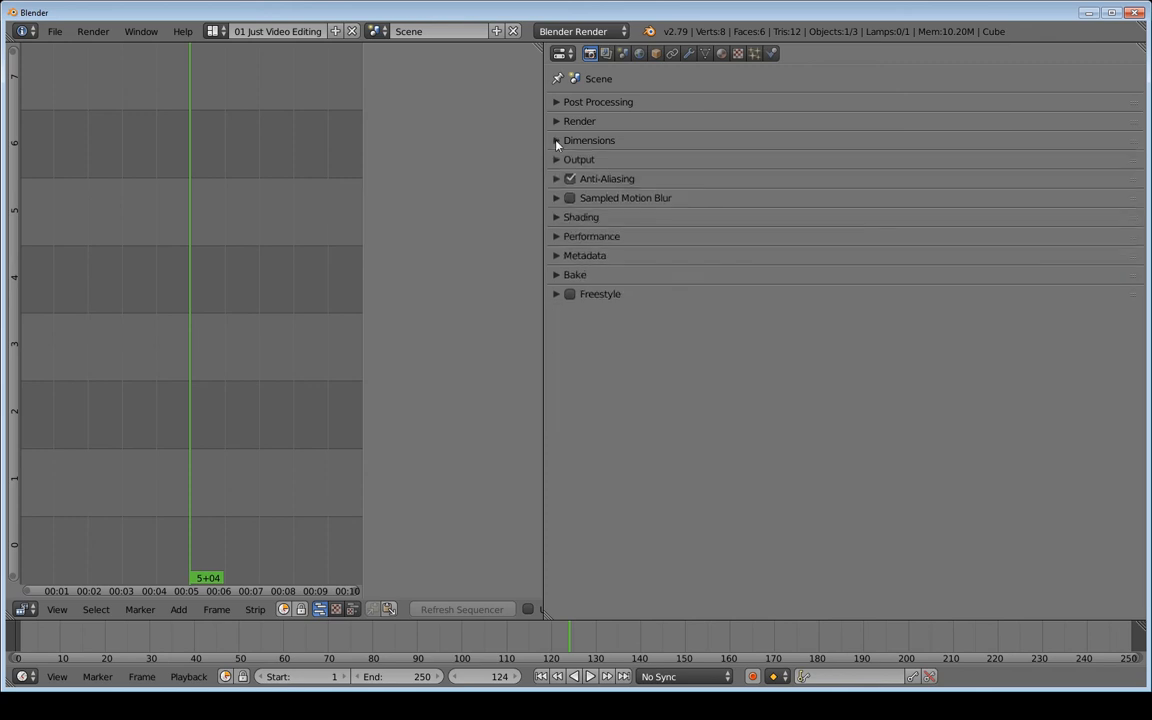
Set the output path to //Renders and turn off Overwrite
left_click(557, 160)
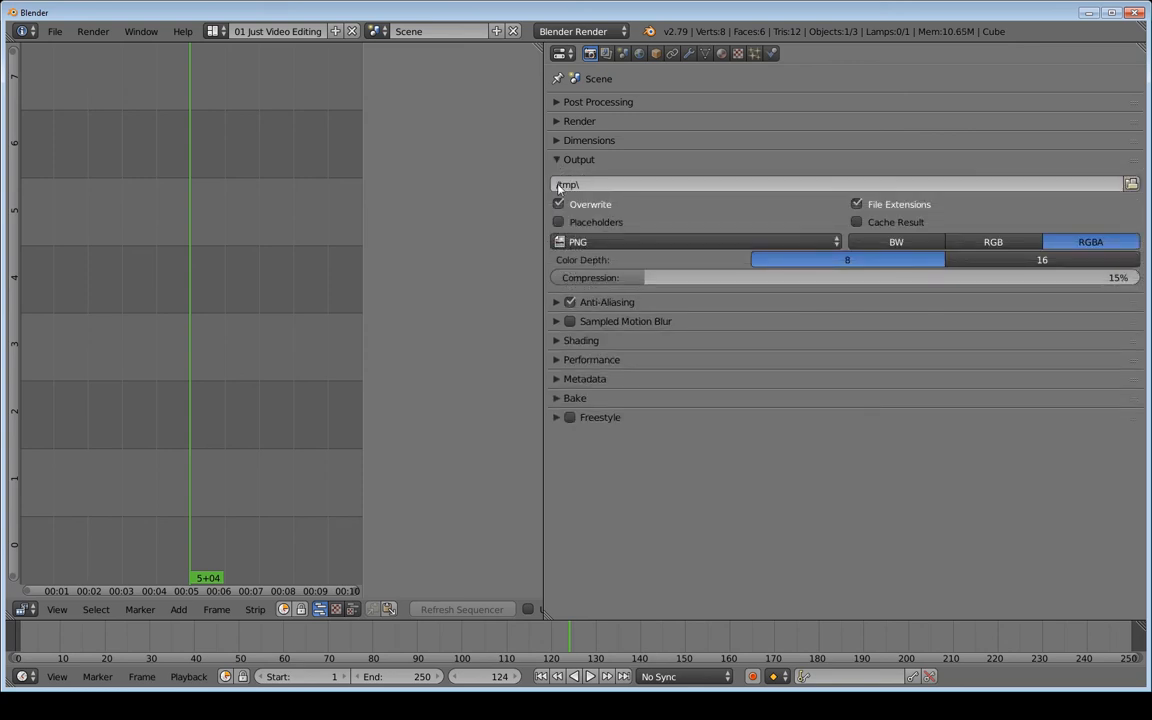
left_click(599, 186)
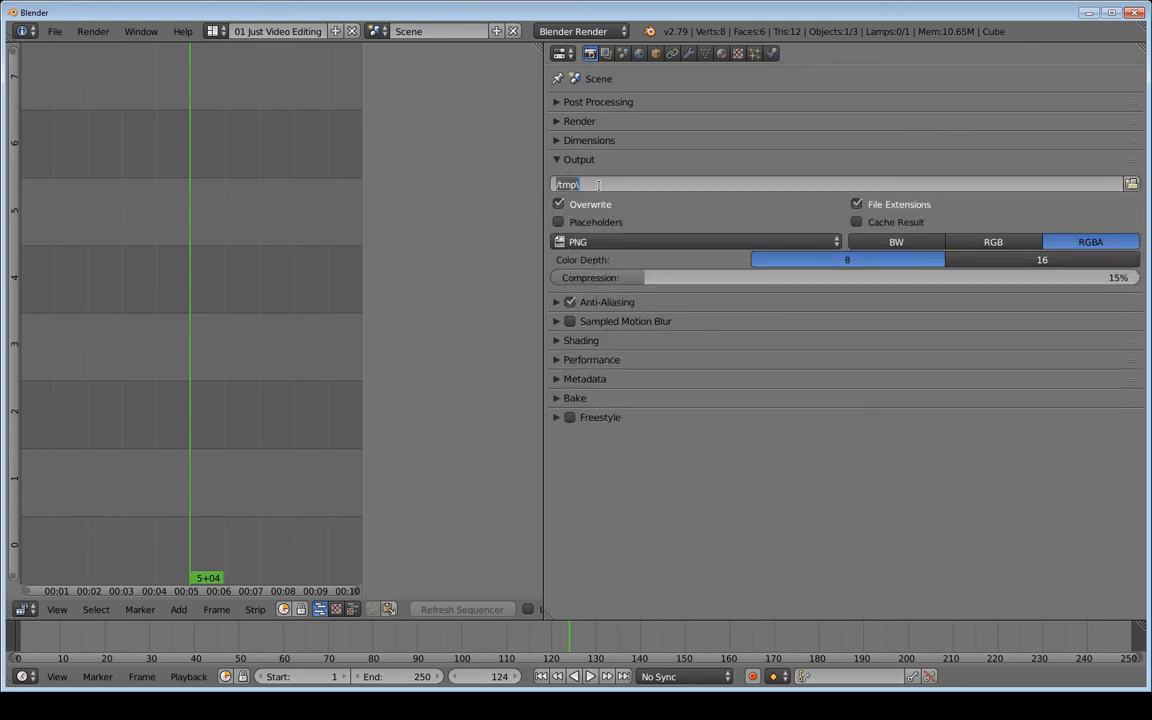
type("//Renders")
key("Return")
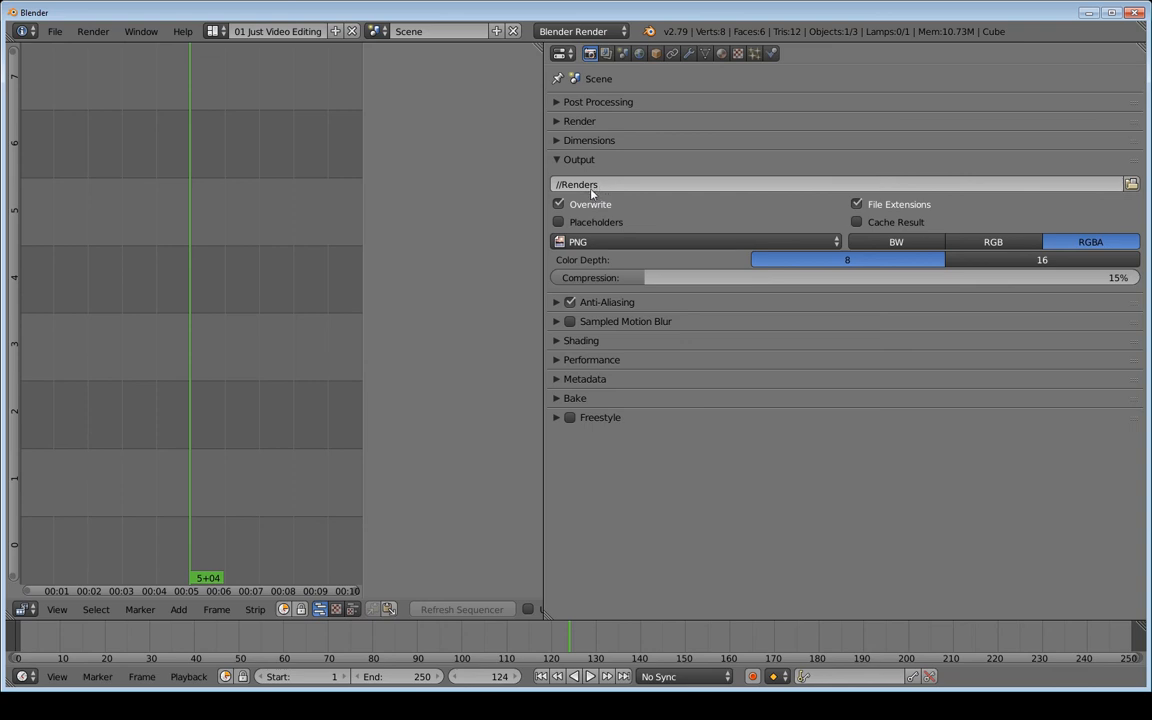
left_click(563, 205)
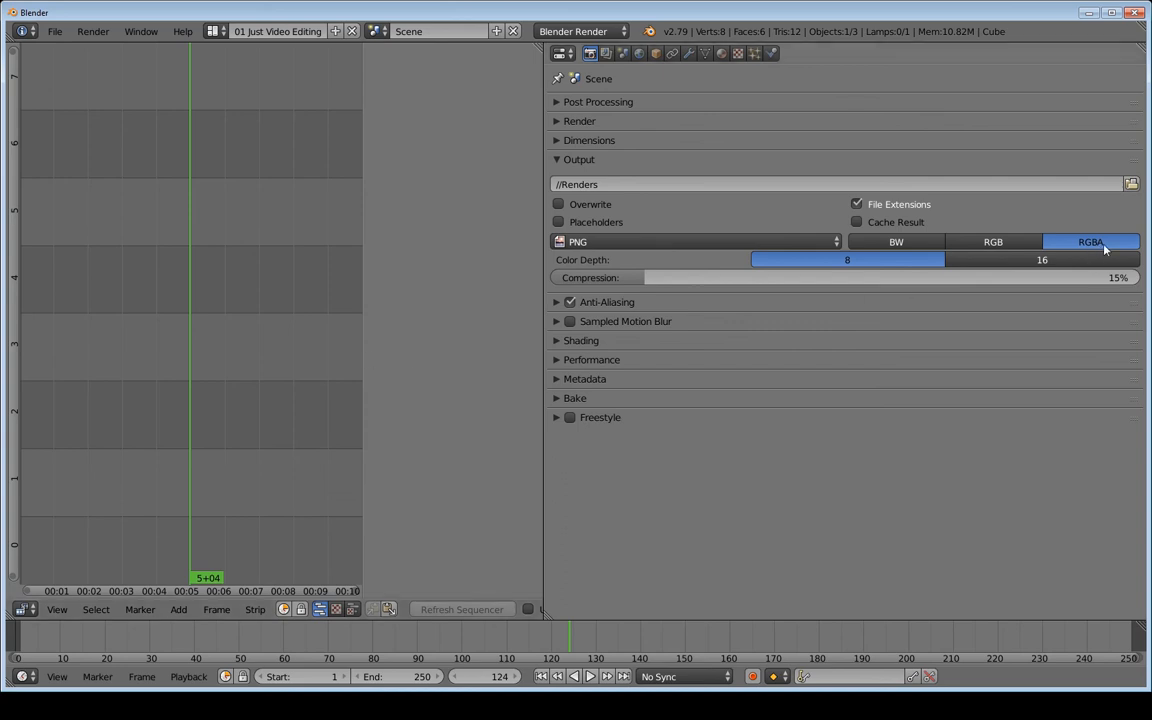
Toggle the colour mode to RGB and back to RGBA
left_click(995, 246)
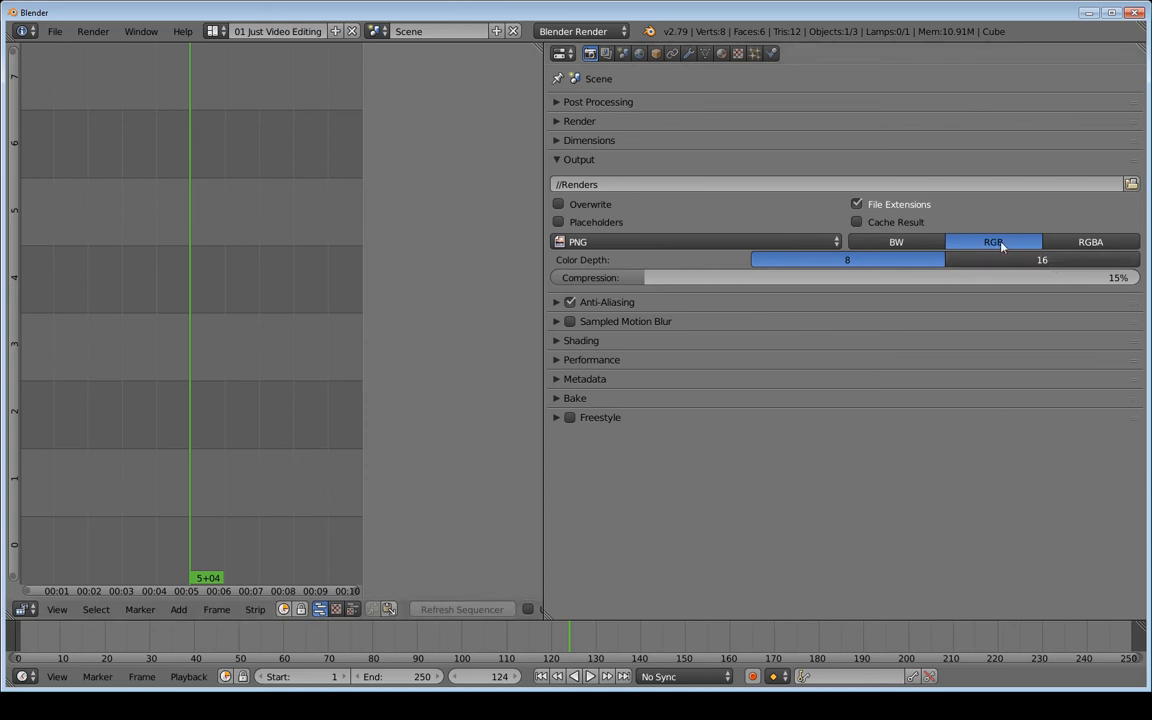
left_click(1083, 243)
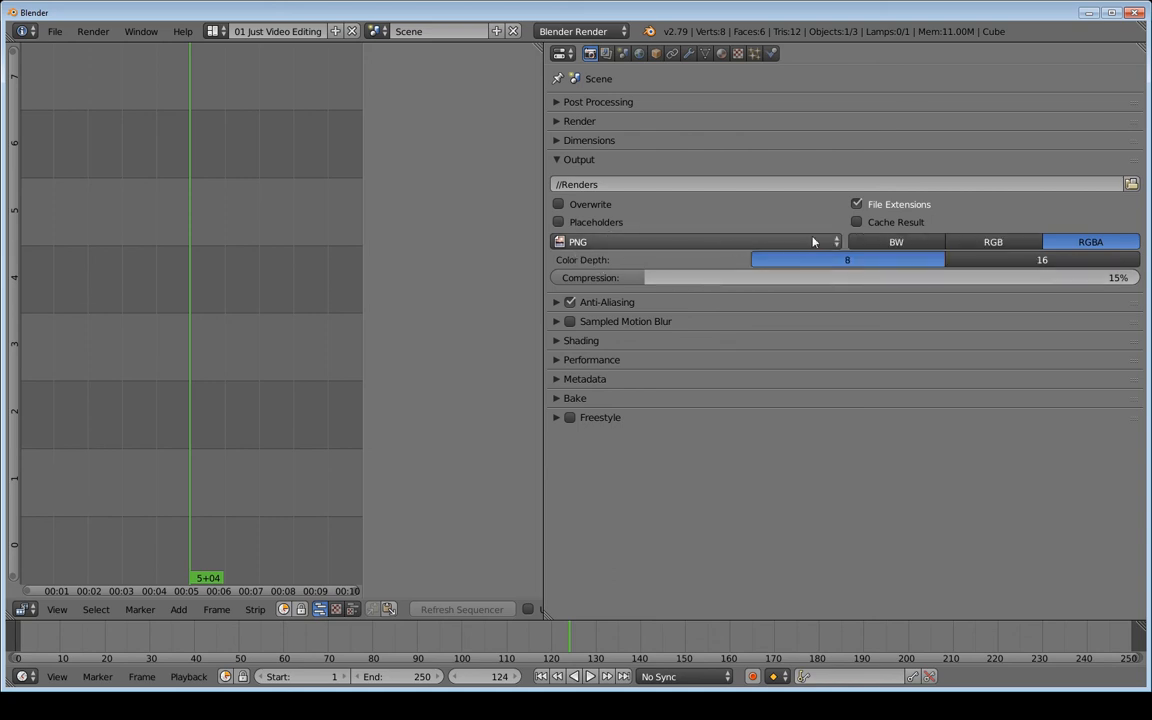
left_click(641, 248)
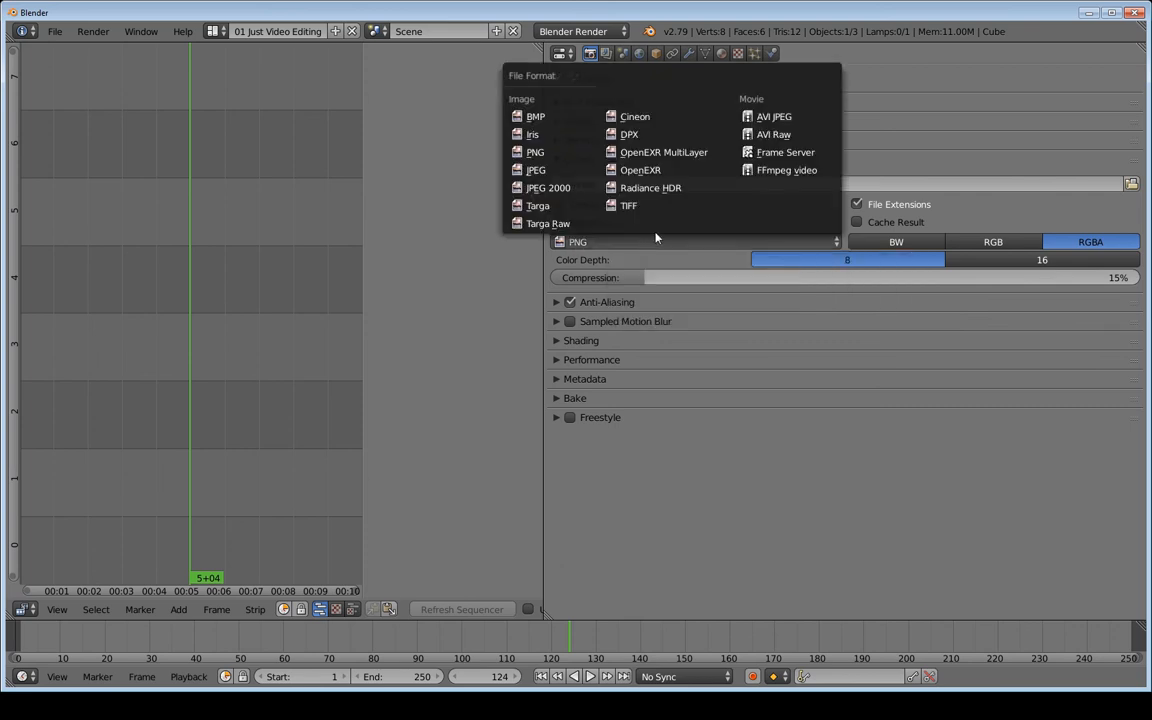
Change the file format to FFmpeg video with RGB, leaving Overwrite off
left_click(789, 172)
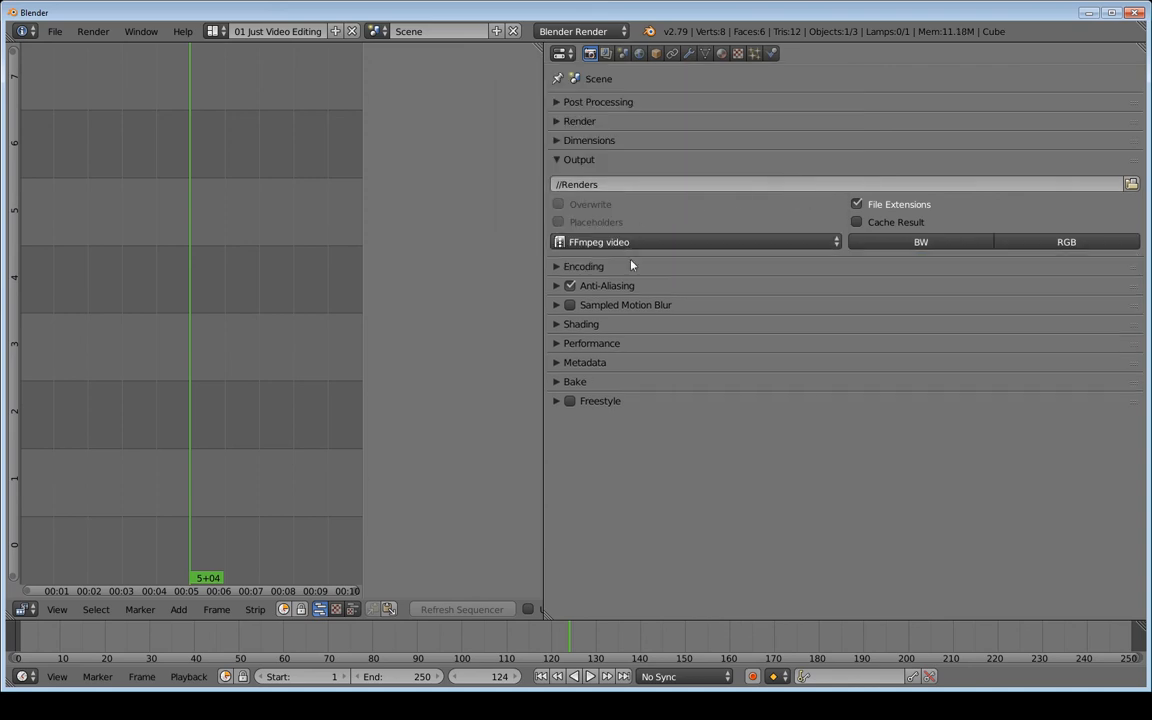
left_click(1085, 245)
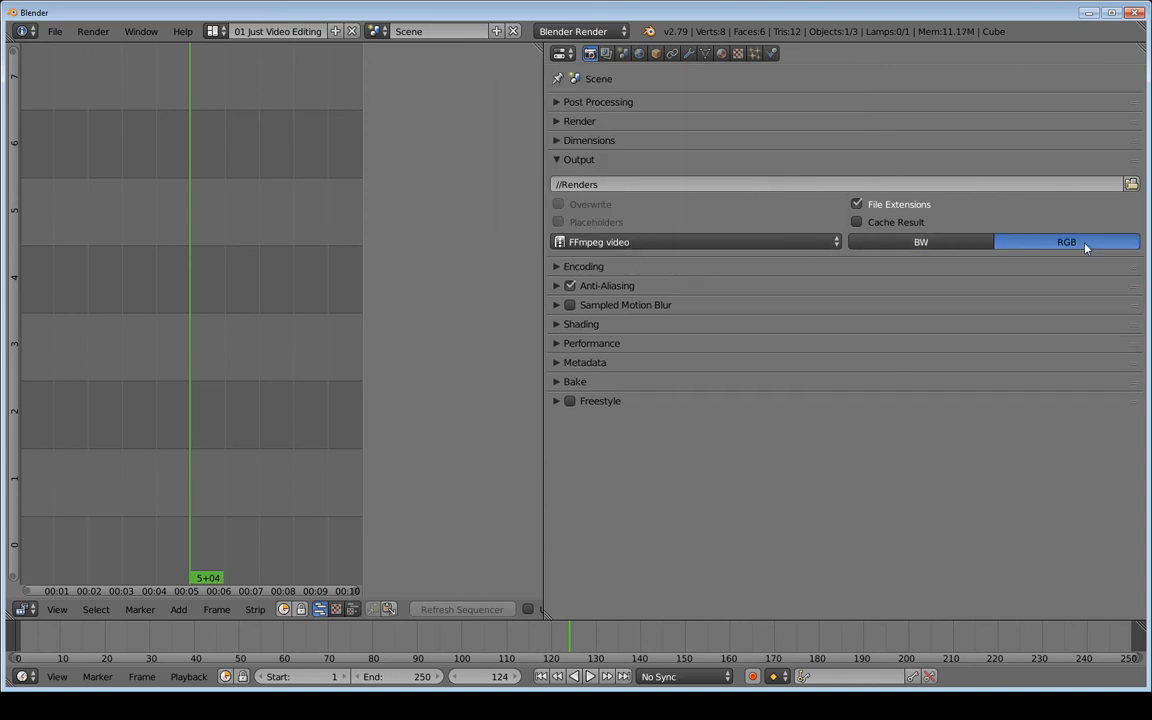
left_click(560, 205)
left_click(582, 210)
Expand Encoding and apply the h264 in MP4 preset
left_click(559, 267)
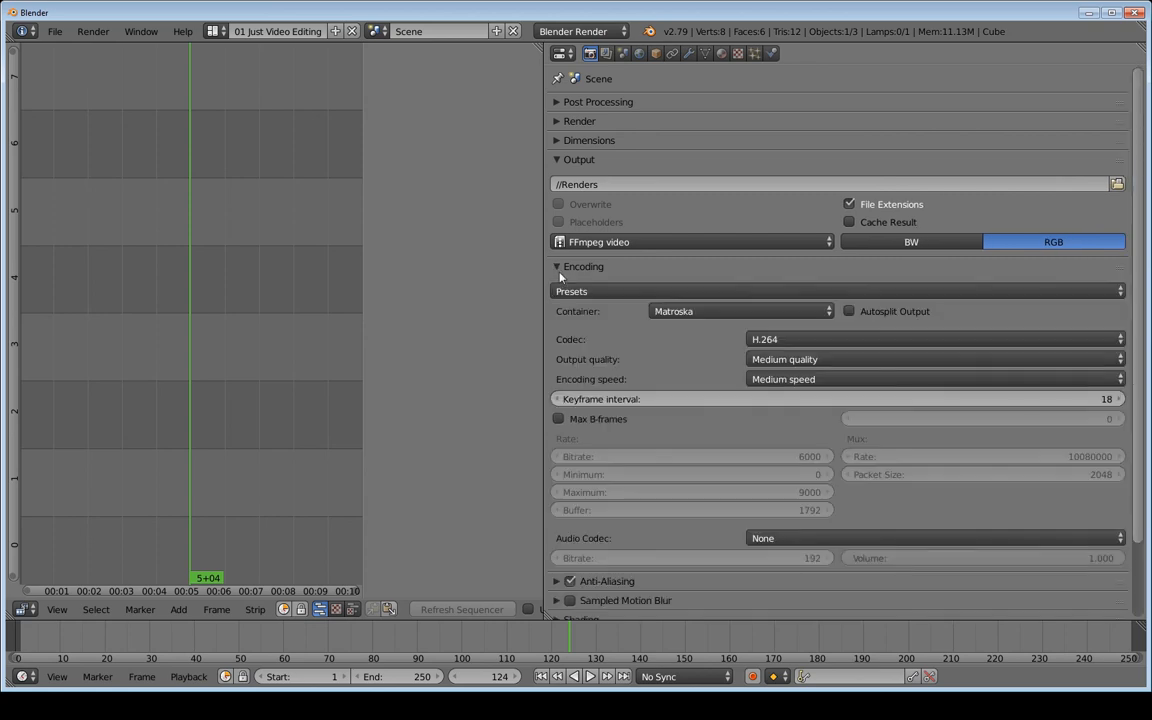
left_click(587, 292)
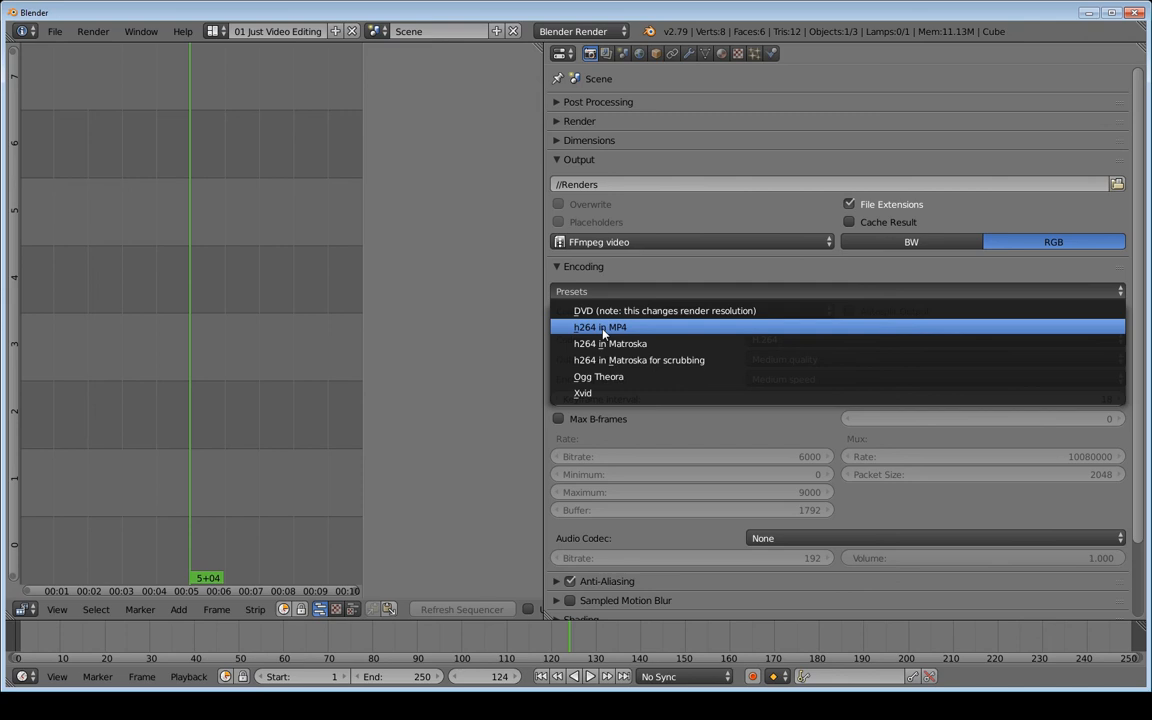
left_click(603, 330)
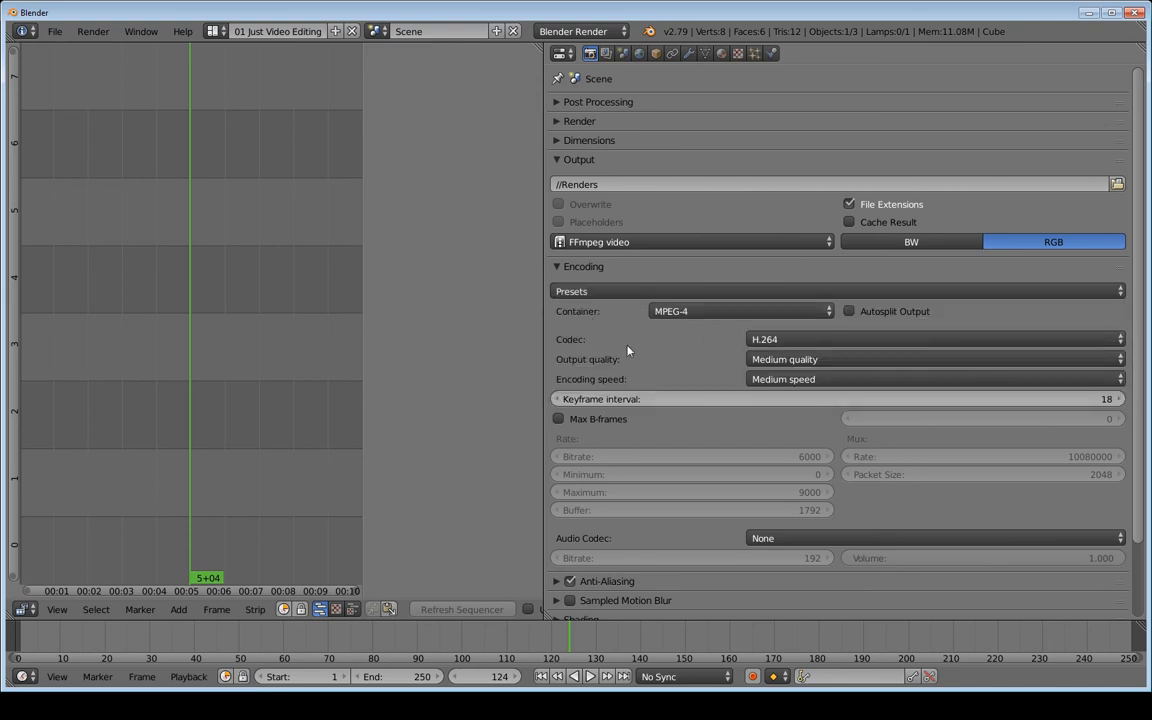
Set output quality to Perceptually lossless and encoding speed to Ultra fast
left_click(797, 360)
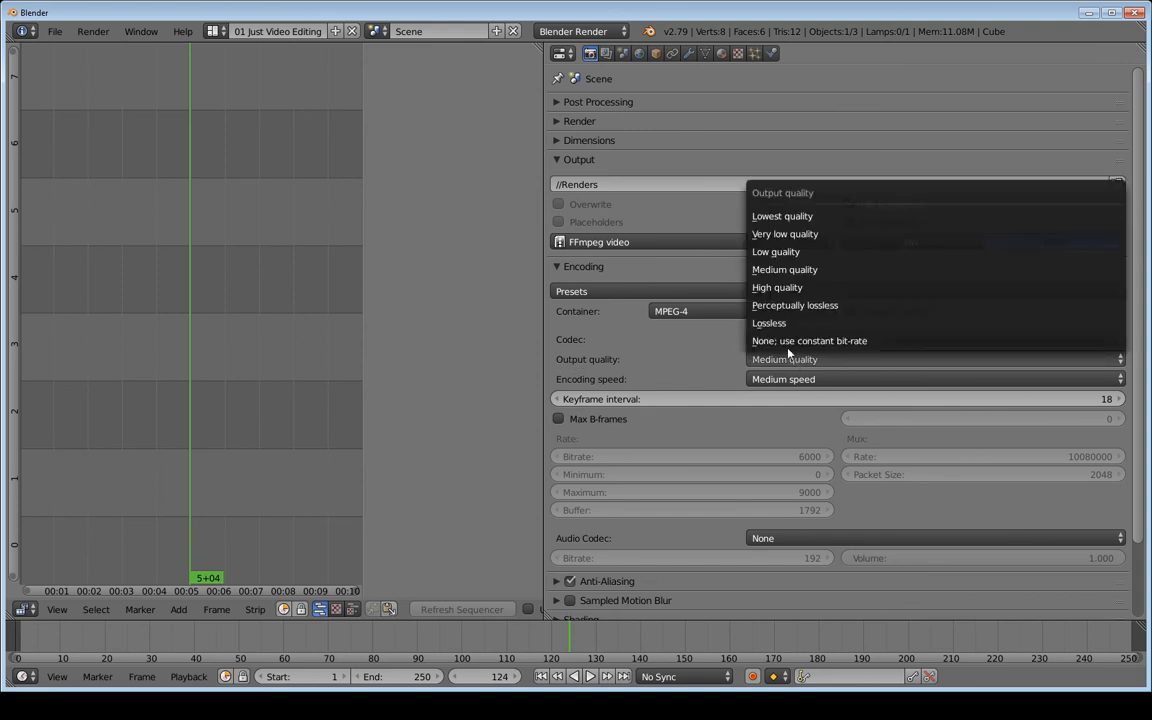
left_click(800, 306)
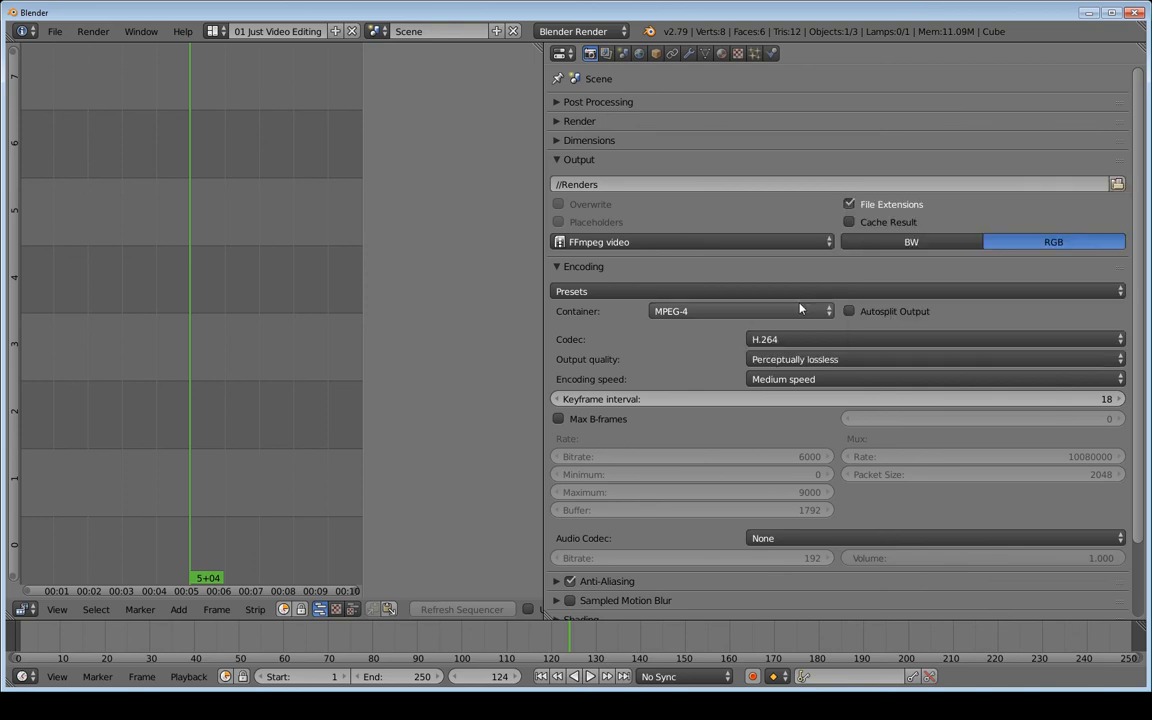
left_click(771, 381)
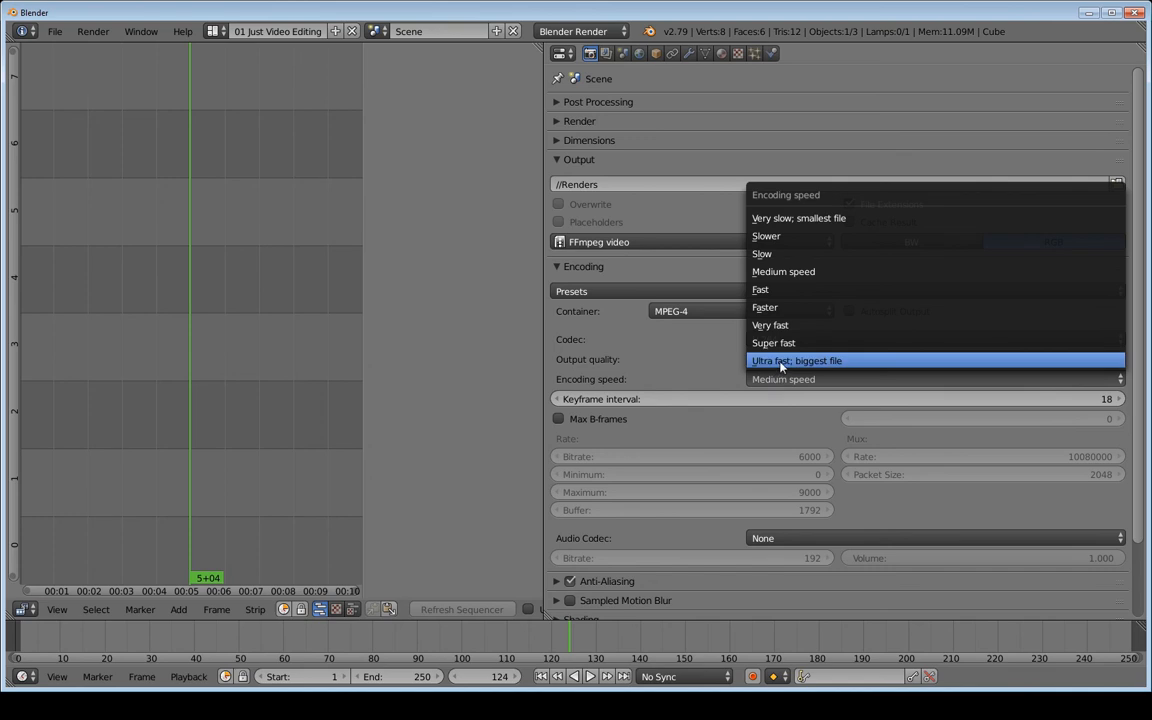
left_click(781, 362)
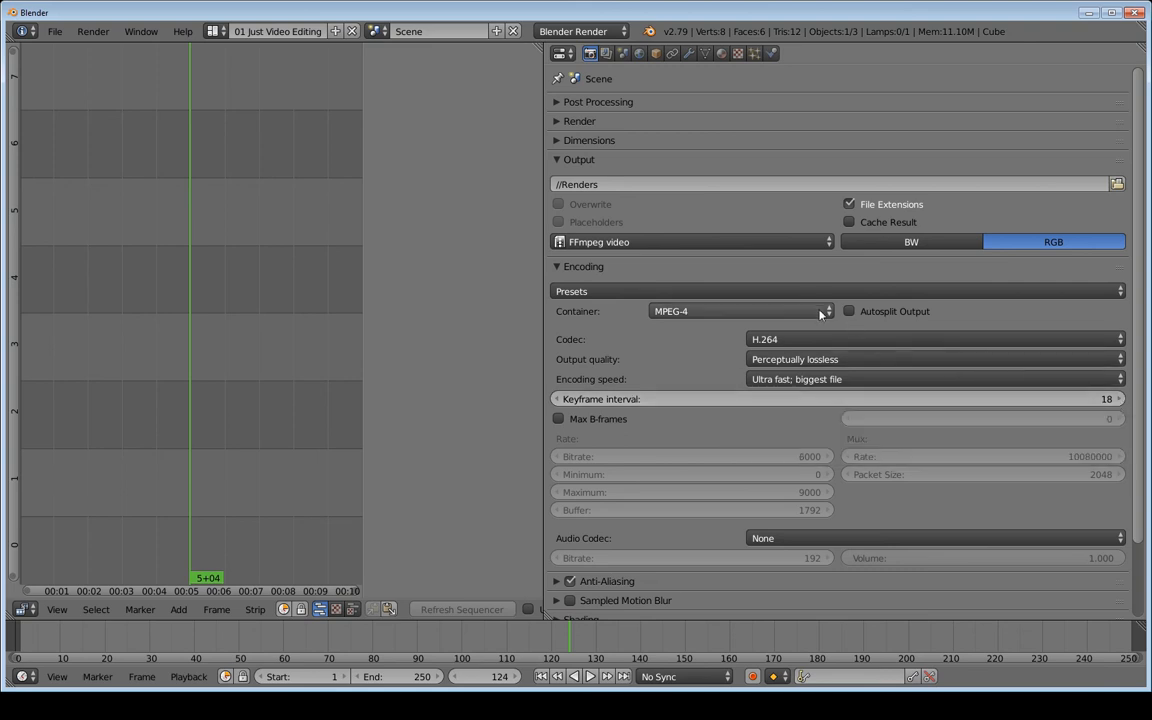
left_click(580, 141)
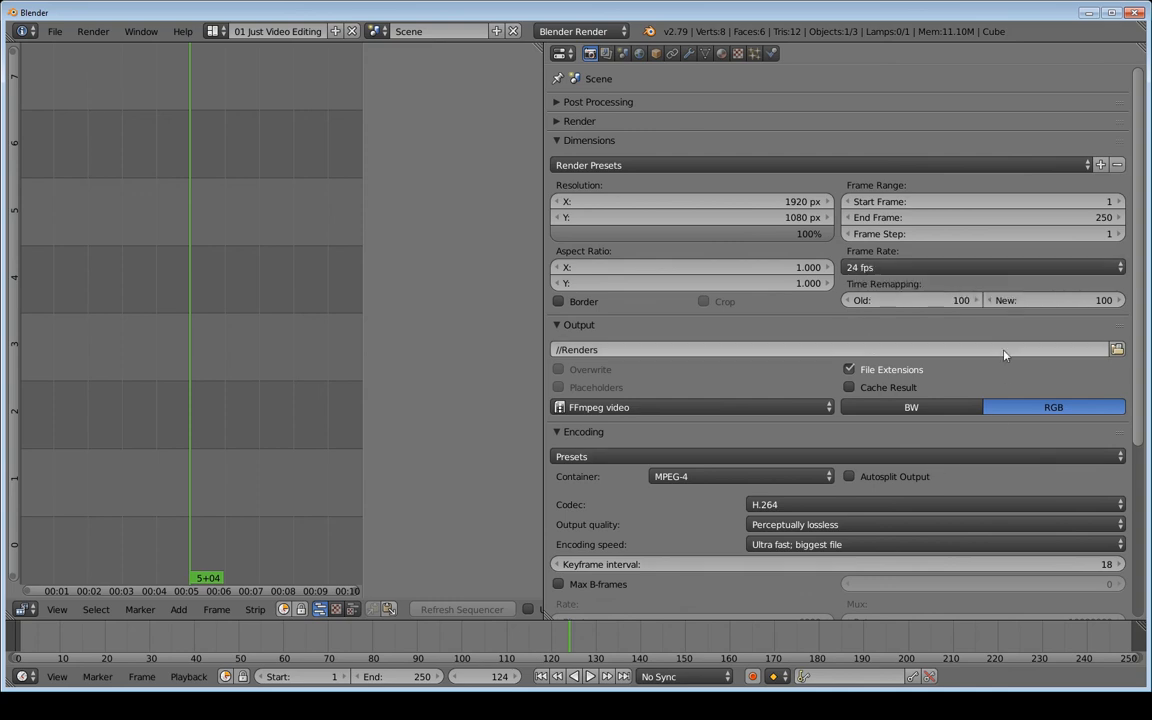
Set the keyframe interval to 12 and keep the frame rate at 24 fps
left_click(1060, 563)
type("12")
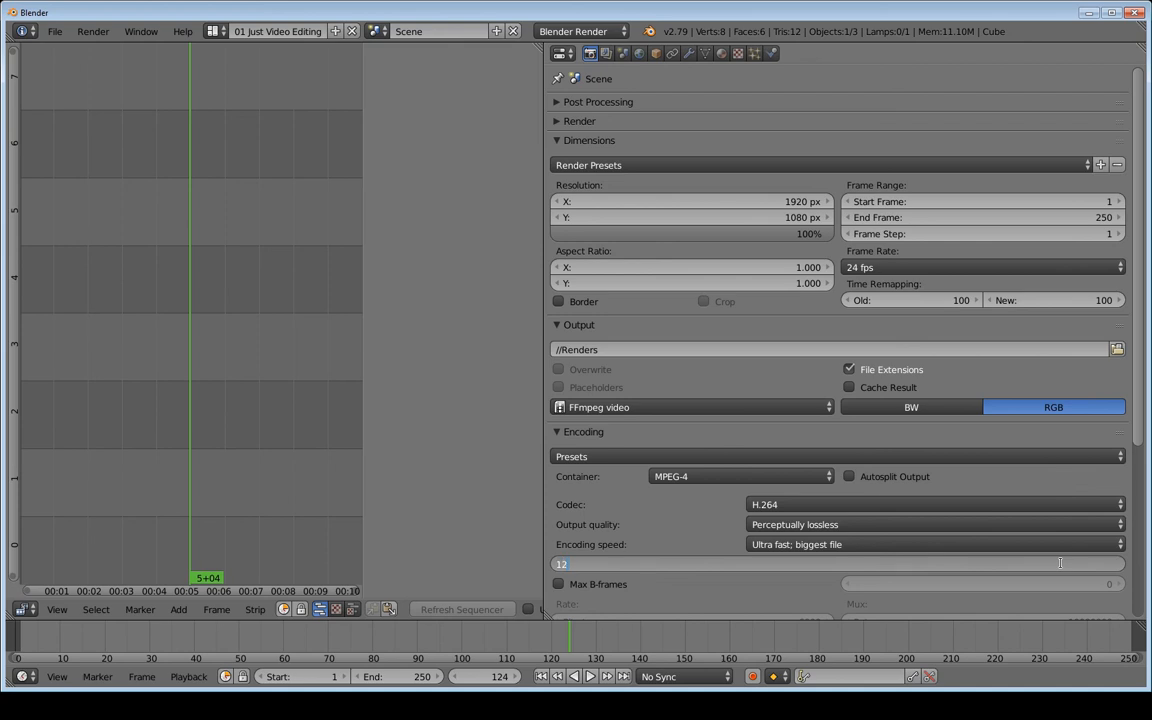
key("Return")
left_click(956, 267)
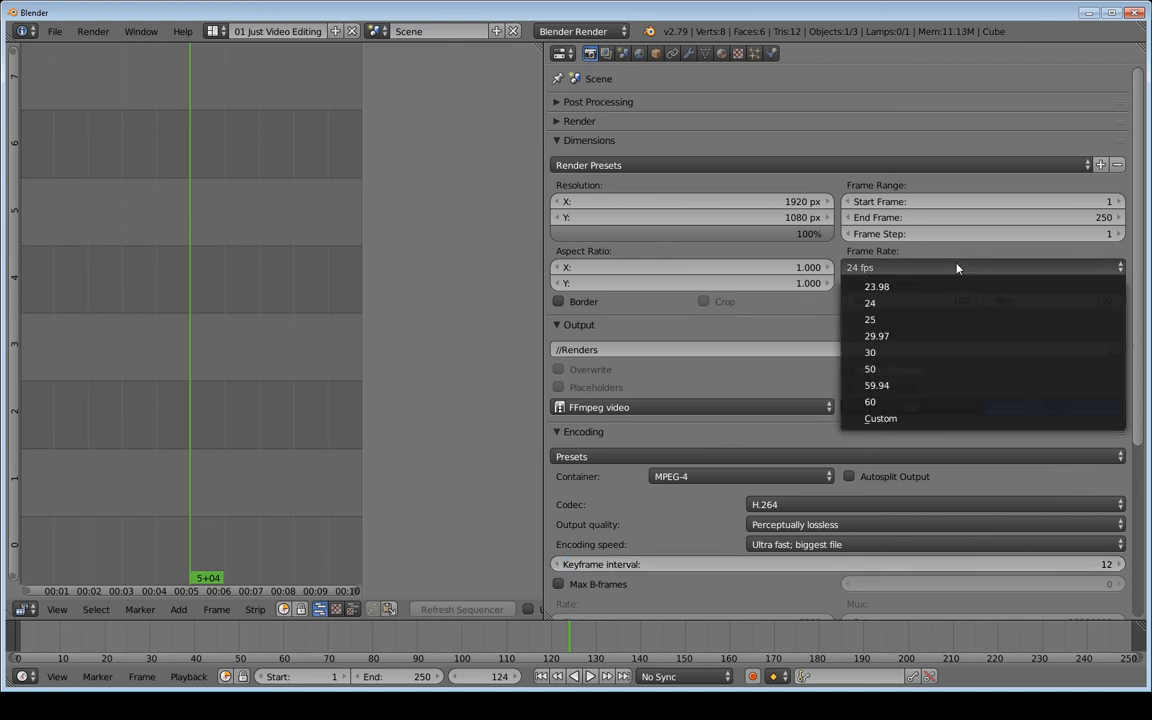
left_click(938, 266)
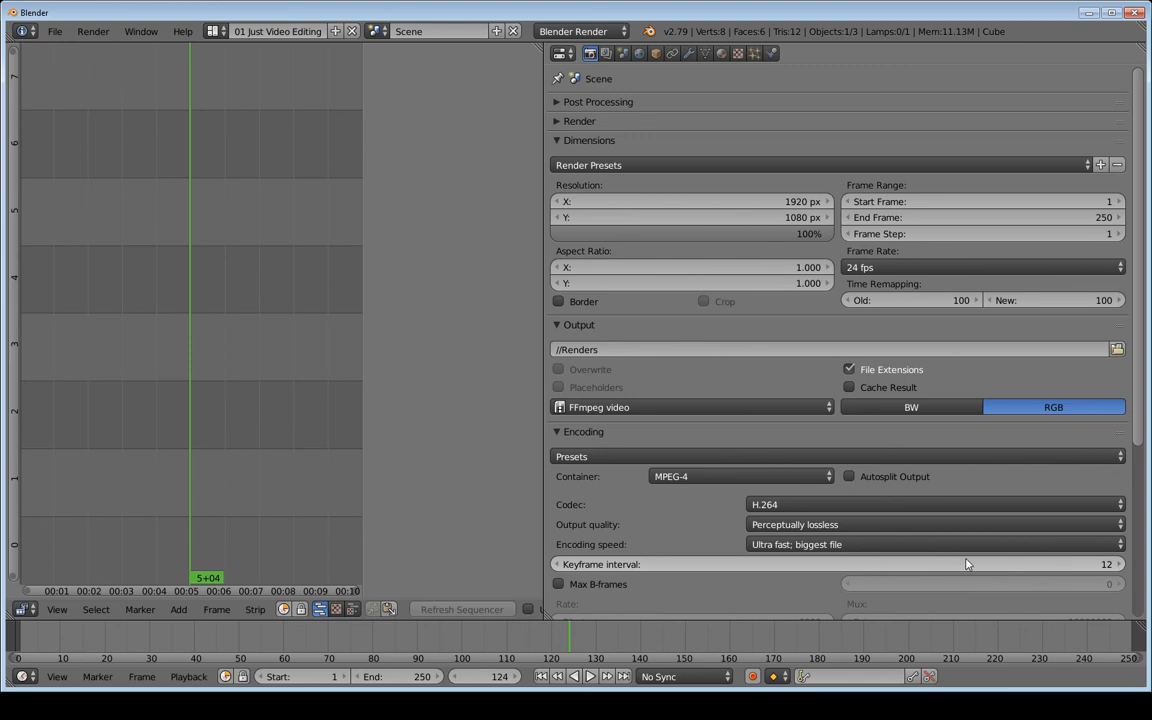
Set the audio codec to MP3
scroll(850, 542, "down", 4)
scroll(848, 543, "down", 2)
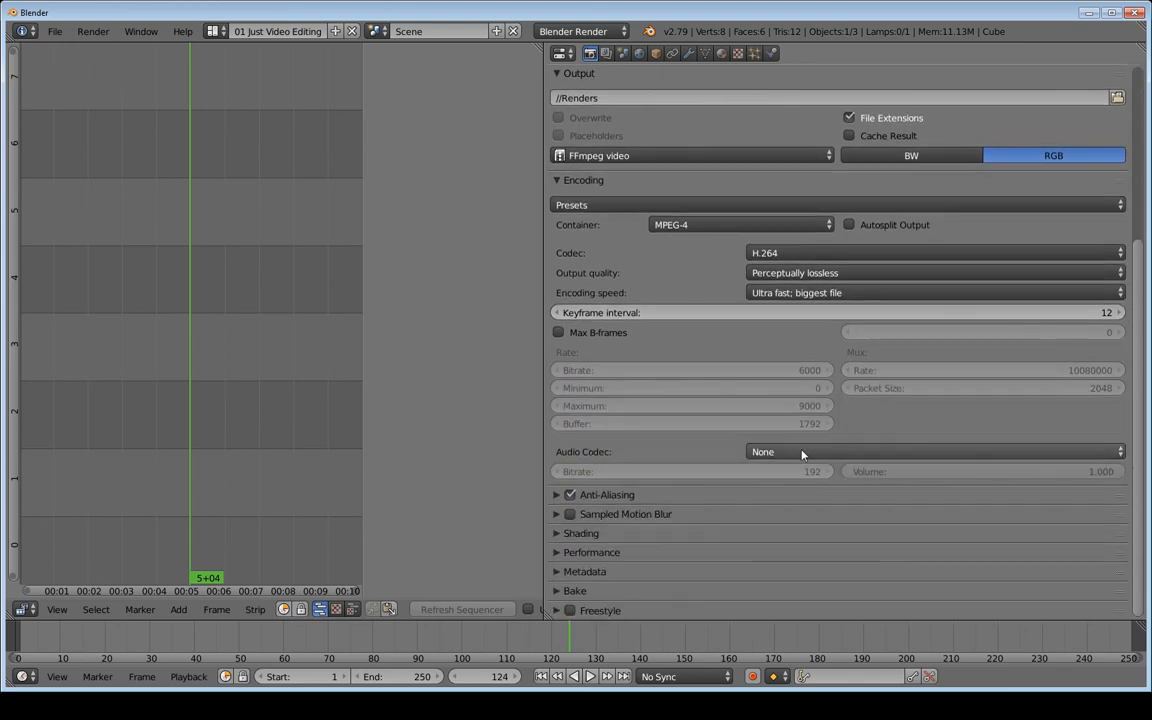
left_click(802, 454)
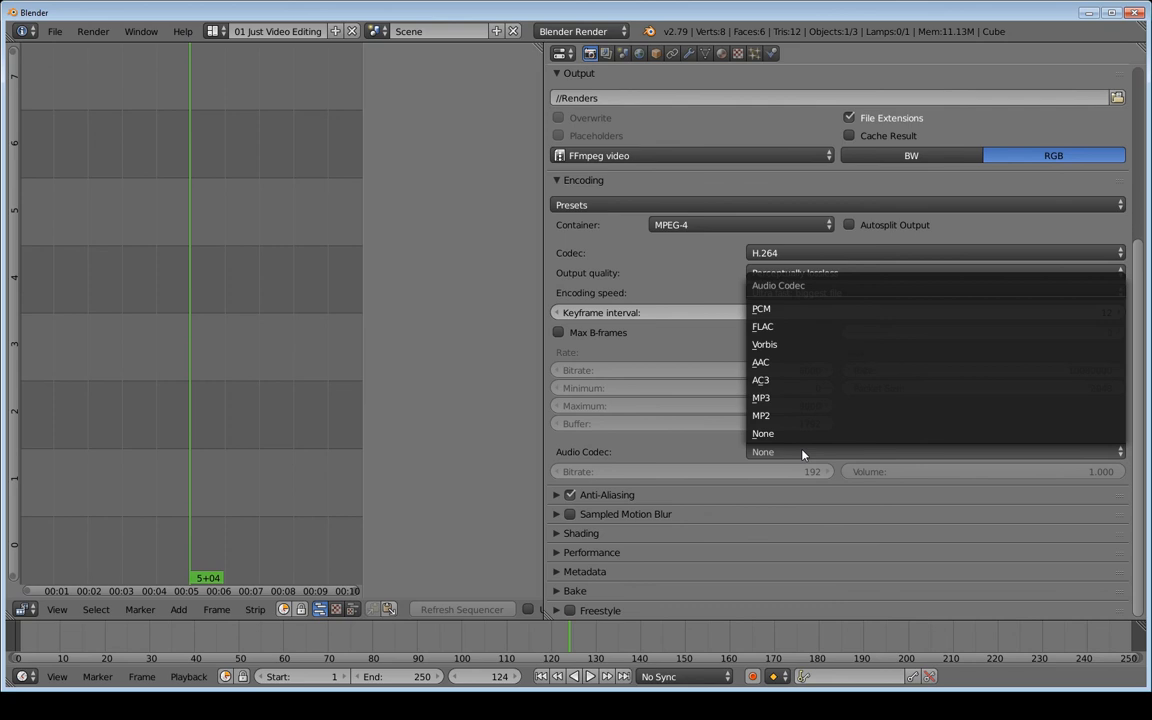
left_click(787, 398)
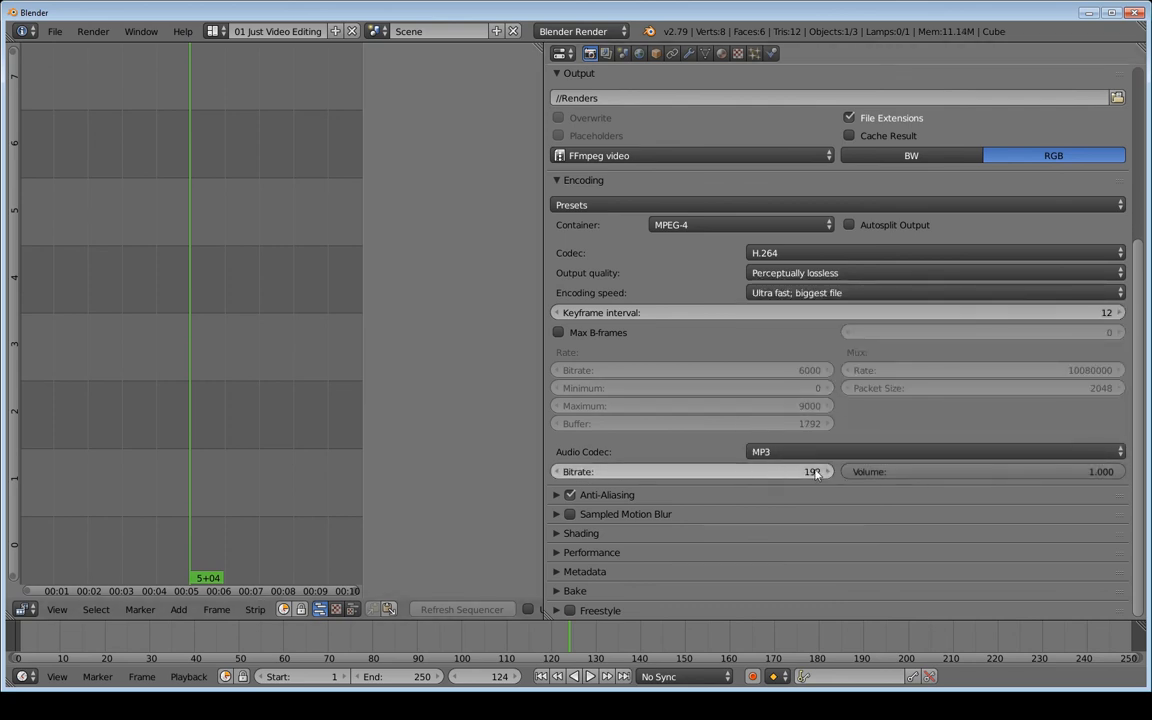
scroll(834, 450, "up", 2)
scroll(831, 440, "up", 5)
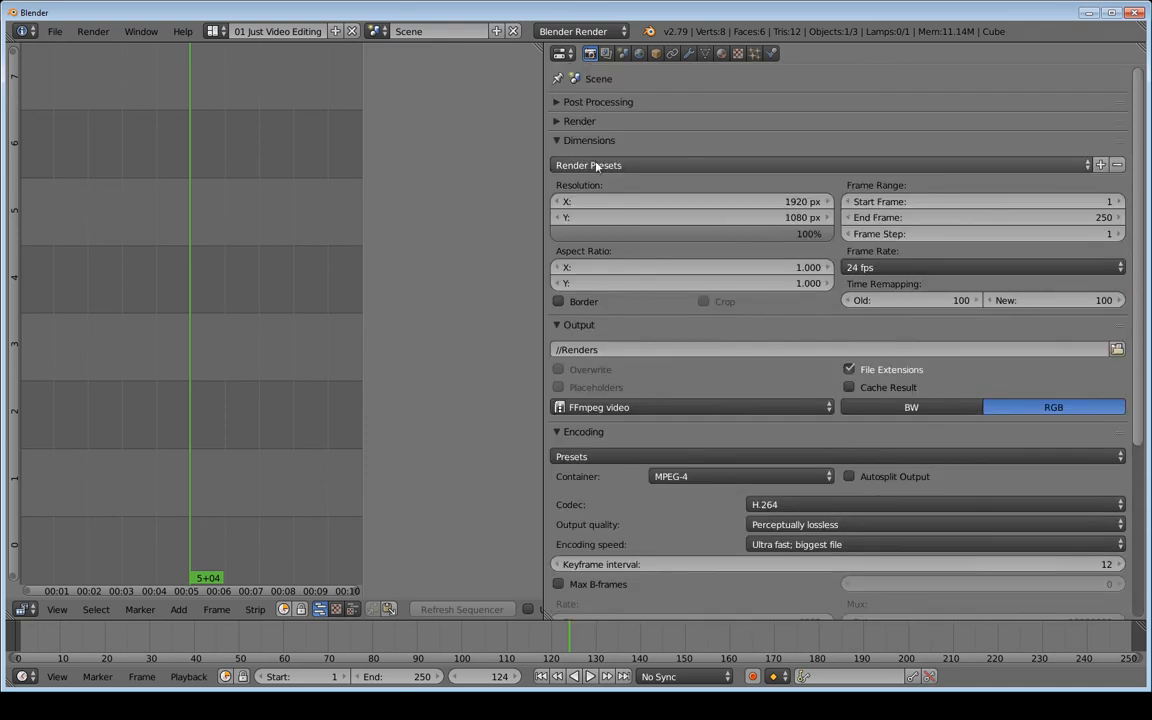
Collapse Encoding and drag the Sequencer/Properties border right to shrink Properties
left_click_drag(564, 141, 554, 437)
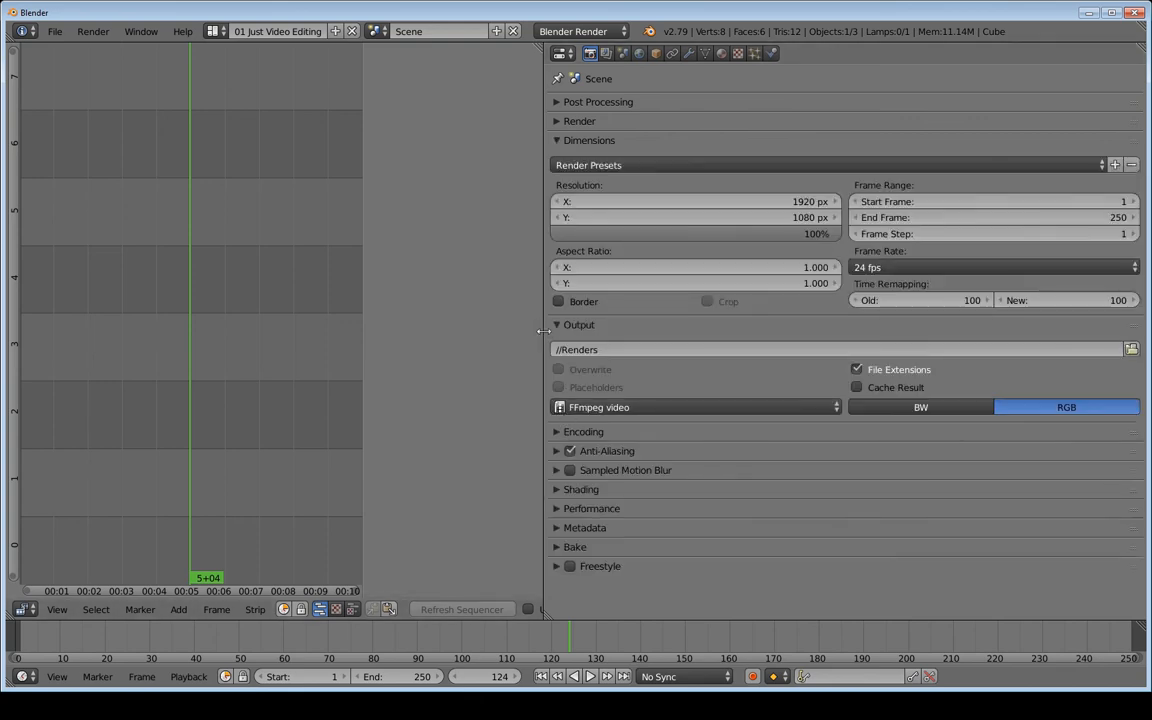
left_click_drag(543, 331, 865, 307)
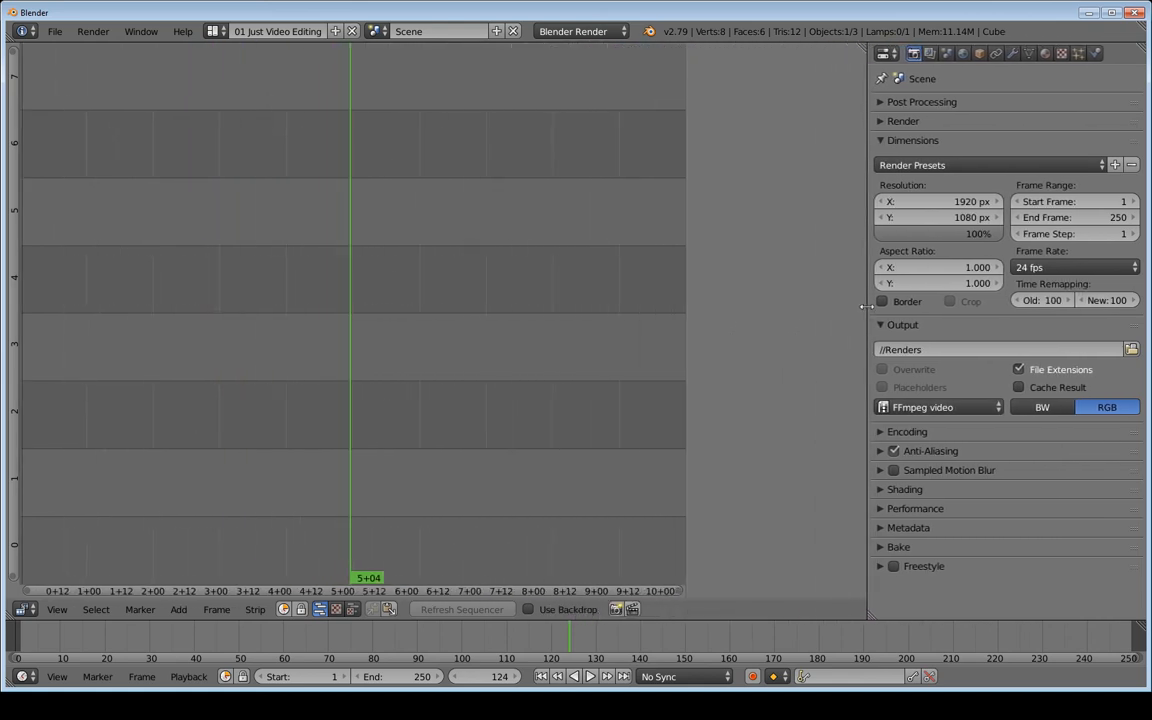
left_click_drag(865, 307, 1070, 257)
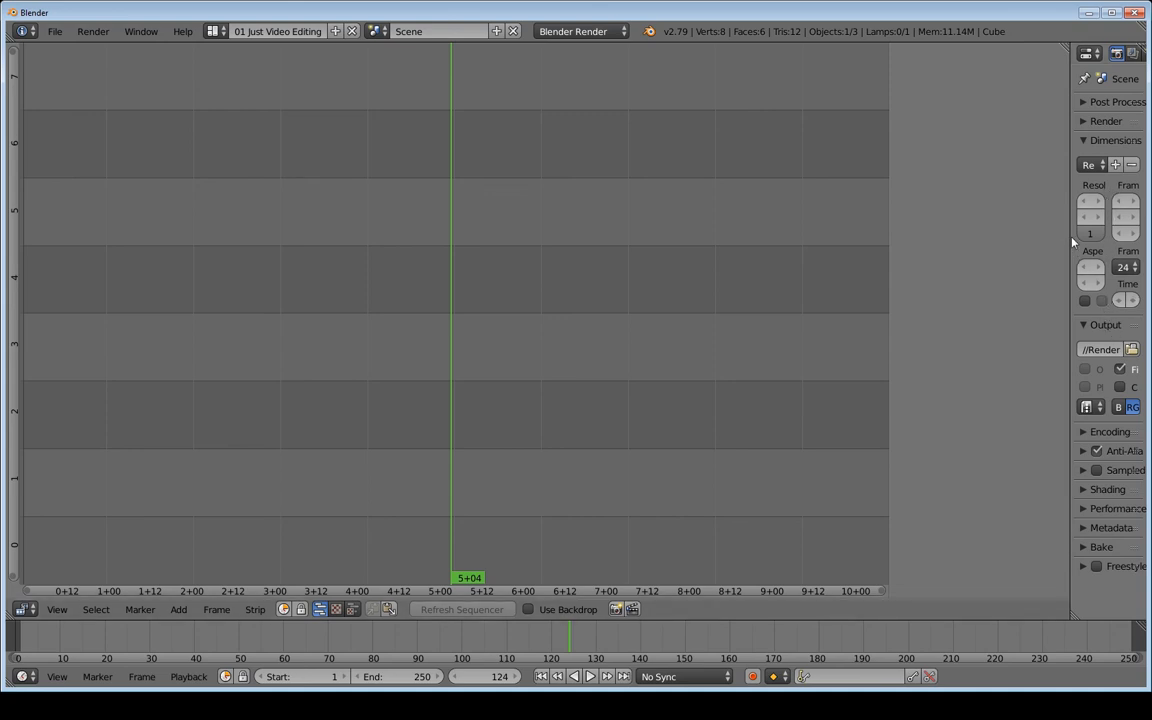
Drag the Properties border back and forth until its labels read fully
left_click_drag(1070, 239, 1013, 243)
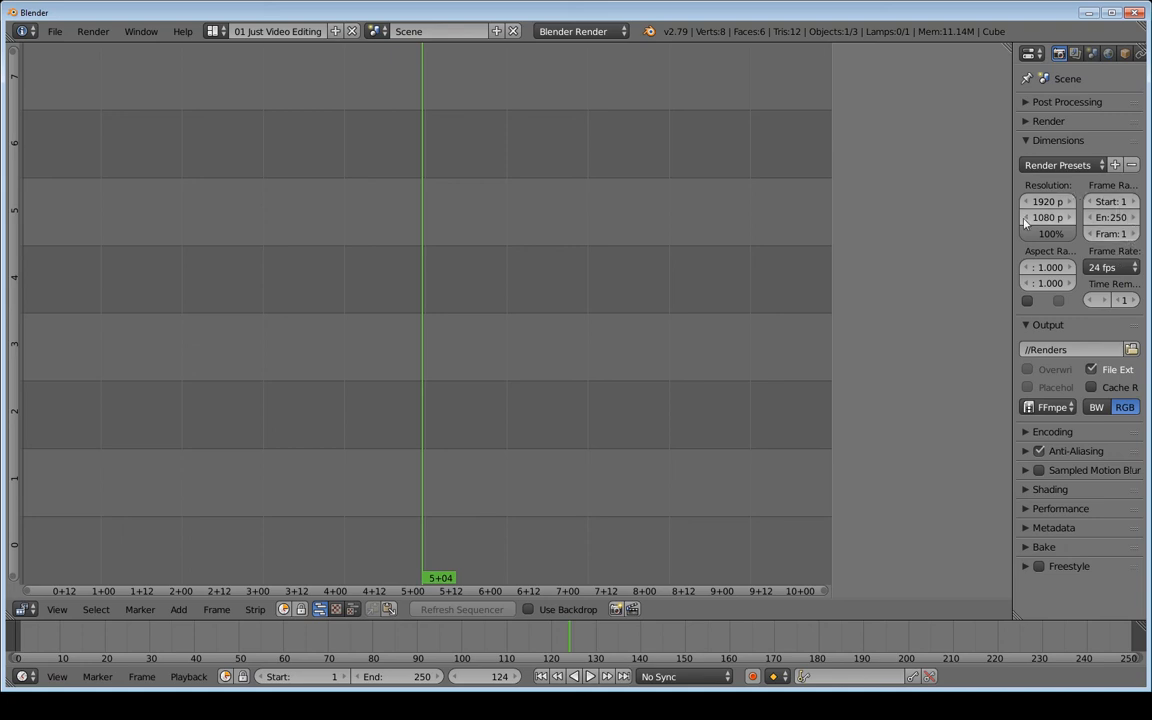
left_click_drag(1012, 245, 1032, 243)
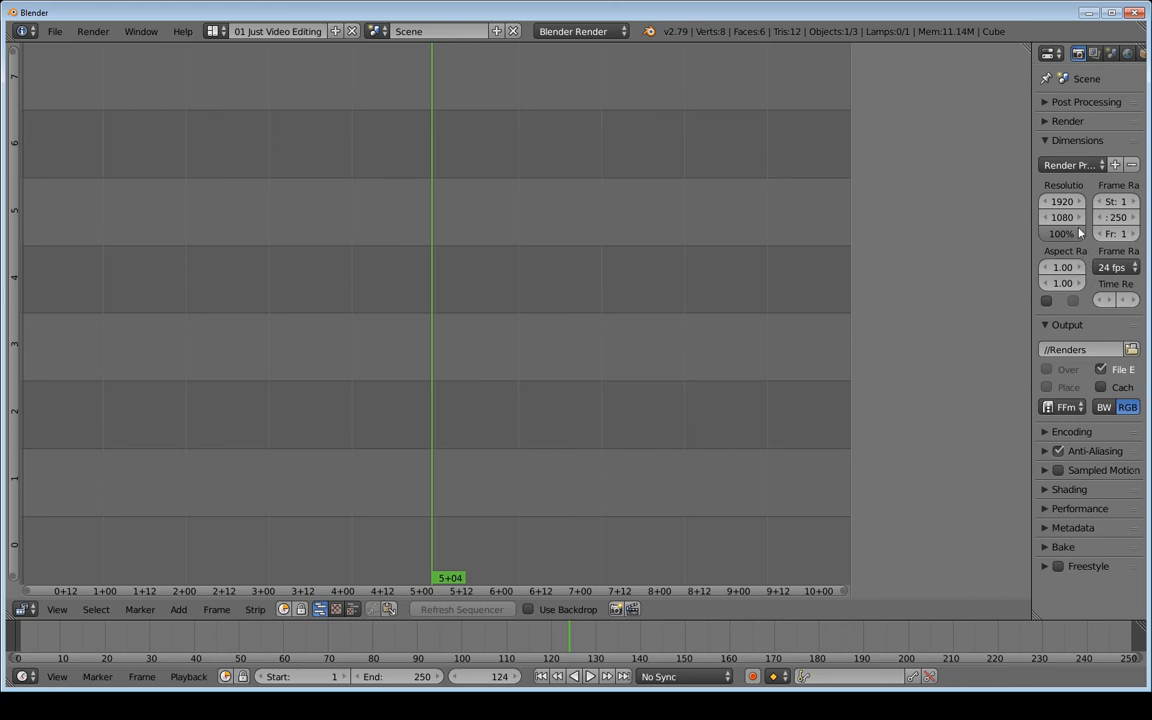
left_click_drag(1030, 246, 988, 241)
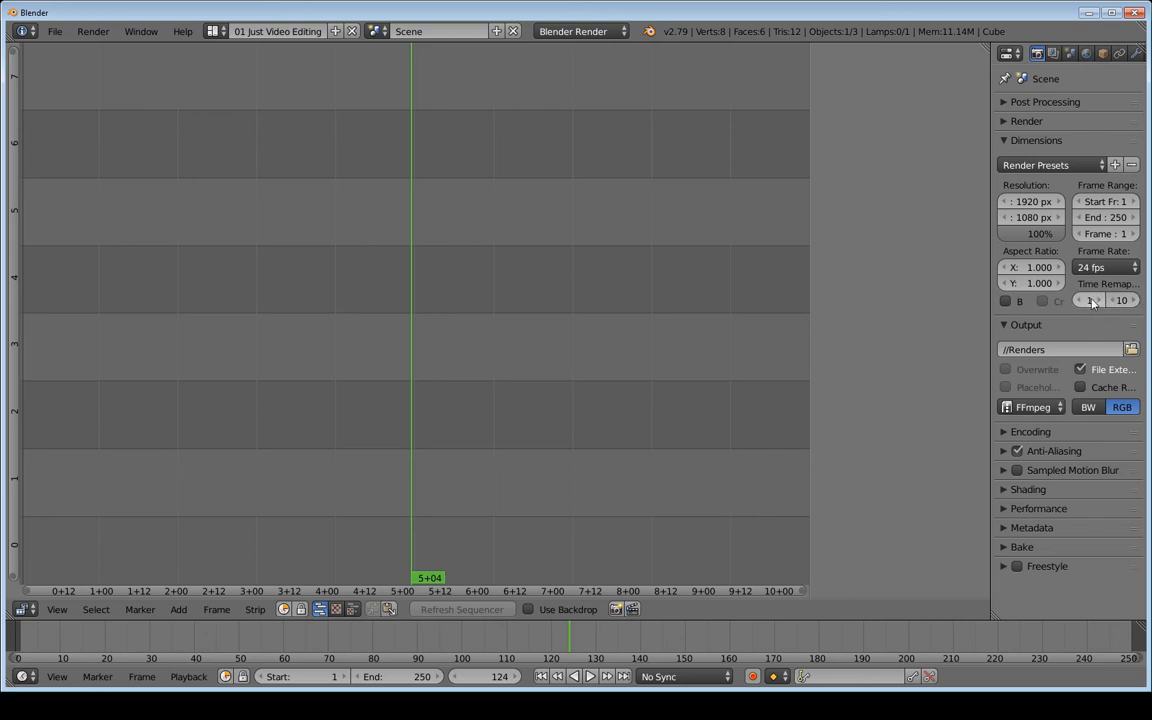
left_click_drag(990, 289, 716, 290)
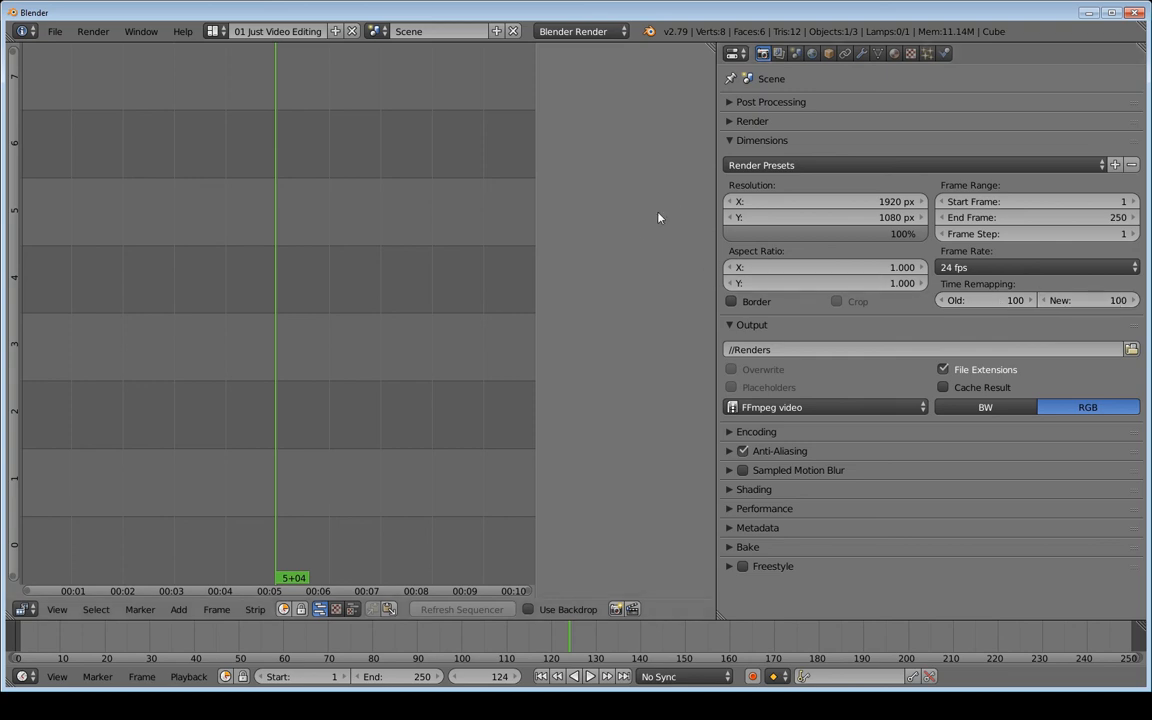
left_click_drag(715, 244, 903, 249)
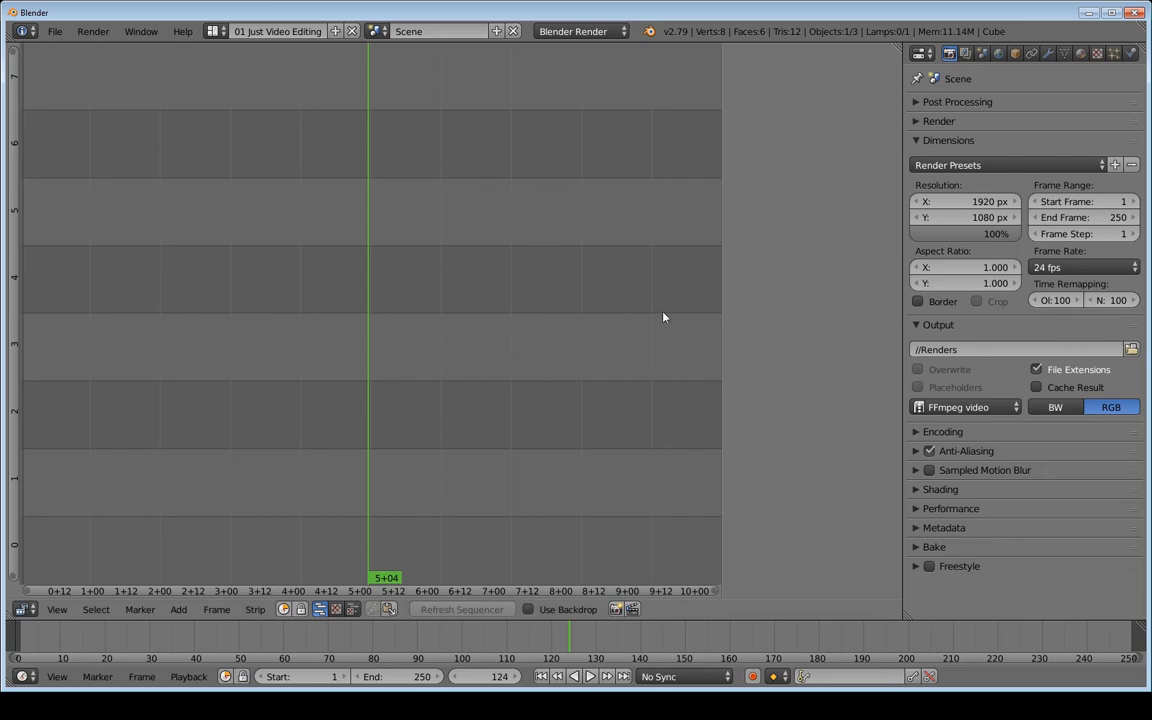
Switch the sequencer to Sequencer and Image Preview, enlarge the preview, and show its sidebar
left_click(352, 610)
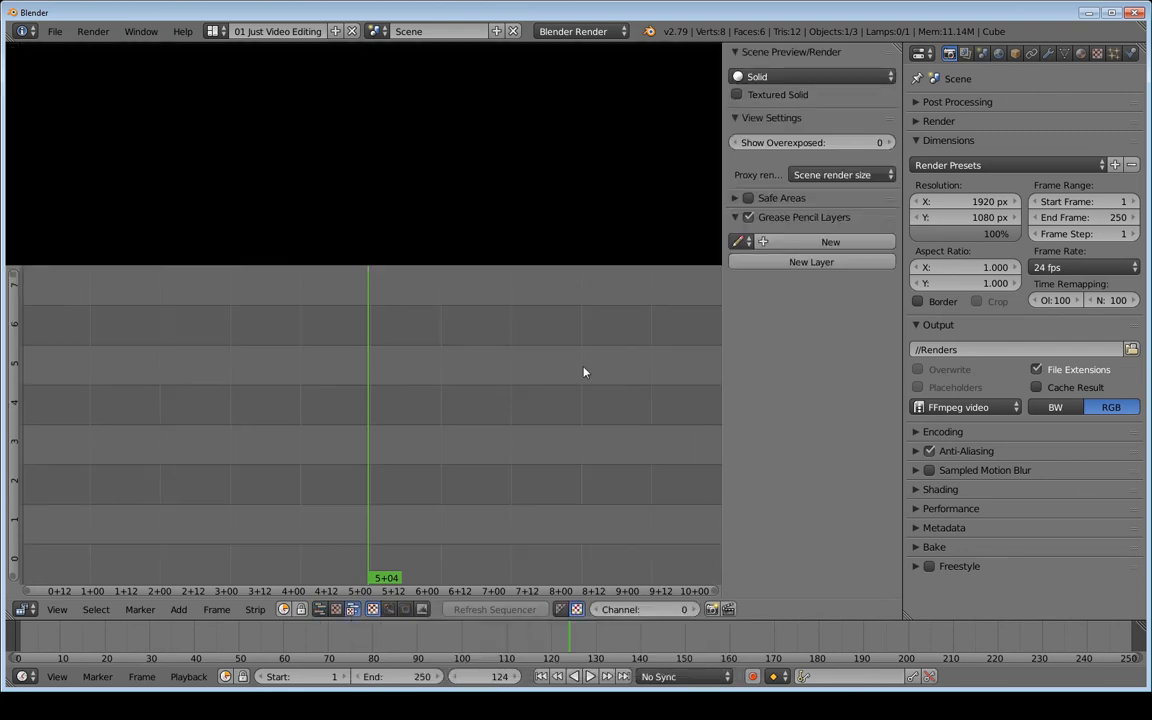
left_click_drag(568, 266, 710, 353)
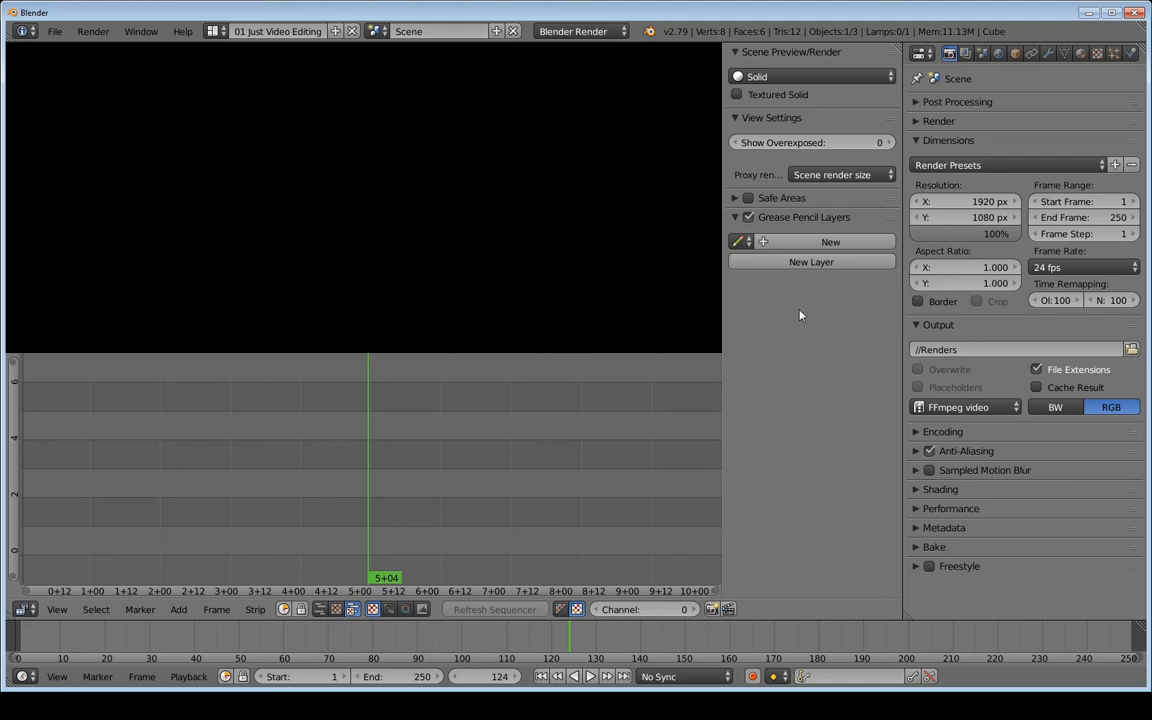
key("n")
key("n")
key("n")
key("n")
key("n")
key("n")
key("n")
key("n")
Choose AV-sync playback, scrub the playhead to test, then return to frame 1
left_click(680, 678)
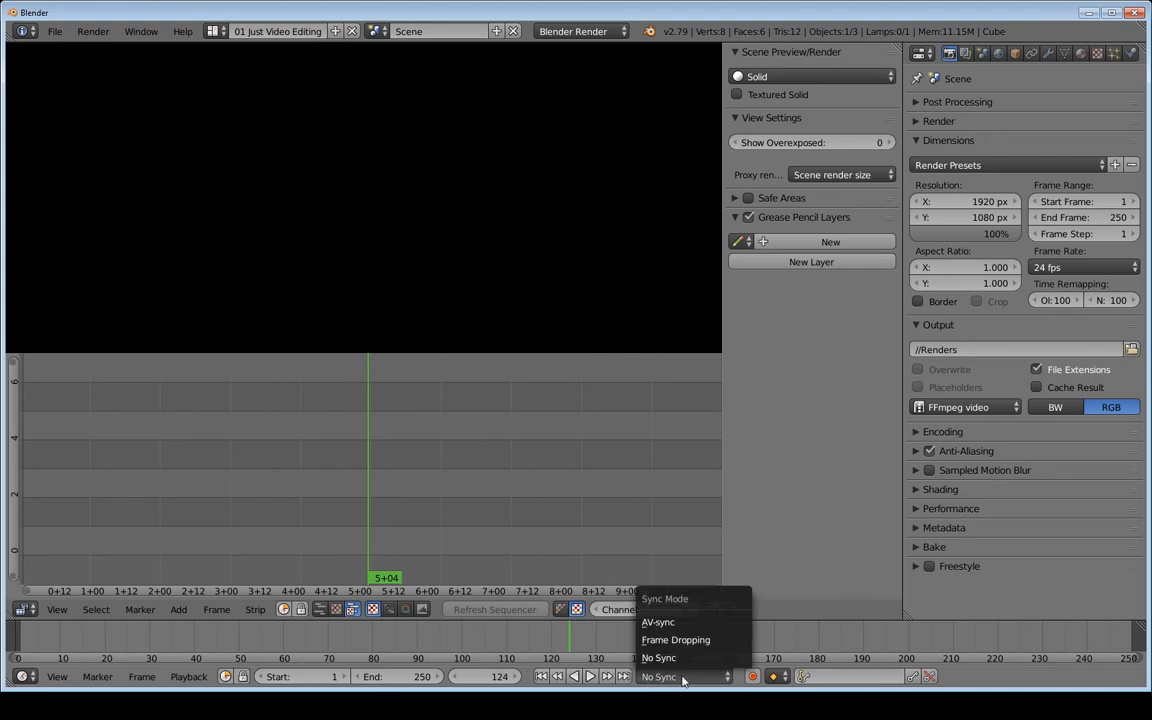
left_click(660, 623)
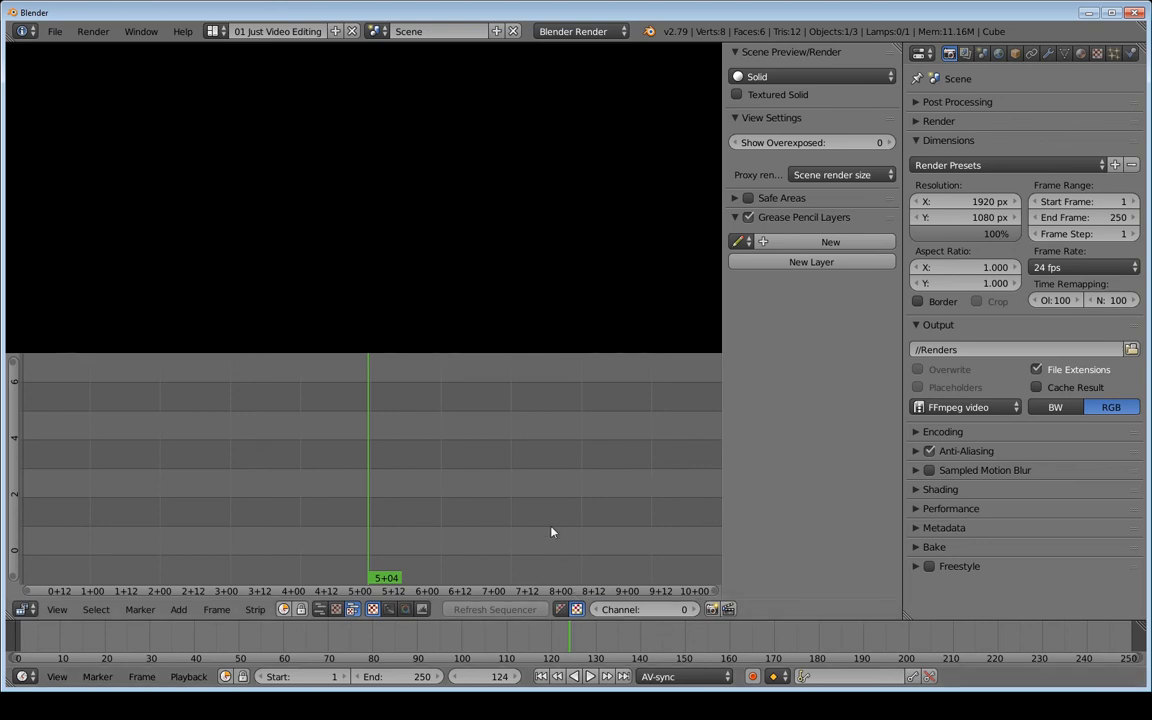
mouse_move(385, 453)
left_mouse_down()
mouse_move(476, 452)
mouse_move(326, 460)
mouse_move(452, 463)
mouse_move(270, 481)
mouse_move(476, 483)
mouse_move(379, 491)
mouse_move(512, 460)
mouse_move(392, 462)
left_mouse_up()
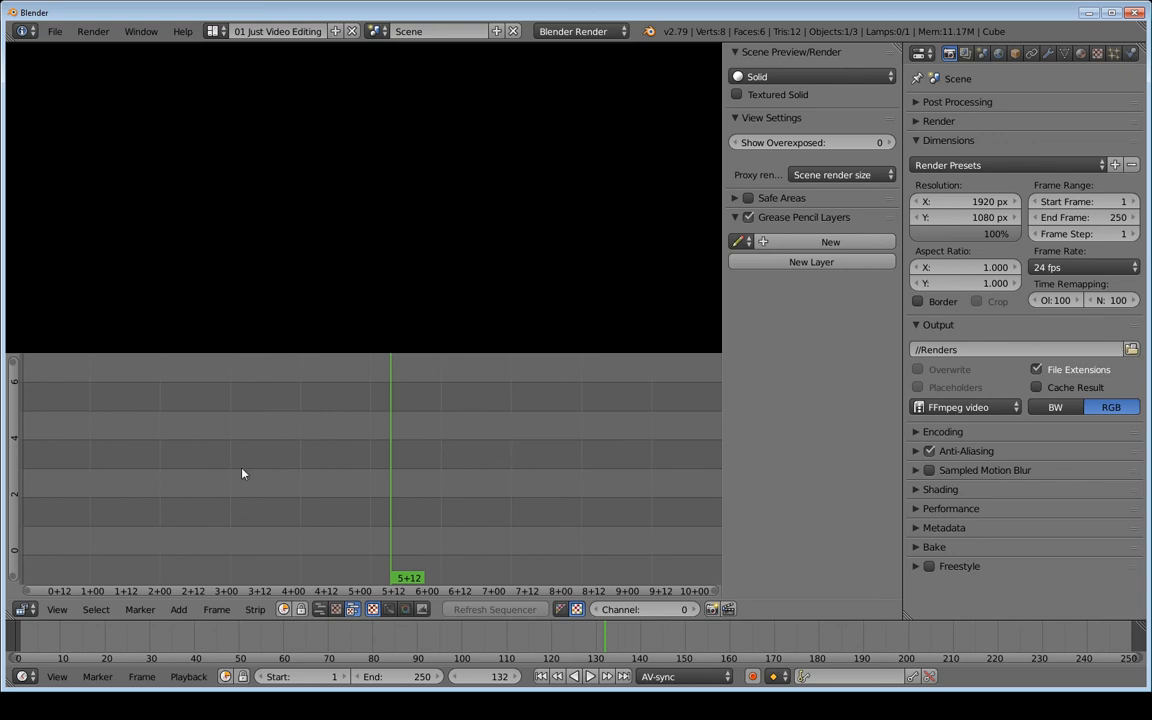
left_click_drag(264, 448, 360, 440)
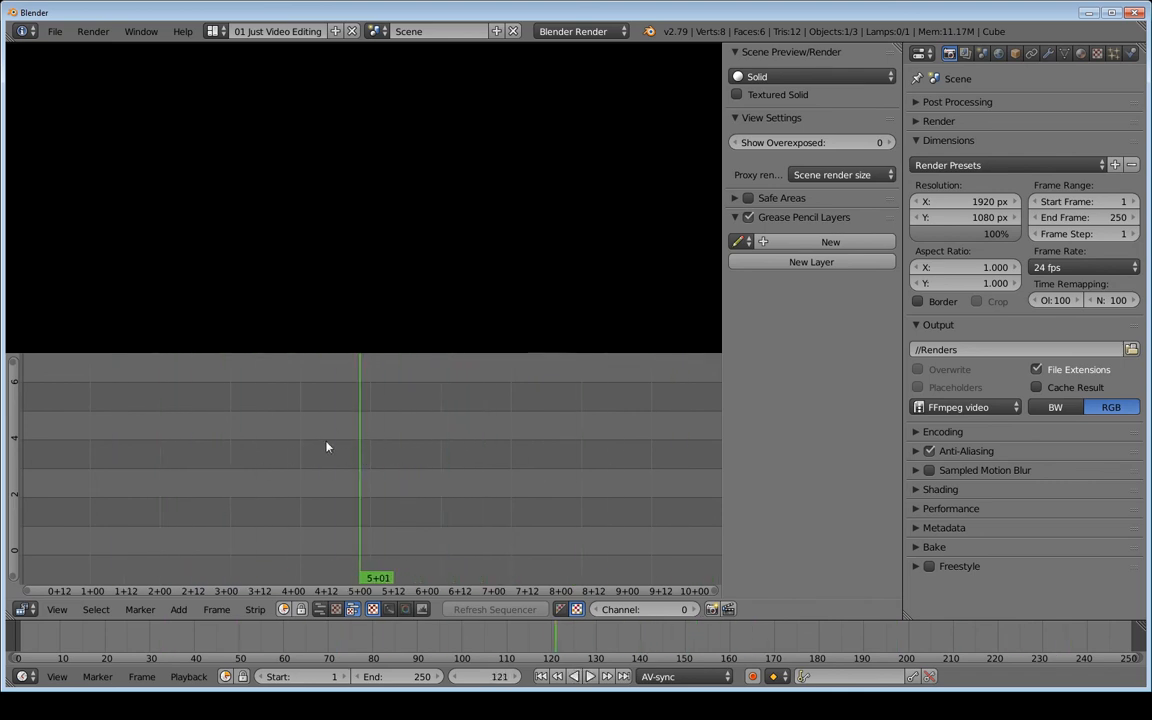
left_click_drag(509, 429, 340, 445)
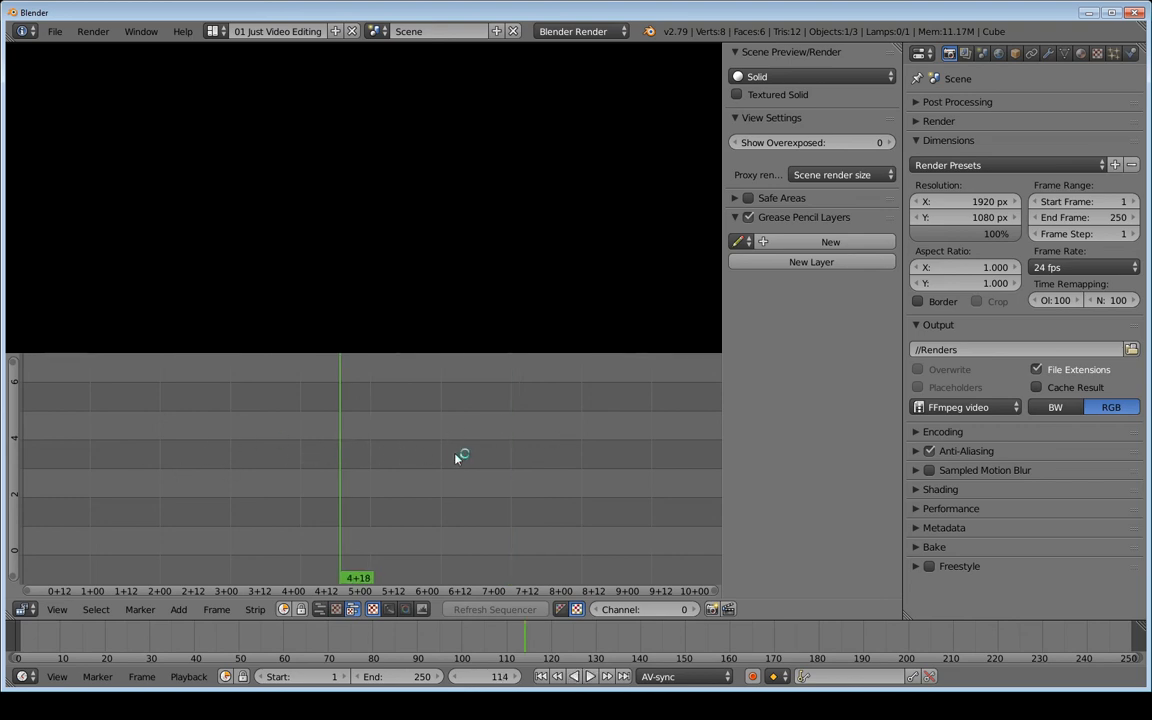
left_click(541, 677)
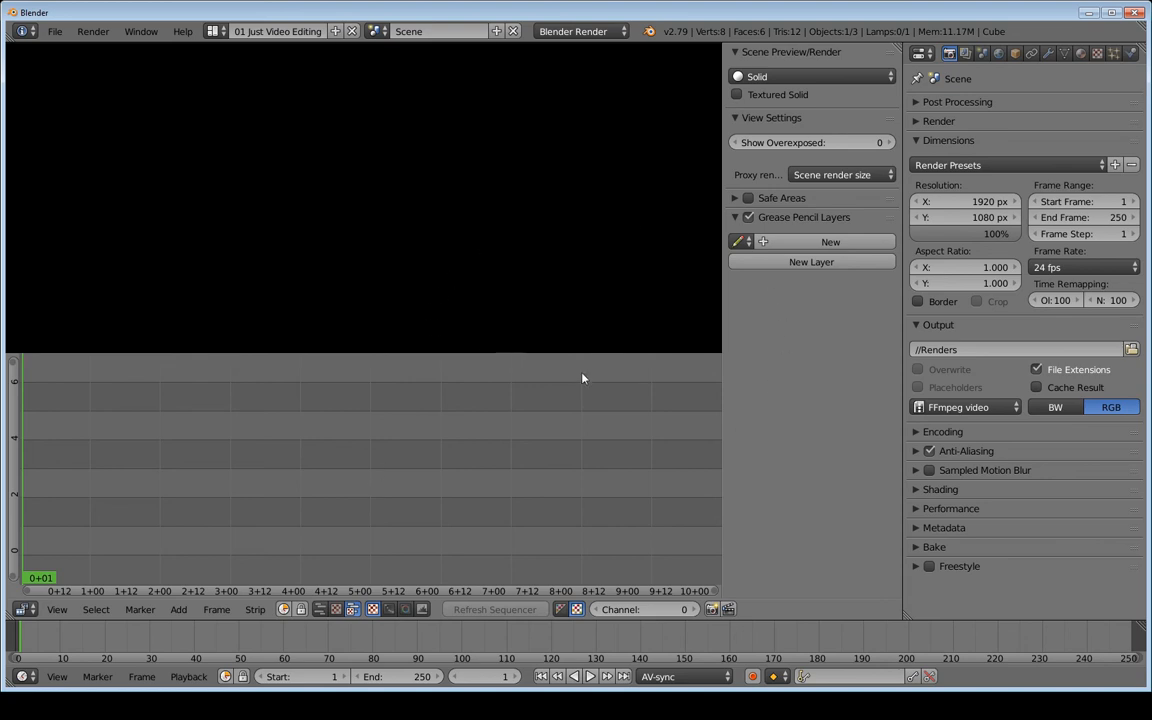
Save the file as video_editing_default_01.blend in the project's Blender folder
key("n")
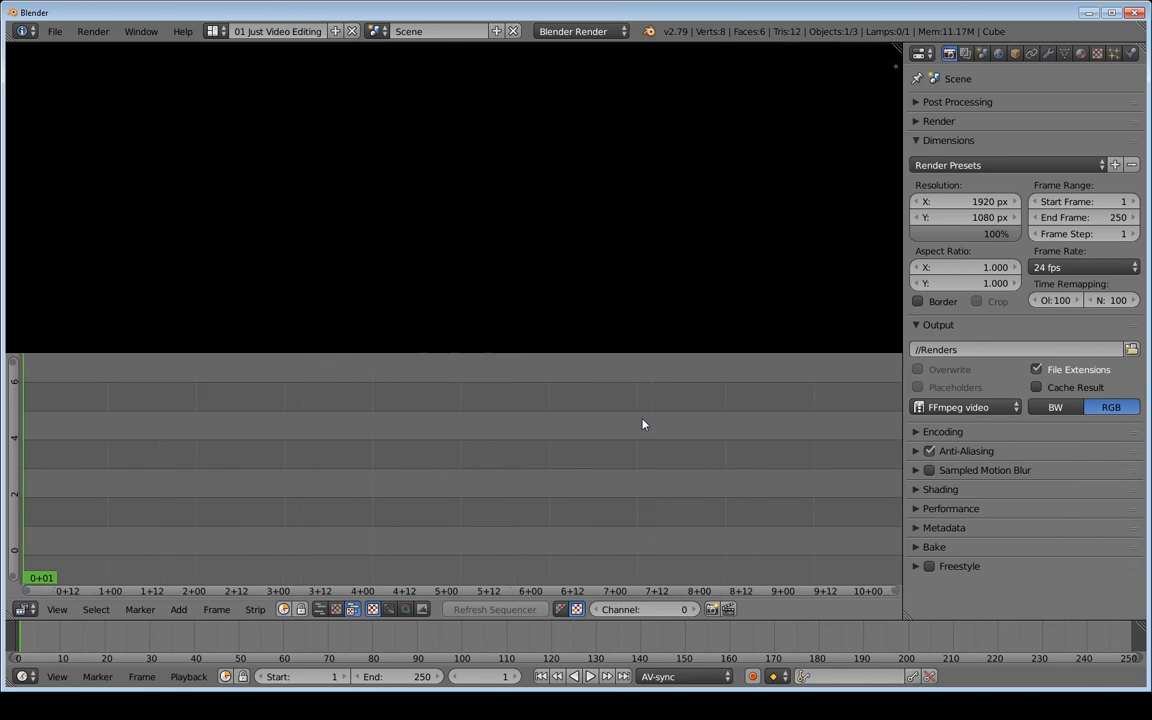
key("n")
key("n")
key("ctrl+s")
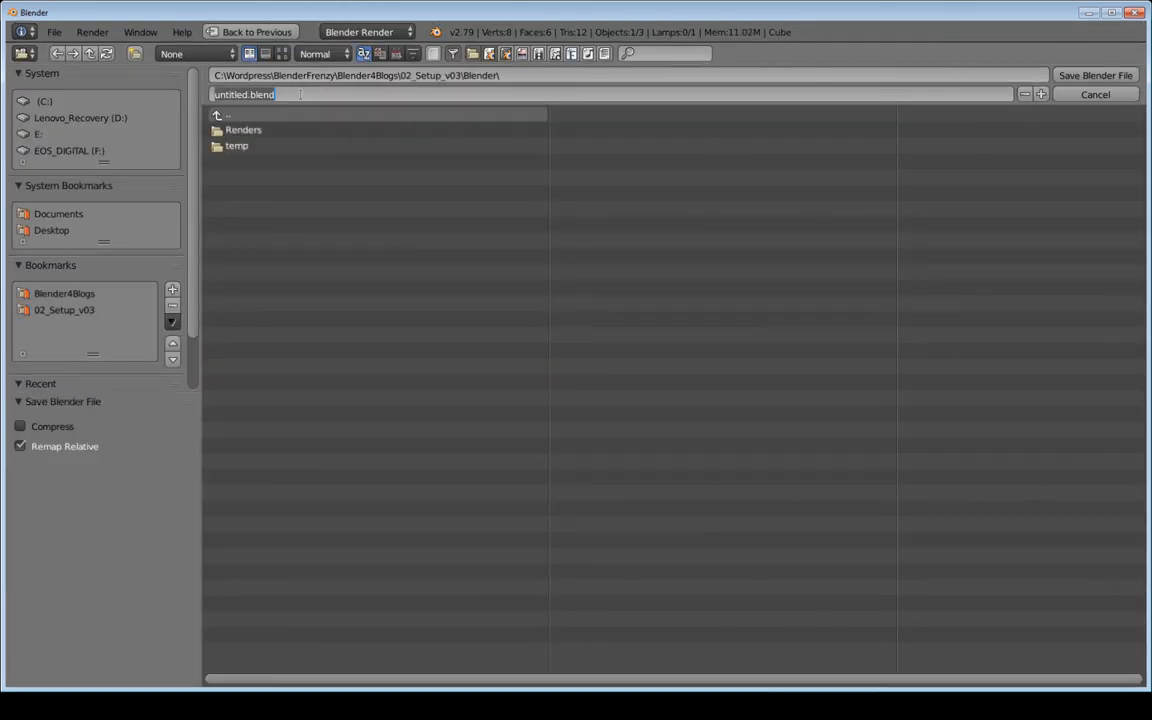
type("video_editing_default_01")
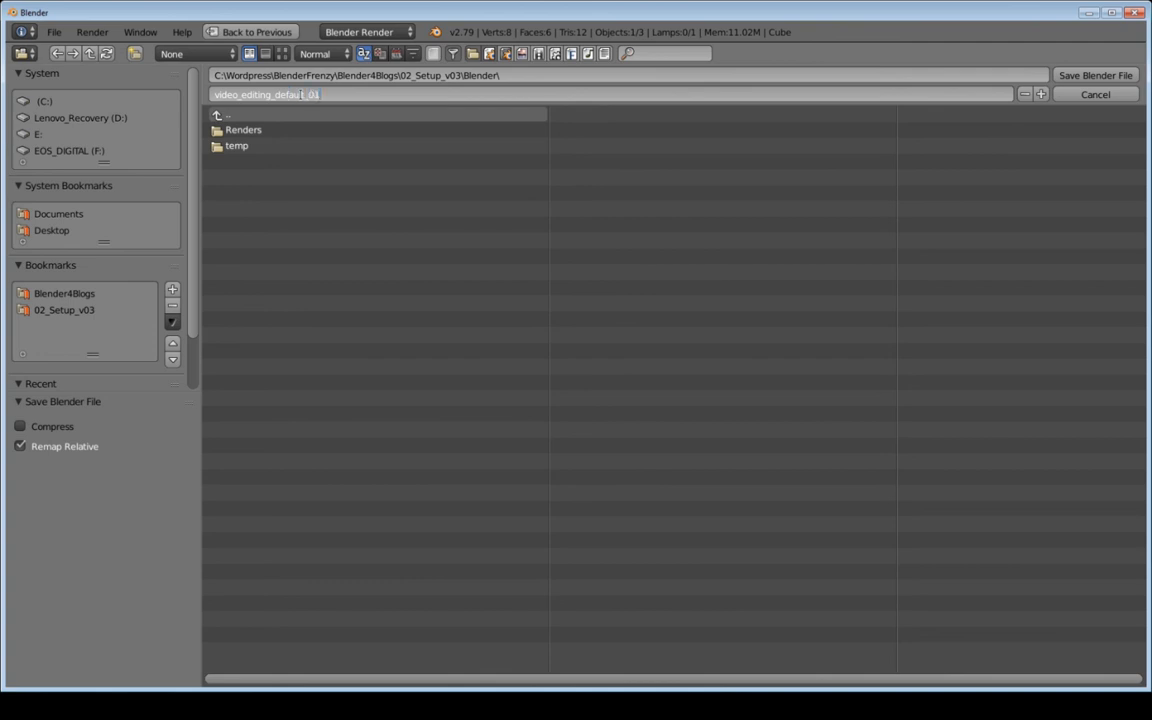
key("Return")
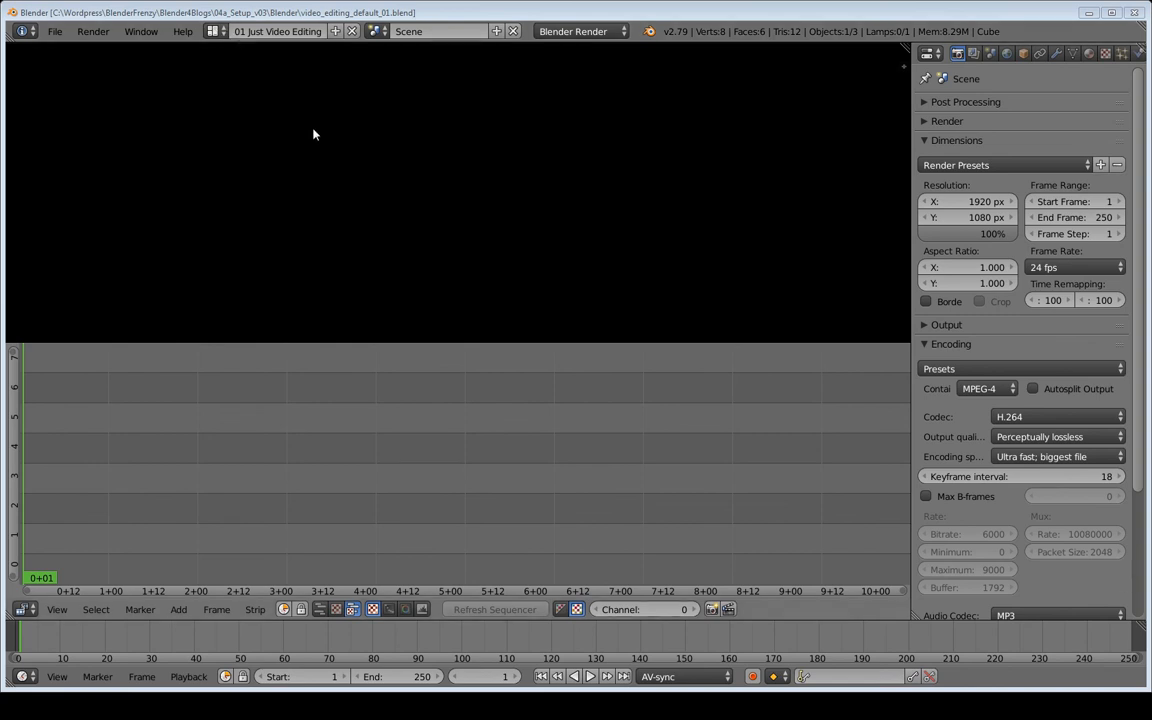
Duplicate the Compositing layout and name the copy '02 Just Compositing'
left_click(216, 31)
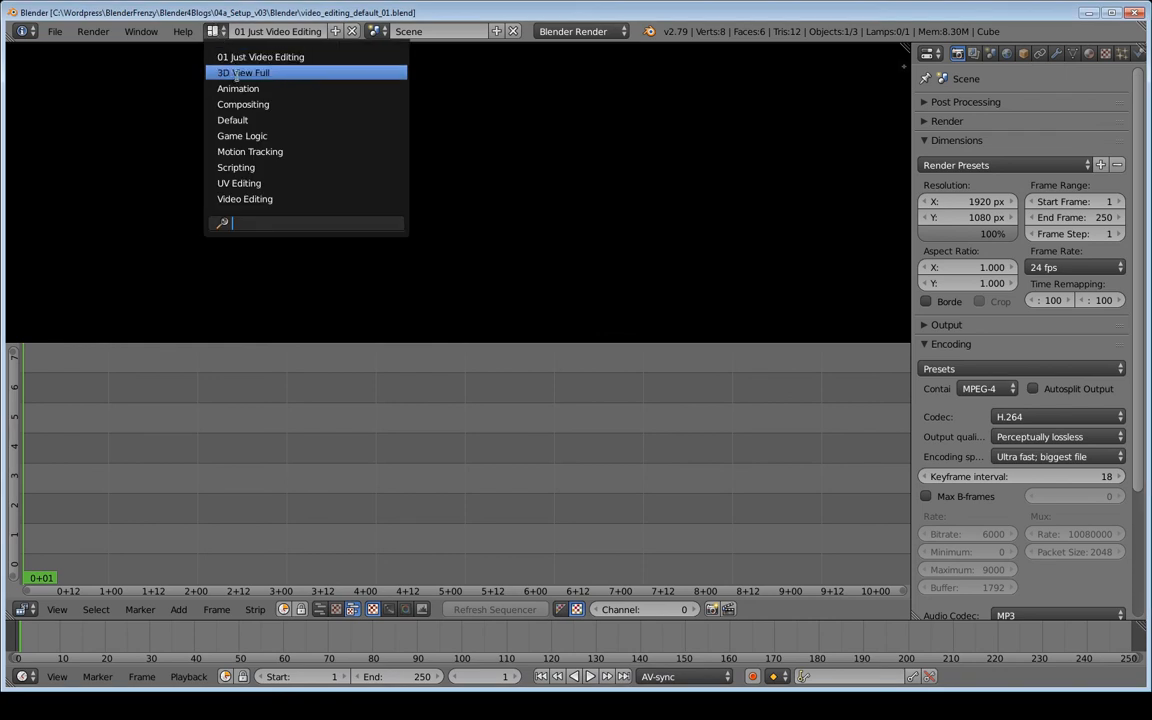
left_click(244, 105)
left_click(335, 31)
left_click(284, 32)
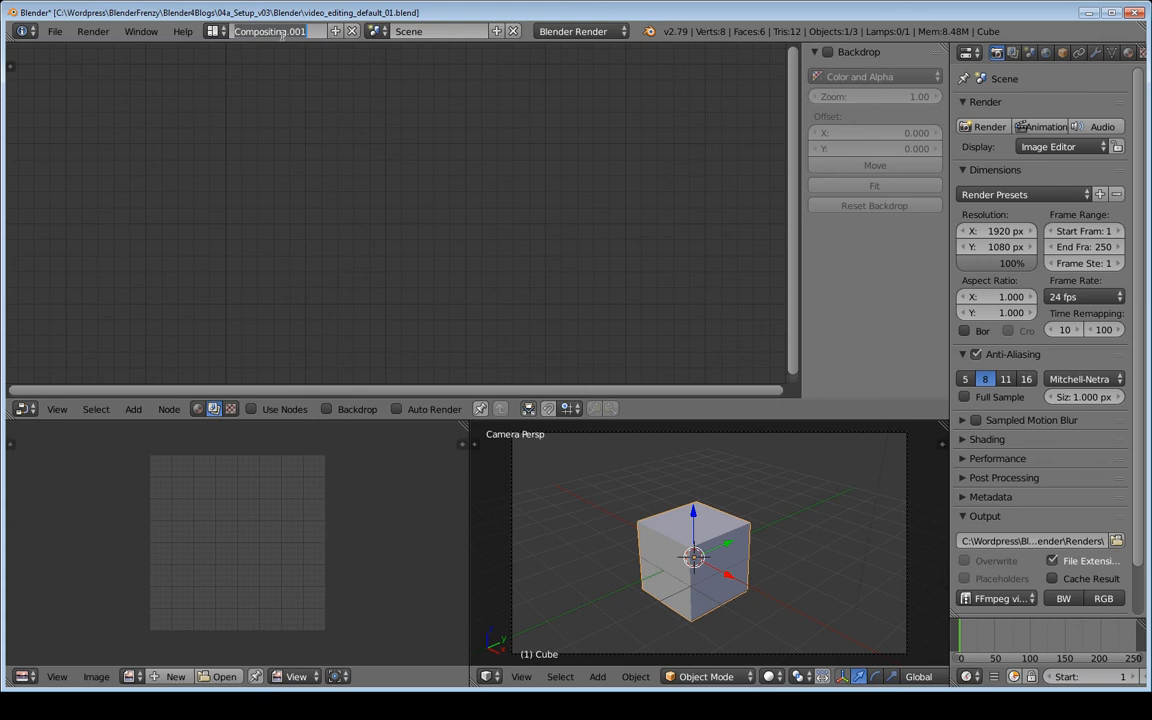
type("02 Just Compositing")
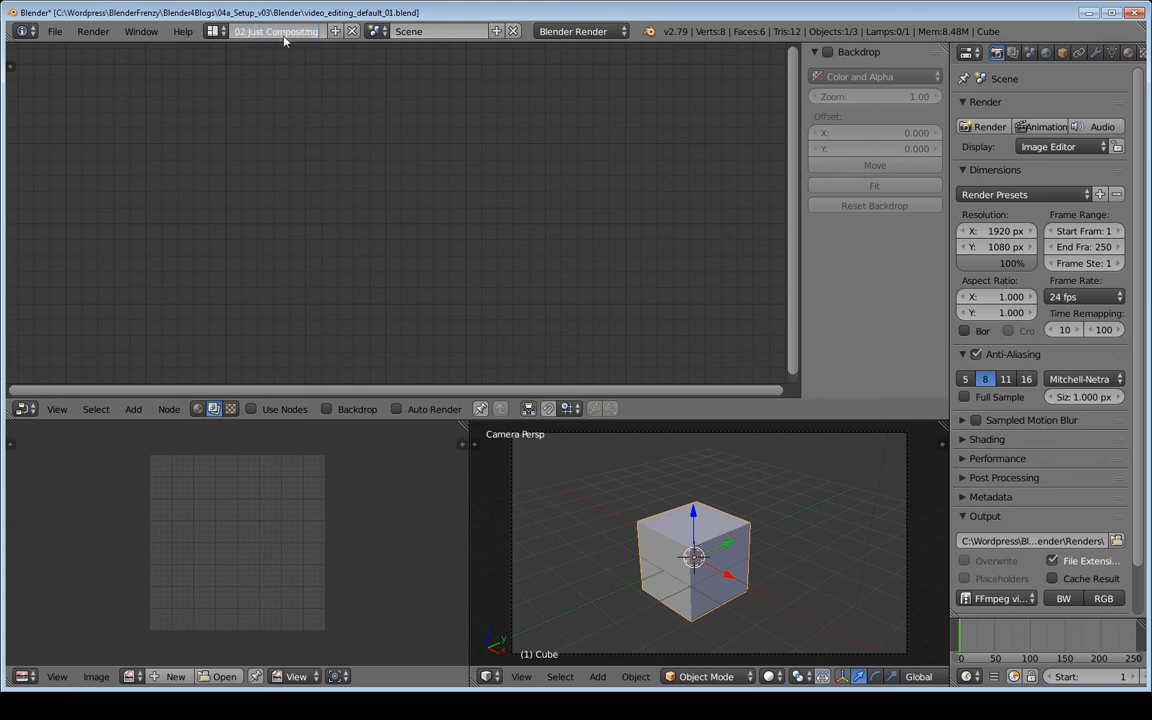
key("Return")
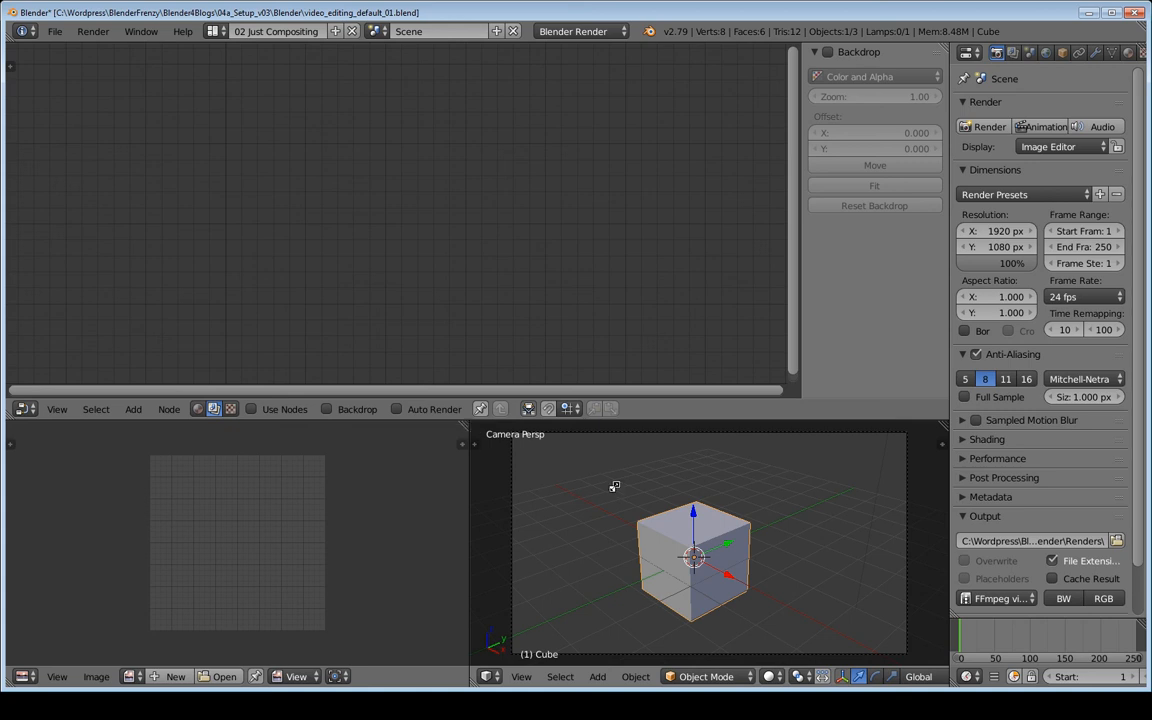
Move the image editor to the bottom-right and make the bottom-left area a Video Sequence Editor
left_click_drag(614, 486, 616, 492, "ctrl")
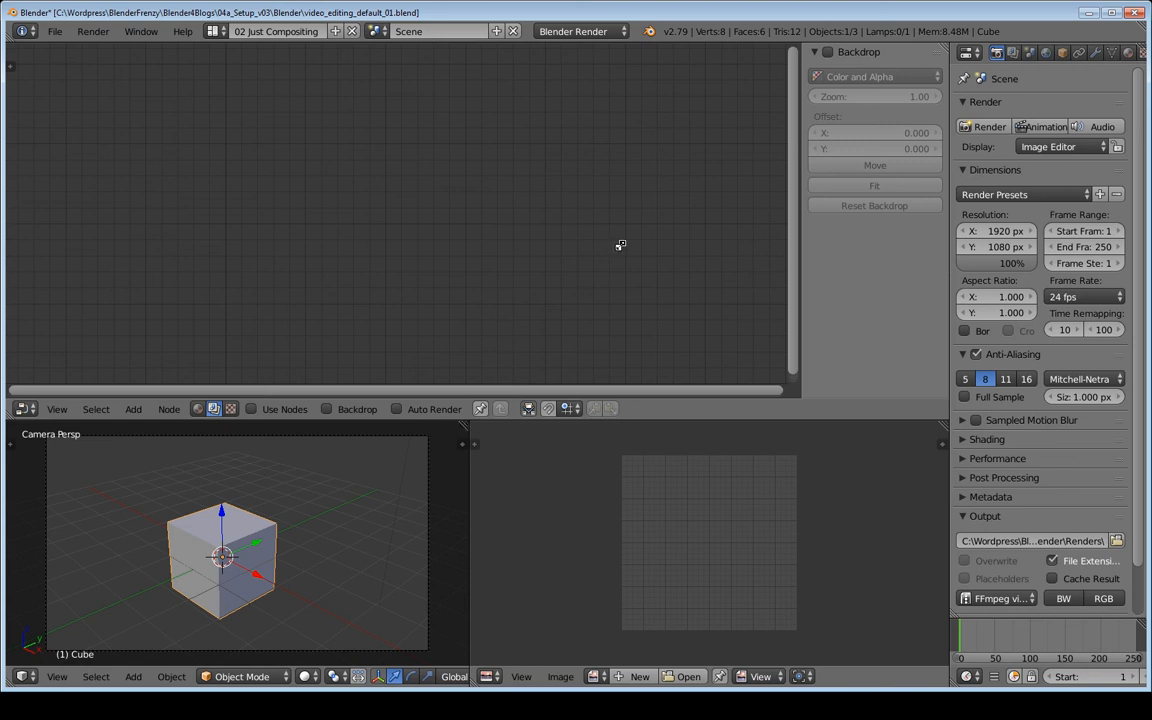
left_click_drag(620, 245, 617, 238, "ctrl")
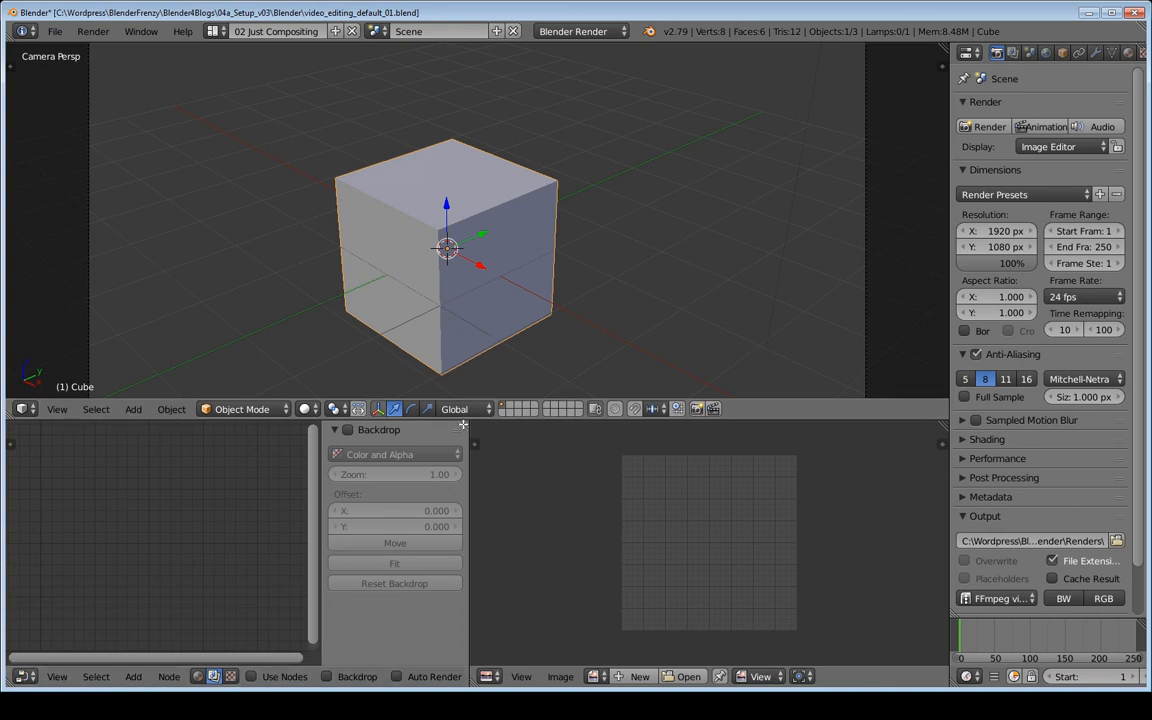
left_click_drag(463, 425, 524, 323, "ctrl")
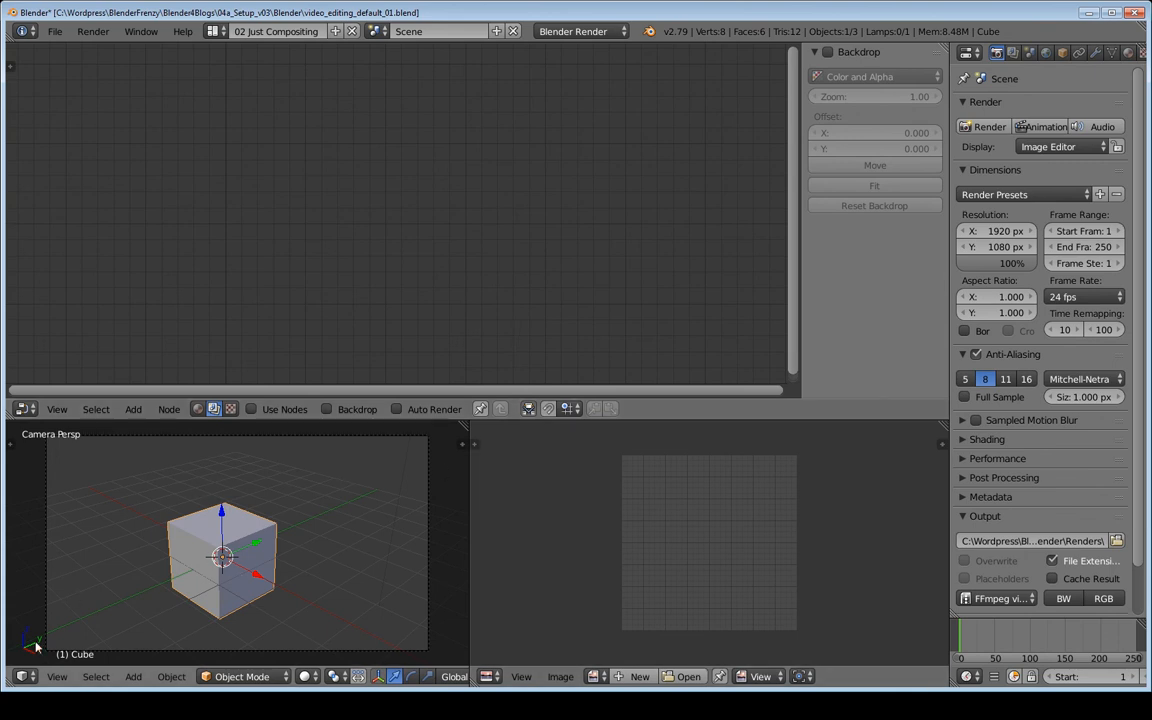
left_click(30, 678)
left_click(52, 514)
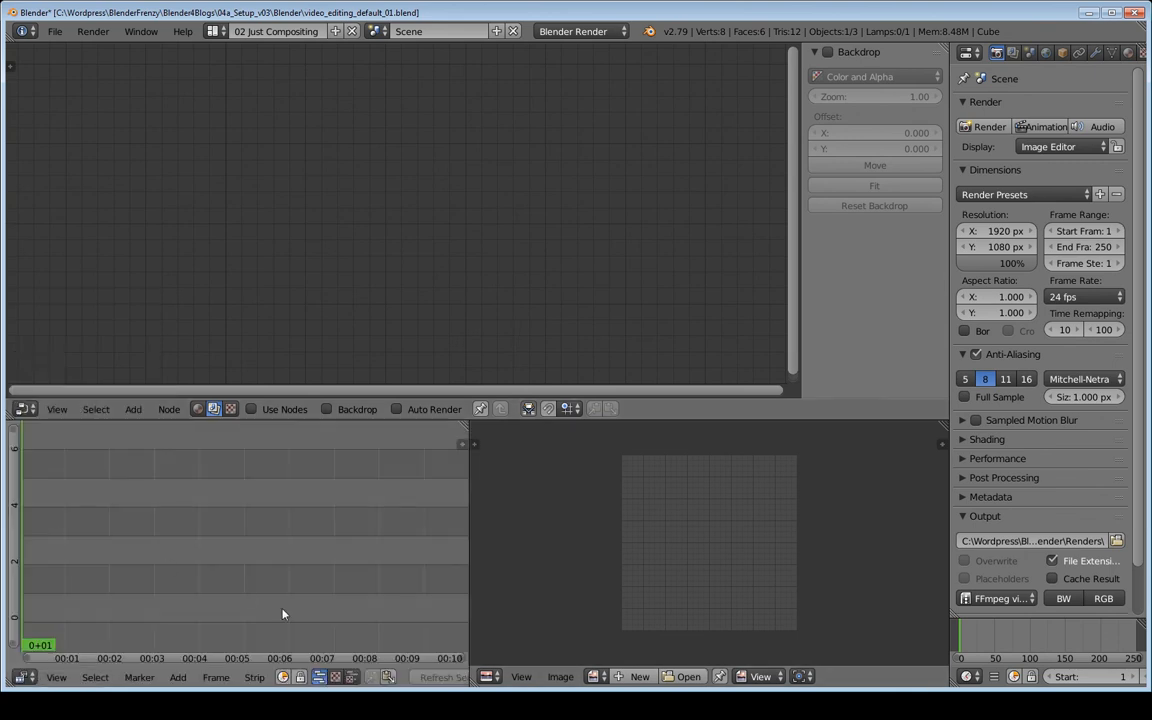
Switch the bottom-left sequencer's view type to Image Preview
left_click(337, 679)
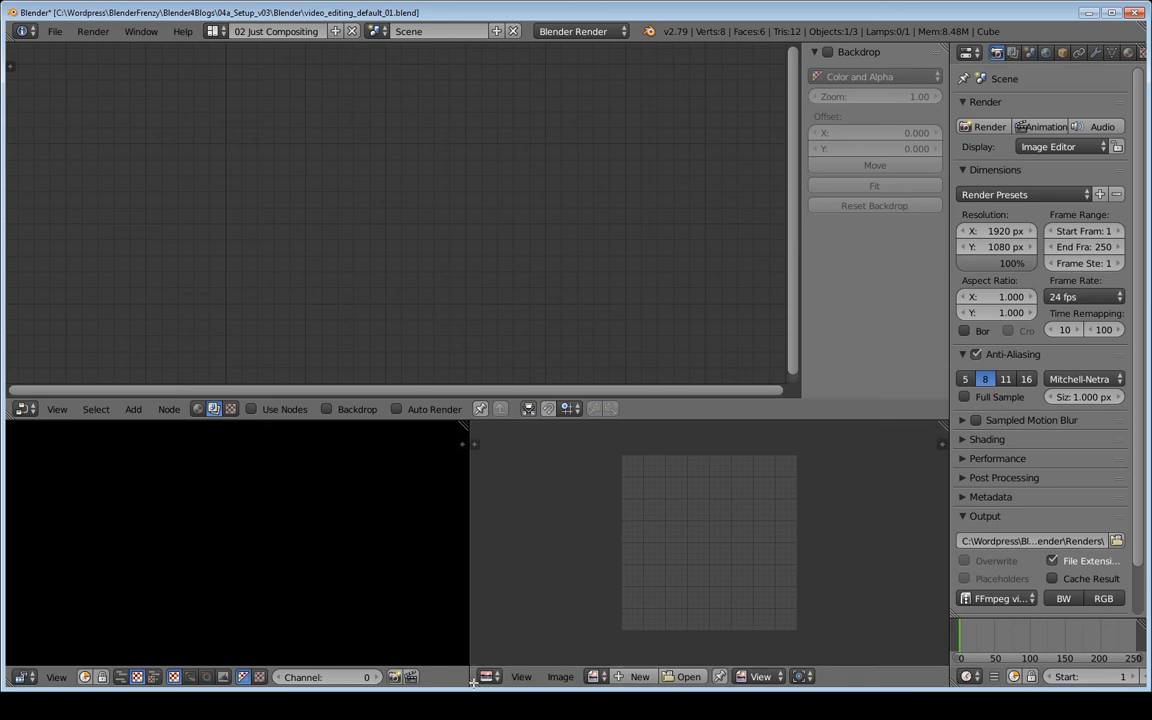
Split off the bottom rows, join them into one full-width Timeline, and resize its border
left_click_drag(472, 684, 494, 614)
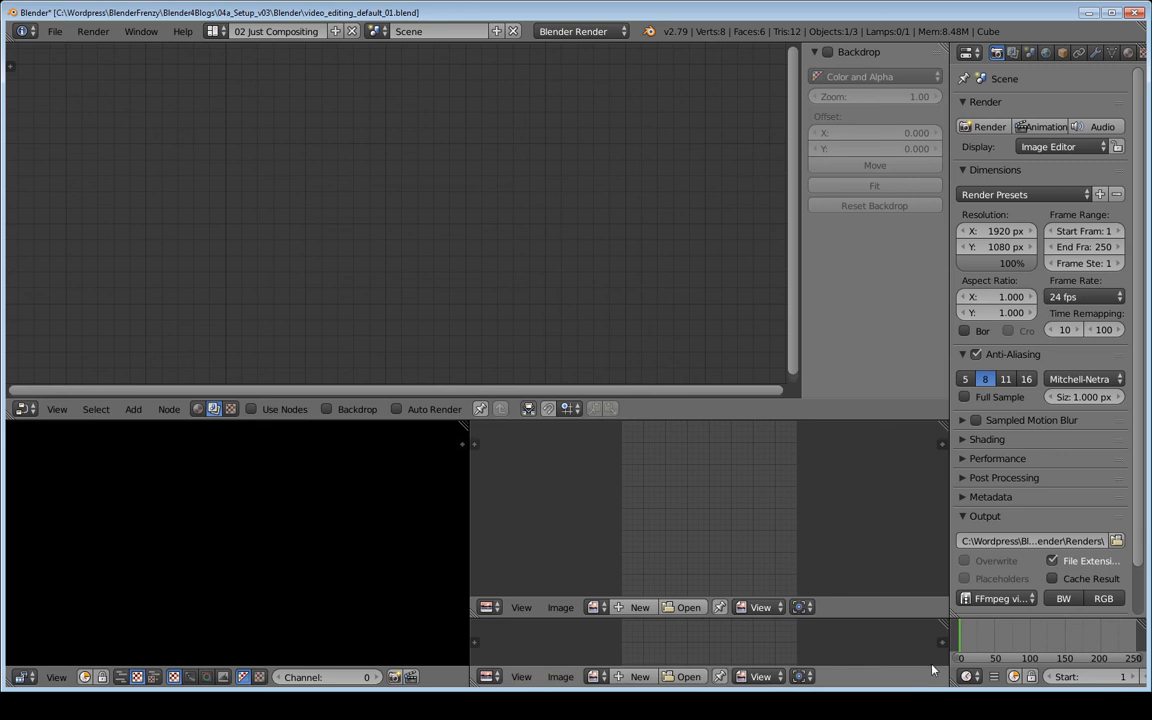
left_click_drag(8, 683, 69, 613)
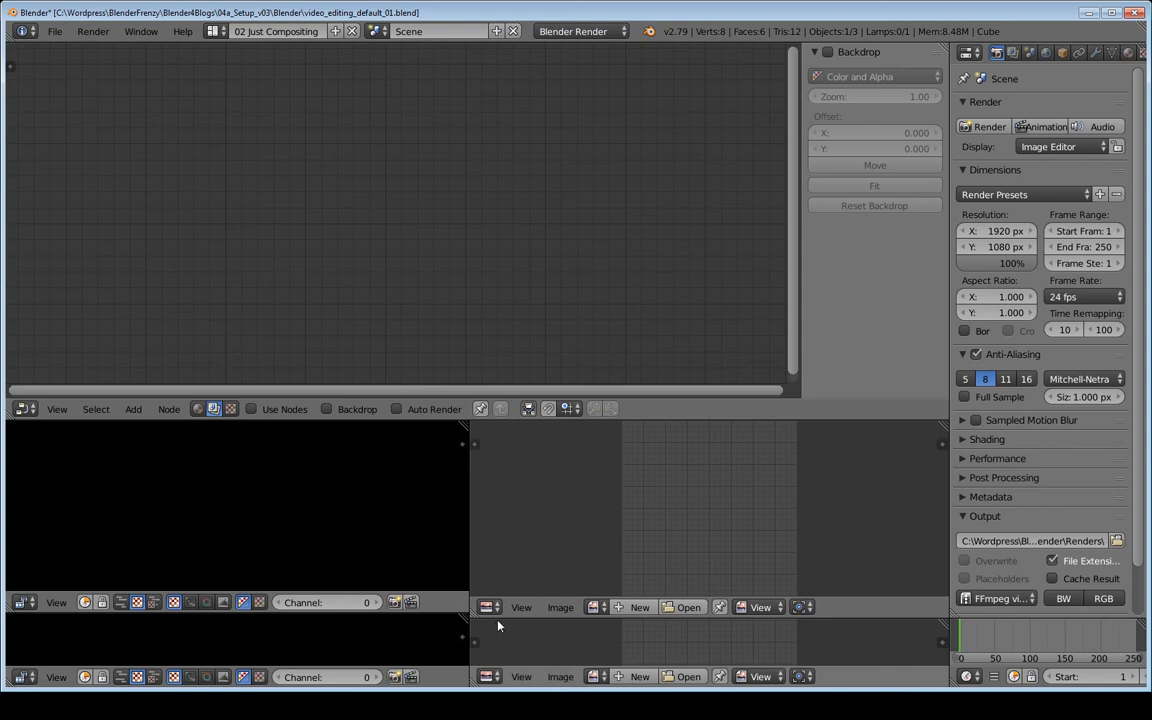
left_click_drag(450, 616, 487, 616)
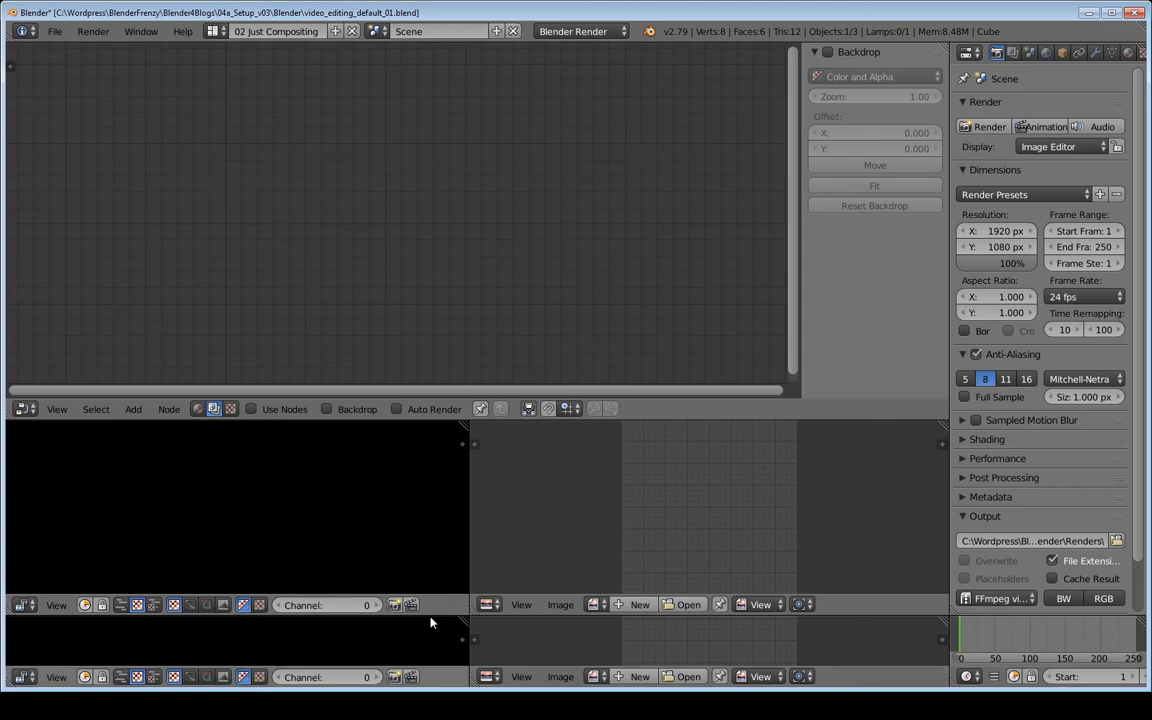
left_click_drag(445, 588, 473, 609)
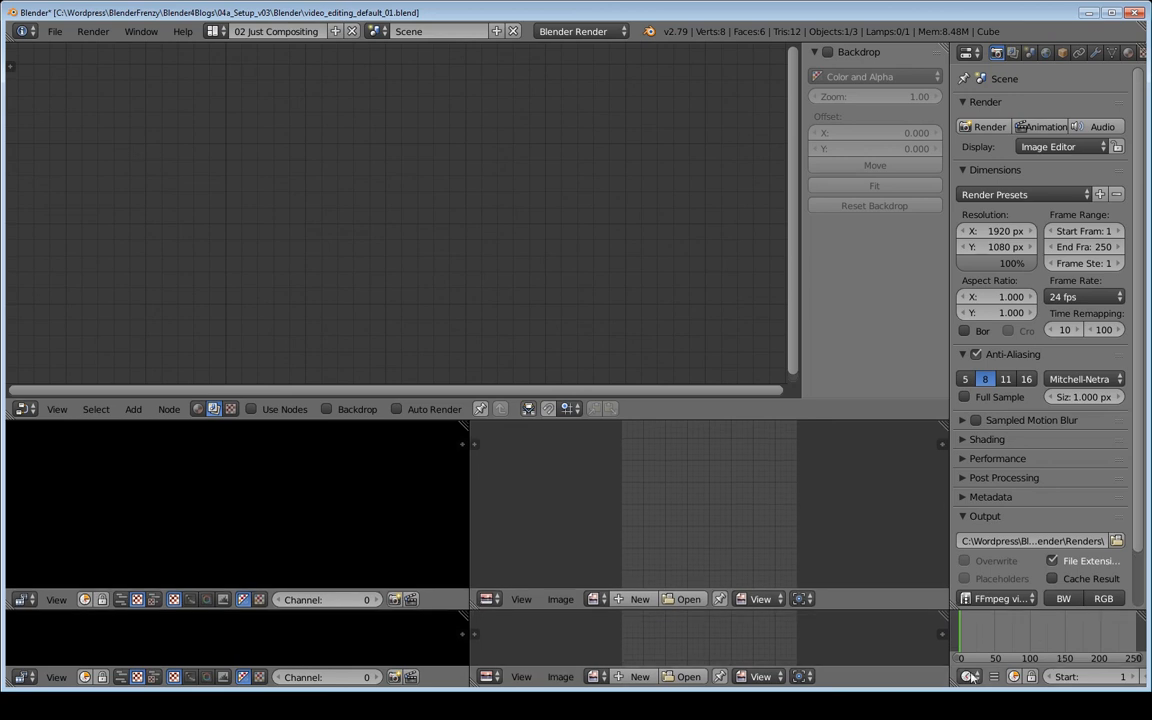
left_click_drag(874, 664, 874, 665)
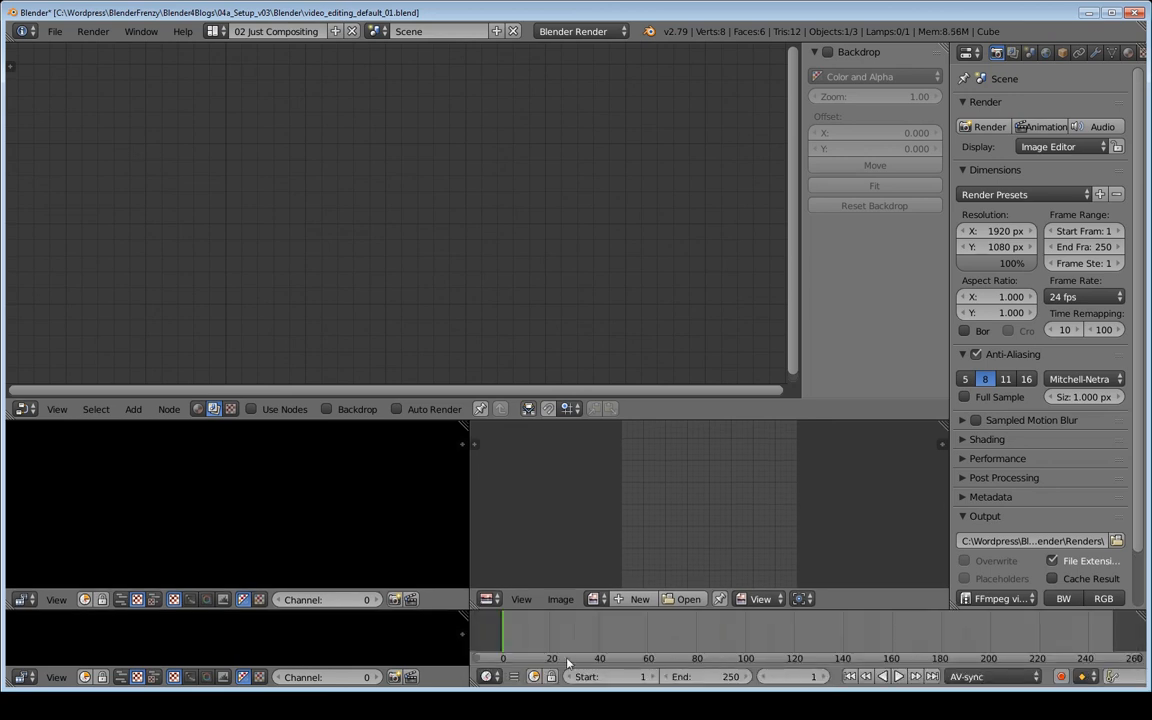
left_click_drag(474, 683, 250, 645)
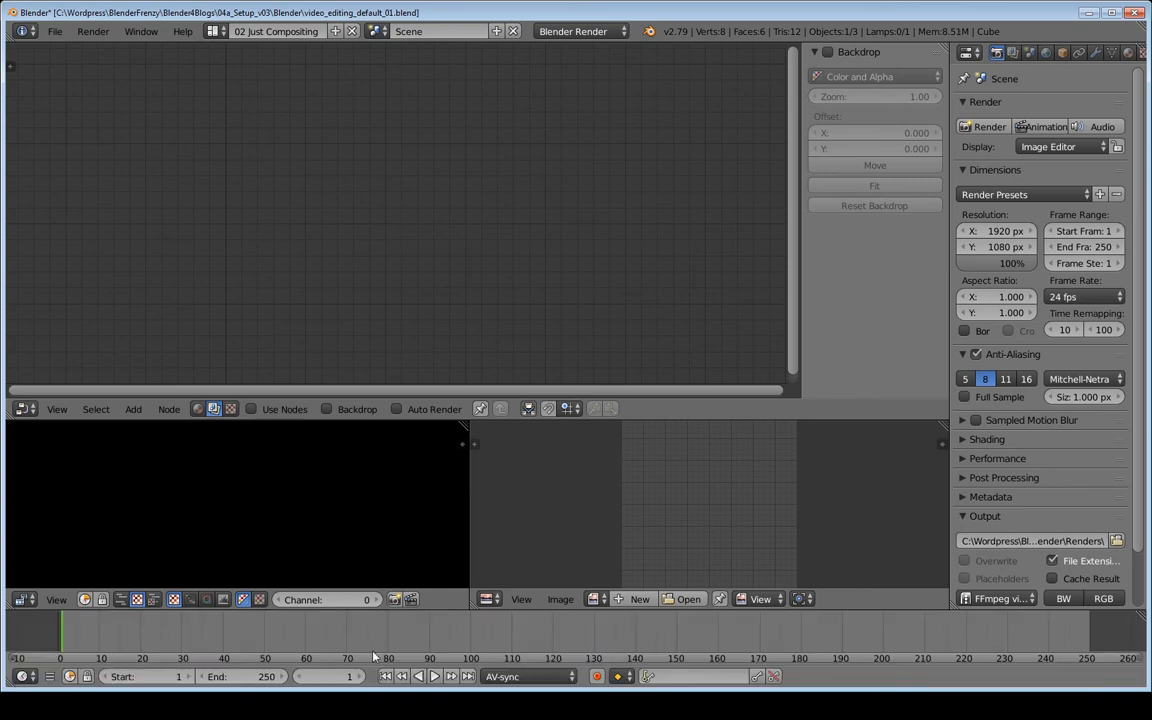
left_click_drag(680, 613, 681, 617)
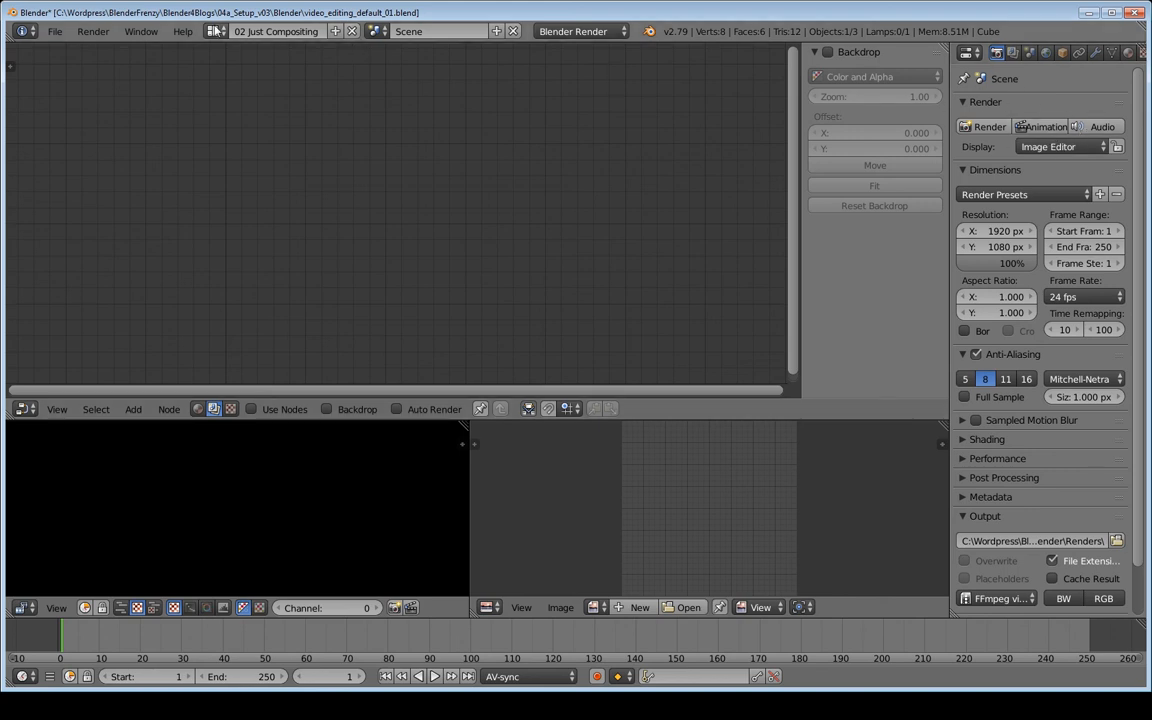
Check the 01 Just Video Editing layout, then return to 02 Just Compositing
left_click(214, 31)
left_click(225, 57)
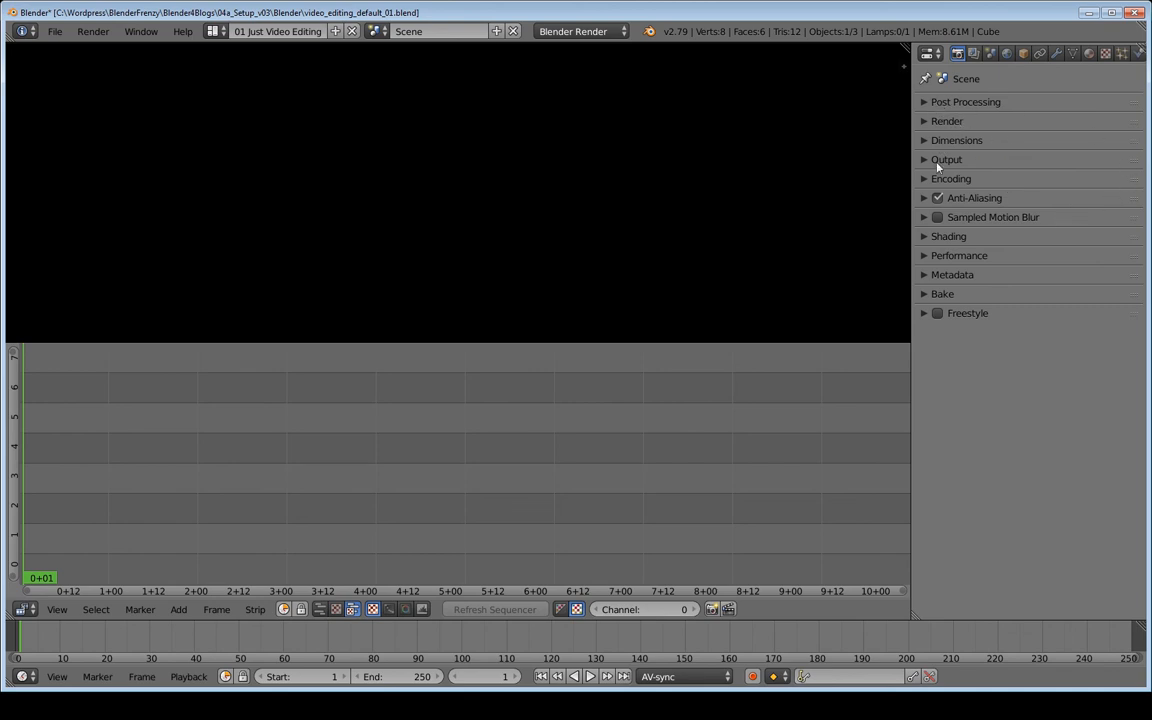
left_click(213, 31)
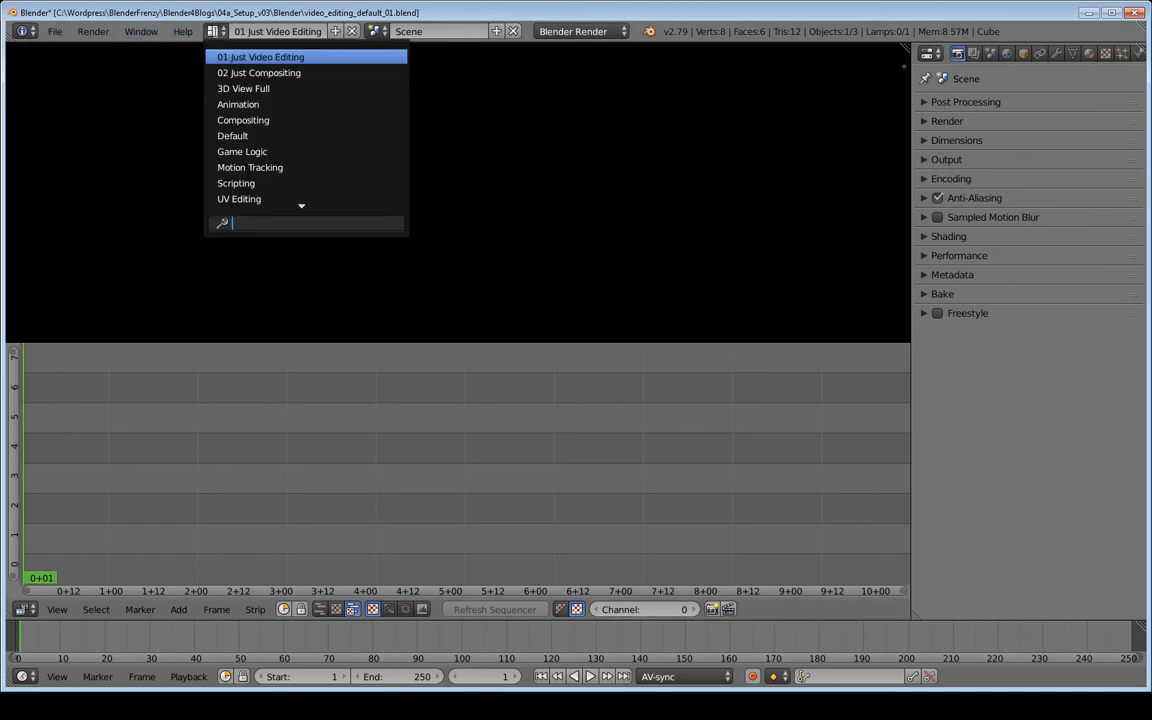
left_click(259, 72)
Collapse the render panels and order them Post Processing, Render, Dimensions, Output, Encoding
left_click_drag(985, 101, 997, 409)
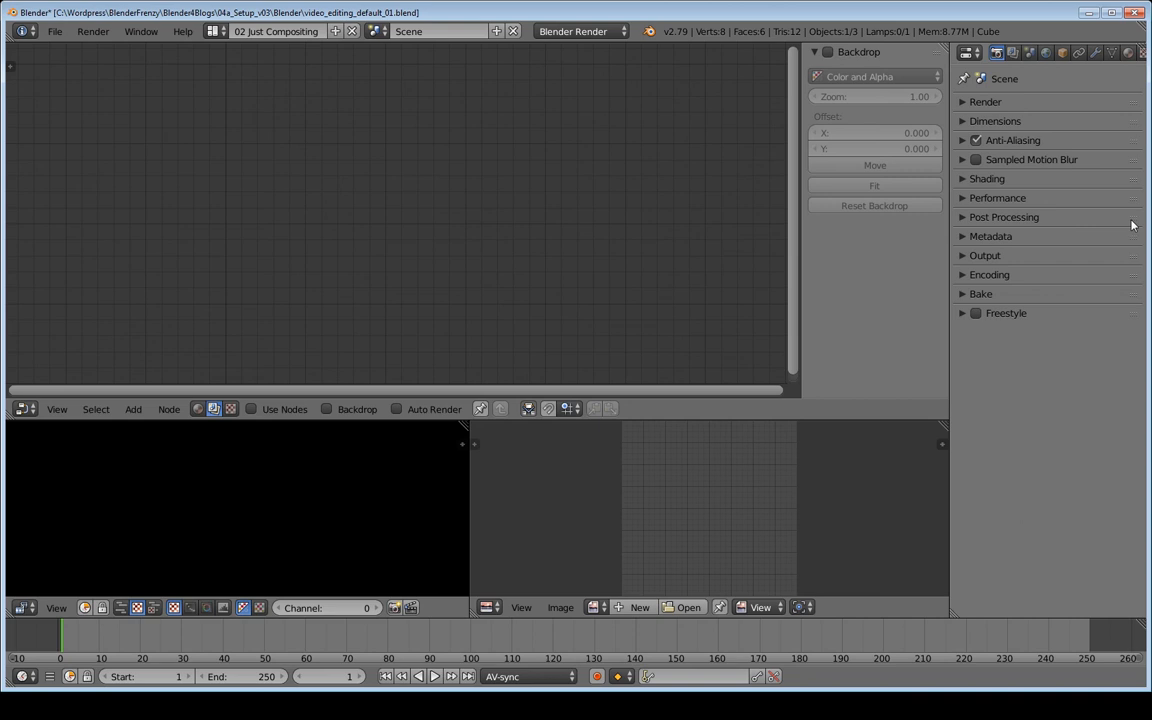
left_click_drag(1131, 217, 1128, 95)
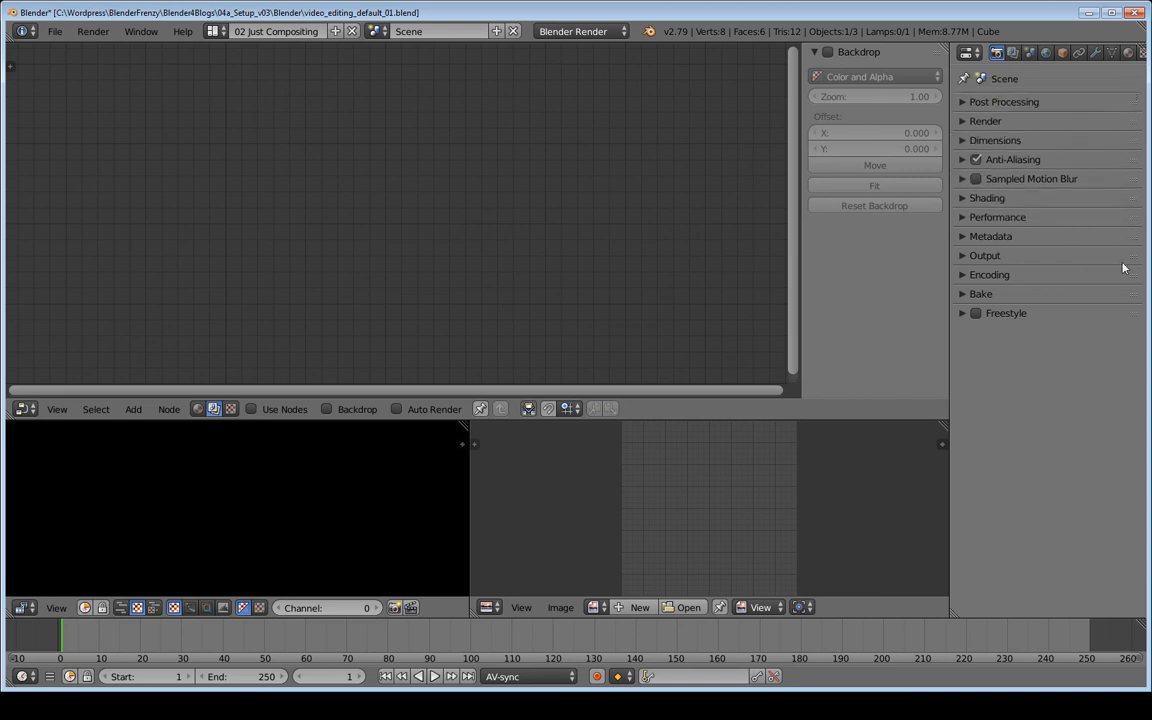
left_click_drag(1131, 256, 1131, 162)
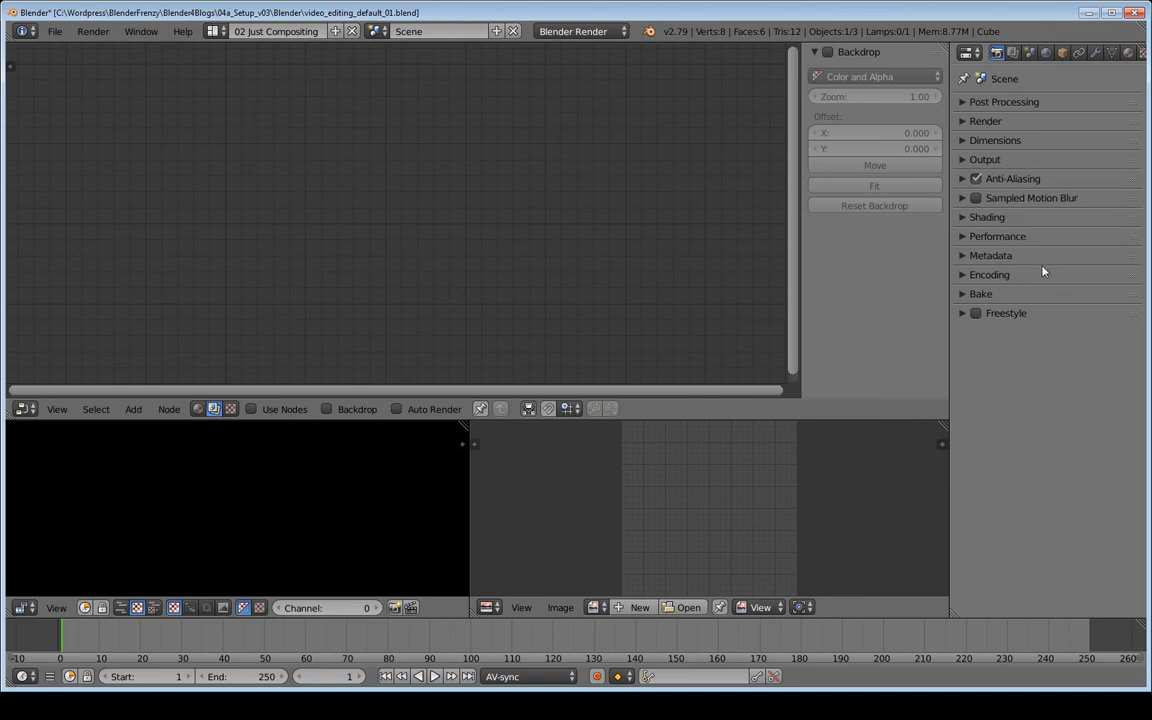
left_click_drag(1121, 273, 1133, 174)
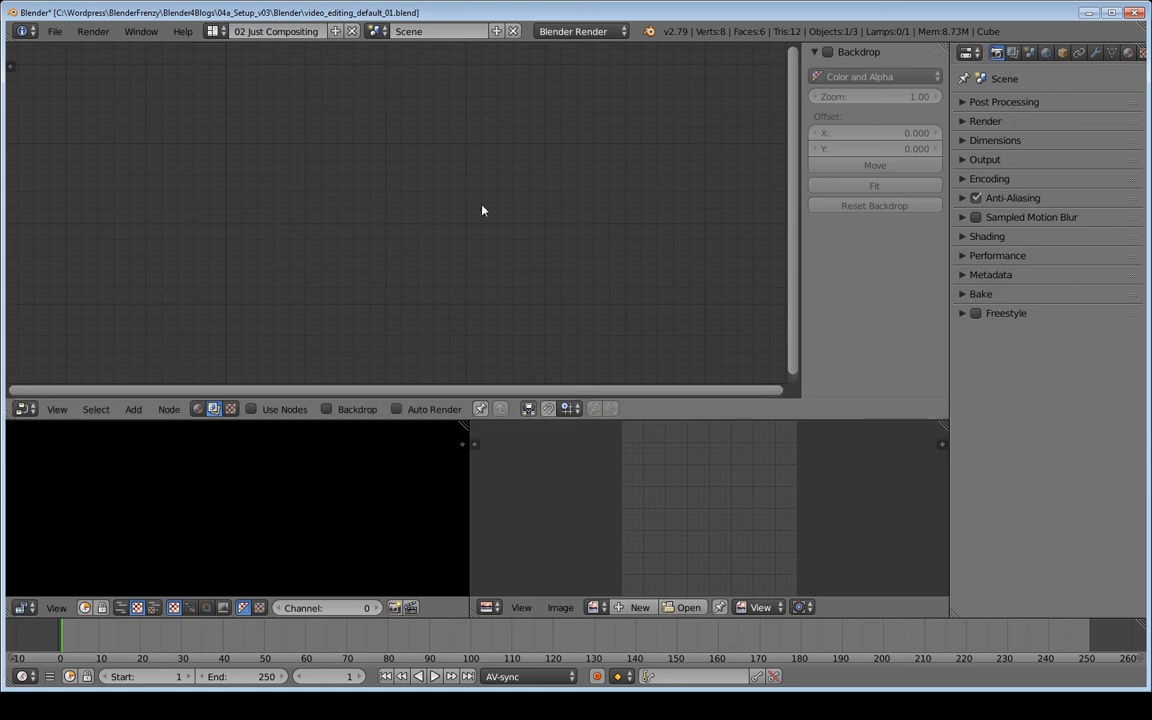
left_click(216, 32)
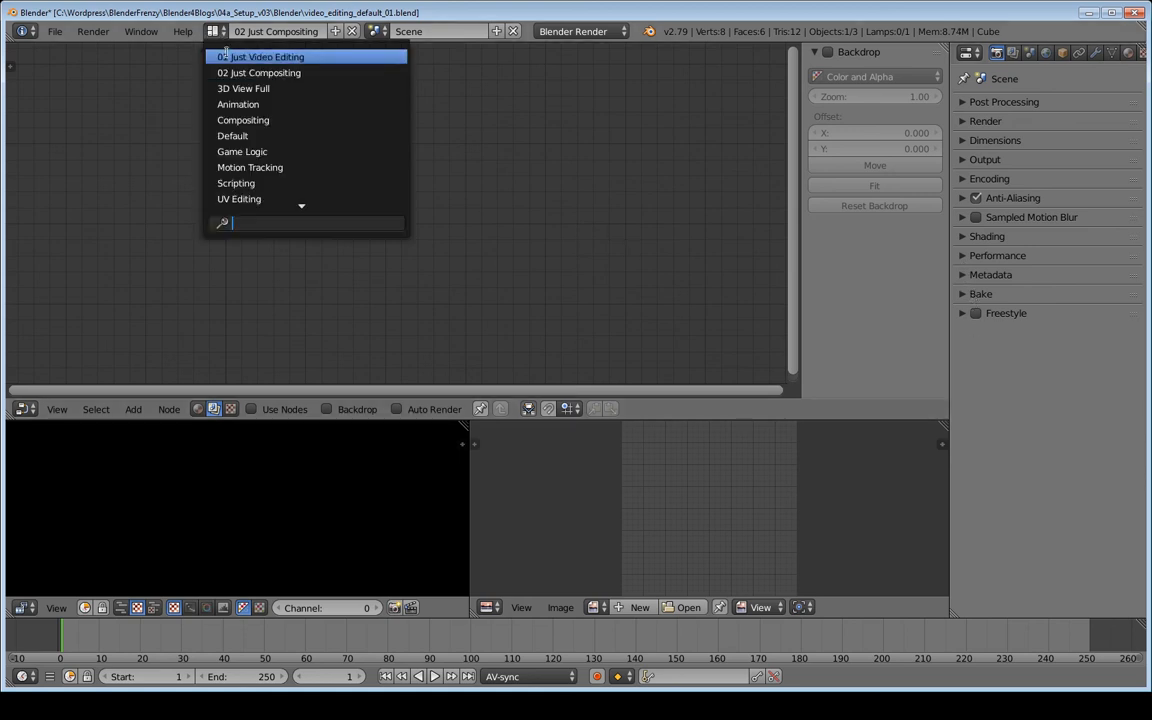
Duplicate the UV Editing layout and name the copy '03 Just Rendering'
left_click(257, 197)
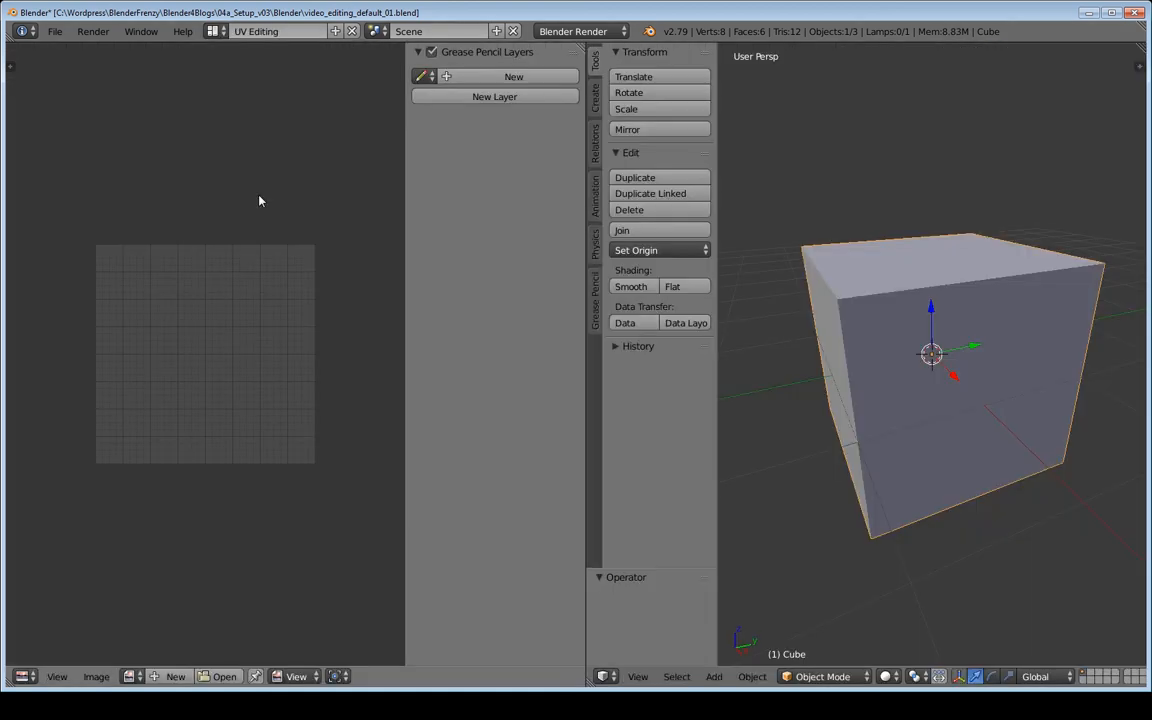
left_click(337, 32)
left_click(285, 31)
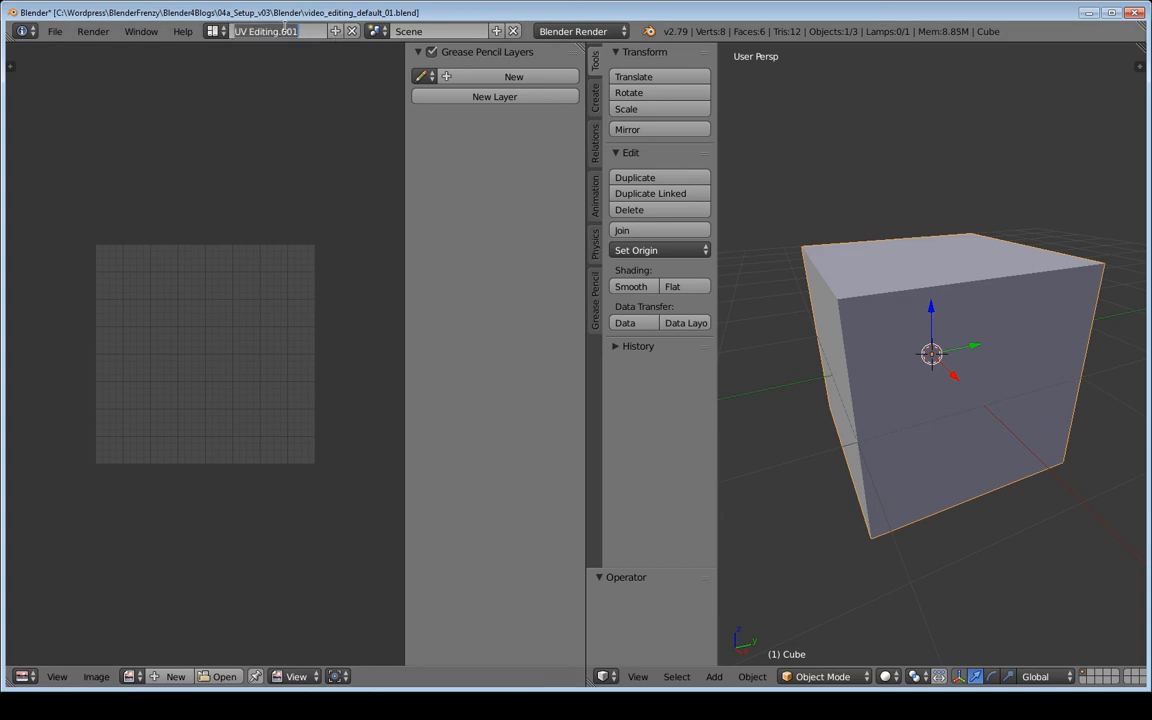
type("03 Ju")
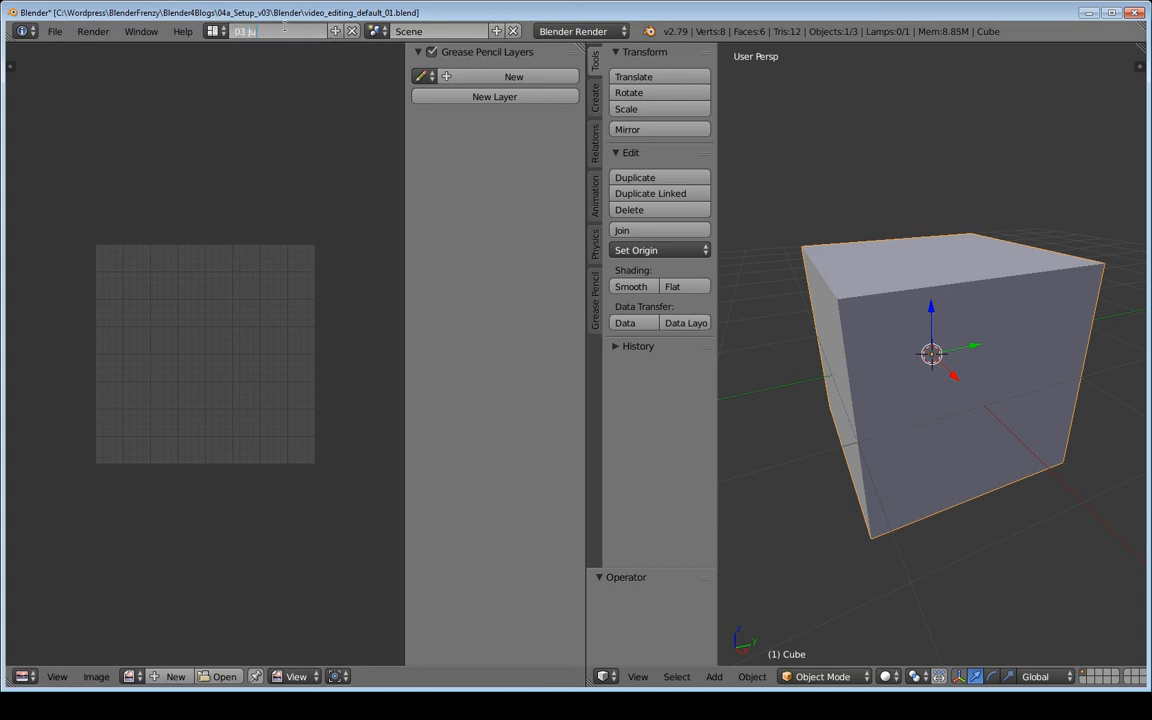
type("st Rede")
key("BackSpace")
type("ndering")
key("Return")
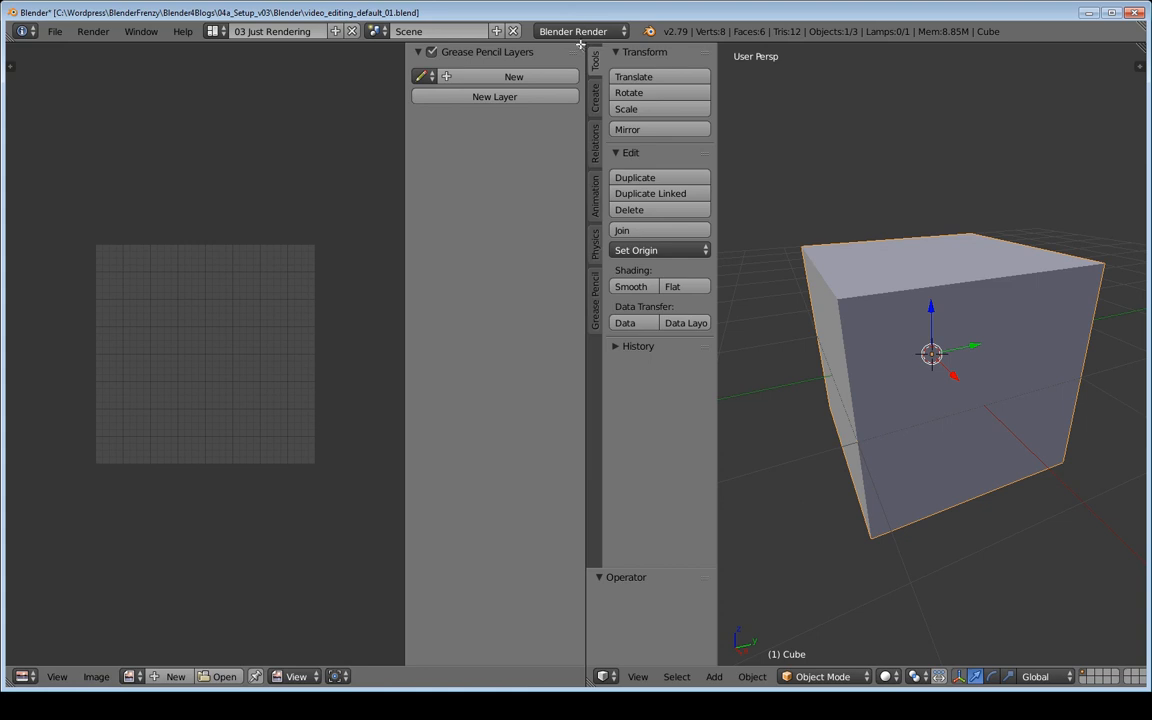
Merge the 3D view into the image editor, add a Timeline below, and hide the sidebar
mouse_move(580, 44)
left_mouse_down()
mouse_move(771, 104)
mouse_move(686, 141)
left_mouse_up()
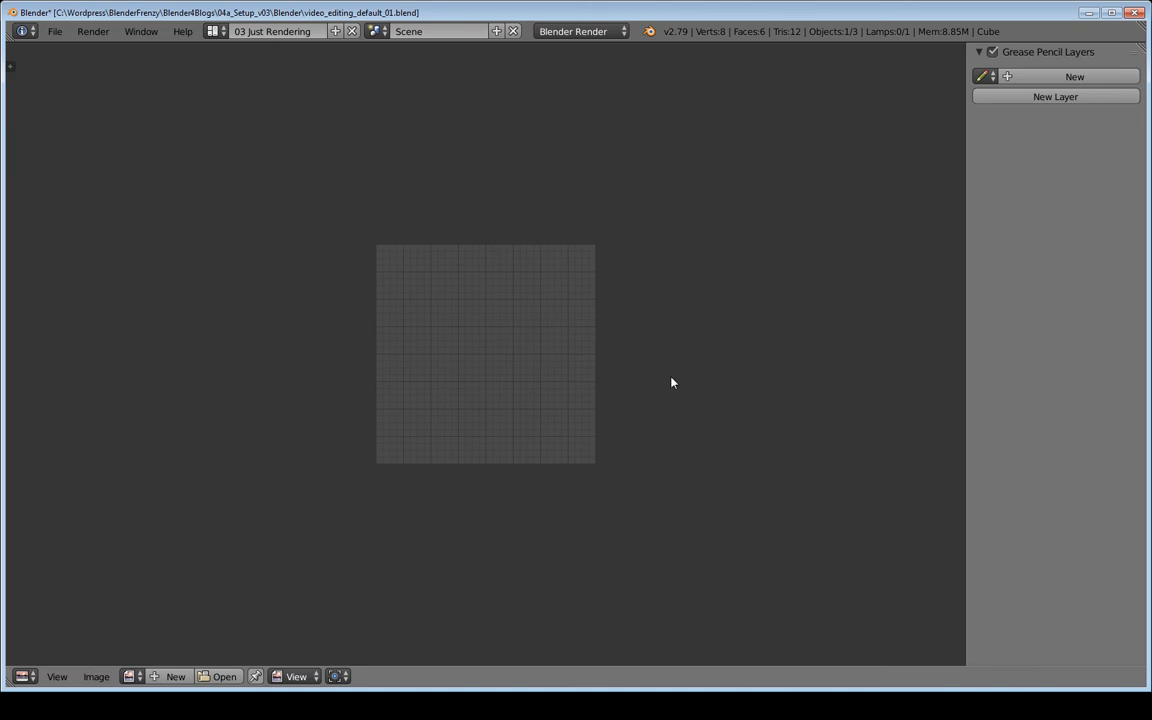
left_click_drag(9, 683, 37, 598)
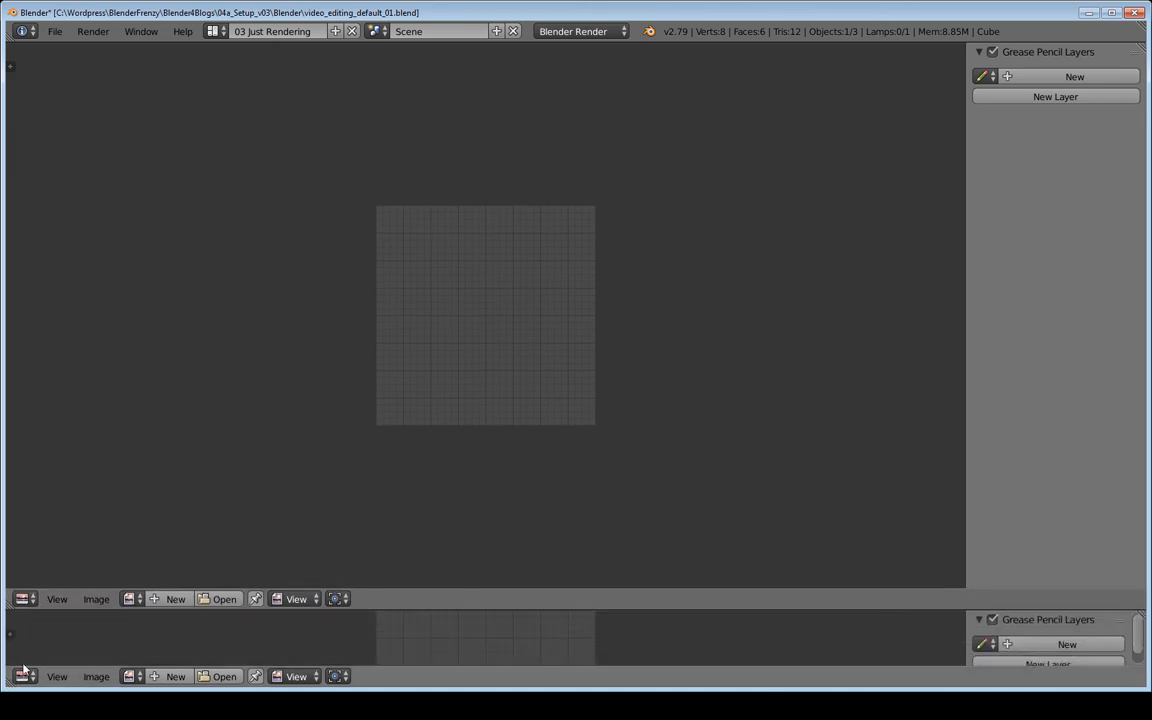
left_click(22, 676)
left_click(44, 631)
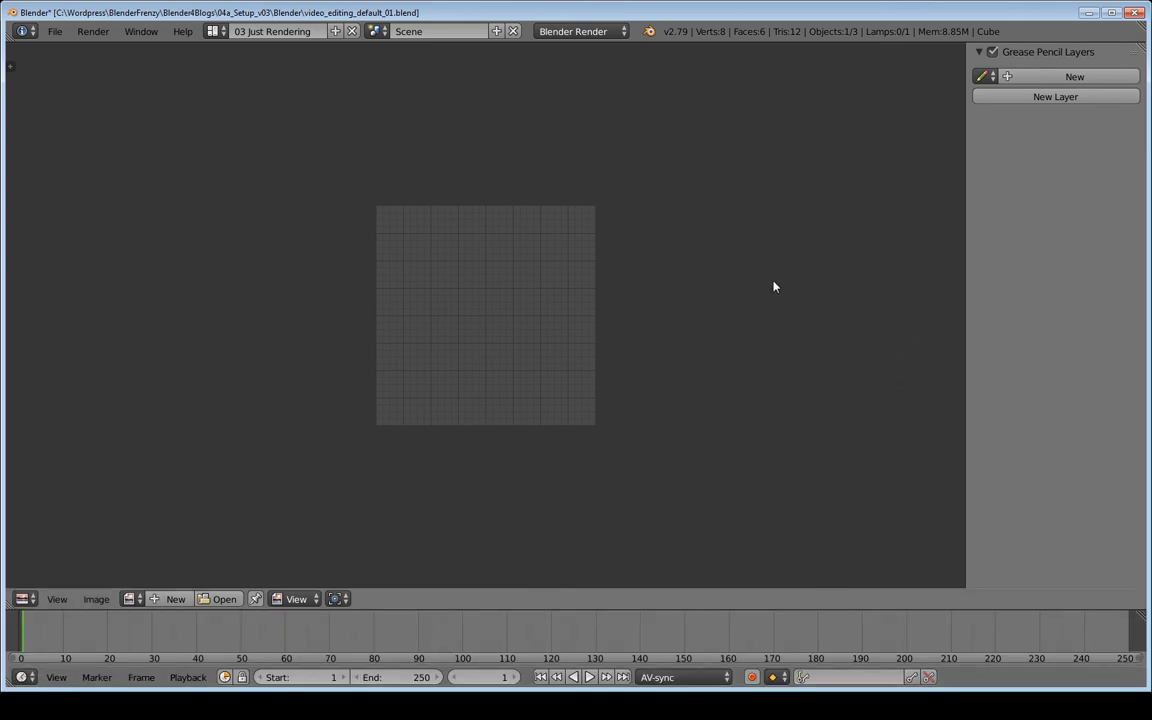
key("n")
key("n")
key("n")
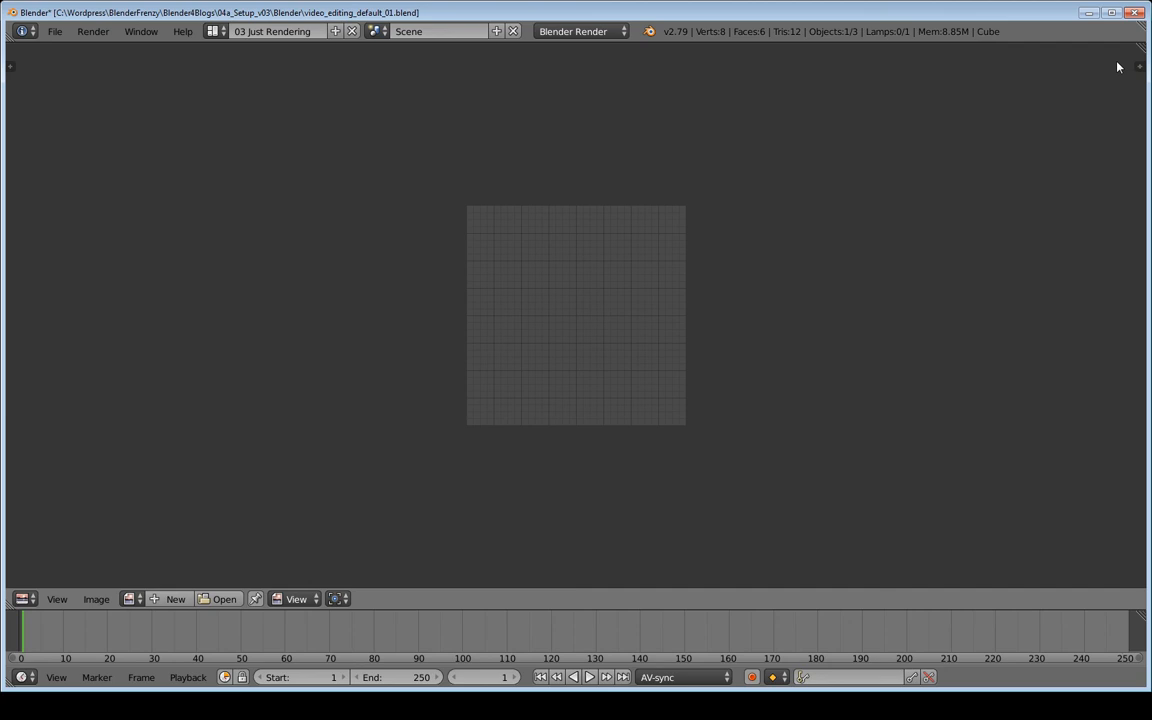
Split the image editor and make the new right-hand area a Properties editor
left_click_drag(1139, 48, 920, 63)
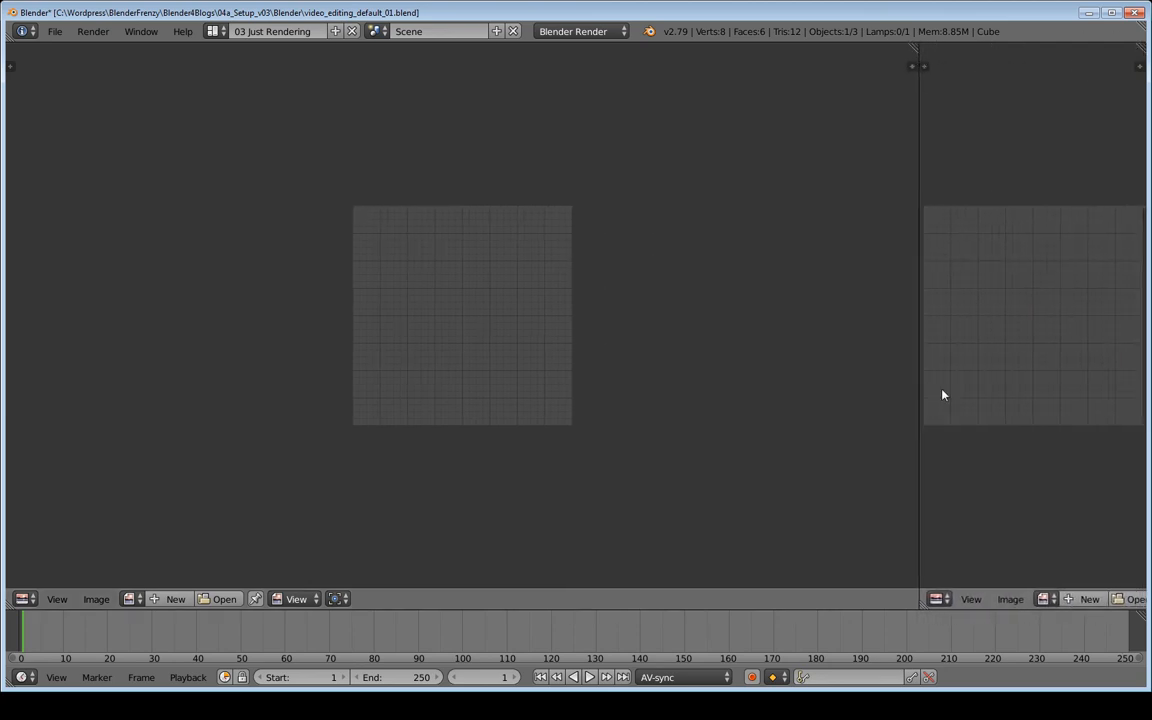
left_click(938, 599)
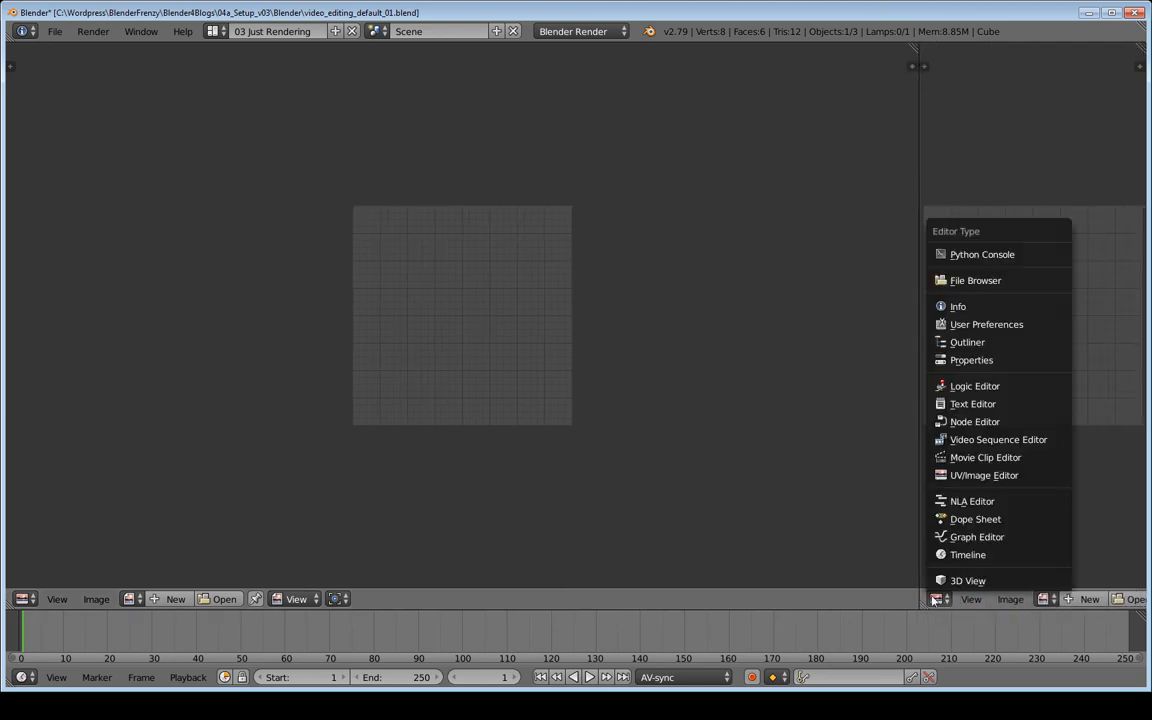
left_click(966, 360)
Collapse and reorder panels to Post Processing, Render, Dimensions, Output, Encoding, then show 01 Just Video Editing
left_click_drag(952, 106, 969, 329)
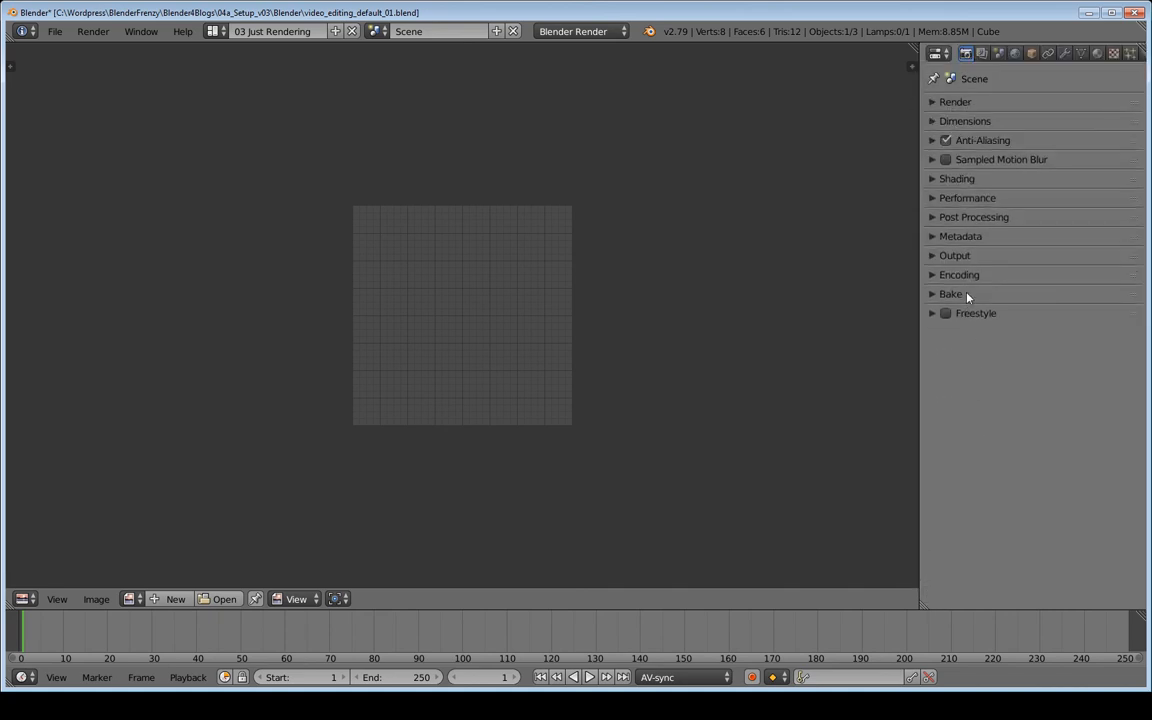
left_click_drag(1138, 218, 1139, 95)
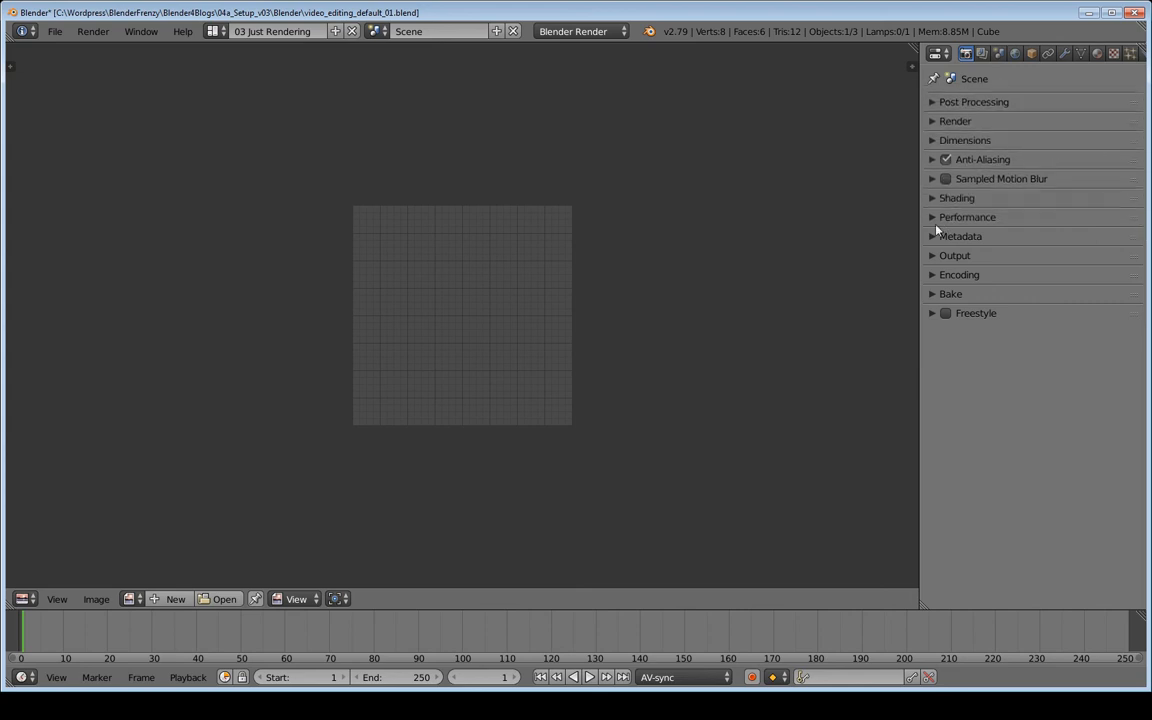
left_click_drag(1138, 256, 1134, 158)
left_click_drag(1138, 276, 1139, 177)
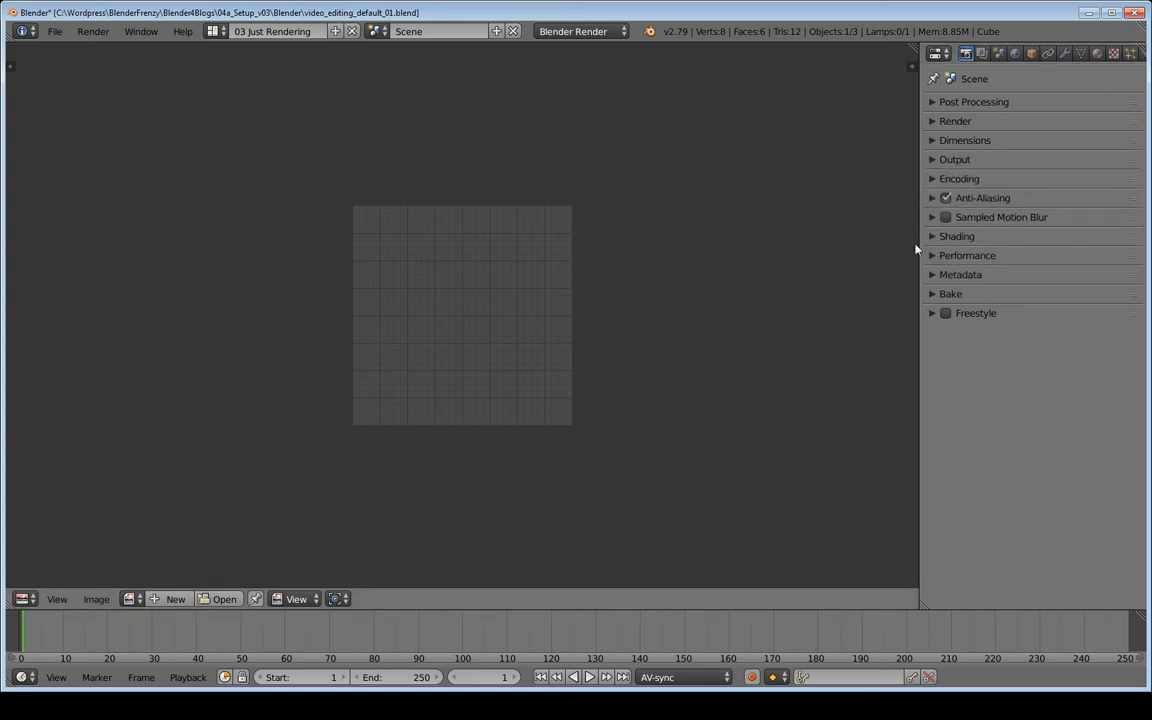
left_click(932, 121)
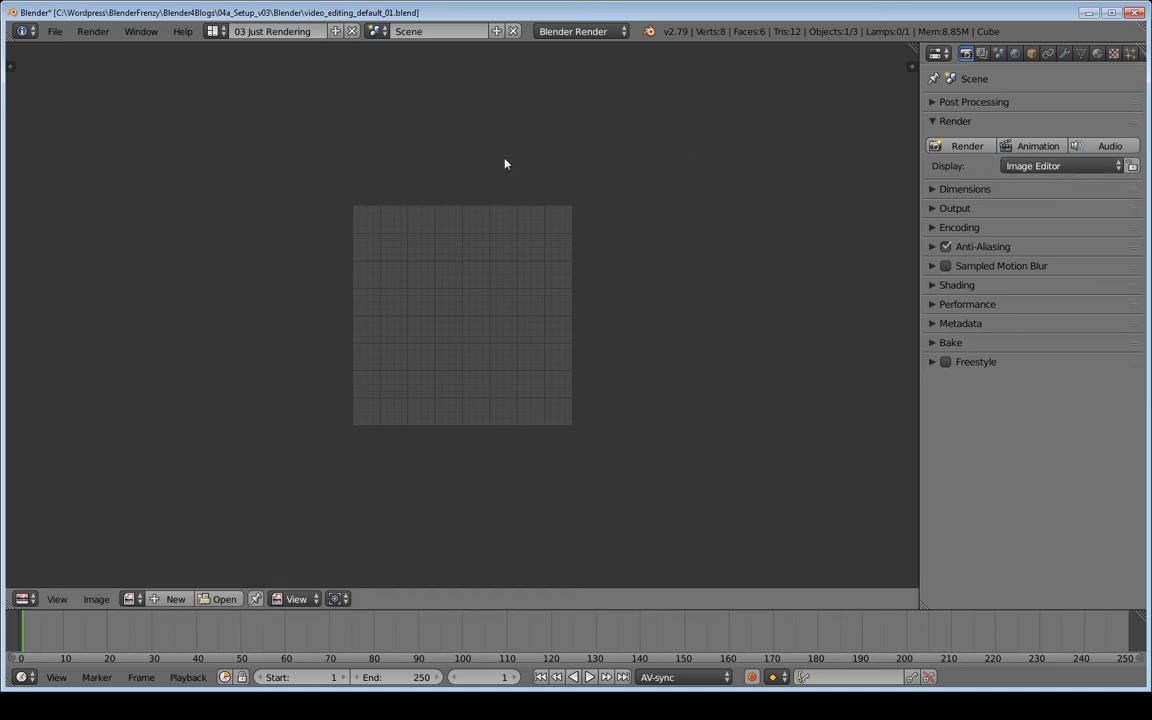
left_click(216, 31)
left_click(231, 59)
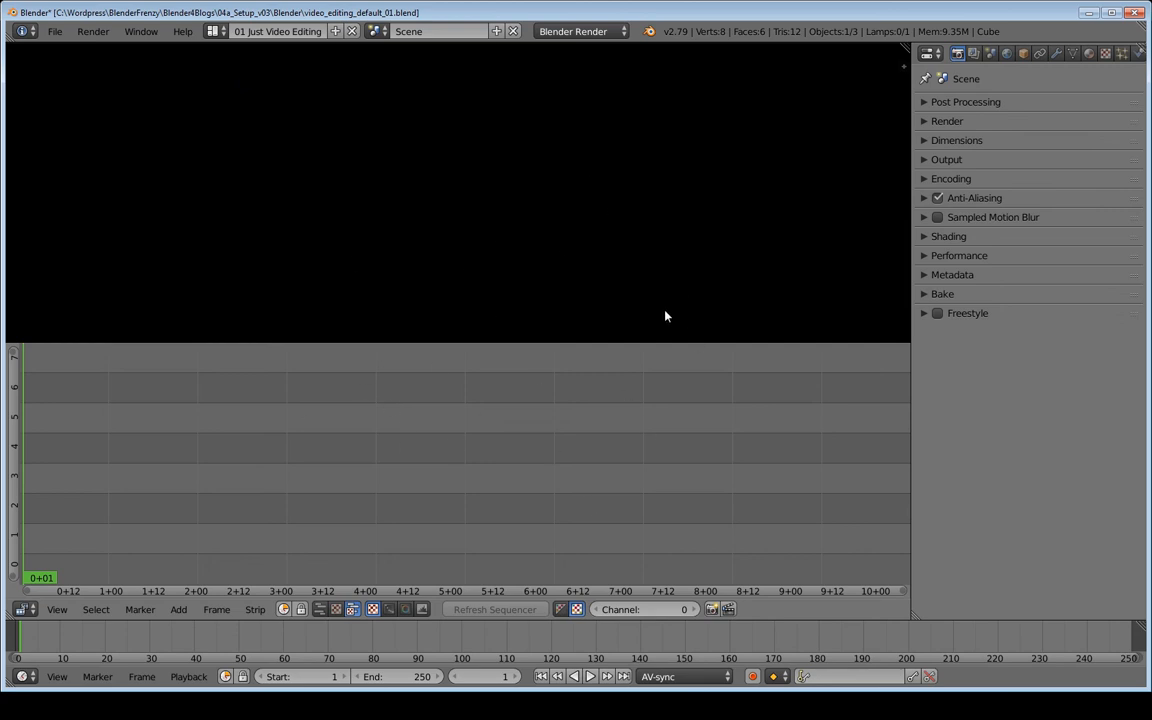
In 01 Just Video Editing, expand the Render panel and set Display to New Window
left_click(930, 121)
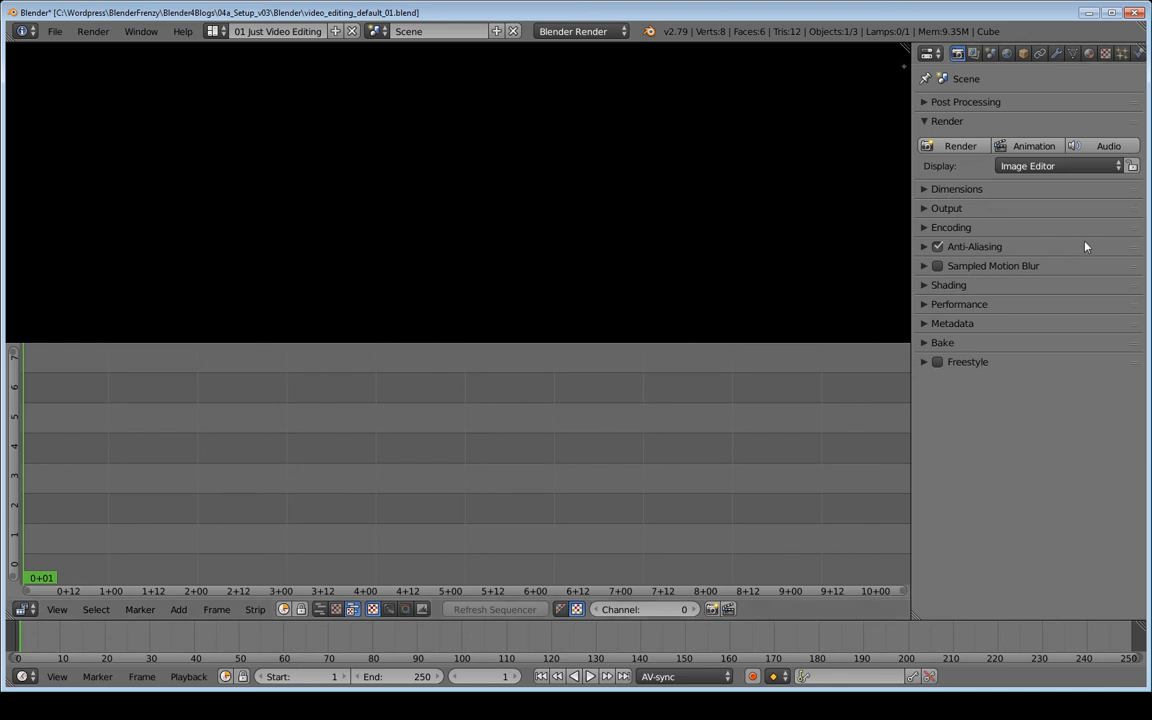
left_click(1062, 166)
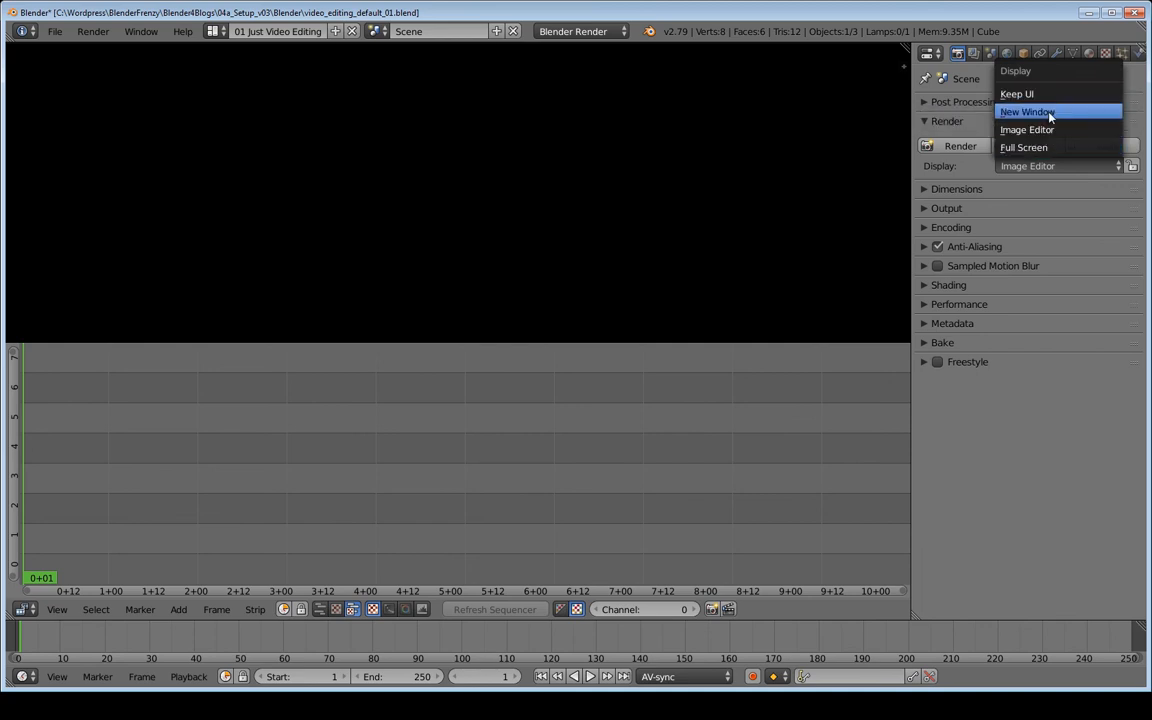
left_click(1043, 117)
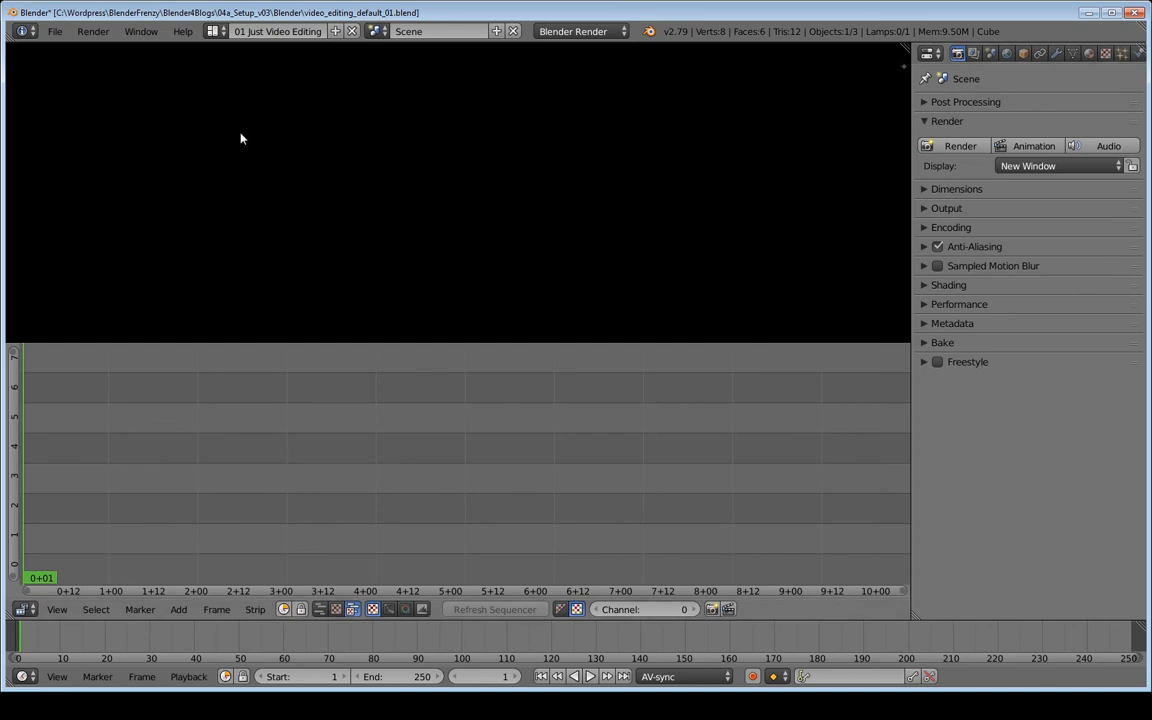
Set render Display to Keep UI in 03 Just Rendering, then return to 01 Just Video Editing
left_click(213, 31)
left_click(250, 87)
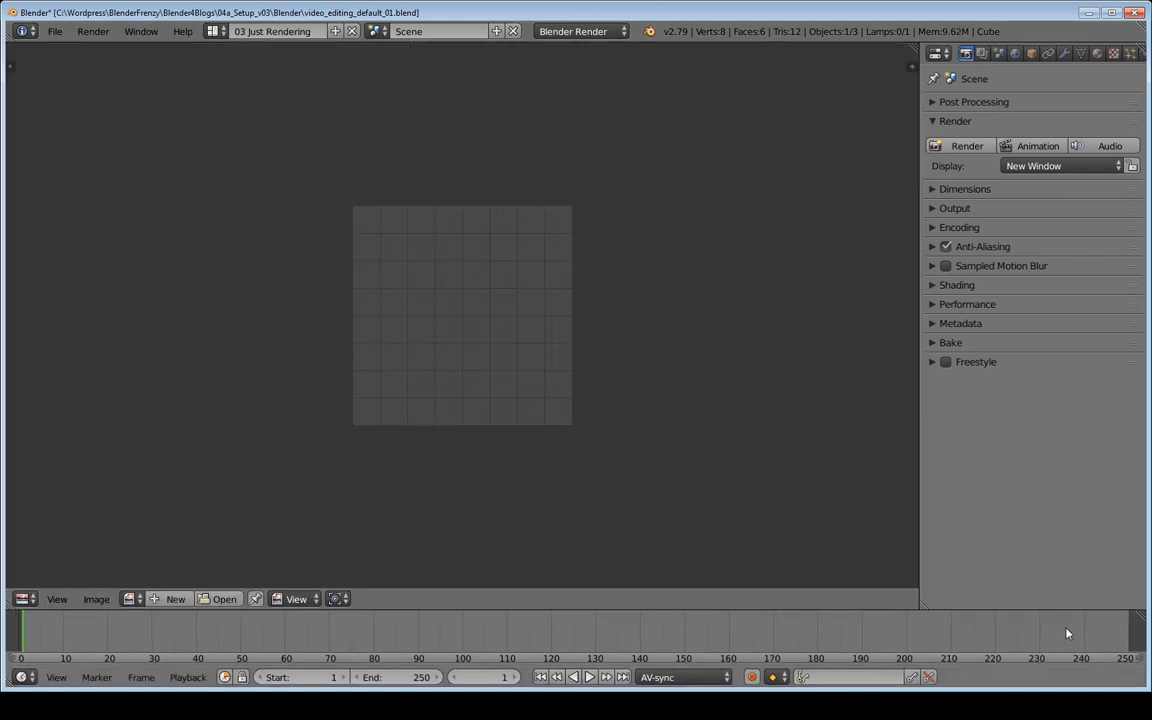
left_click(1052, 167)
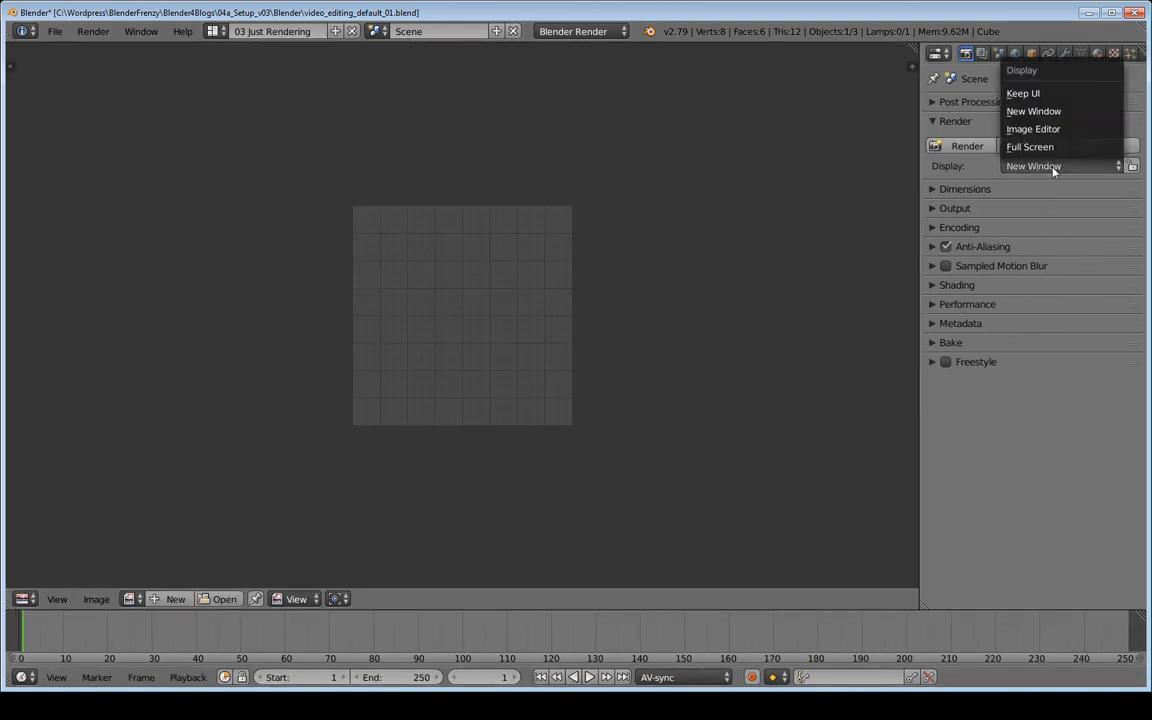
left_click(1023, 95)
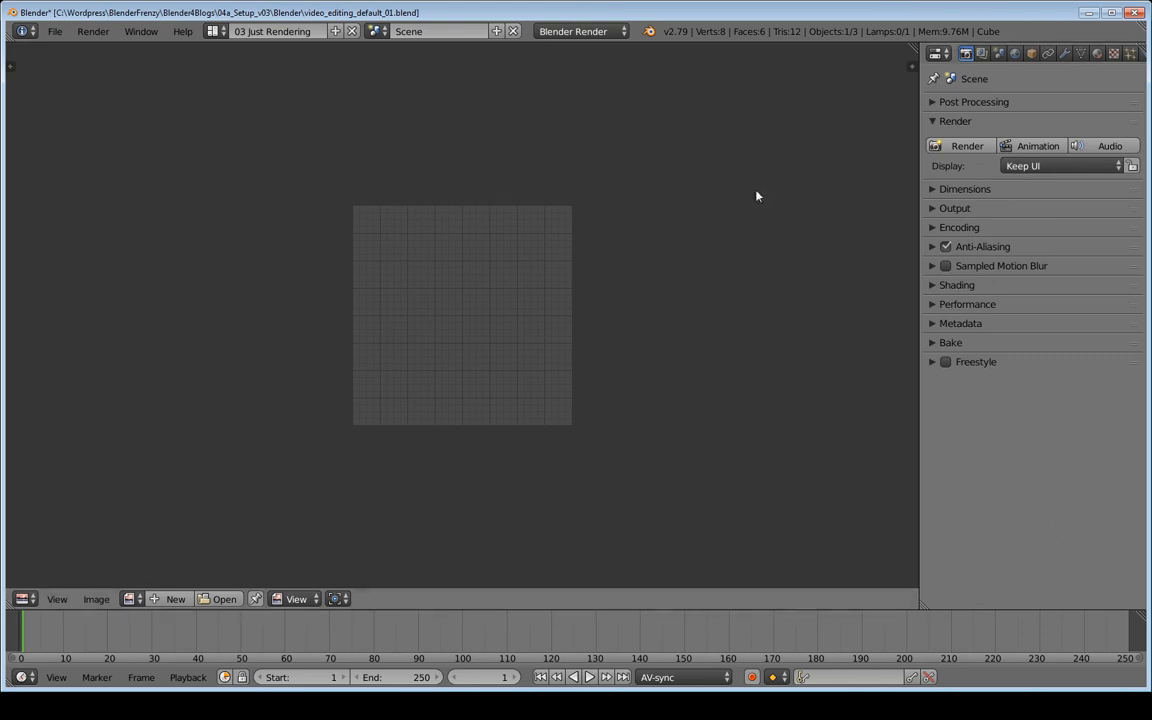
left_click(213, 31)
left_click(260, 54)
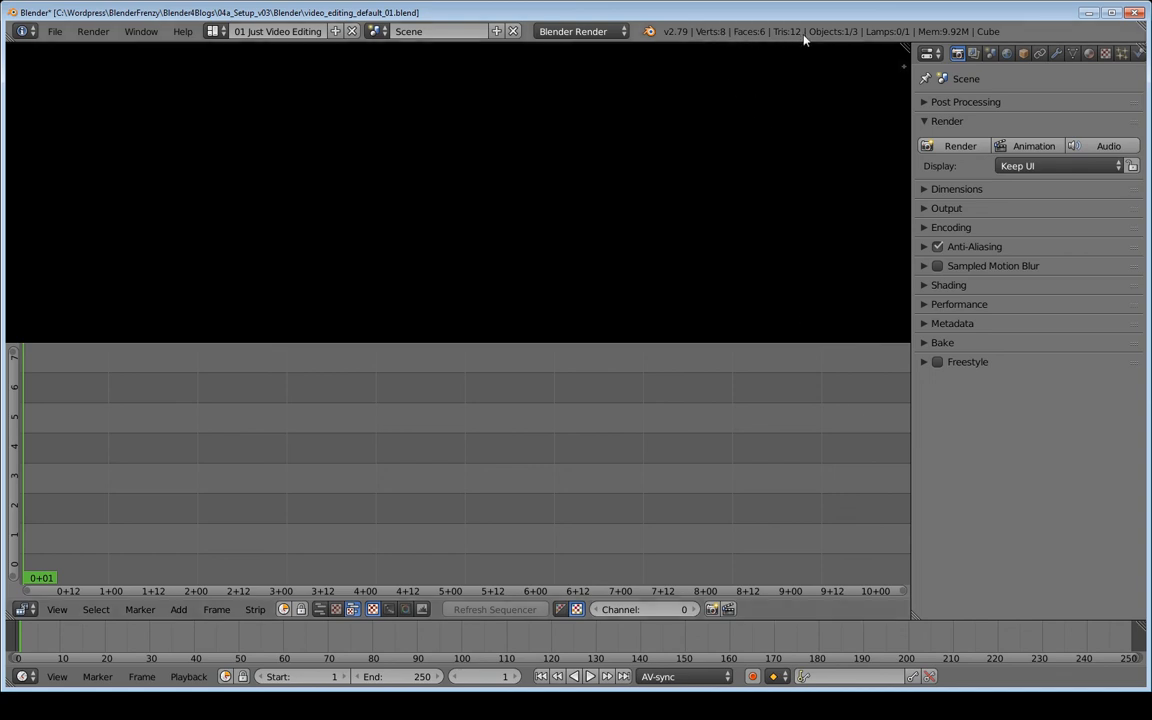
Switch to 03 Just Rendering and back to 01 Just Video Editing, then save over video_editing_default_01.blend
left_click(213, 31)
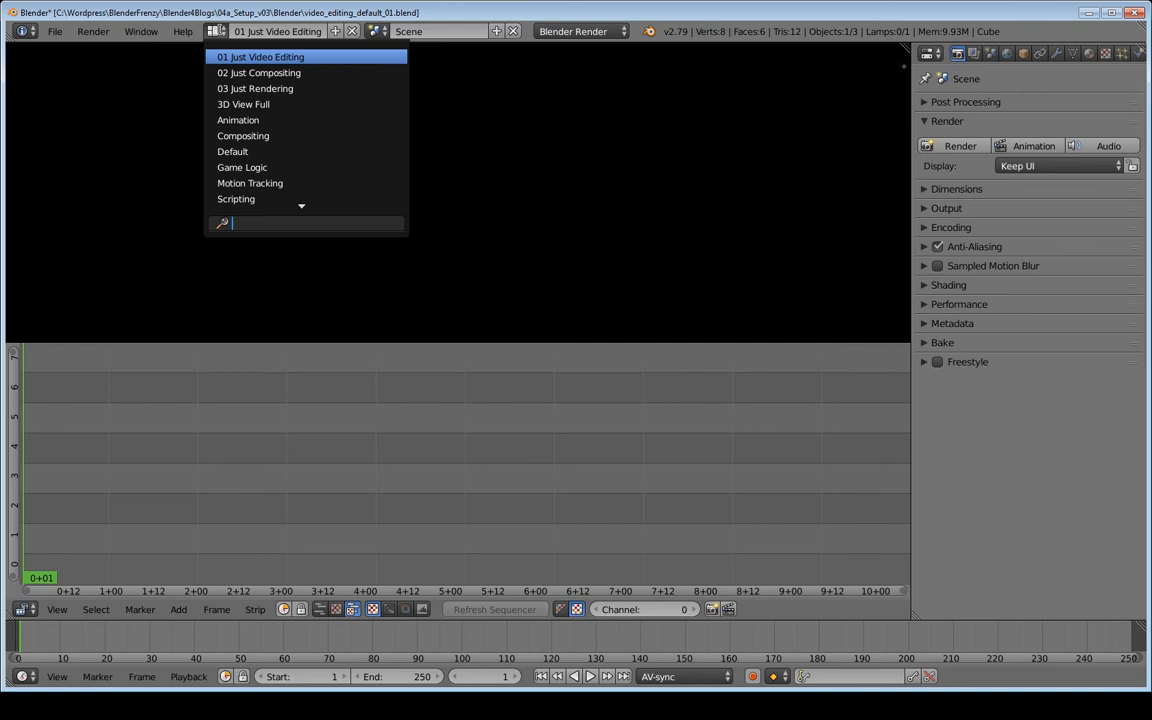
left_click(245, 89)
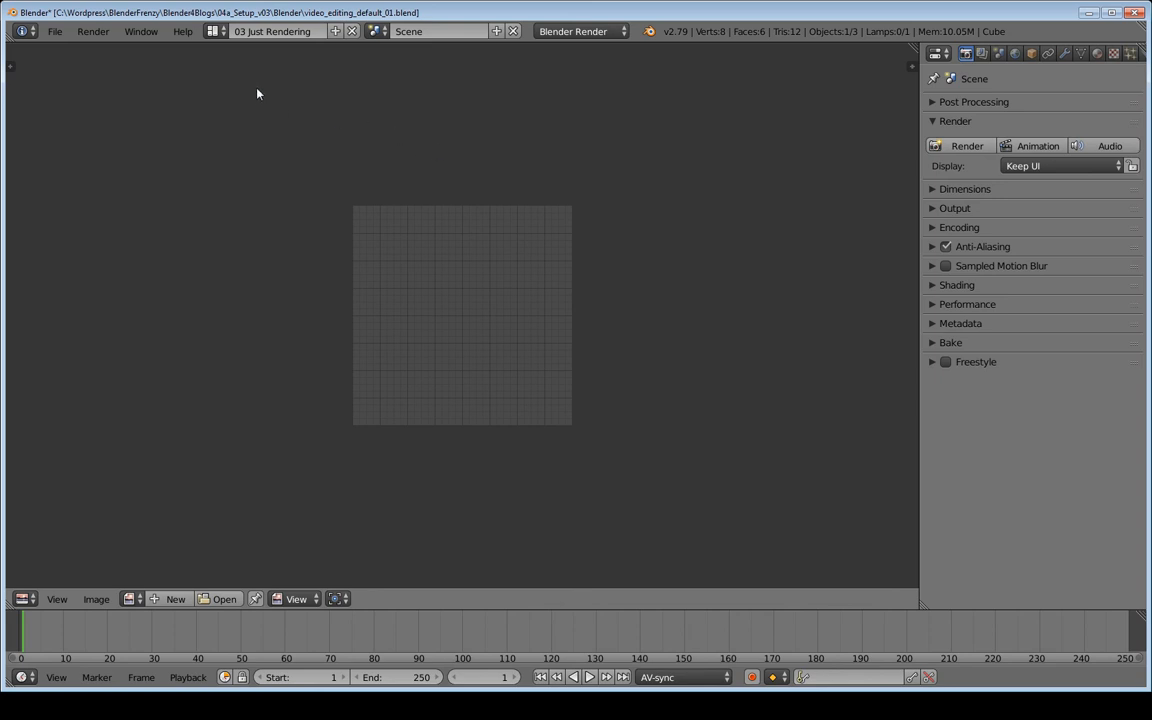
left_click(216, 31)
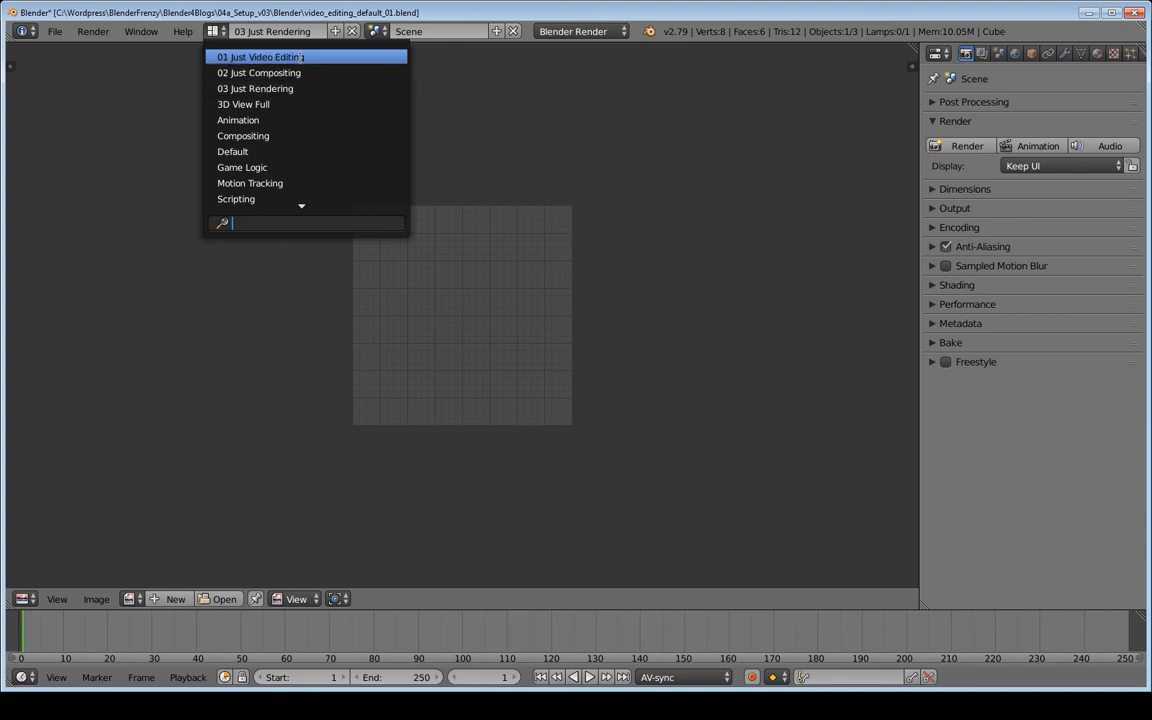
left_click(262, 57)
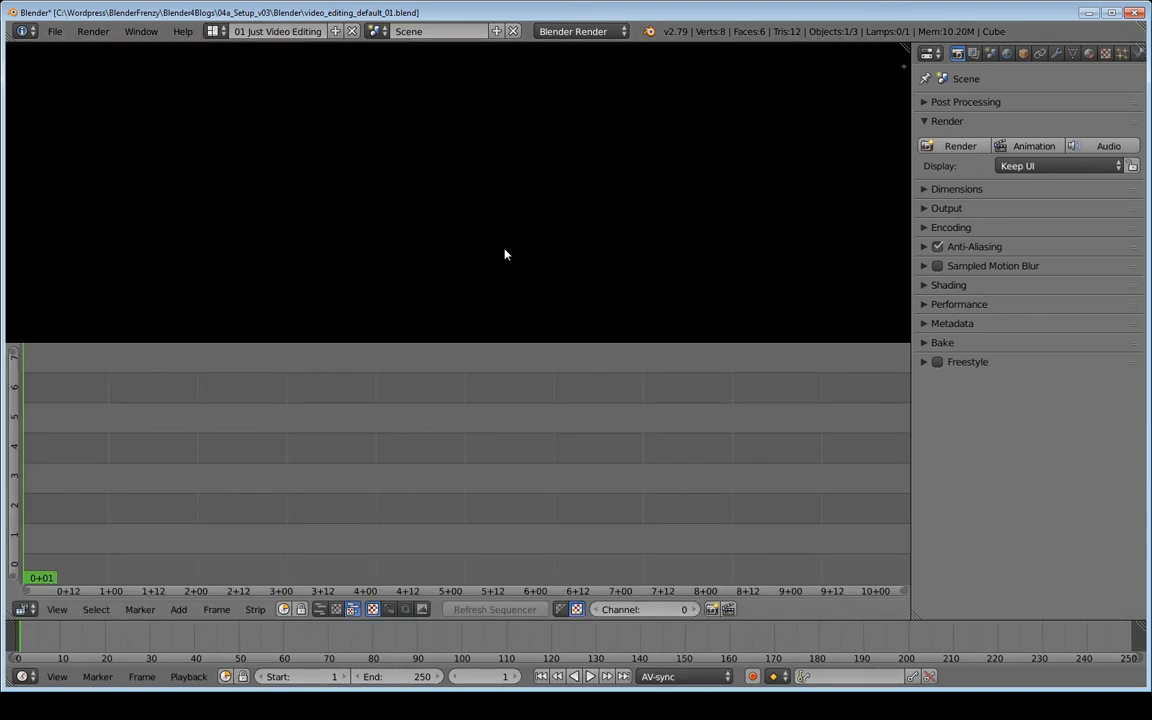
key("ctrl+s")
key("ctrl+s")
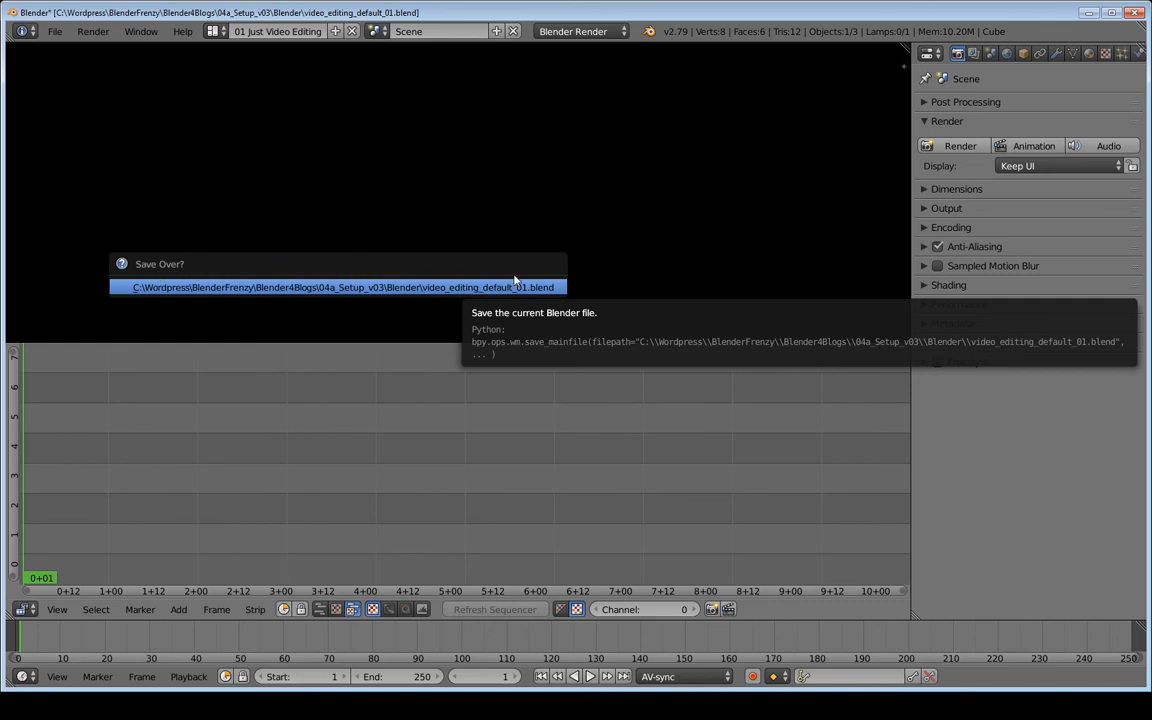
Save the layout setup over video_editing_default_01.blend, confirming the overwrite
left_click(413, 288)
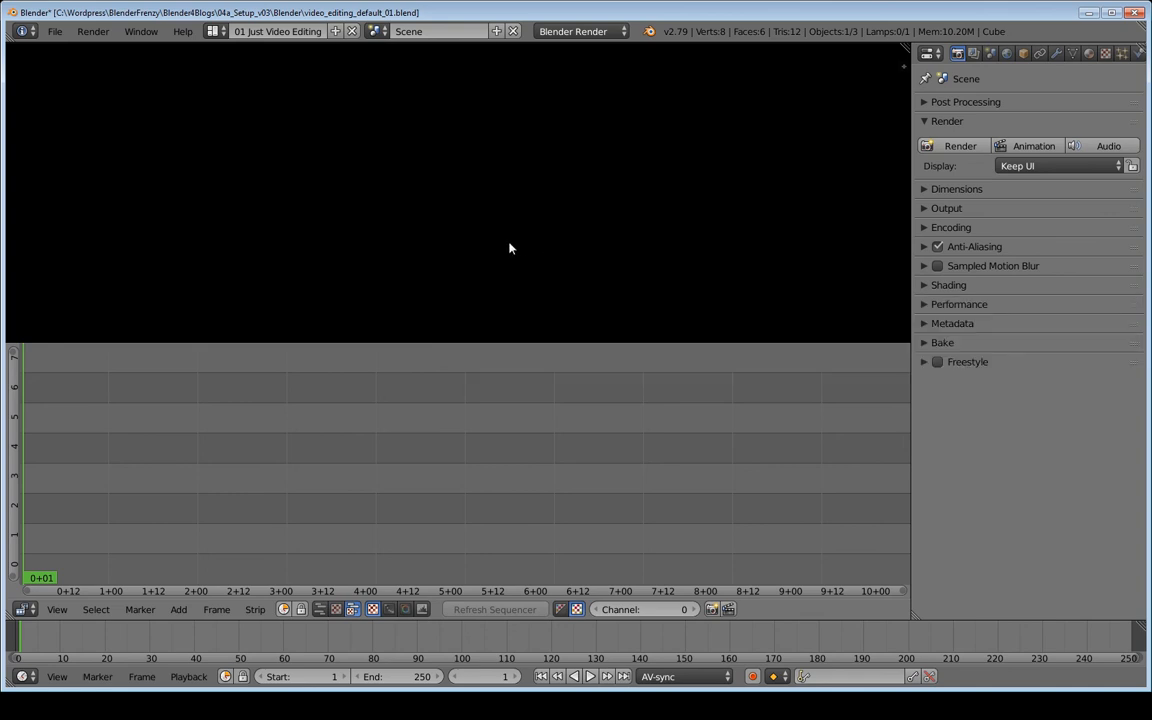
key("ctrl+s")
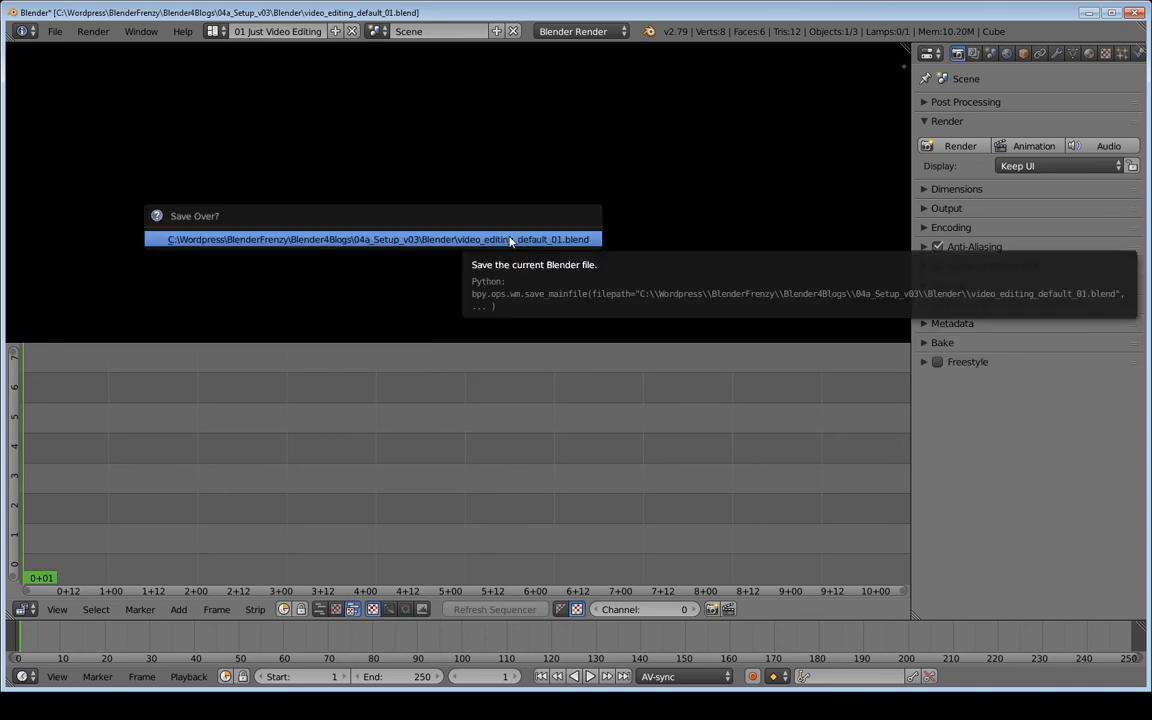
left_click(510, 240)
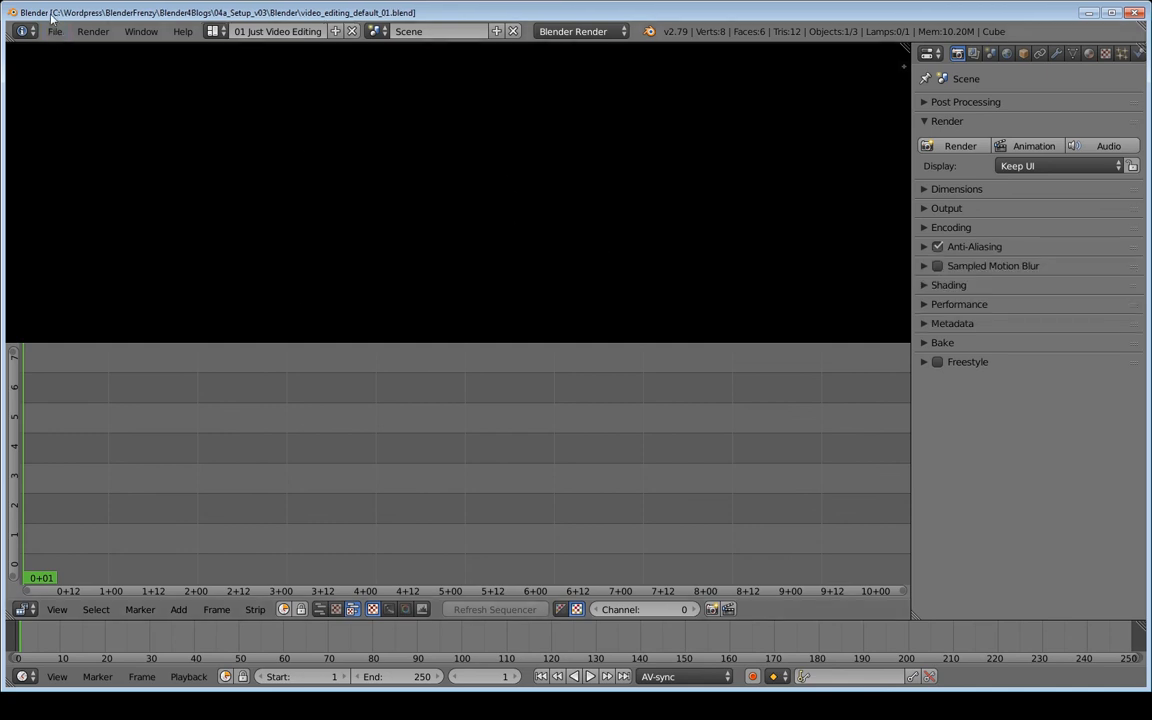